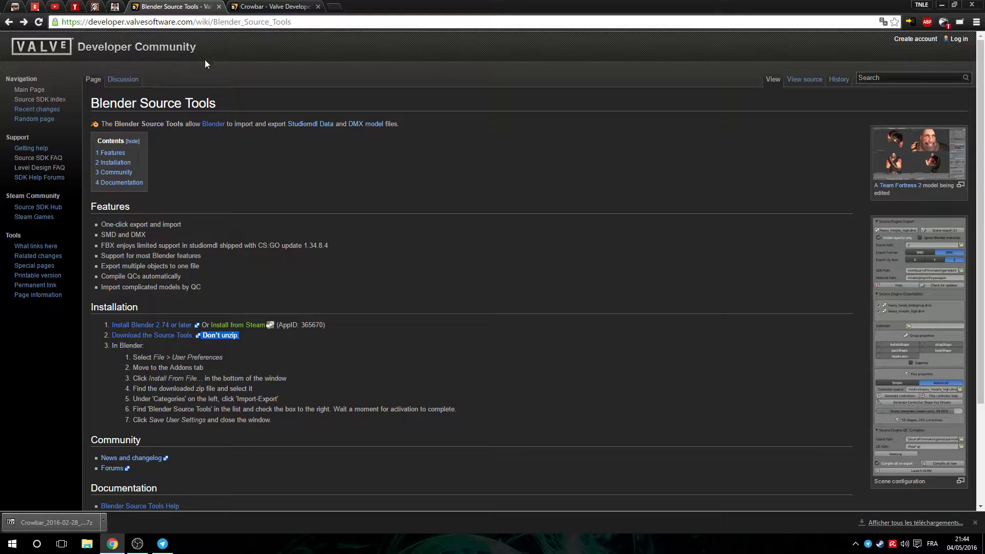
# Review the Blender Source Tools installation instructions, including the note not to unzip, and the linked Blender 2.77a download page.
pyautogui.moveTo(221, 105); pyautogui.dragTo(90, 107)
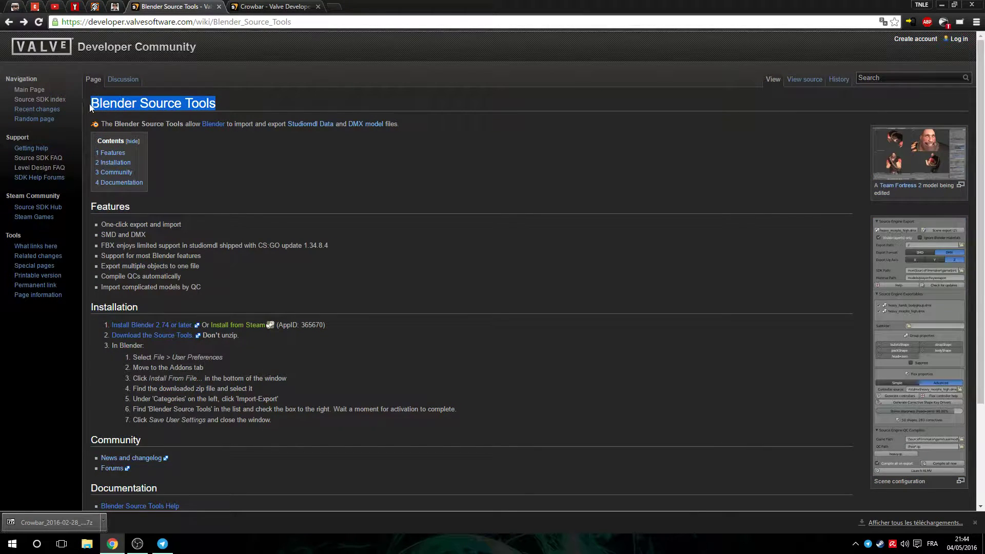
pyautogui.click(282, 6)
pyautogui.click(195, 6)
pyautogui.middleClick(160, 325)
pyautogui.click(270, 7)
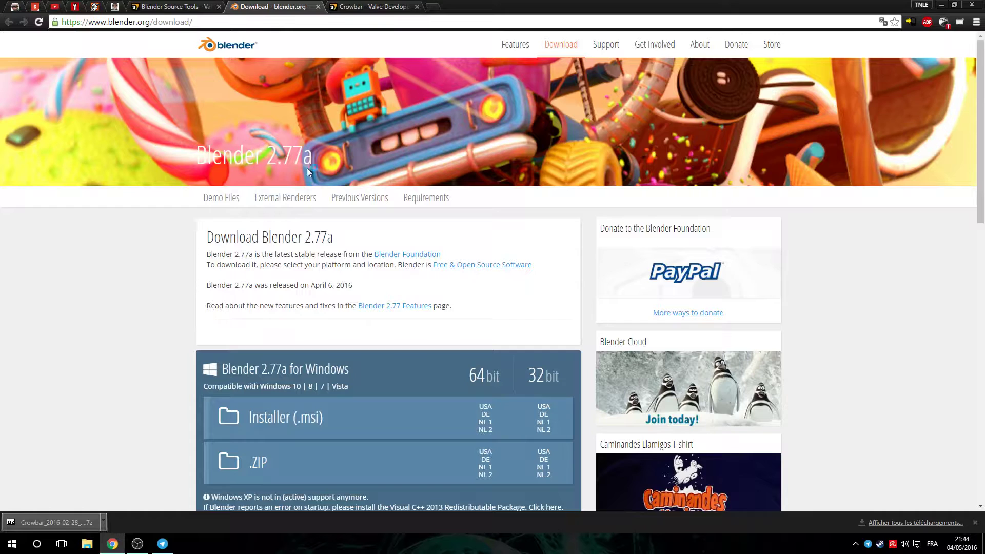
pyautogui.scroll(-3, 336, 355)
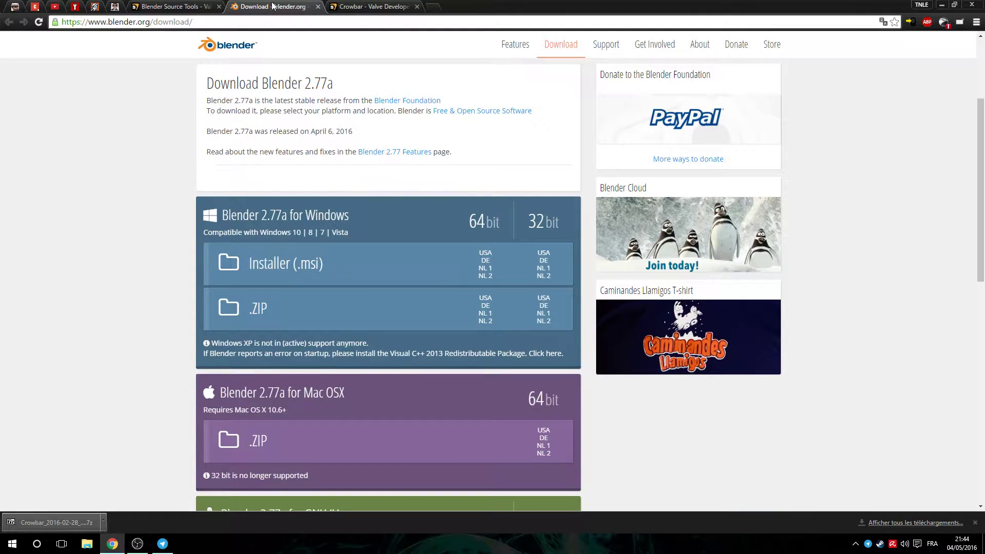
pyautogui.middleClick(273, 6)
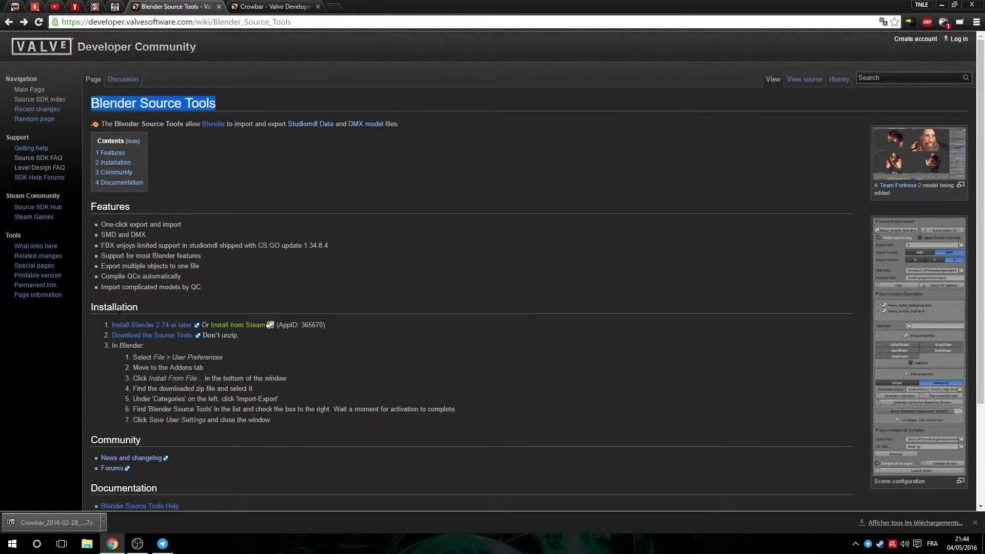
pyautogui.moveTo(100, 337); pyautogui.dragTo(203, 338)
pyautogui.click(258, 338)
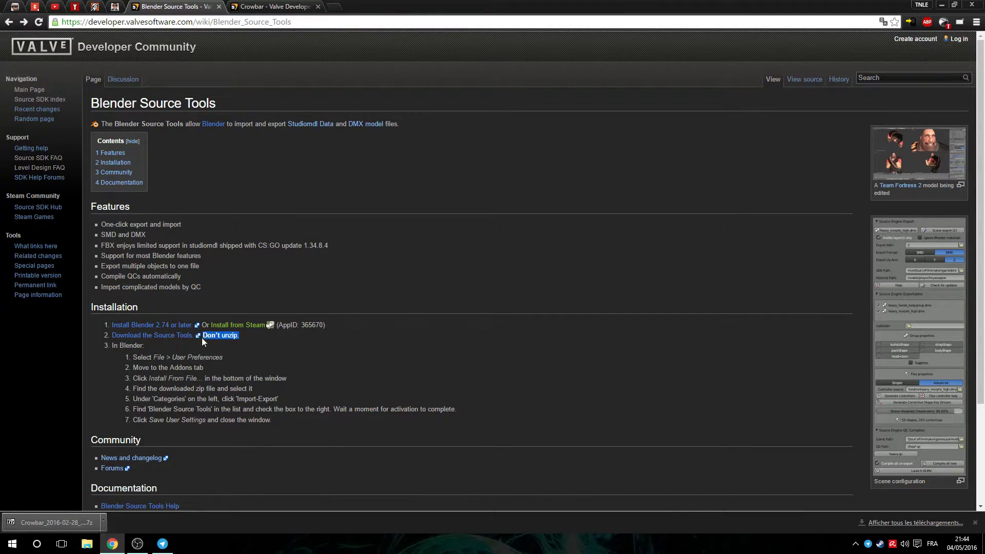
# Open the Crowbar wiki page and follow its Steam group link through to the Crowbar 0.34 download page.
pyautogui.click(255, 6)
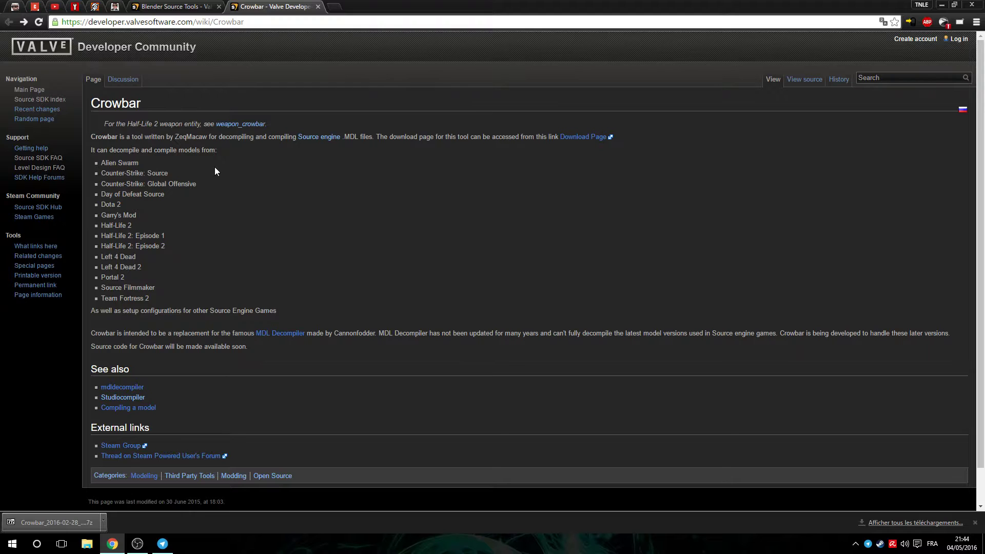
pyautogui.click(121, 446)
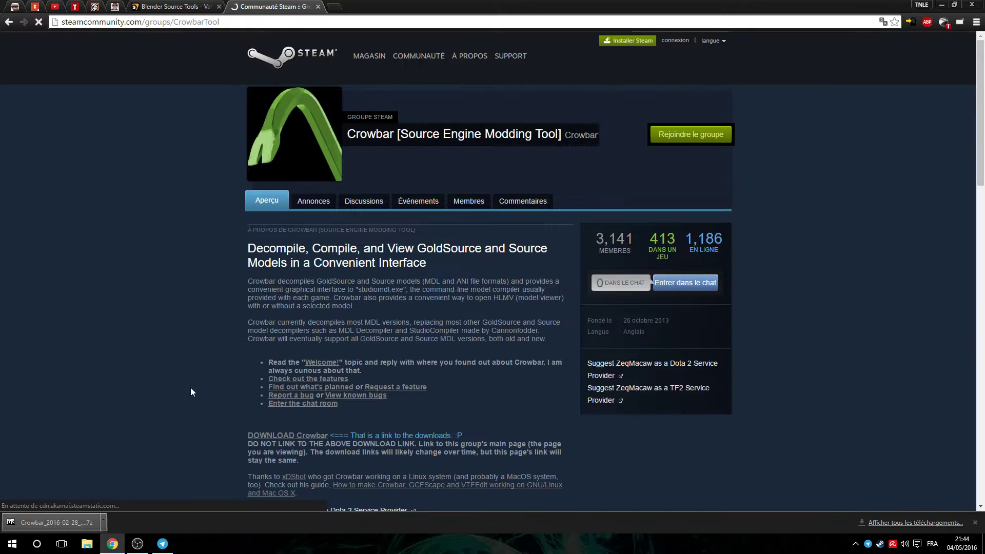
pyautogui.scroll(-4, 258, 369)
pyautogui.click(256, 373)
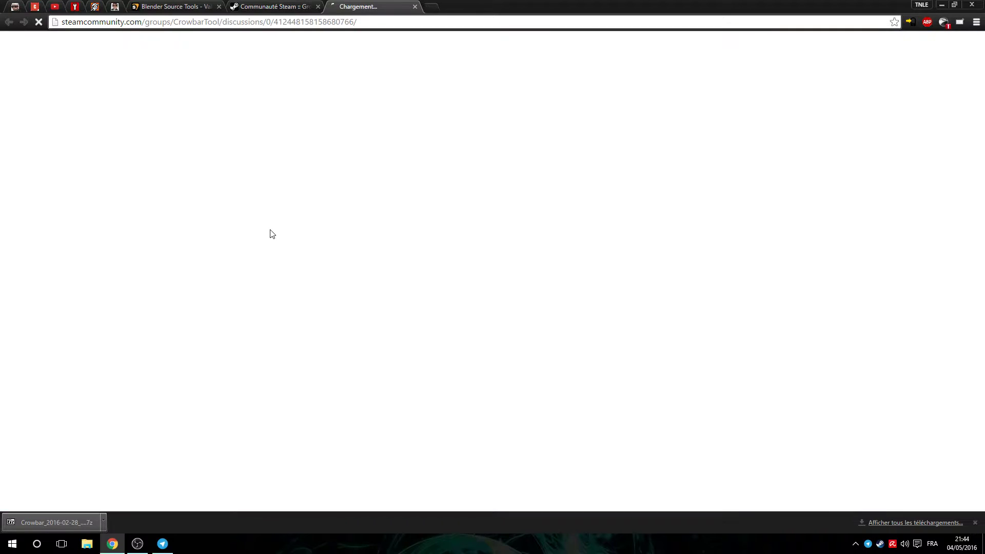
pyautogui.scroll(-5, 257, 228)
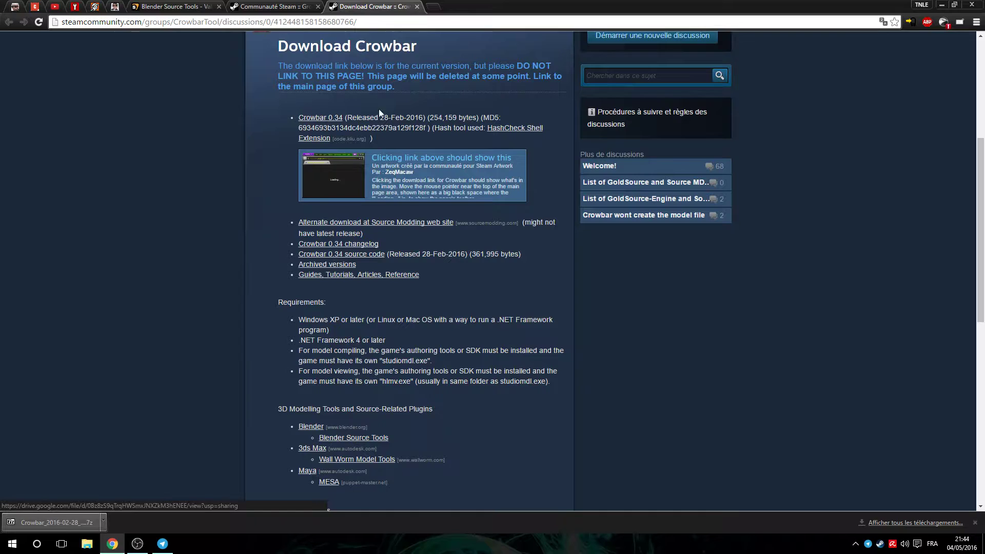
# Switch to the desktop and extract the Data folder and Crowbar.exe from the Crowbar 7z archive onto it.
pyautogui.click(941, 4)
pyautogui.moveTo(103, 90); pyautogui.dragTo(228, 145)
pyautogui.click(302, 151)
pyautogui.click(131, 128)
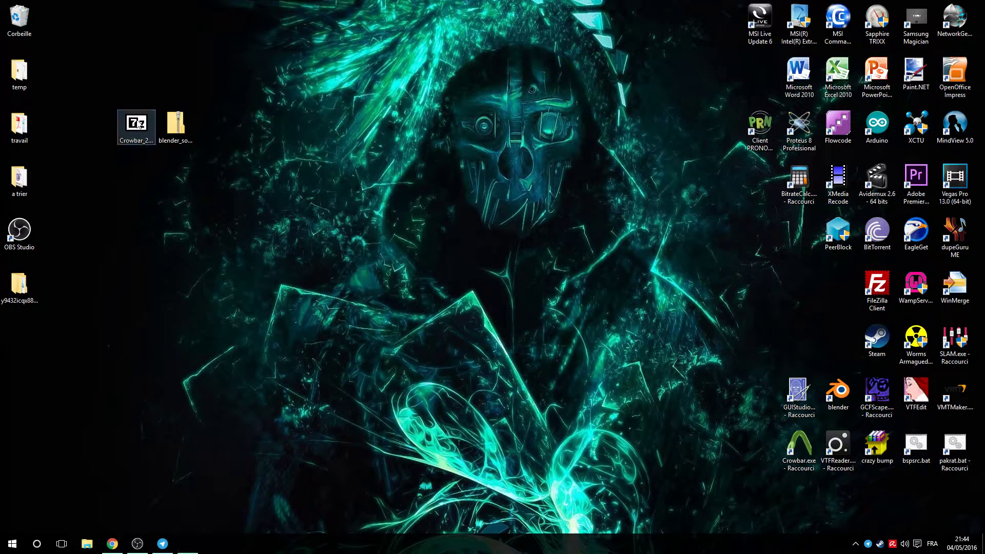
pyautogui.doubleClick(139, 124)
pyautogui.moveTo(237, 244); pyautogui.dragTo(155, 272)
pyautogui.click(548, 301)
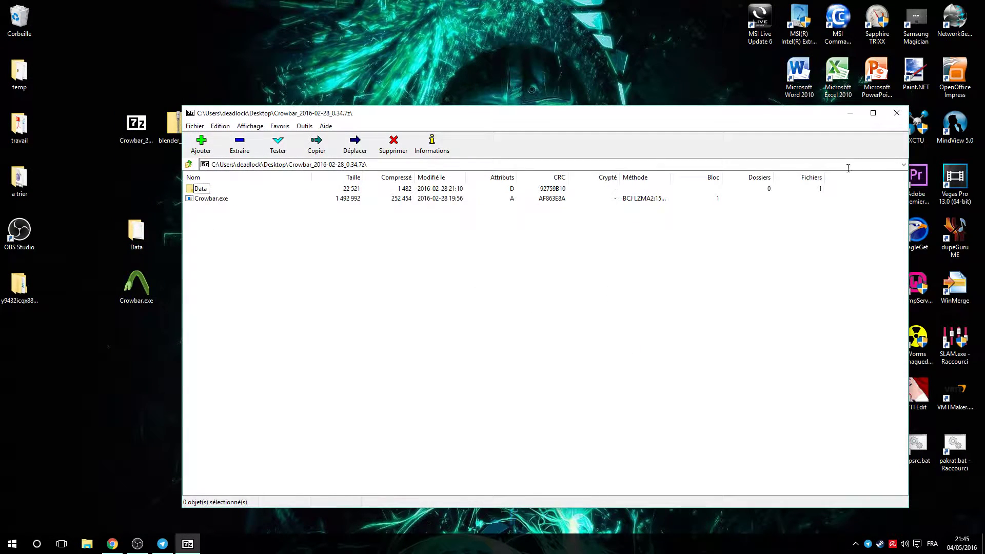
# Close the archive and permanently delete the extracted Data folder and Crowbar.exe from the desktop.
pyautogui.click(897, 113)
pyautogui.moveTo(186, 200); pyautogui.dragTo(114, 317)
pyautogui.hotkey('shift', 'Delete')
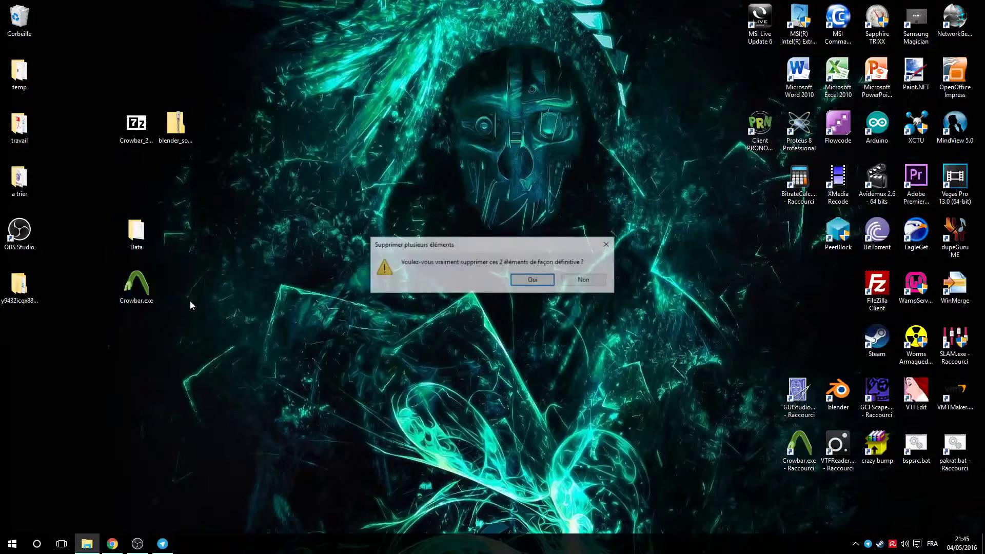
pyautogui.click(533, 280)
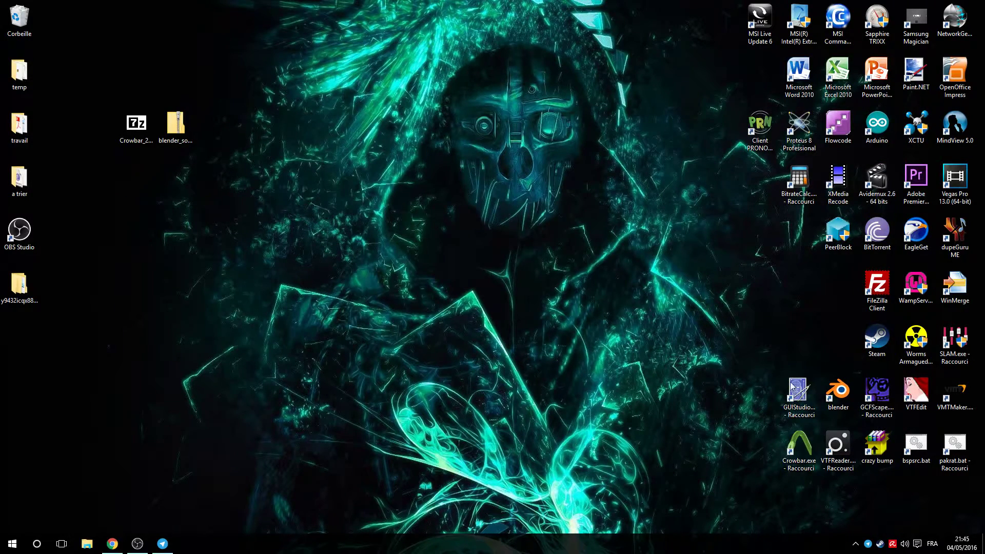
# Launch Blender and open the add-ons settings in User Preferences, placing that window clear of the screen corner.
pyautogui.doubleClick(838, 392)
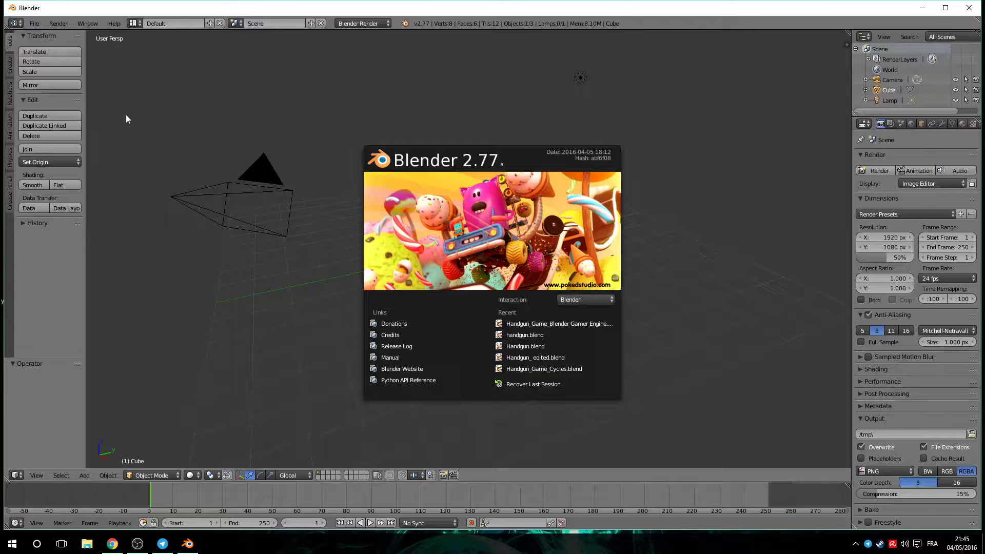
pyautogui.click(33, 23)
pyautogui.click(33, 24)
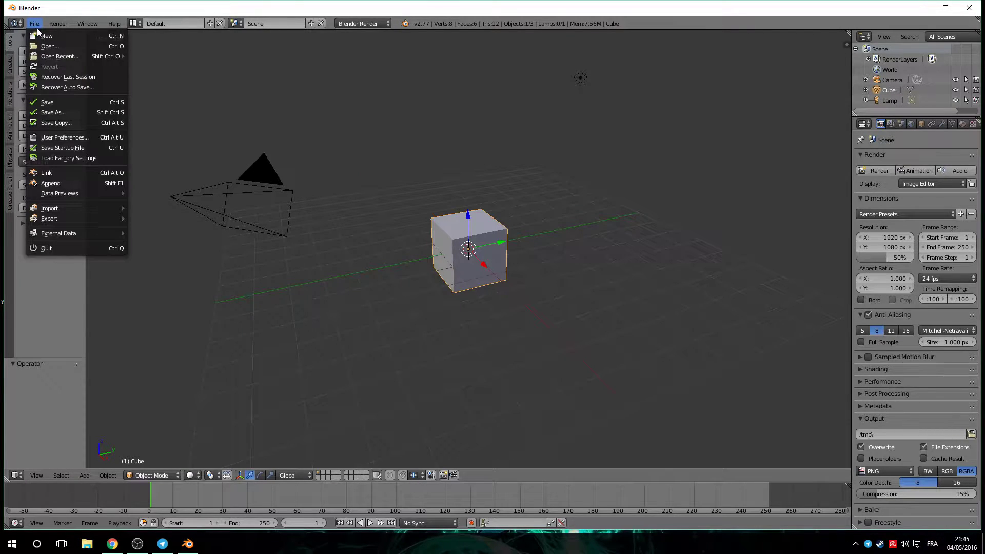
pyautogui.click(70, 138)
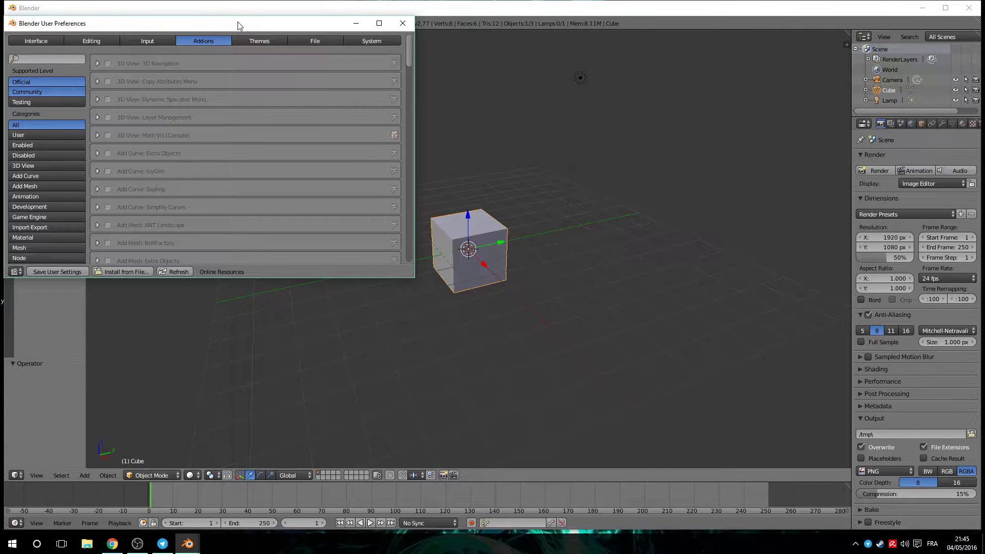
pyautogui.moveTo(239, 23); pyautogui.dragTo(354, 56)
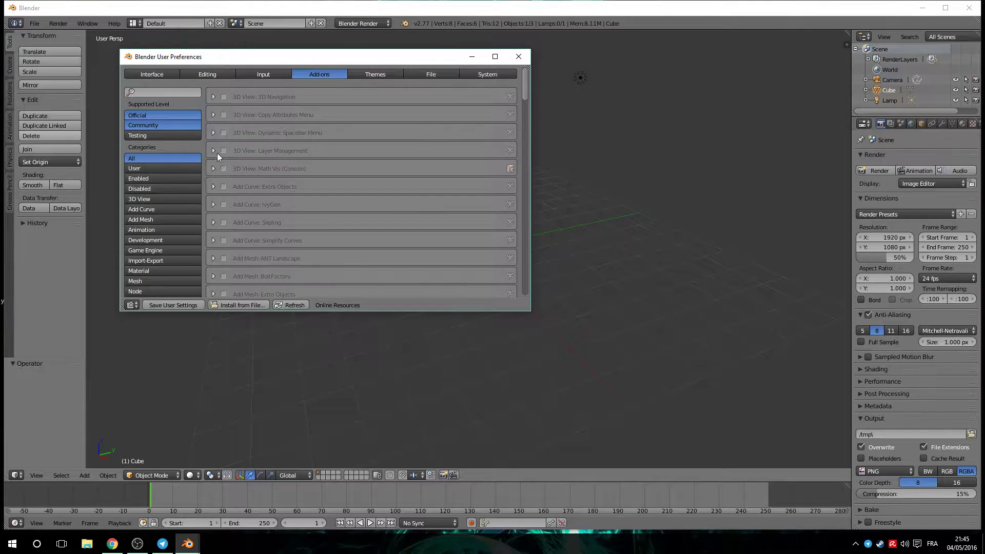
# Install the add-on from blender_source_tools_2.7.0.zip in the Desktop folder.
pyautogui.click(242, 305)
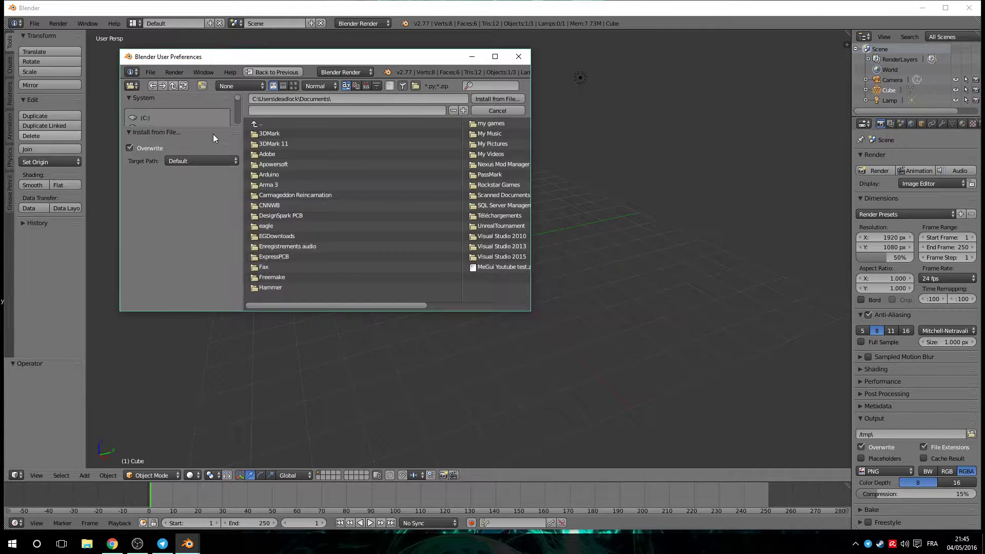
pyautogui.moveTo(193, 126); pyautogui.dragTo(187, 245)
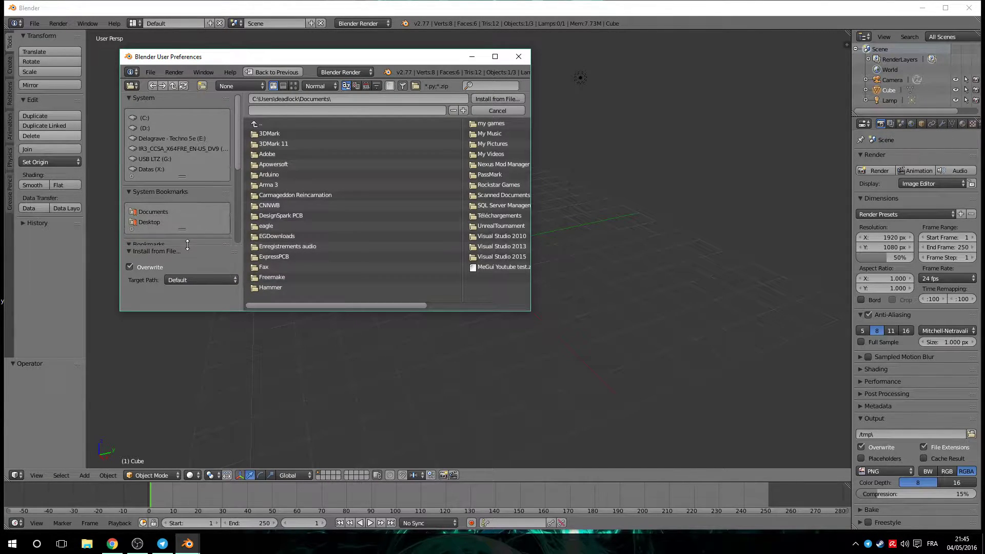
pyautogui.click(149, 221)
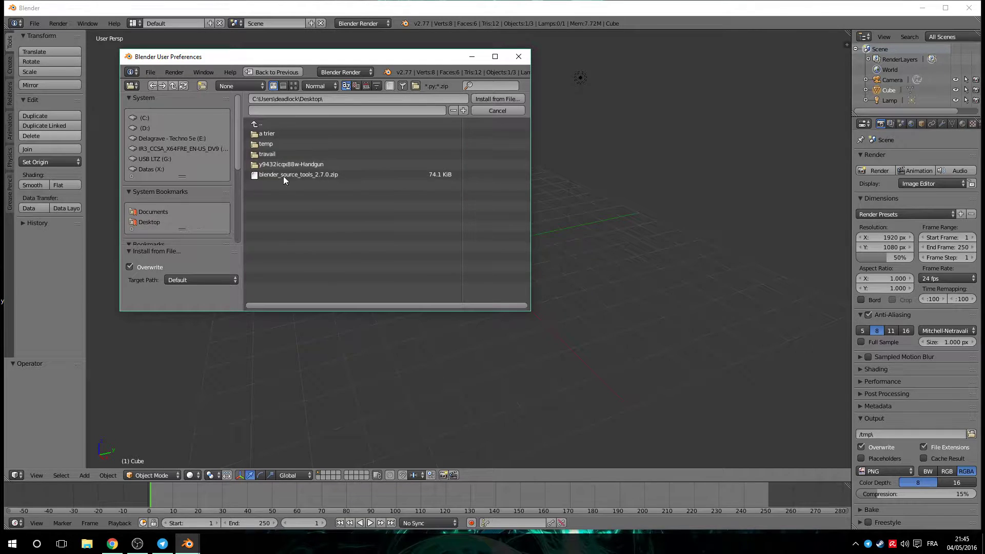
pyautogui.click(333, 175)
pyautogui.doubleClick(319, 175)
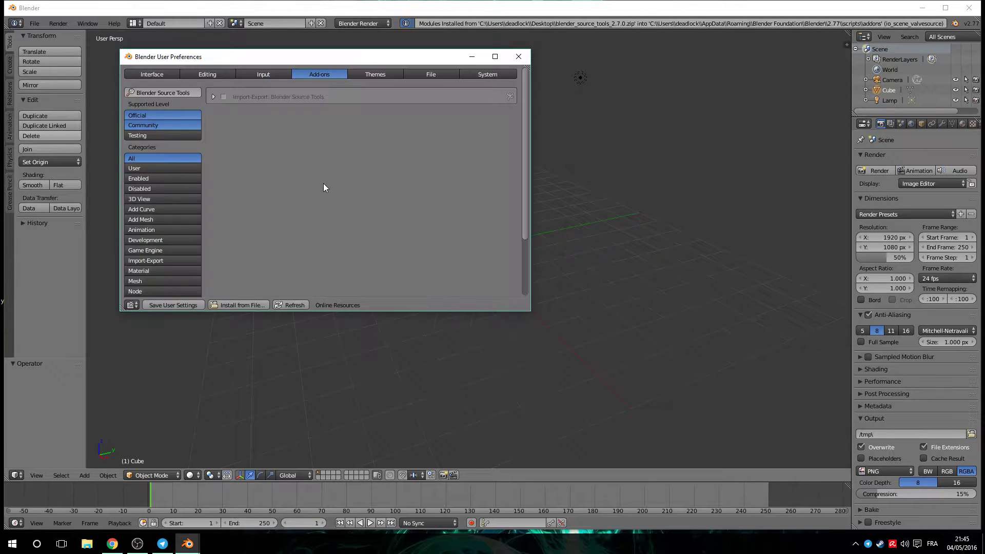
# Expand the Blender Source Tools add-on's details, enable the add-on and close User Preferences.
pyautogui.click(213, 97)
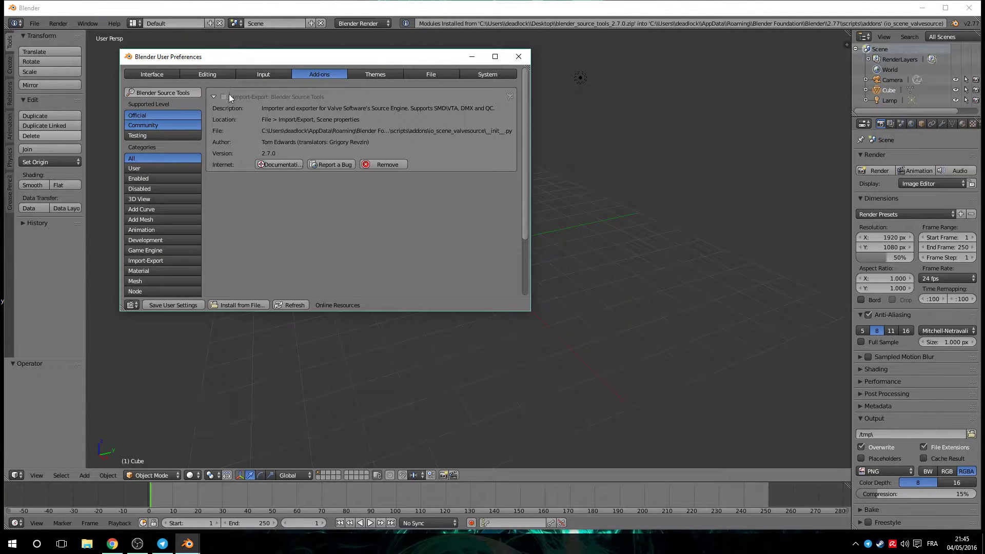
pyautogui.click(223, 96)
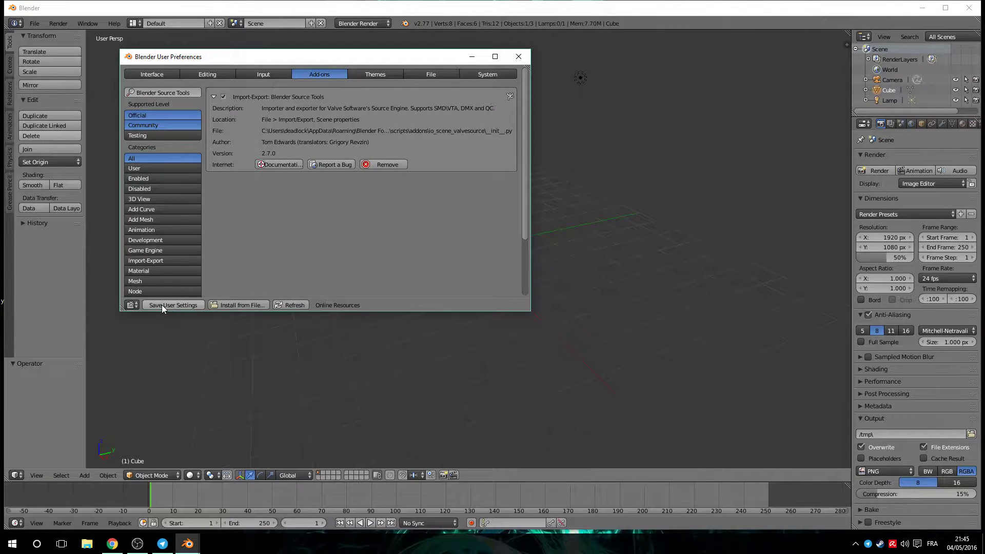
pyautogui.click(519, 56)
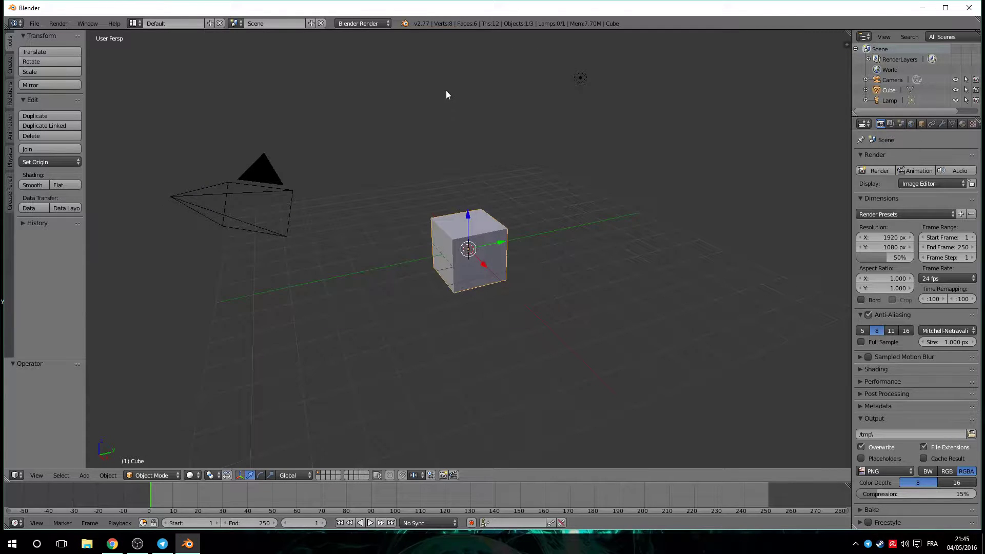
# Open the file Handgun_Game_Blender Gamer Engine.blend from the Handgun folder.
pyautogui.click(34, 24)
pyautogui.click(63, 45)
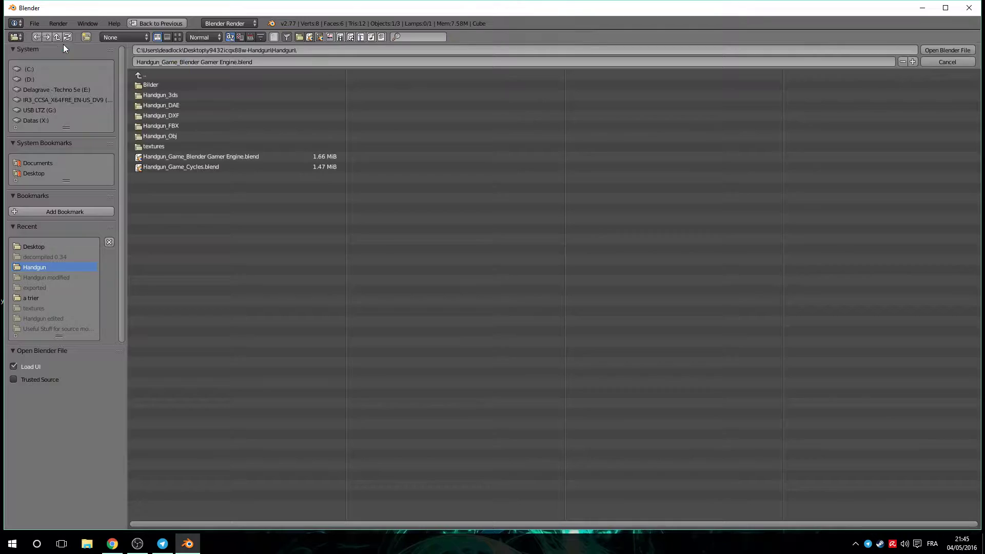
pyautogui.doubleClick(192, 156)
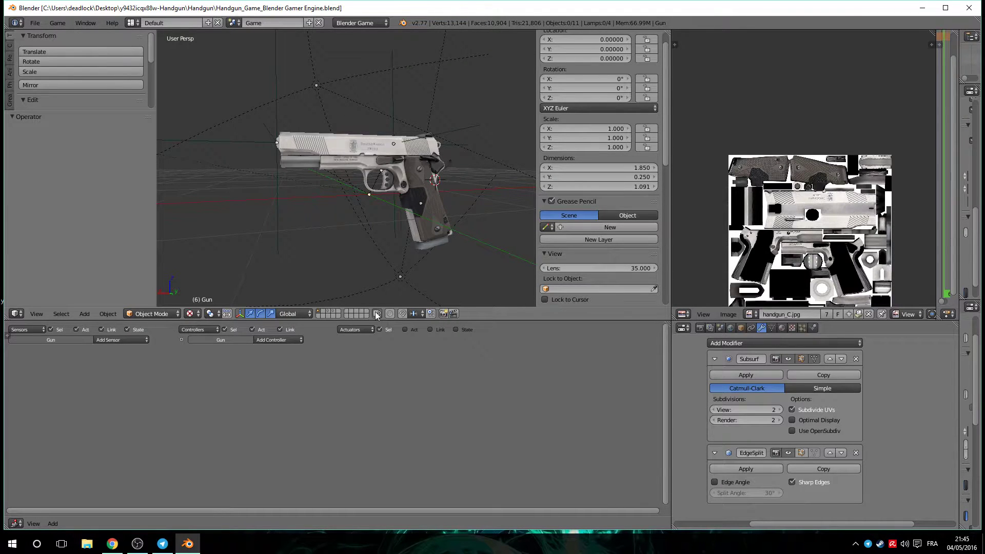
# Join the logic editor area into the 3D view above it.
pyautogui.rightClick(325, 318)
pyautogui.click(317, 327)
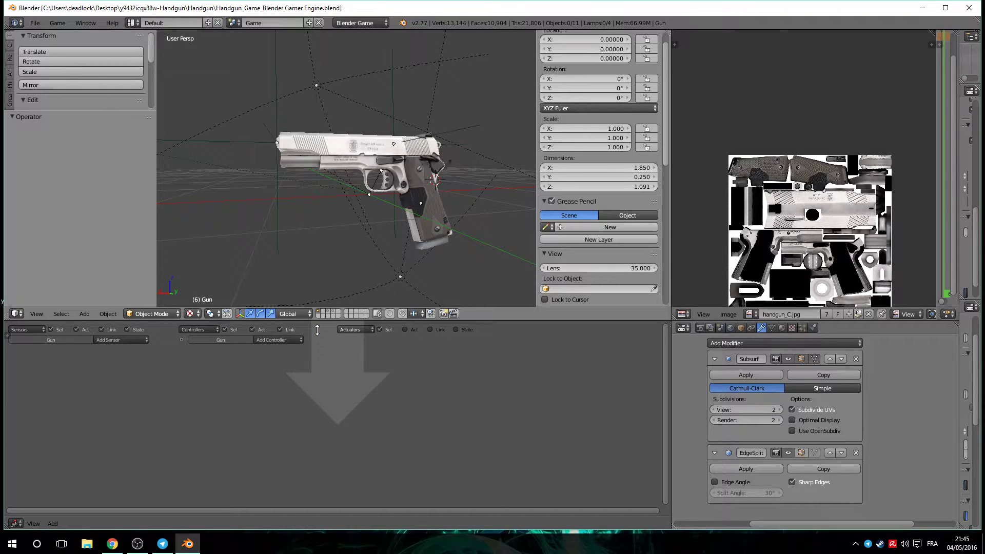
pyautogui.click(339, 378)
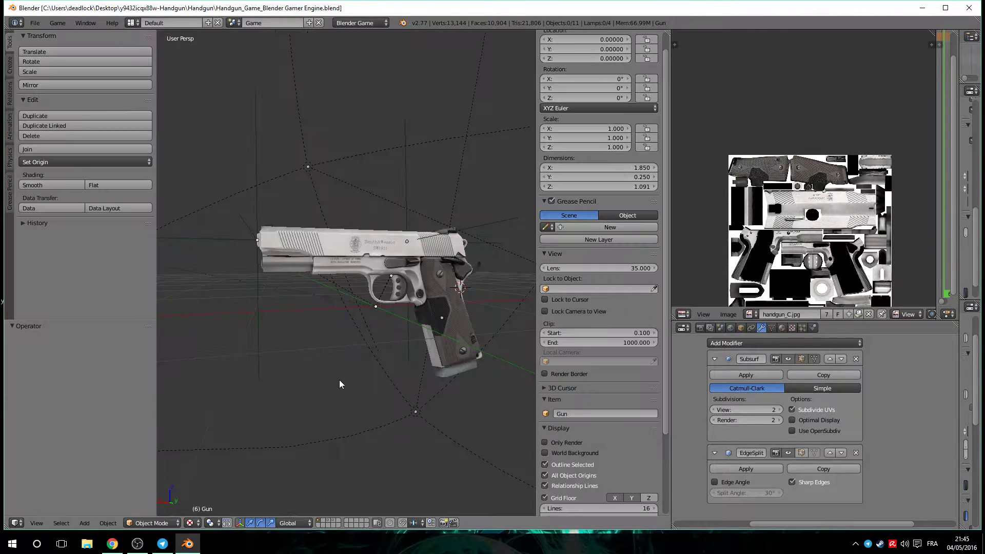
# Join the adjacent narrow area and the modifier properties area below into the image editor.
pyautogui.rightClick(936, 195)
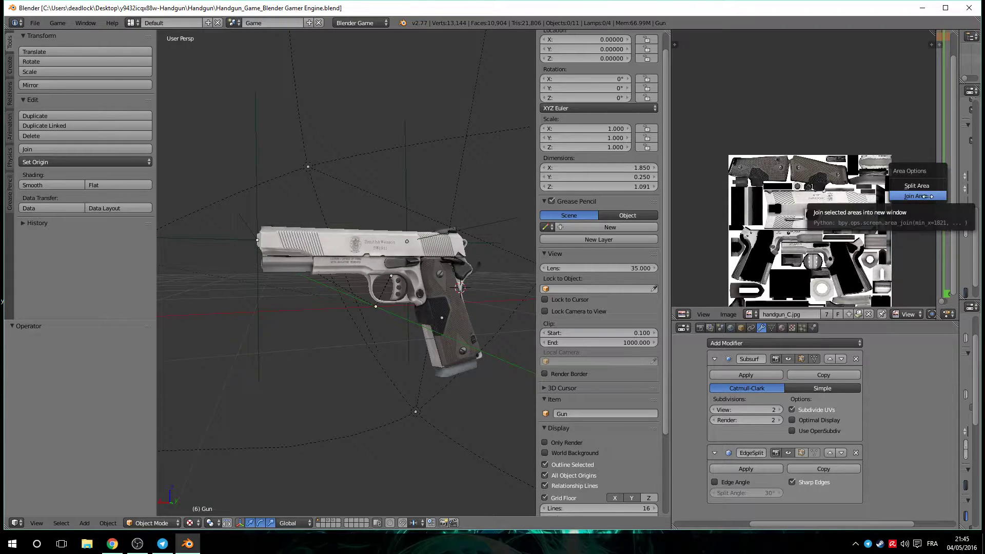
pyautogui.click(925, 196)
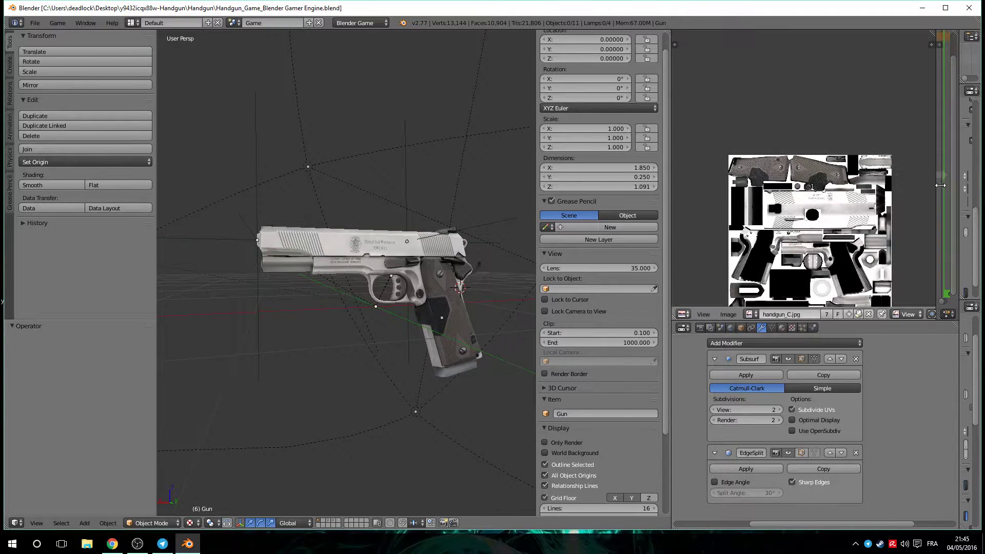
pyautogui.click(943, 189)
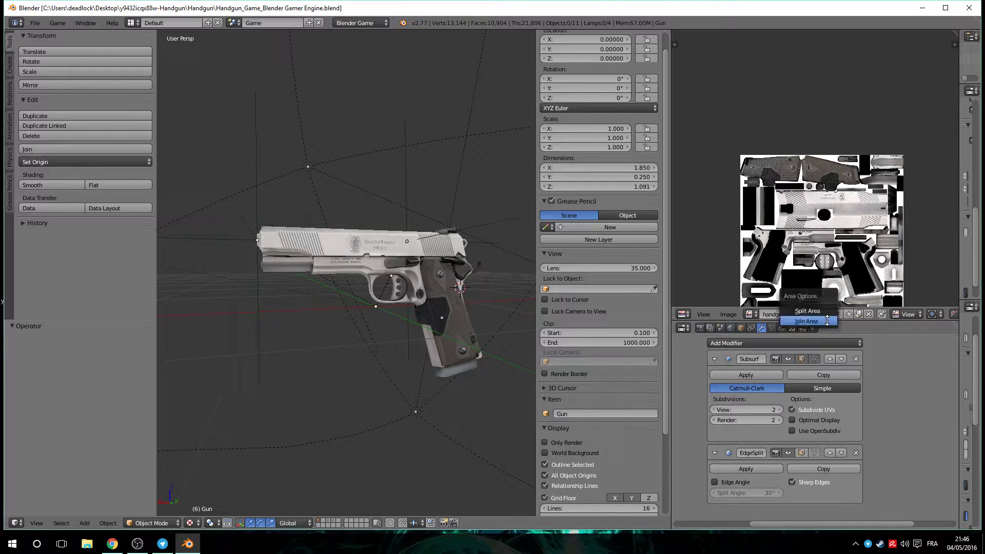
pyautogui.click(833, 345)
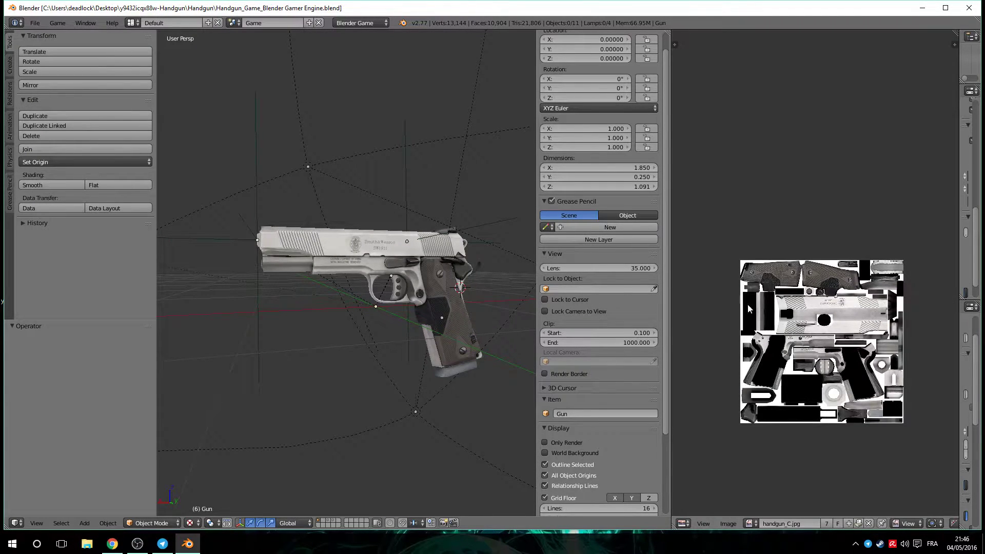
# Join the image editor area into the 3D view and widen the column holding the outliner and properties editors.
pyautogui.rightClick(671, 255)
pyautogui.click(666, 255)
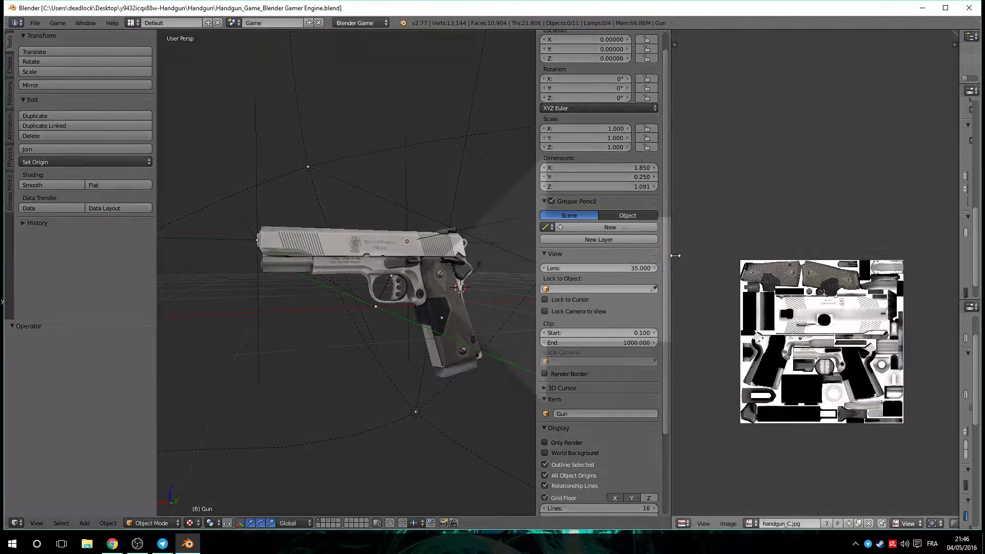
pyautogui.click(874, 222)
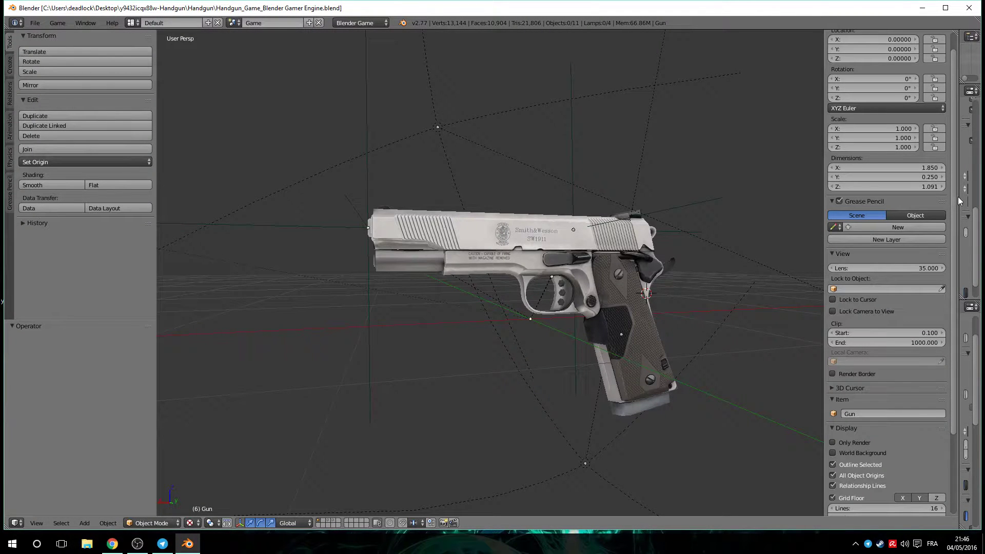
pyautogui.moveTo(958, 200); pyautogui.dragTo(809, 210)
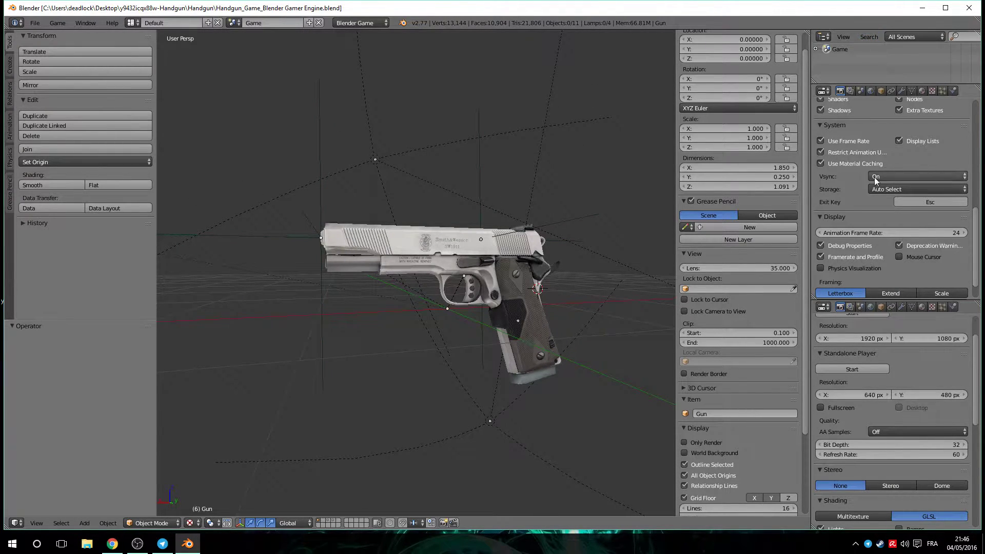
# Join the two stacked properties editors into one and enlarge the outliner above it.
pyautogui.rightClick(861, 301)
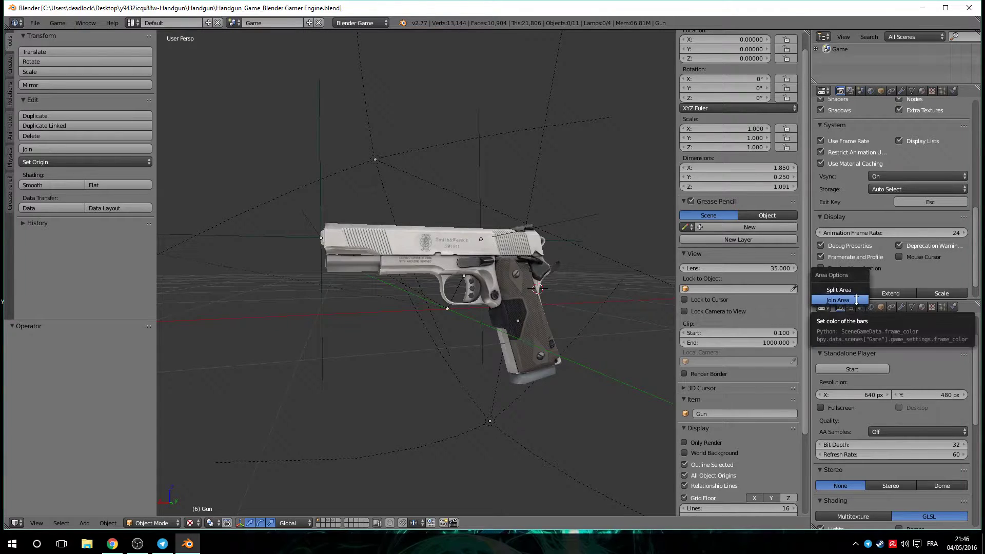
pyautogui.click(856, 303)
pyautogui.click(893, 331)
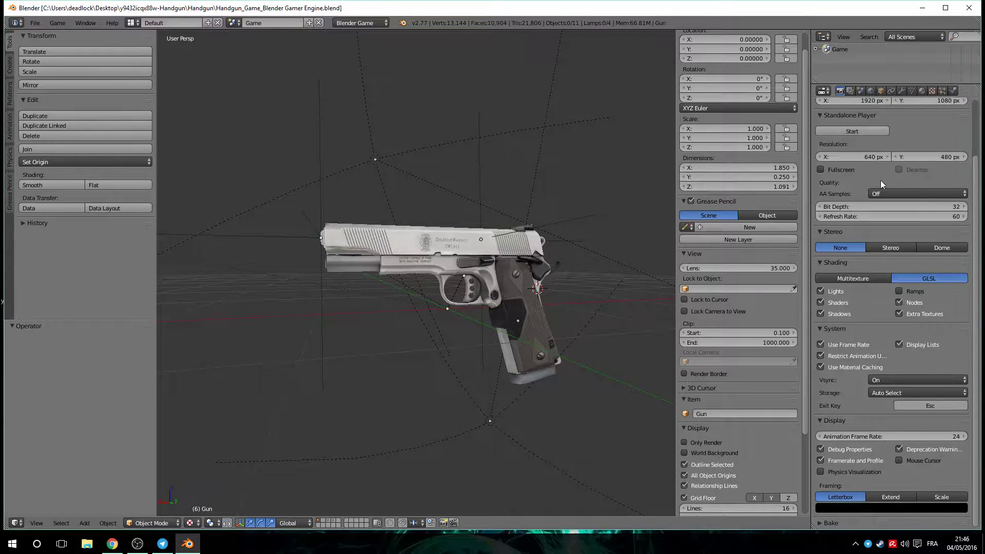
pyautogui.moveTo(843, 84); pyautogui.dragTo(852, 207)
# Expand the Game scene in the outliner and delete the lamps bullet_light, Point.001 and Point.
pyautogui.click(816, 49)
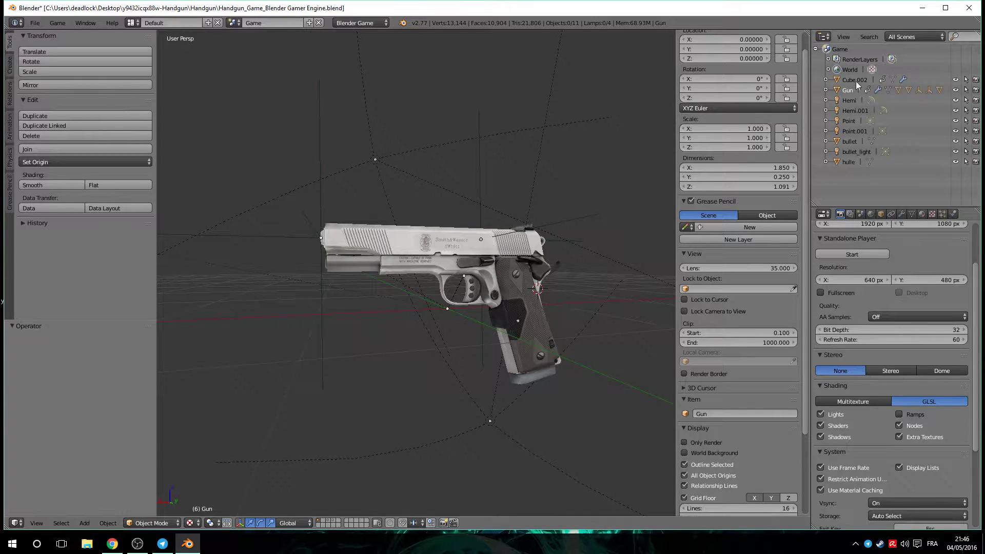
pyautogui.click(847, 153)
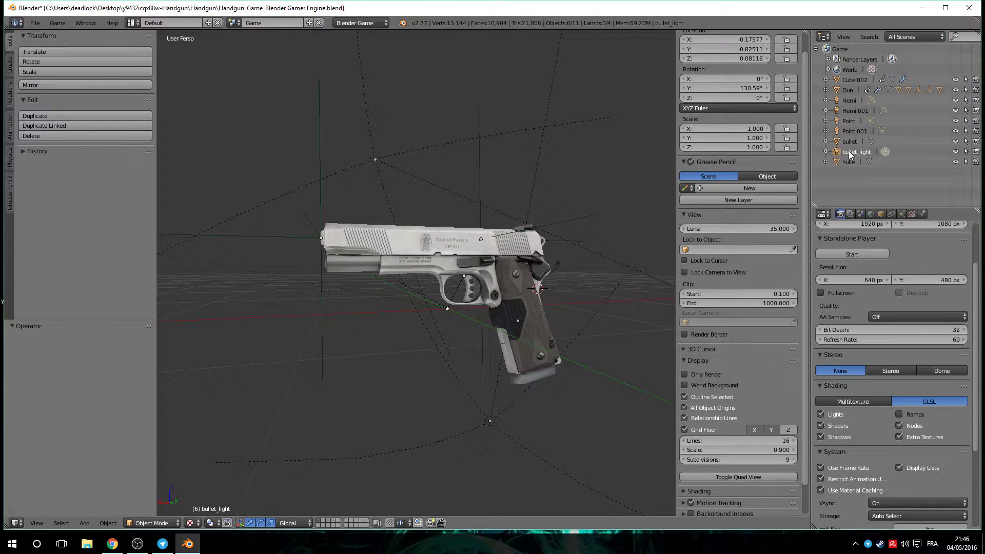
pyautogui.rightClick(849, 153)
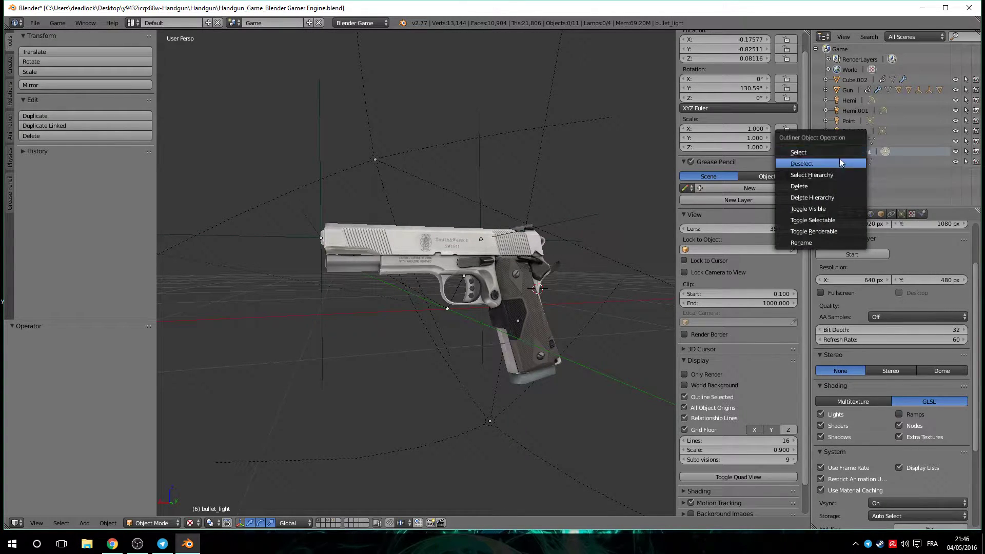
pyautogui.click(817, 185)
pyautogui.rightClick(847, 131)
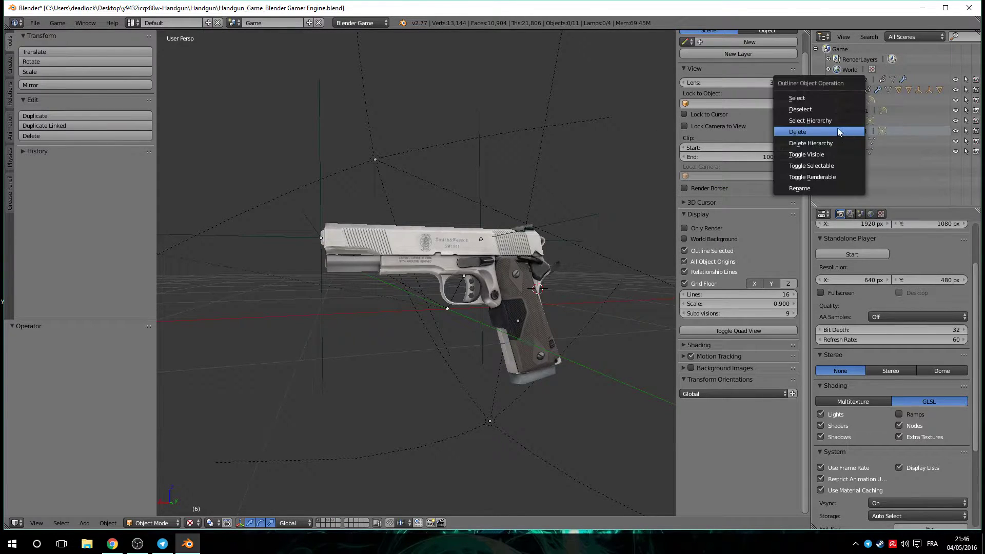
pyautogui.click(839, 130)
pyautogui.rightClick(846, 120)
pyautogui.click(846, 121)
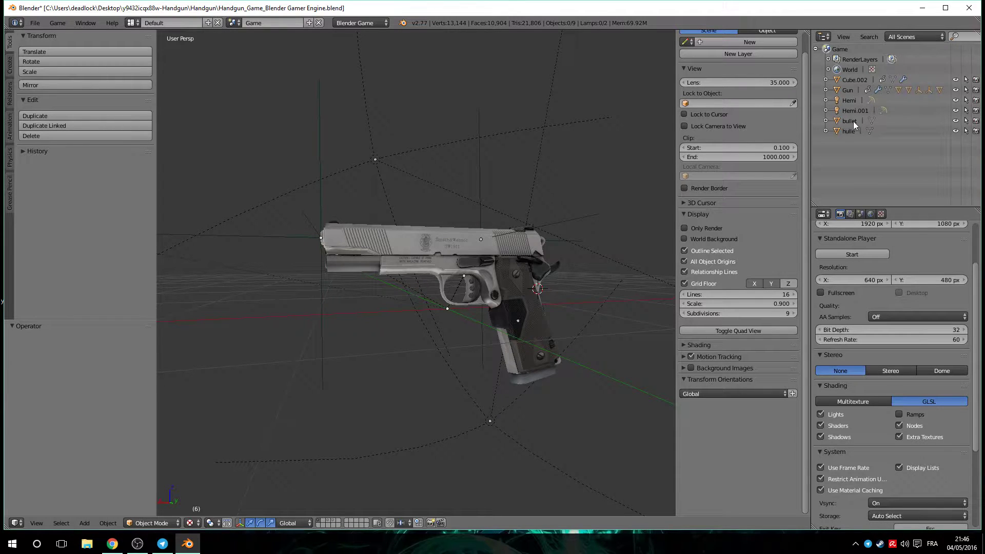
# Delete the bullet and hulle meshes and the Hemi.001 and Hemi lamps from the scene.
pyautogui.rightClick(854, 121)
pyautogui.click(846, 121)
pyautogui.rightClick(848, 121)
pyautogui.click(847, 121)
pyautogui.rightClick(851, 110)
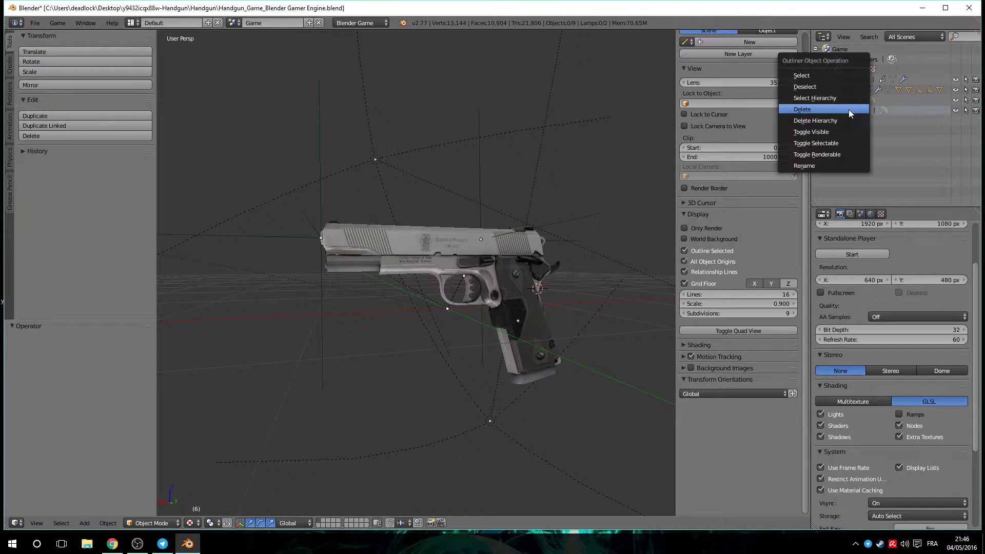
pyautogui.click(848, 108)
pyautogui.rightClick(845, 101)
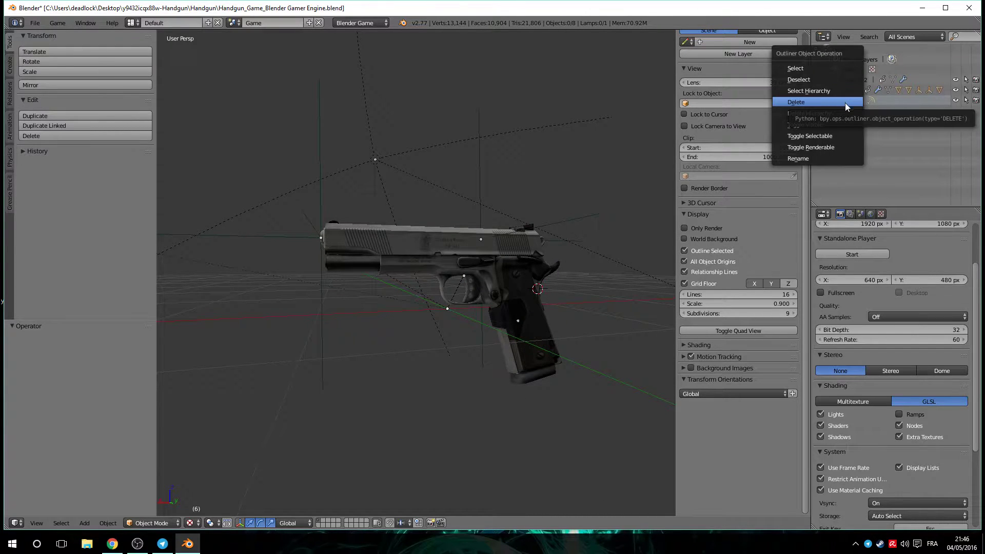
pyautogui.click(845, 103)
# Change the 3D view's shading to Solid and inspect the handgun from several sides.
pyautogui.moveTo(298, 350); pyautogui.dragTo(426, 350, button='middle')
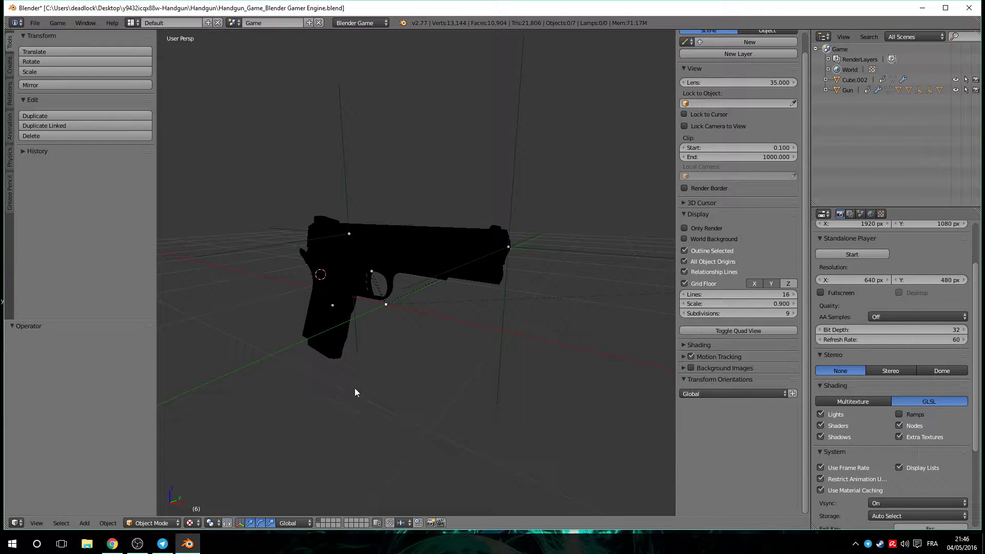
pyautogui.moveTo(208, 511)
pyautogui.mouseDown(button='middle')
pyautogui.moveTo(325, 409)
pyautogui.moveTo(439, 400)
pyautogui.moveTo(377, 396)
pyautogui.moveTo(199, 500)
pyautogui.mouseUp(button='middle')
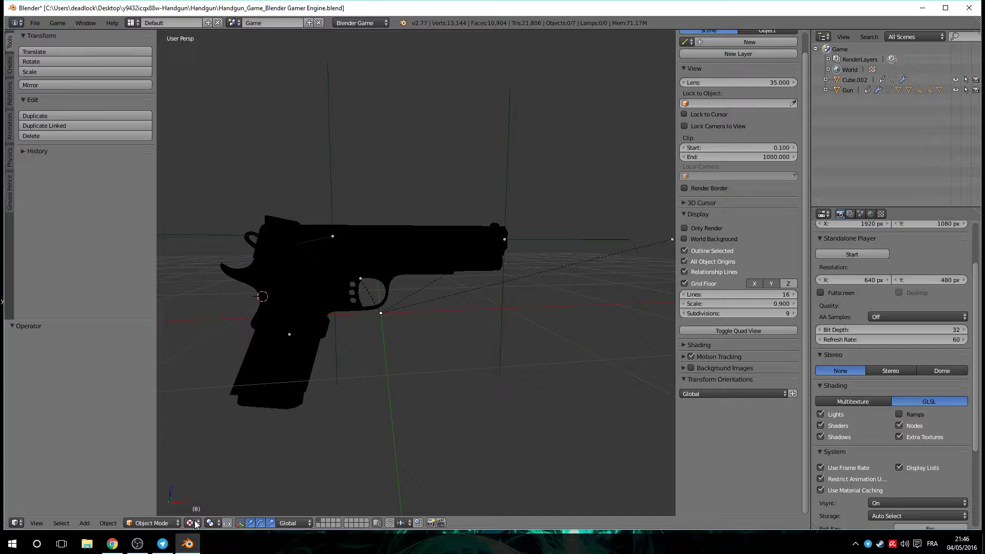
pyautogui.click(192, 522)
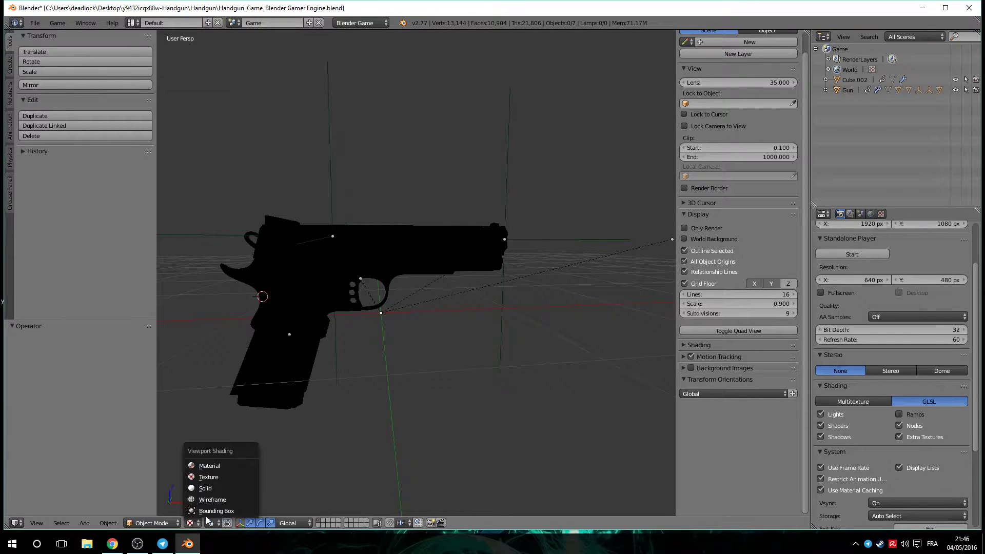
pyautogui.click(217, 488)
pyautogui.moveTo(250, 456)
pyautogui.mouseDown(button='middle')
pyautogui.moveTo(407, 364)
pyautogui.moveTo(547, 362)
pyautogui.mouseUp(button='middle')
pyautogui.moveTo(598, 319); pyautogui.dragTo(414, 313, button='middle')
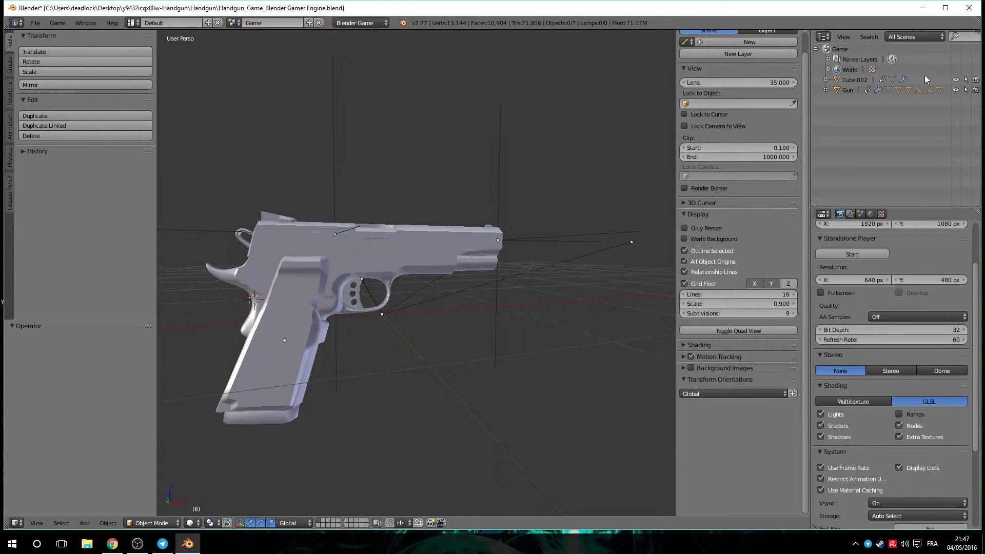
# Expand the Gun object and hide it with Cube.005, Gun_trigger, bullet shooter, muni_rot and muzzle fire to isolate the magazine.
pyautogui.click(825, 89)
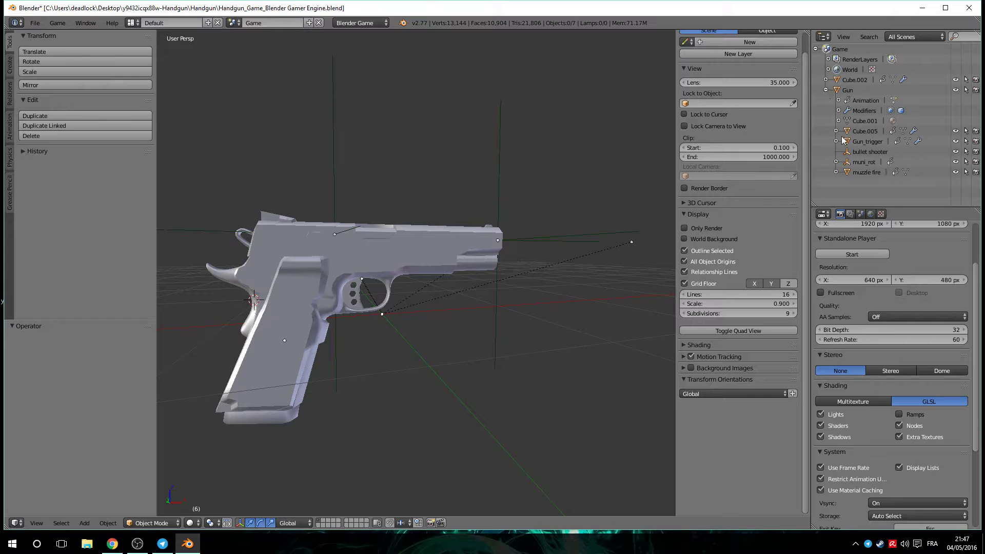
pyautogui.click(955, 90)
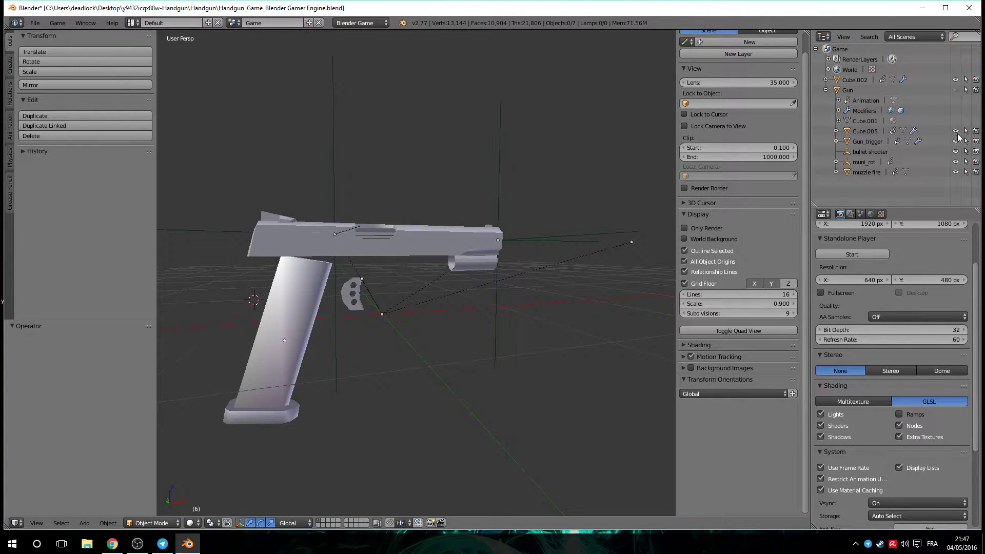
pyautogui.click(955, 131)
pyautogui.click(955, 141)
pyautogui.click(955, 151)
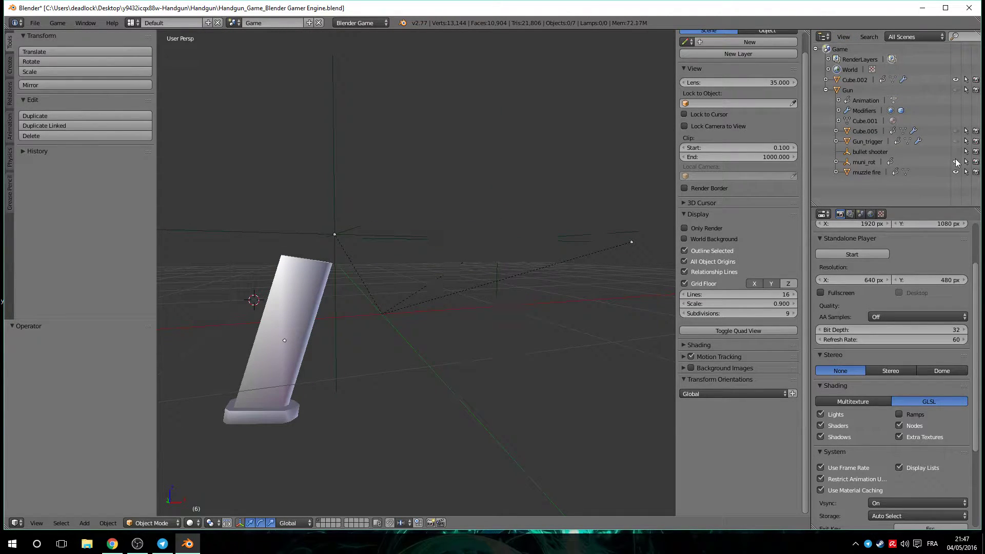
pyautogui.click(955, 162)
# Parent the magazine object Cube.002 to Gun and show Gun and all its hidden child objects again.
pyautogui.click(852, 80)
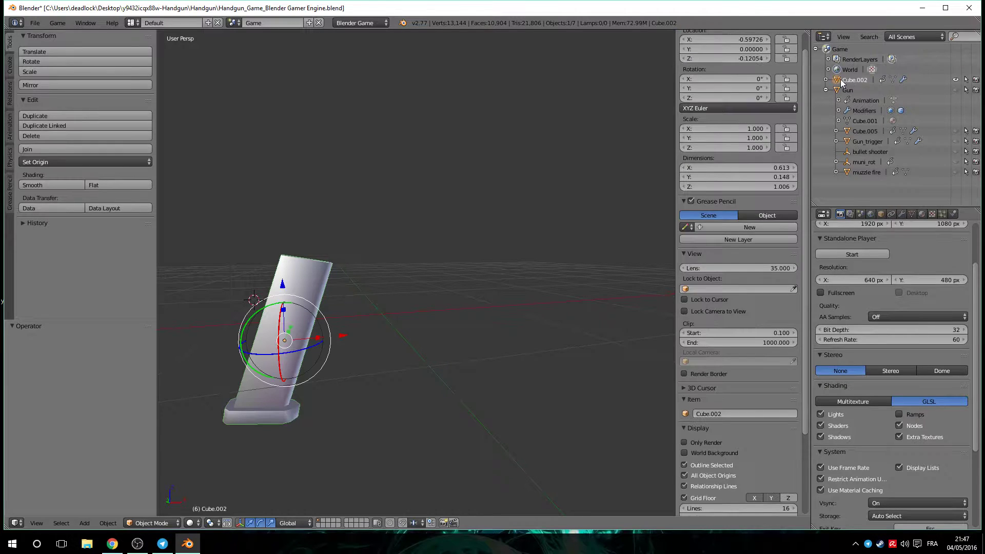
pyautogui.moveTo(837, 81); pyautogui.dragTo(837, 94)
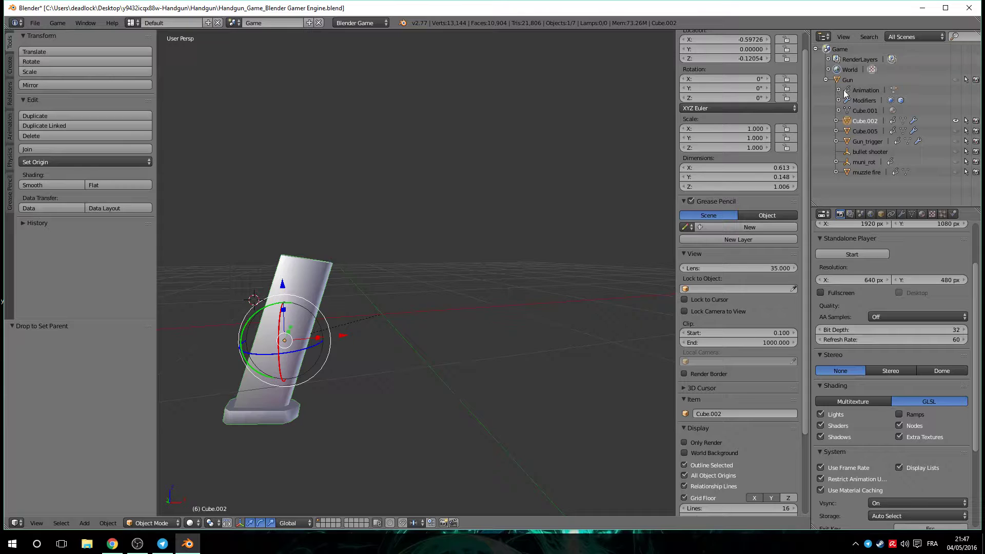
pyautogui.click(955, 80)
pyautogui.click(954, 130)
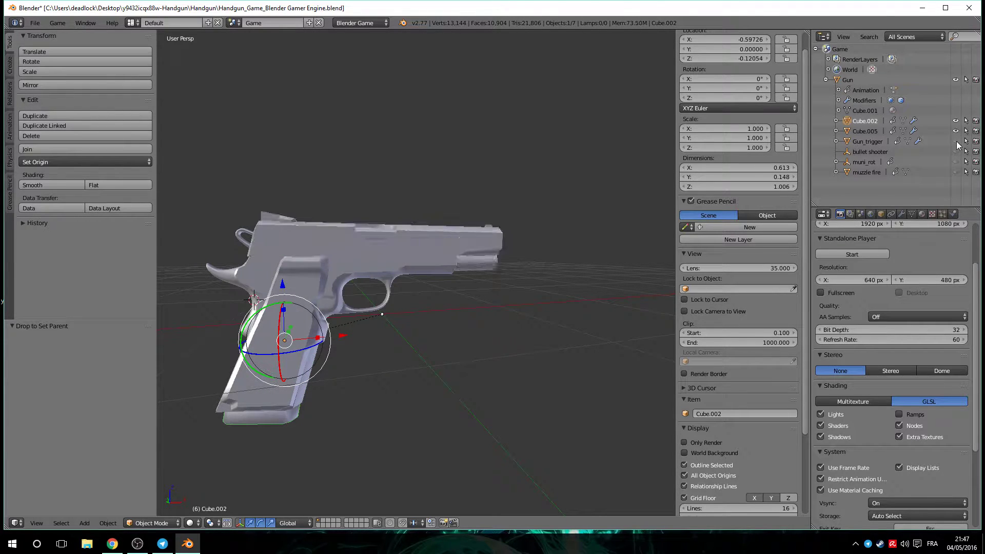
pyautogui.click(955, 141)
pyautogui.click(955, 151)
pyautogui.click(955, 162)
pyautogui.click(955, 172)
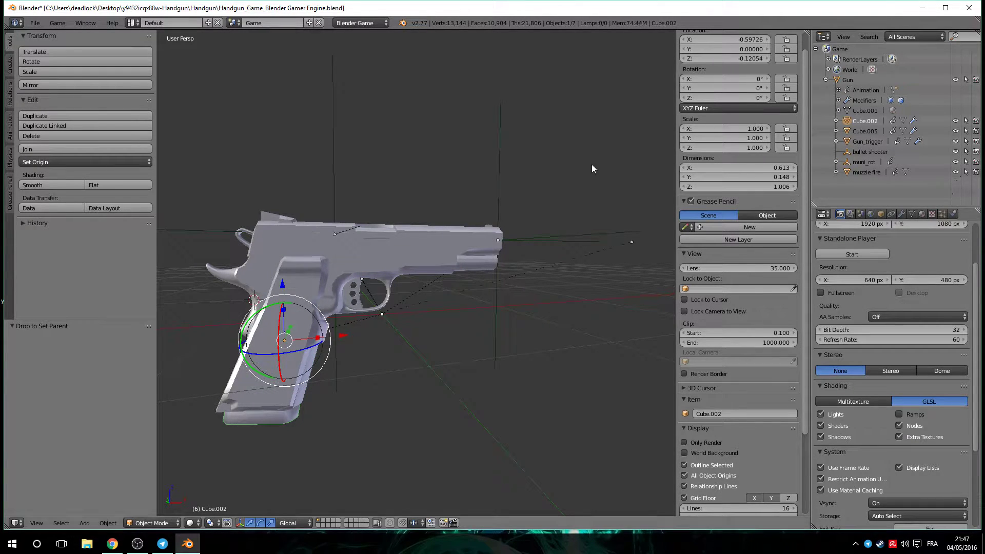
pyautogui.scroll(-1, 339, 172)
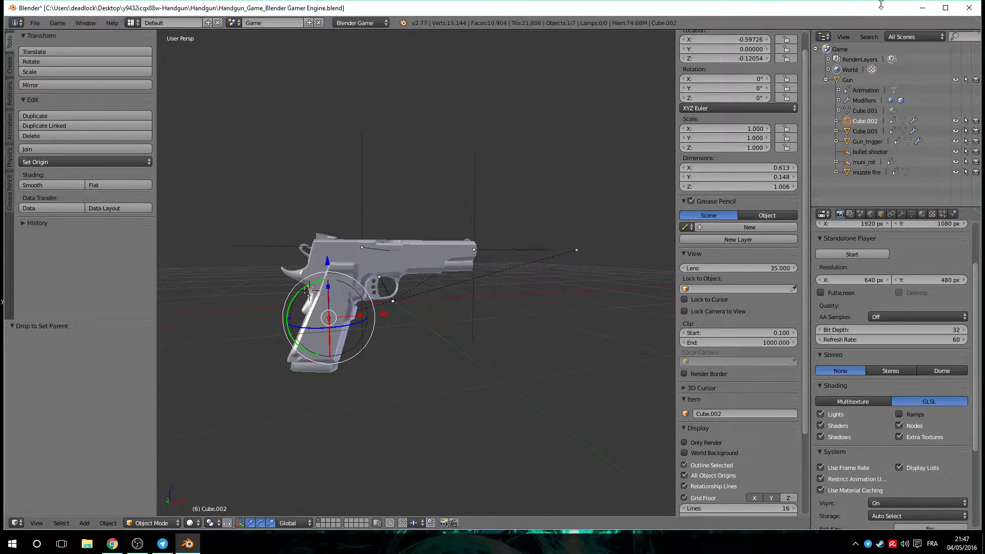
# Minimize Blender, launch GCFScape and open the recent Counter-Strike Global Offensive archive csgo\pak01_dir.vpk.
pyautogui.click(922, 8)
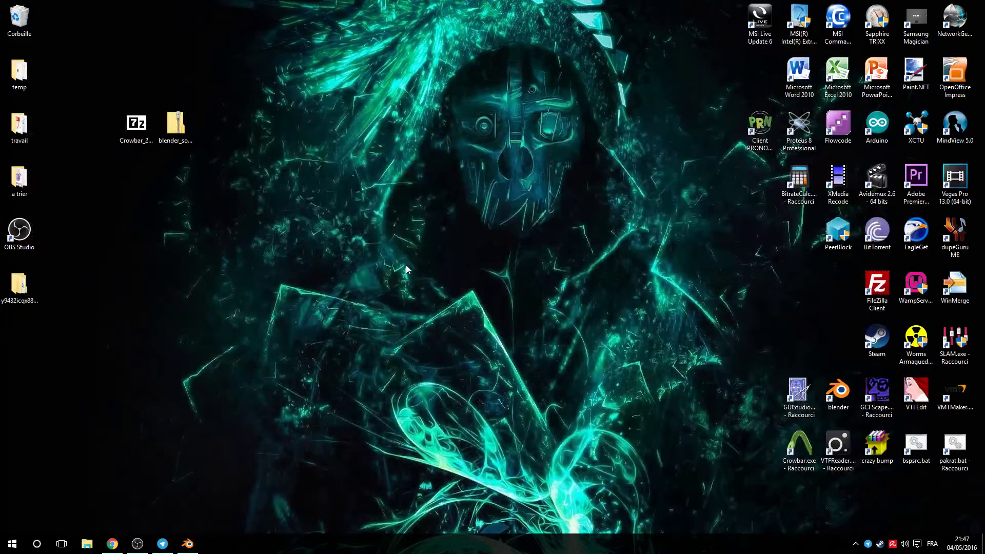
pyautogui.click(883, 393)
pyautogui.doubleClick(883, 393)
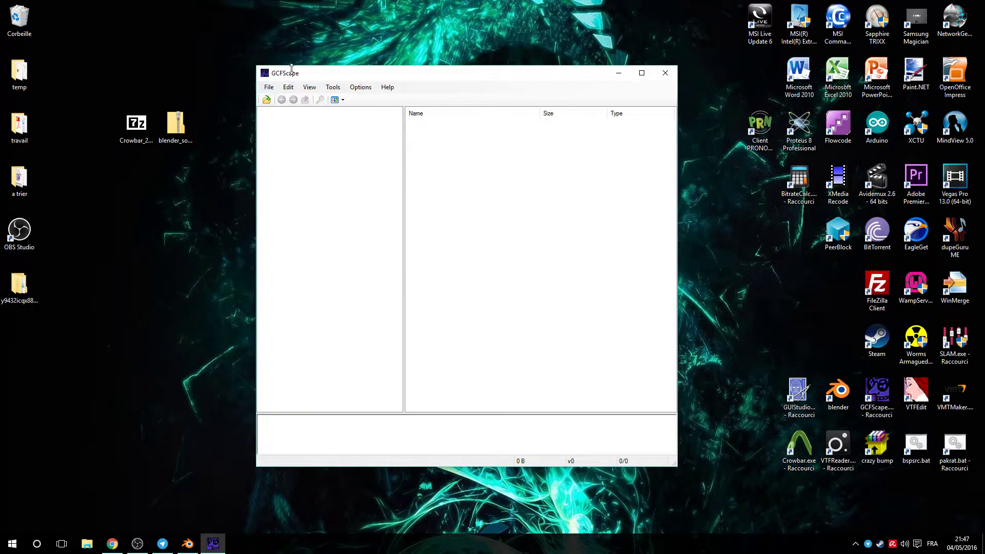
pyautogui.click(269, 87)
pyautogui.moveTo(300, 121)
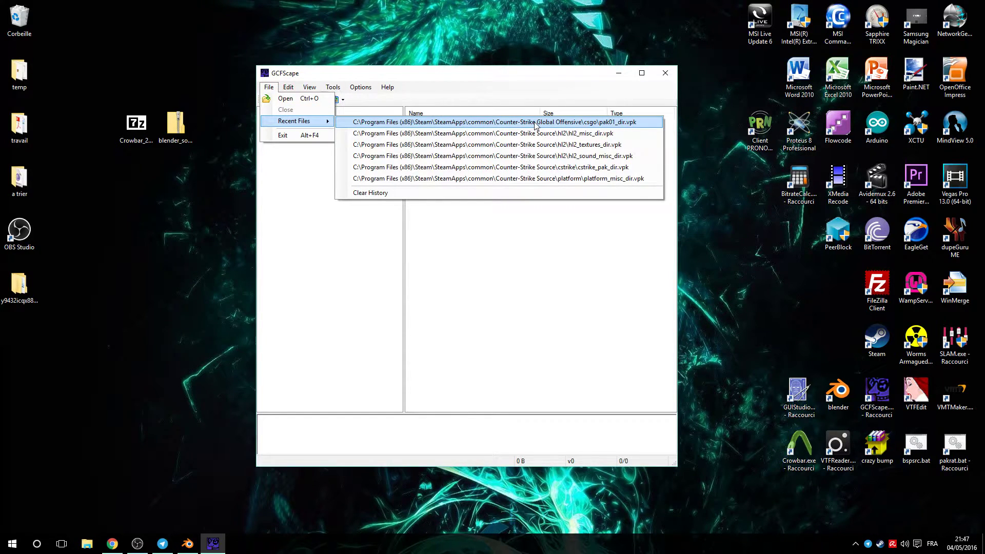
pyautogui.click(606, 124)
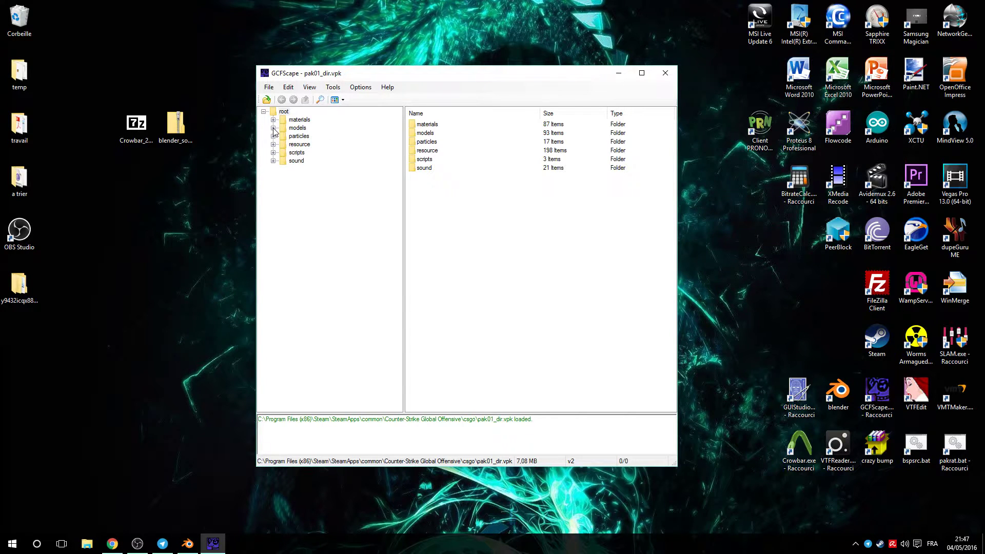
# Expand the models folder of the archive and open its player subfolder.
pyautogui.click(297, 128)
pyautogui.click(274, 128)
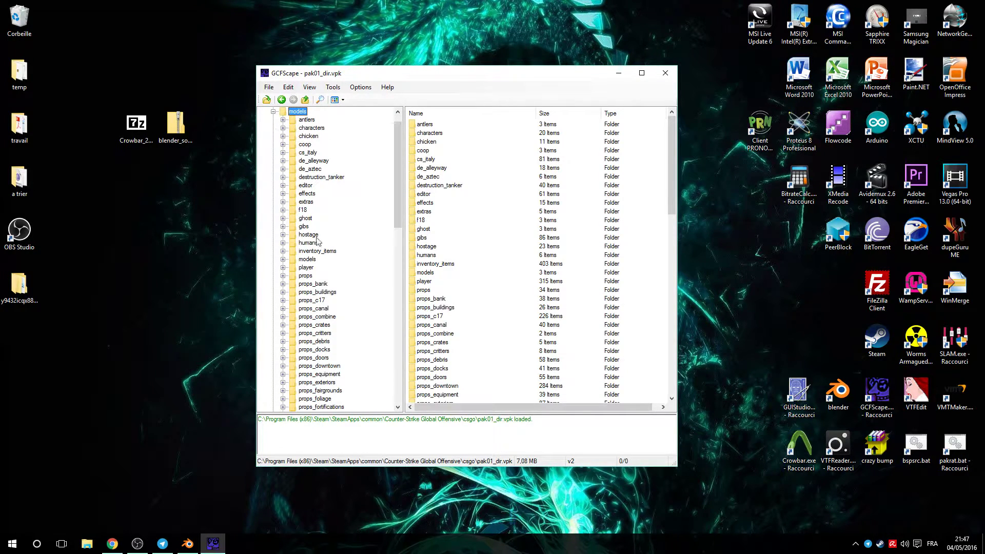
pyautogui.click(306, 268)
pyautogui.click(283, 268)
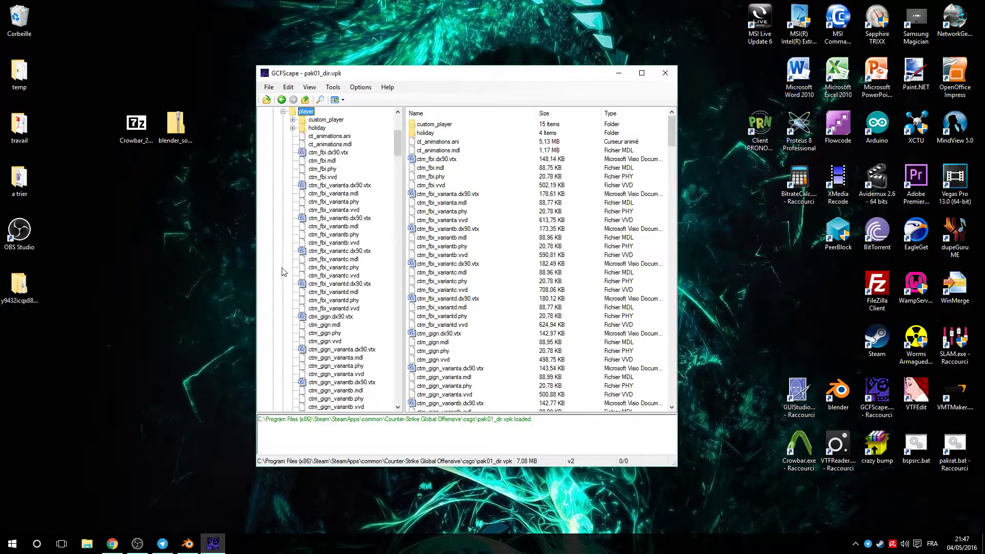
# Extract ctm_fbi.dx90.vtx, ctm_fbi.mdl, ctm_fbi.phy and ctm_fbi.vvd to the desktop and close GCFScape.
pyautogui.click(433, 161)
pyautogui.keyDown('ctrl'); pyautogui.click(433, 167); pyautogui.keyUp('ctrl')
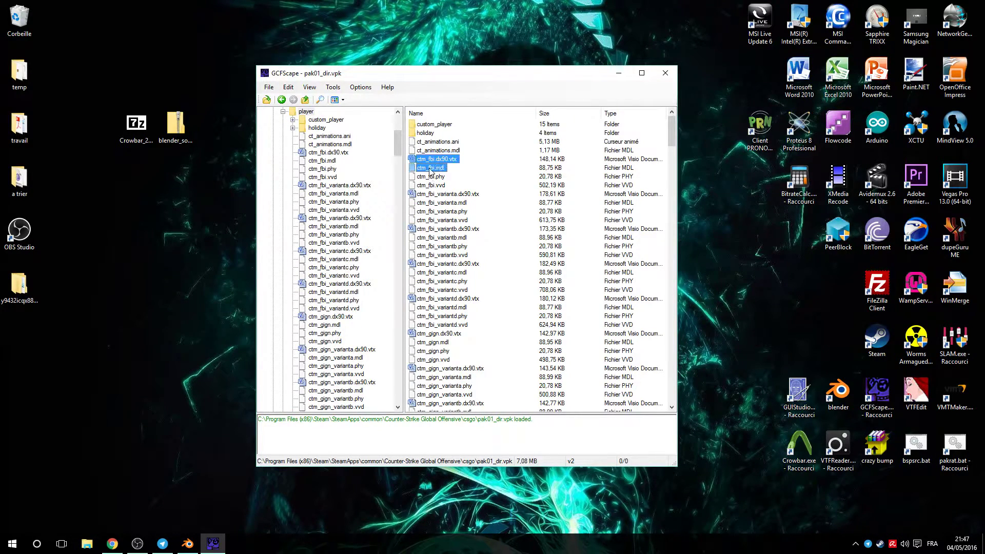
pyautogui.keyDown('ctrl'); pyautogui.click(432, 177); pyautogui.keyUp('ctrl')
pyautogui.keyDown('ctrl'); pyautogui.click(434, 186); pyautogui.keyUp('ctrl')
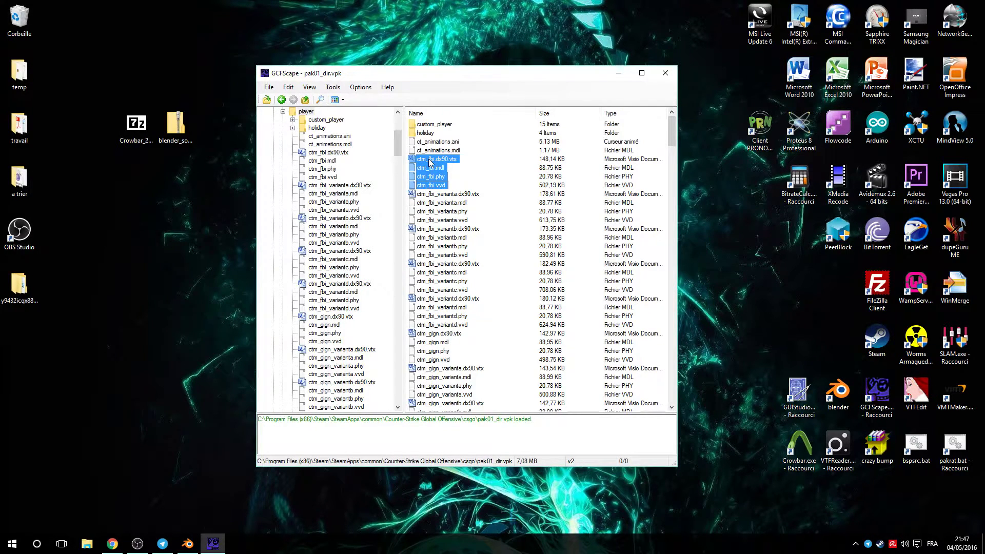
pyautogui.moveTo(447, 162); pyautogui.dragTo(173, 206)
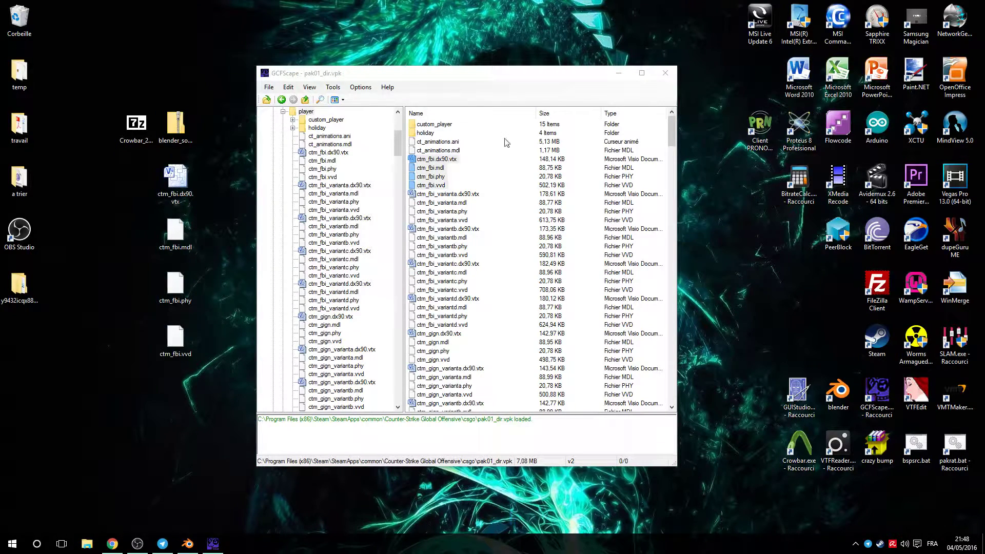
pyautogui.click(666, 73)
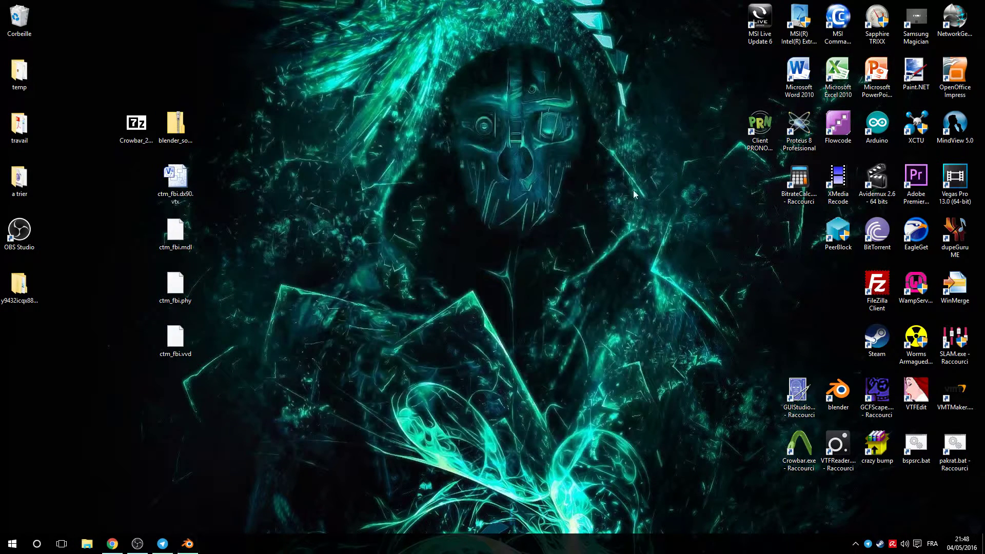
# Launch Crowbar, decompile ctm_fbi.mdl from the desktop into the decompiled 0.34 subfolder and select that folder.
pyautogui.doubleClick(799, 445)
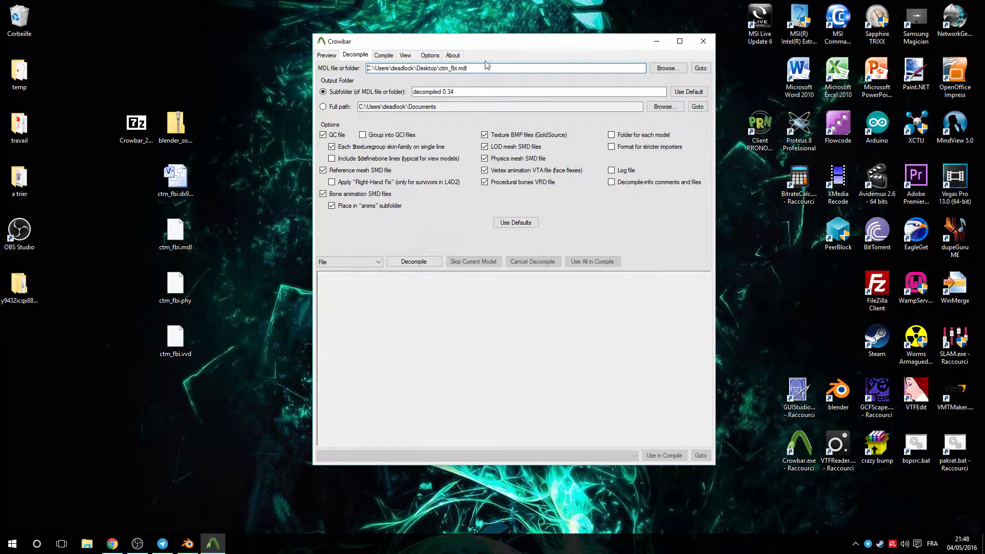
pyautogui.click(665, 68)
pyautogui.click(440, 164)
pyautogui.doubleClick(440, 164)
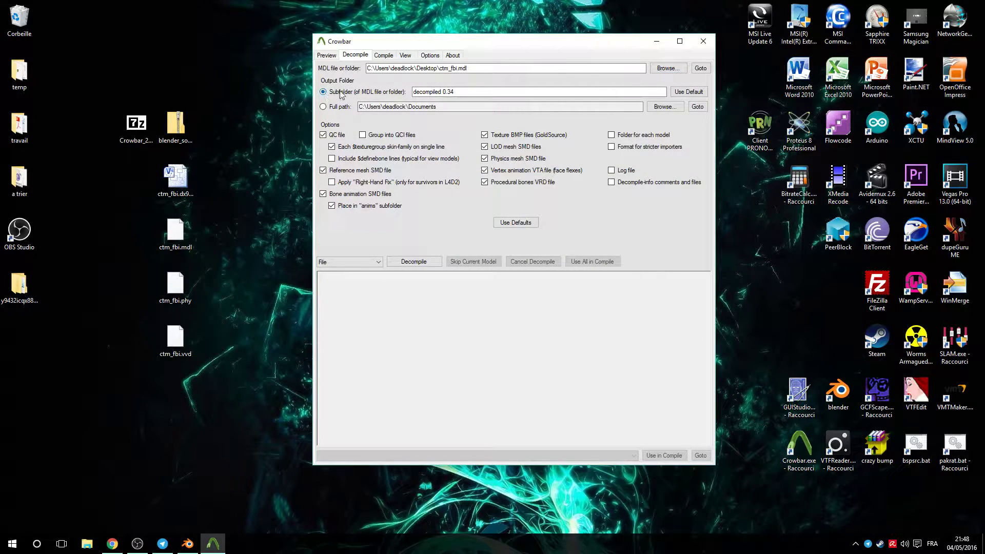
pyautogui.click(410, 264)
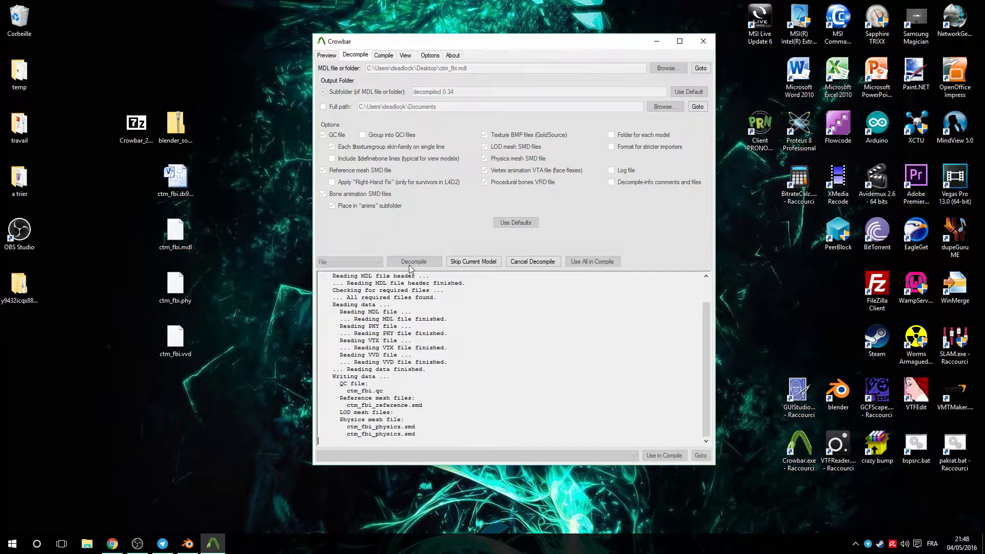
pyautogui.click(21, 342)
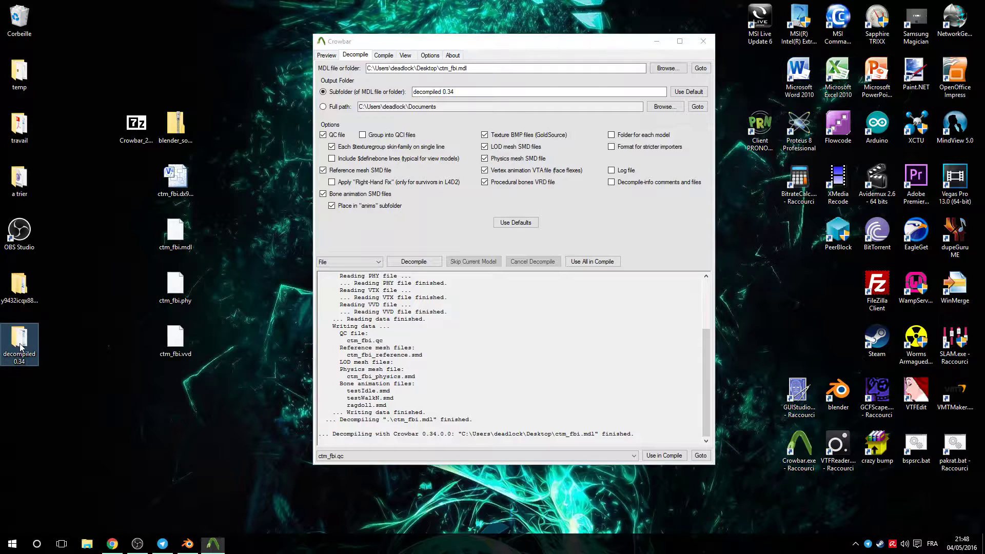
# Open the decompiled 0.34 folder from the desktop and close Crowbar.
pyautogui.doubleClick(21, 347)
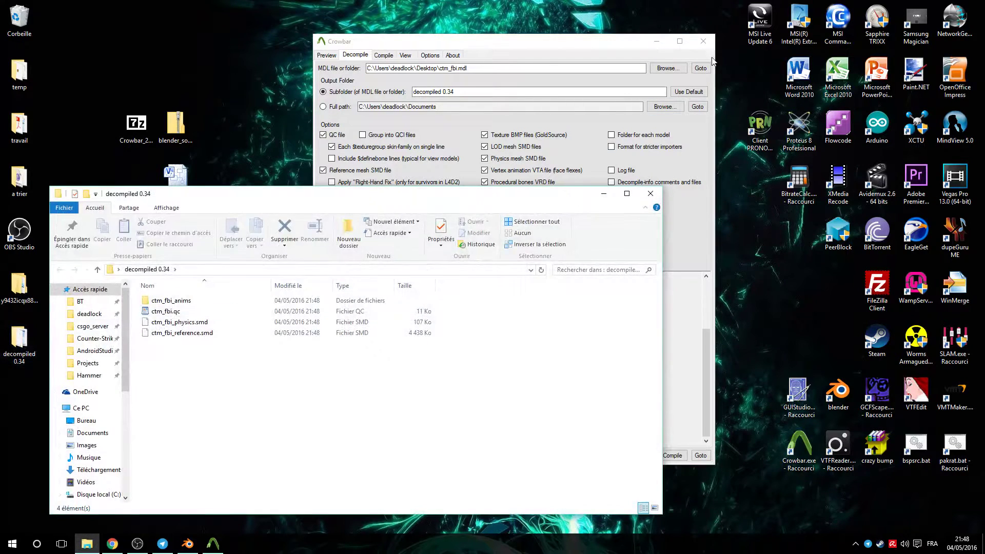
pyautogui.click(703, 41)
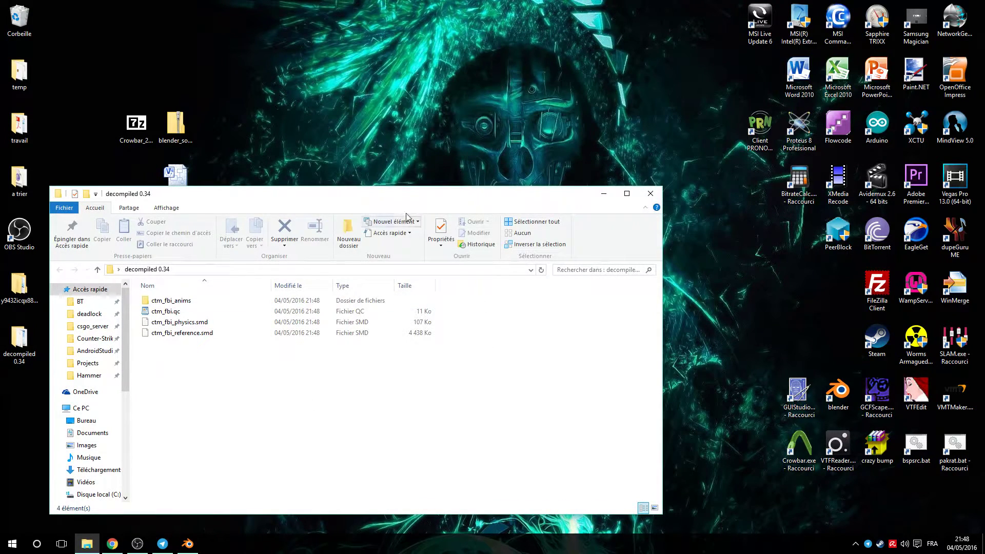
pyautogui.moveTo(390, 196); pyautogui.dragTo(481, 115)
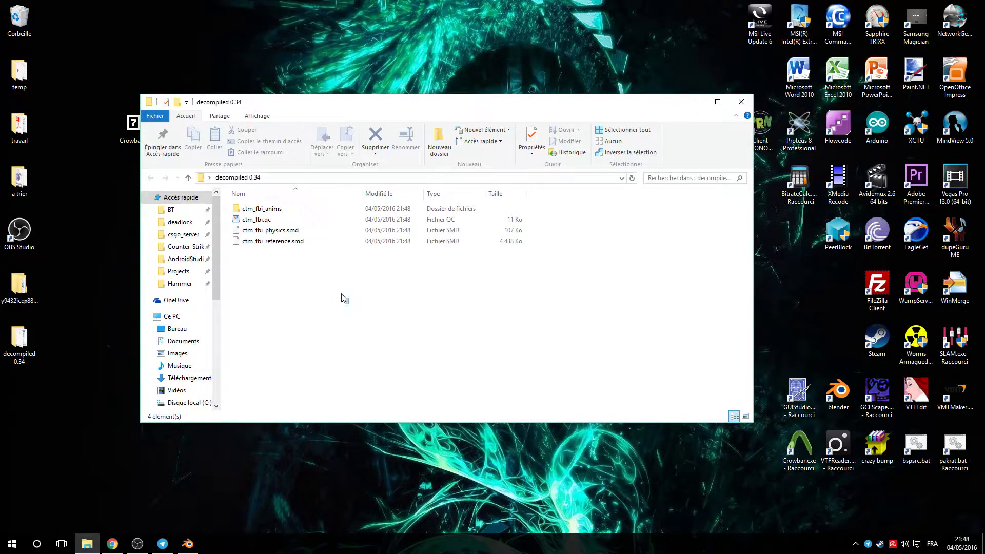
pyautogui.moveTo(346, 302); pyautogui.dragTo(328, 233)
# Look through the ctm_fbi.qc file and the ctm_fbi_anims subfolder, and close the decompiled 0.34 folder.
pyautogui.doubleClick(262, 219)
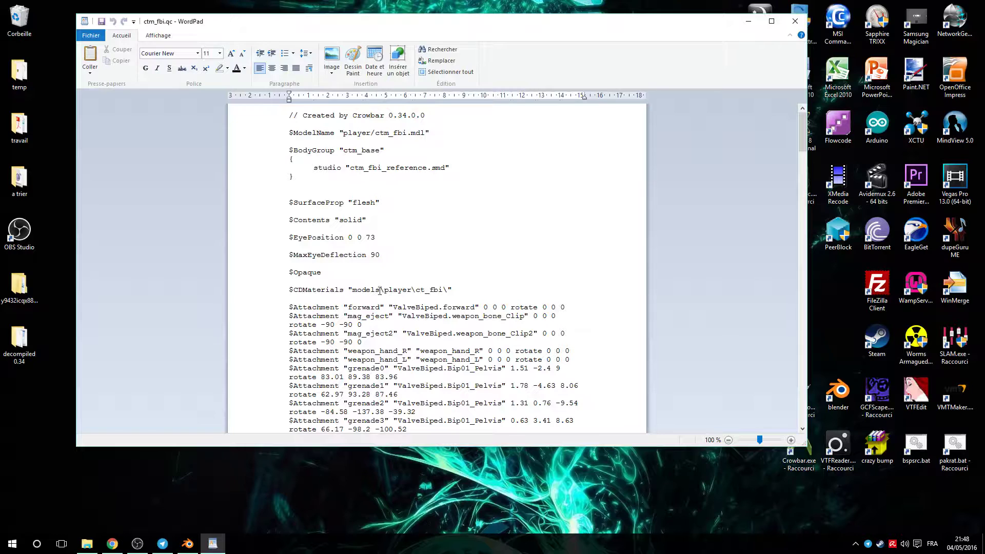
pyautogui.scroll(-2, 381, 285)
pyautogui.click(795, 21)
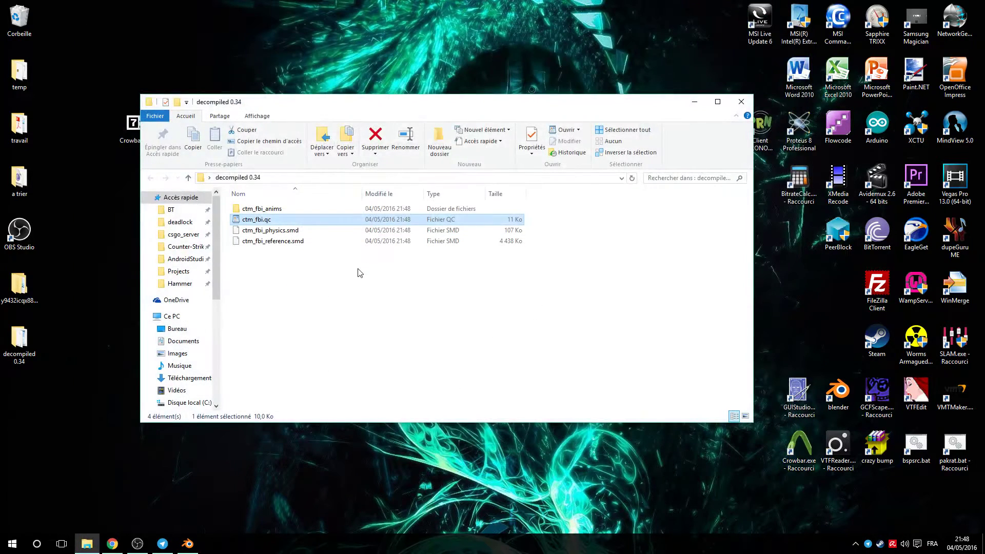
pyautogui.click(359, 271)
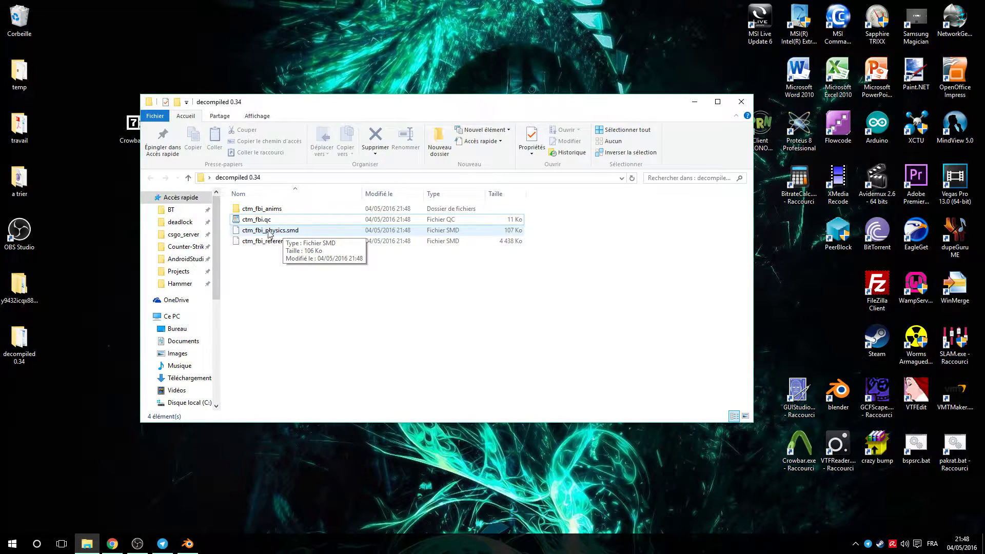
pyautogui.doubleClick(259, 209)
pyautogui.moveTo(322, 276); pyautogui.dragTo(259, 213)
pyautogui.press('BackSpace')
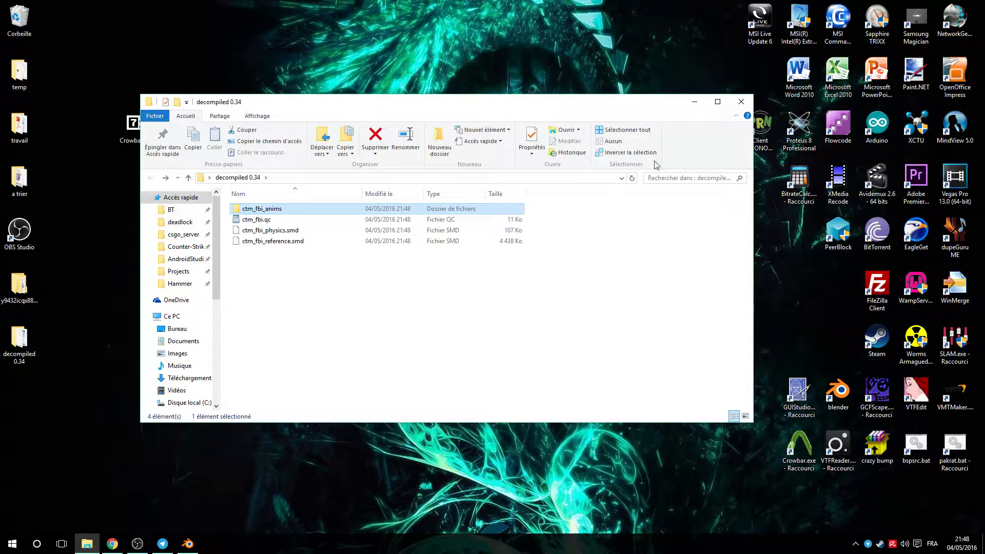
pyautogui.click(741, 101)
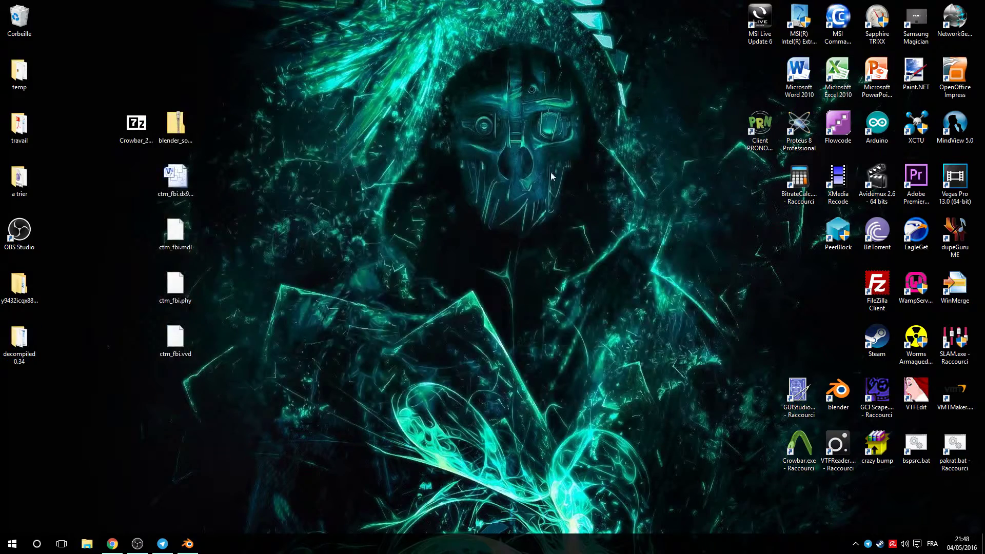
# Switch back to Blender and import ctm_fbi_reference.smd as a Source Engine file from the desktop's decompiled 0.34 folder.
pyautogui.click(188, 543)
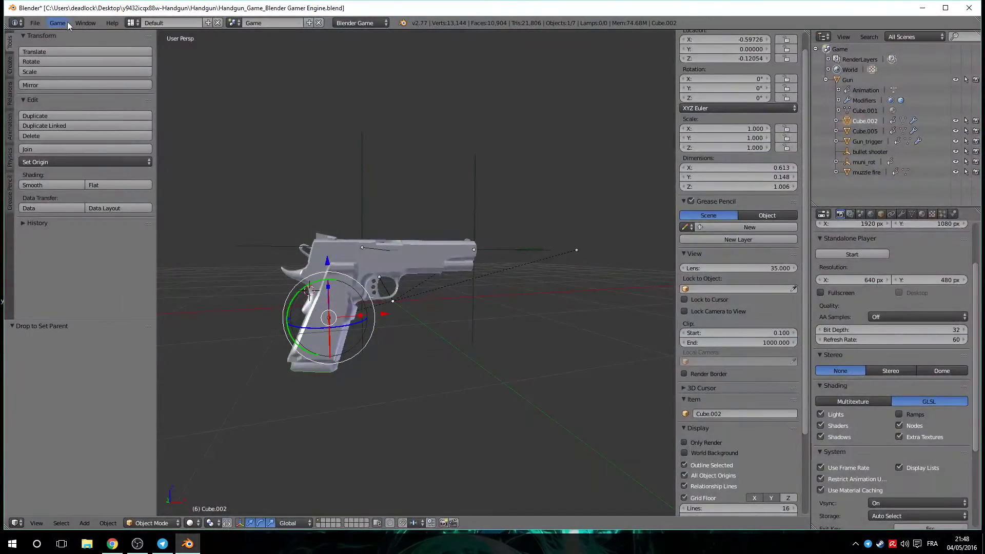
pyautogui.click(35, 23)
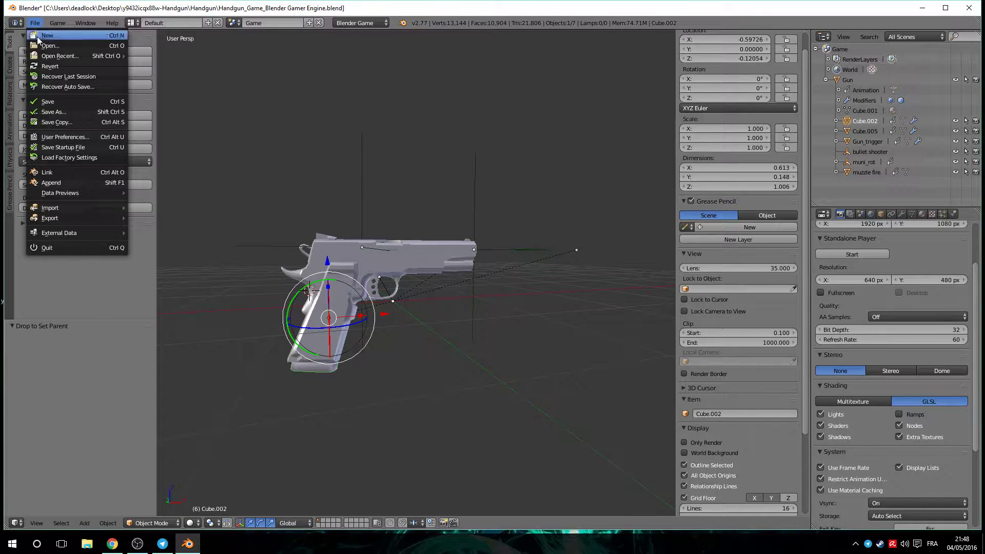
pyautogui.moveTo(80, 208)
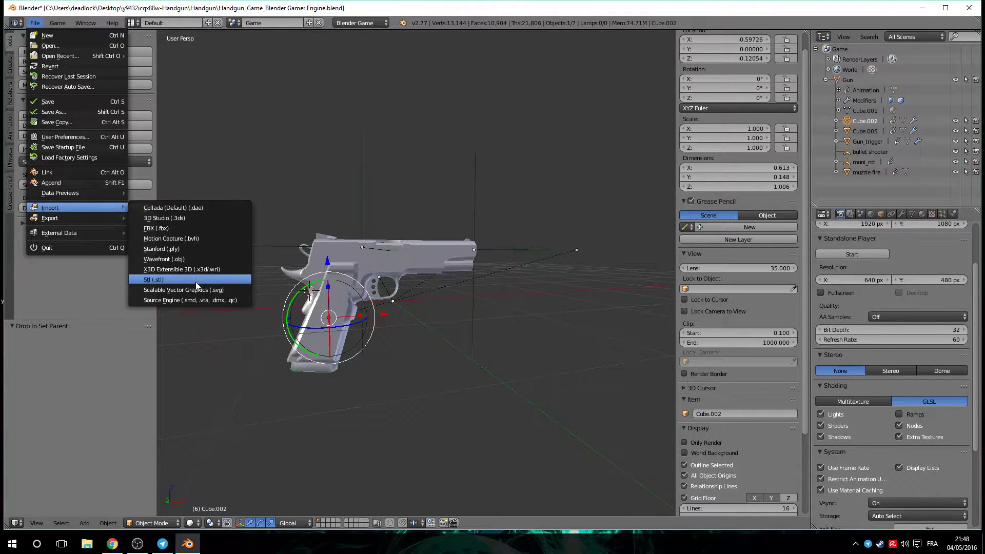
pyautogui.click(198, 300)
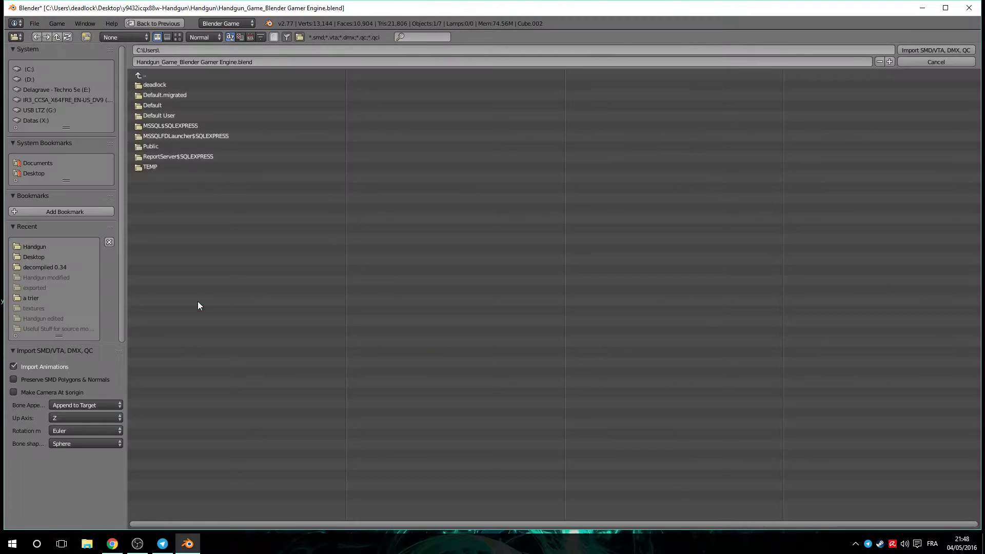
pyautogui.click(33, 174)
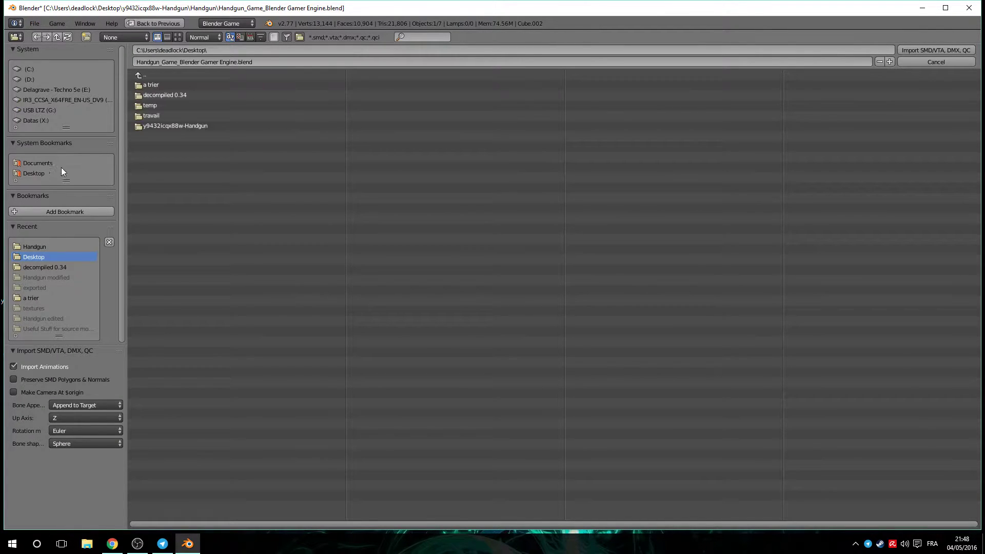
pyautogui.click(157, 95)
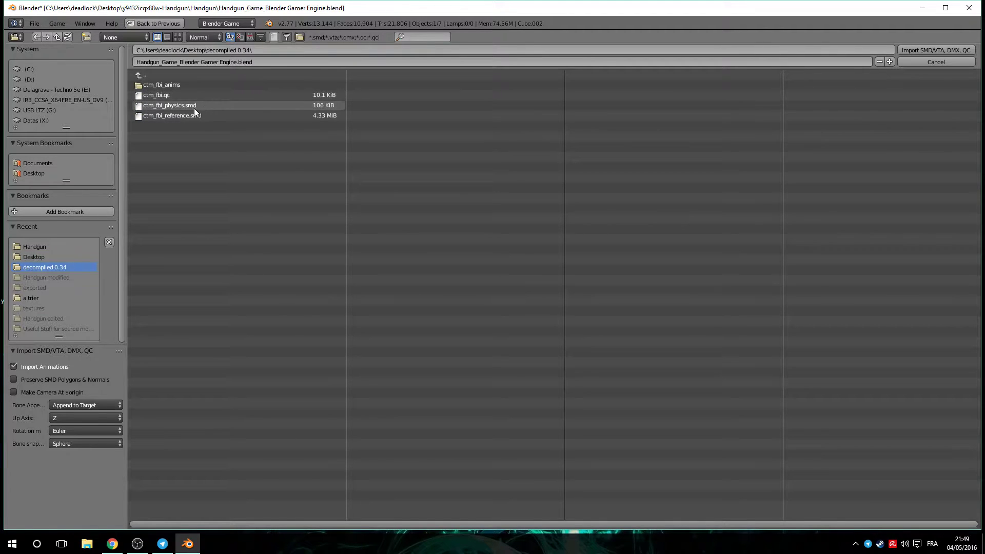
pyautogui.click(206, 116)
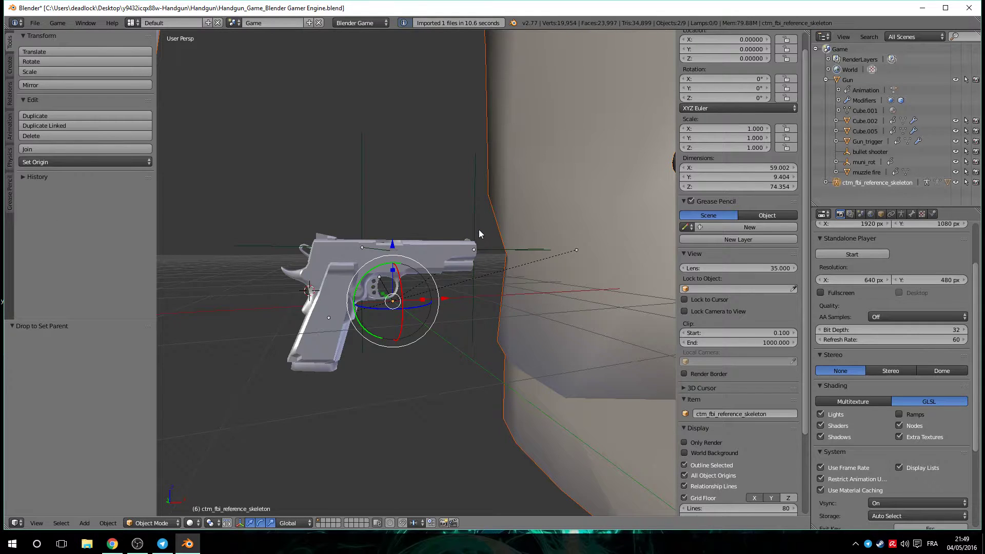
# Examine the imported player model from feet to torso and compare its size with the handgun.
pyautogui.scroll(-4, 479, 229)
pyautogui.scroll(-3, 475, 232)
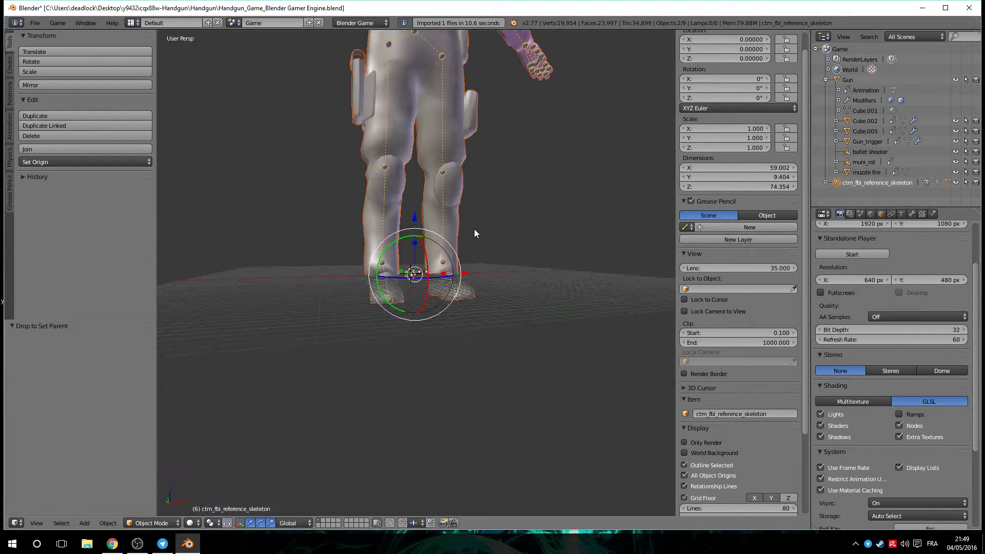
pyautogui.scroll(-3, 431, 268)
pyautogui.scroll(2, 433, 263)
pyautogui.scroll(10, 433, 263)
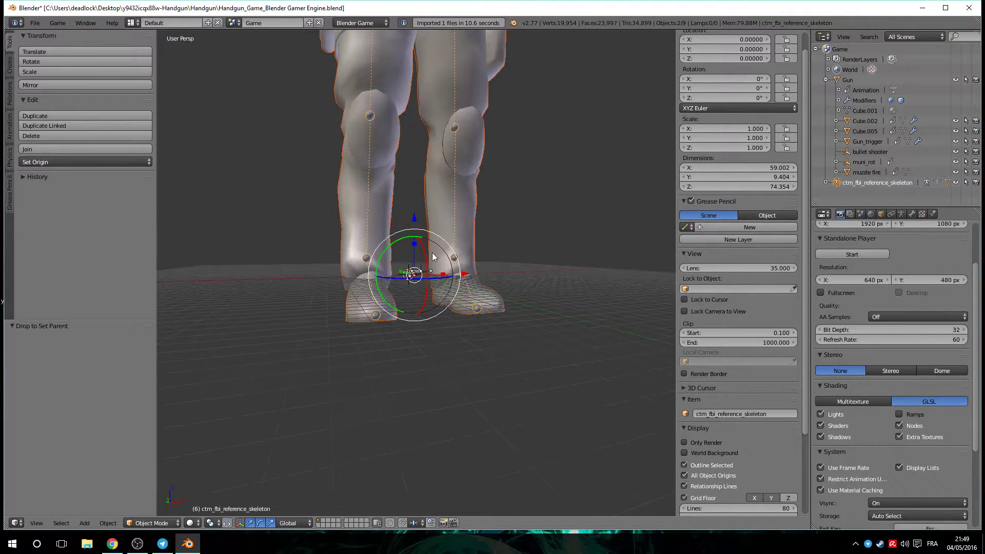
pyautogui.scroll(-9, 418, 257)
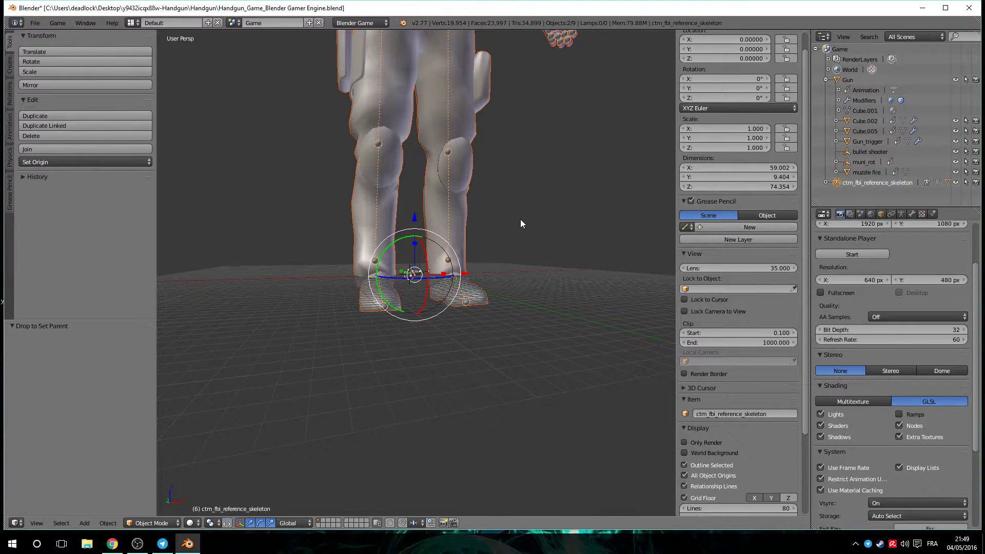
pyautogui.scroll(-6, 521, 220)
pyautogui.scroll(3, 513, 197)
pyautogui.keyDown('shift'); pyautogui.moveTo(531, 150); pyautogui.dragTo(521, 193, button='middle'); pyautogui.keyUp('shift')
pyautogui.scroll(2, 500, 244)
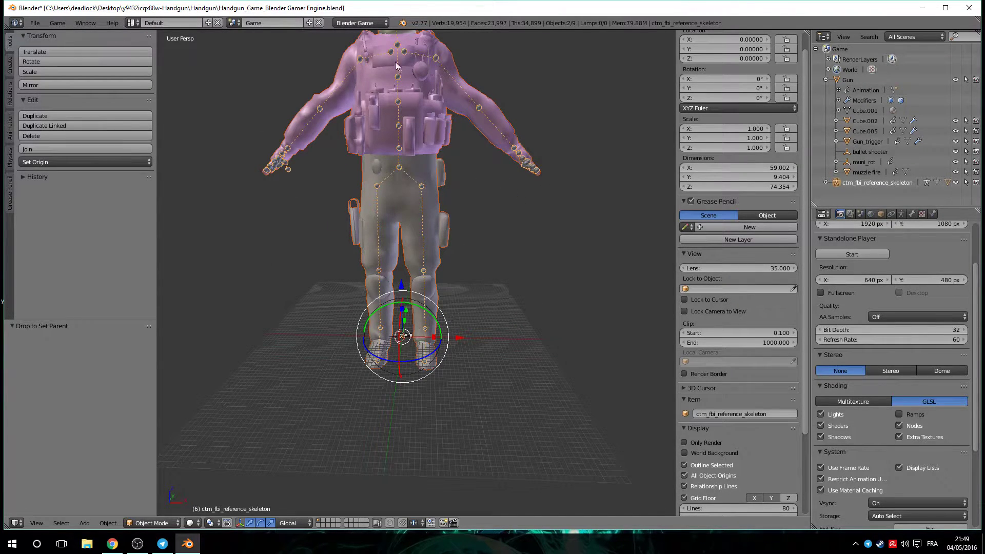
pyautogui.scroll(-1, 394, 211)
pyautogui.moveTo(589, 129); pyautogui.dragTo(556, 131, button='middle')
pyautogui.scroll(2, 454, 158)
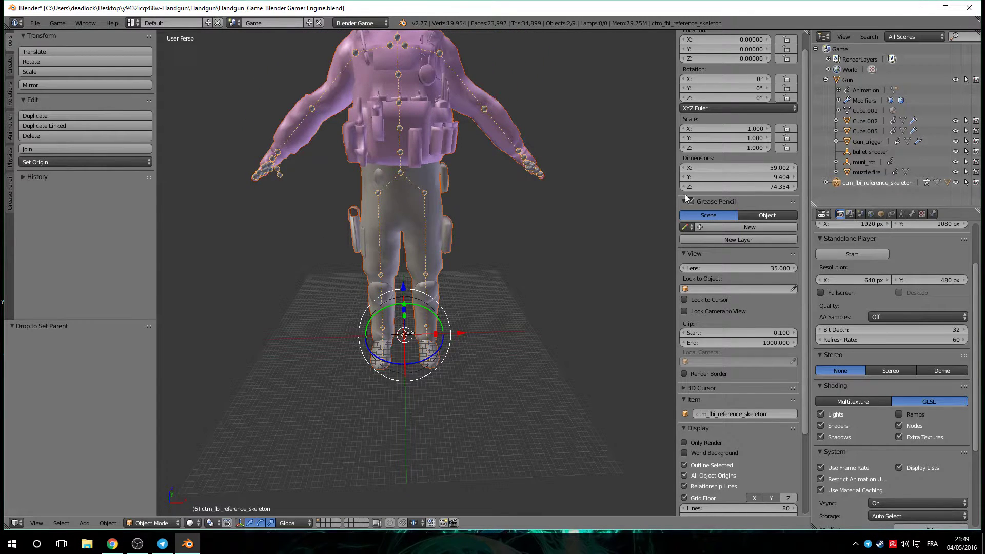
# Select the Gun object with its whole hierarchy and move it up to about X -1.29, Y 25.64, Z 47.13.
pyautogui.click(847, 82)
pyautogui.rightClick(847, 82)
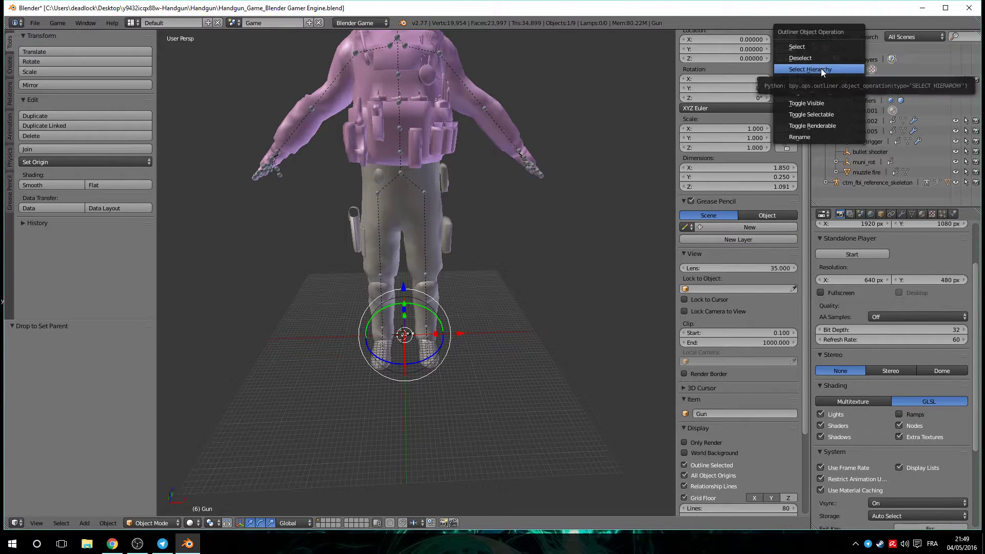
pyautogui.rightClick(847, 82)
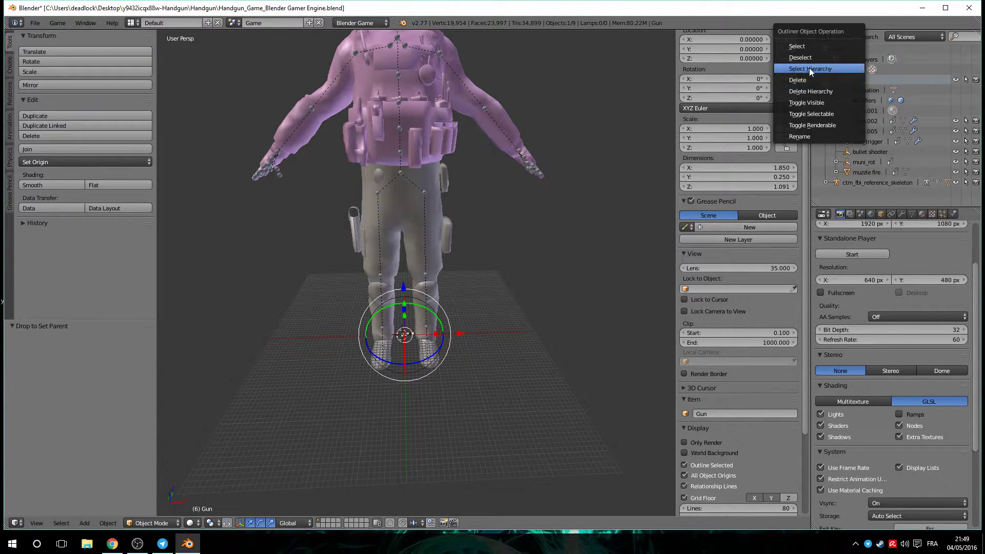
pyautogui.click(810, 70)
pyautogui.scroll(8, 397, 382)
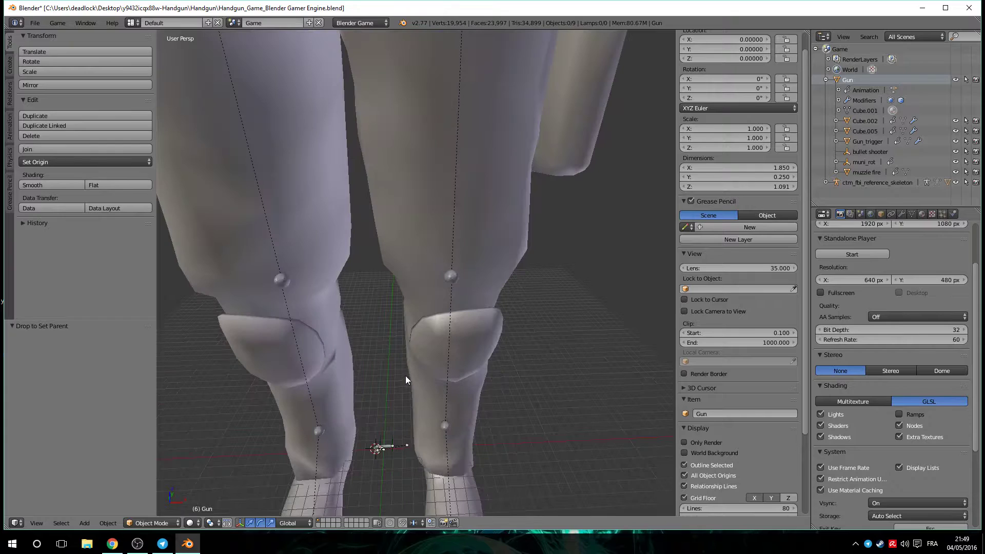
pyautogui.scroll(-5, 405, 393)
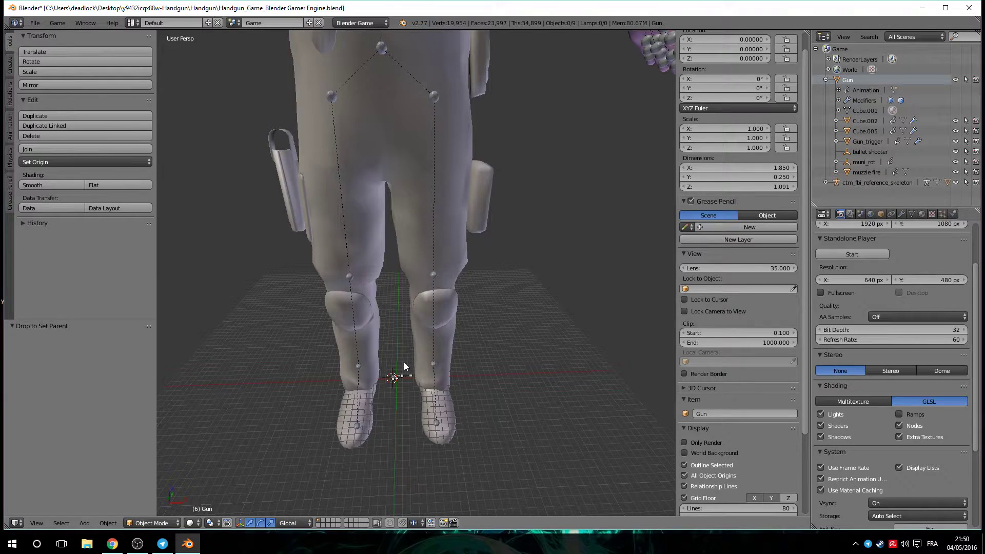
pyautogui.rightClick(845, 80)
pyautogui.click(829, 81)
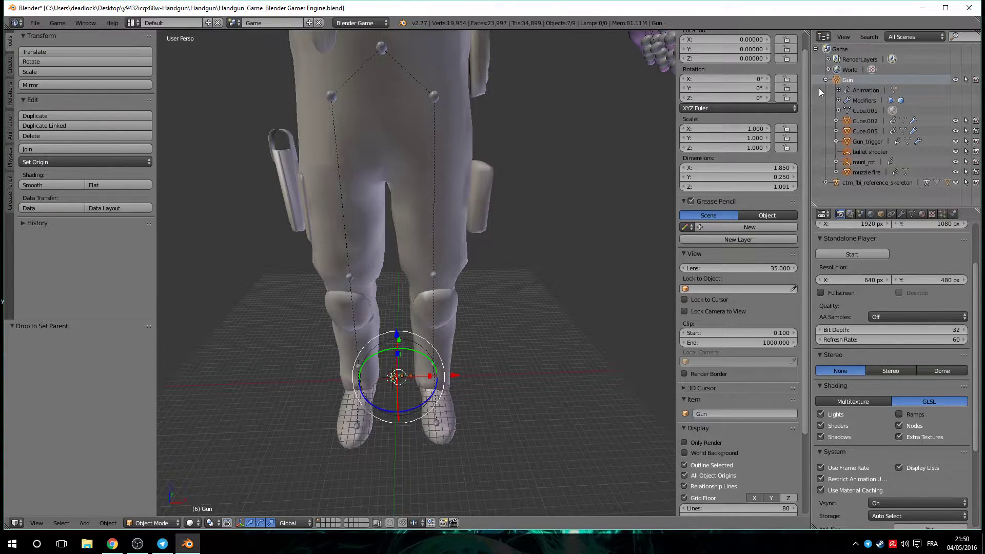
pyautogui.press('g')
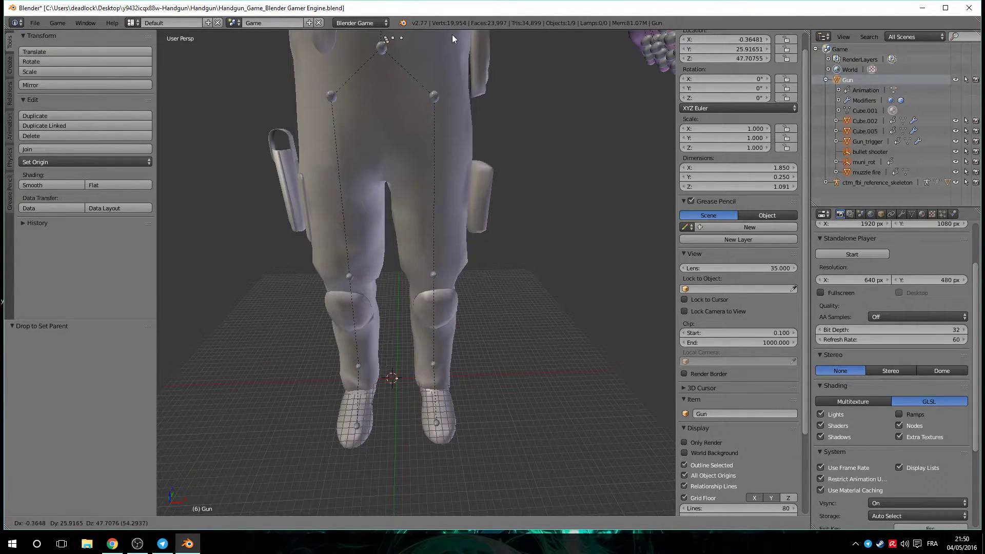
pyautogui.click(446, 38)
pyautogui.scroll(-4, 535, 101)
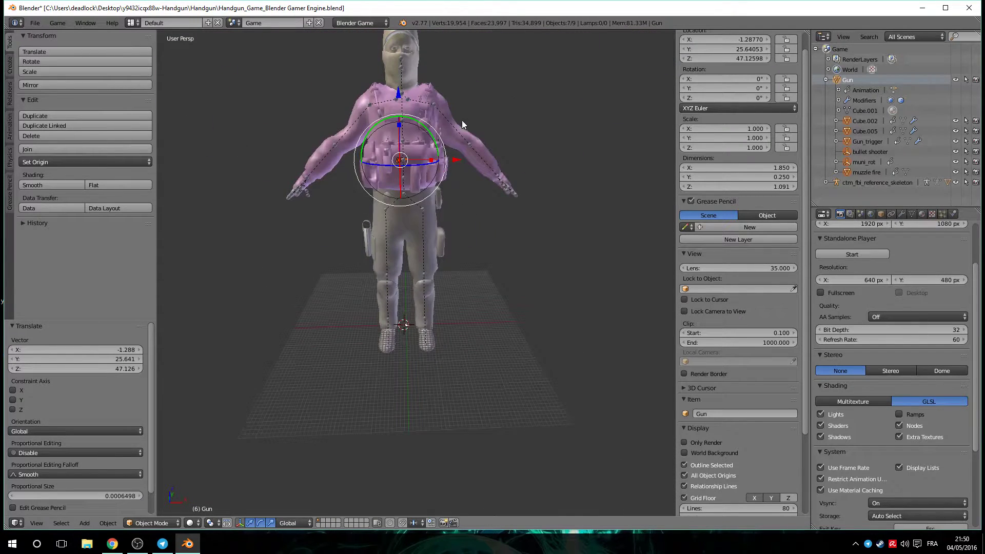
# Move the gun in front of the player model's chest, at about X 0.39, Y -9.78, Z 61.11.
pyautogui.press('g')
pyautogui.click(444, 62)
pyautogui.moveTo(472, 126); pyautogui.dragTo(571, 143, button='middle')
pyautogui.rightClick(308, 88)
pyautogui.press('g')
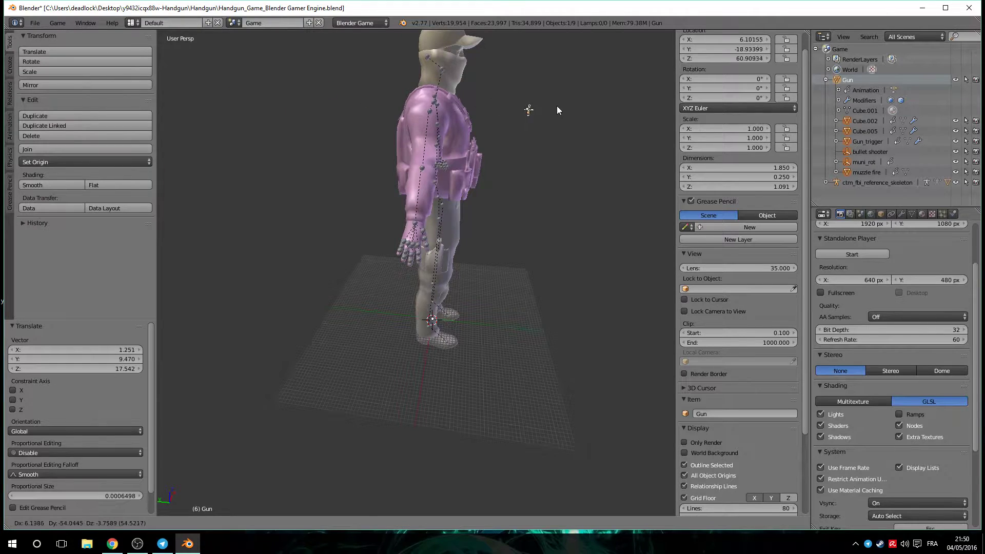
pyautogui.click(515, 104)
pyautogui.moveTo(559, 121); pyautogui.dragTo(452, 118, button='middle')
pyautogui.moveTo(421, 116); pyautogui.dragTo(401, 114)
pyautogui.moveTo(497, 128); pyautogui.dragTo(502, 126, button='middle')
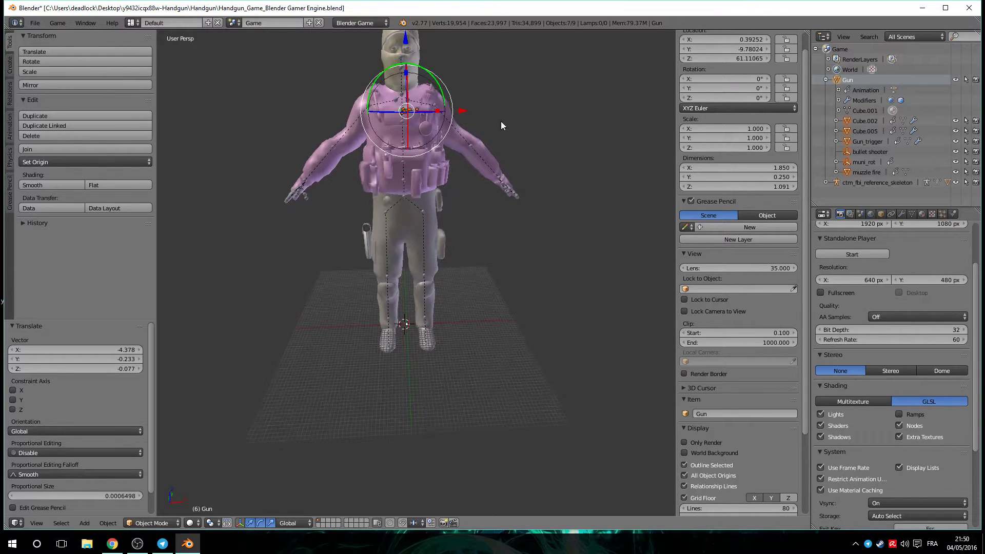
# Scale the gun up uniformly by about 4.9 to suit the player model's proportions.
pyautogui.scroll(2, 460, 110)
pyautogui.moveTo(543, 87); pyautogui.dragTo(482, 140, button='middle')
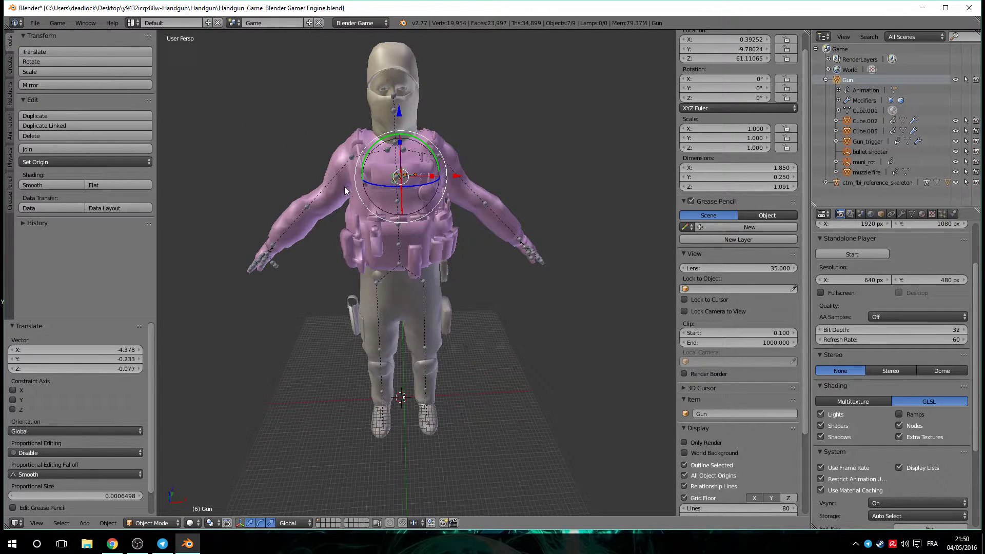
pyautogui.rightClick(403, 191)
pyautogui.press('s')
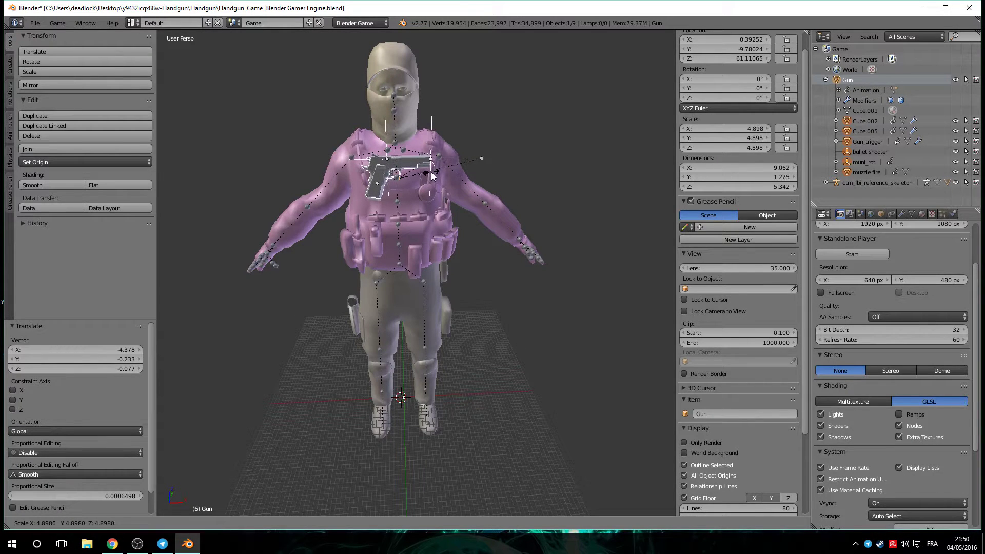
pyautogui.click(430, 176)
pyautogui.moveTo(494, 209)
pyautogui.mouseDown(button='middle')
pyautogui.moveTo(525, 196)
pyautogui.moveTo(623, 209)
pyautogui.moveTo(442, 195)
pyautogui.moveTo(427, 165)
pyautogui.moveTo(498, 204)
pyautogui.moveTo(482, 205)
pyautogui.mouseUp(button='middle')
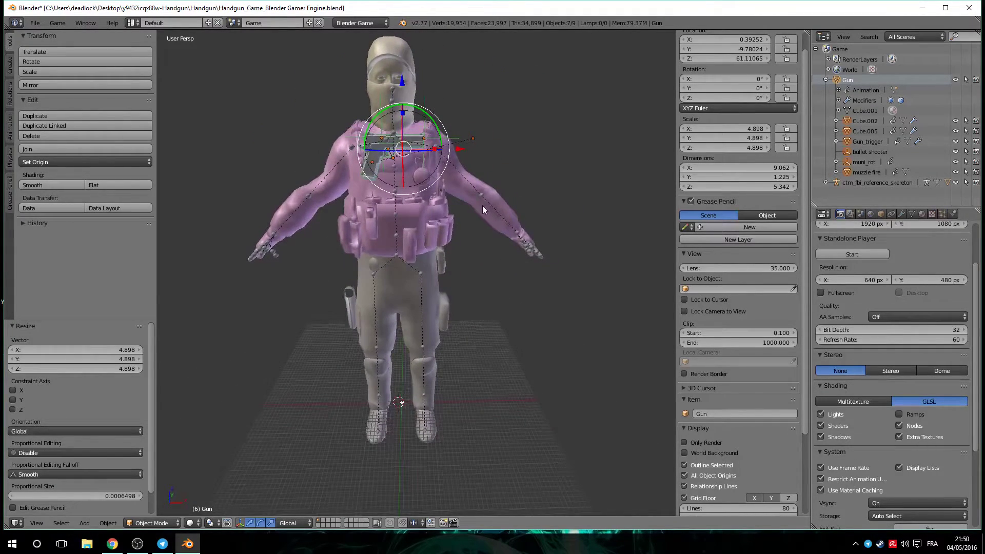
# Delete the ctm_fbi_reference_skeleton object together with its whole hierarchy from the scene.
pyautogui.click(858, 183)
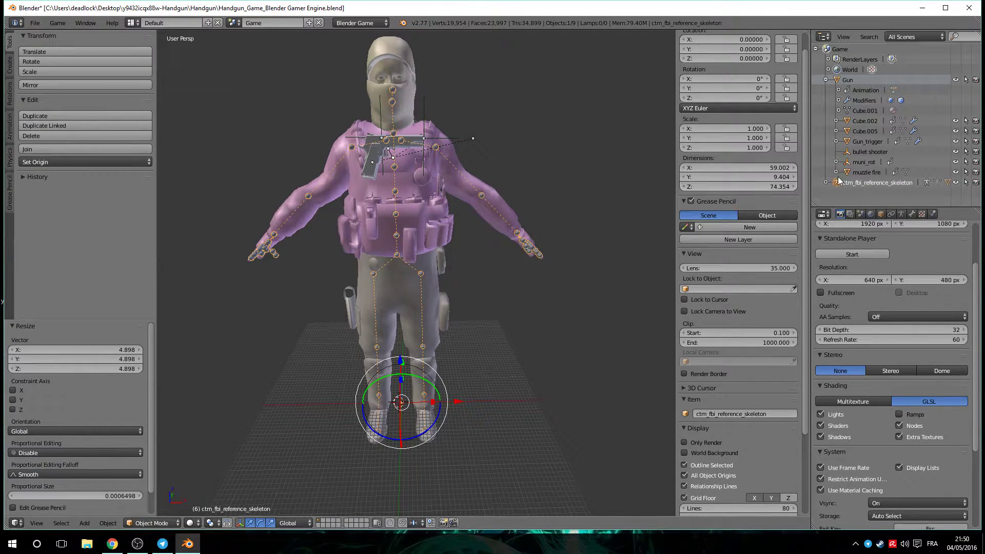
pyautogui.rightClick(840, 186)
pyautogui.click(868, 185)
pyautogui.rightClick(868, 185)
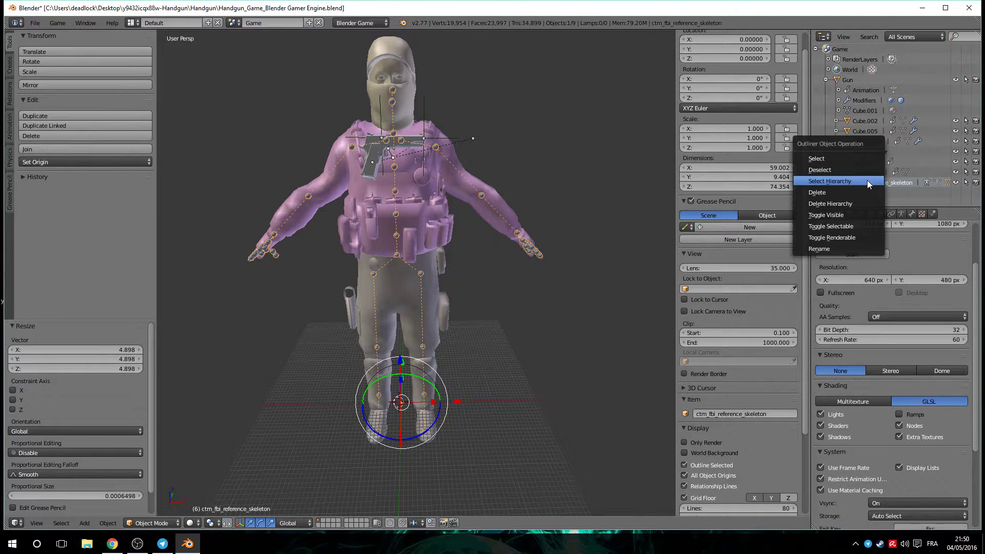
pyautogui.click(842, 203)
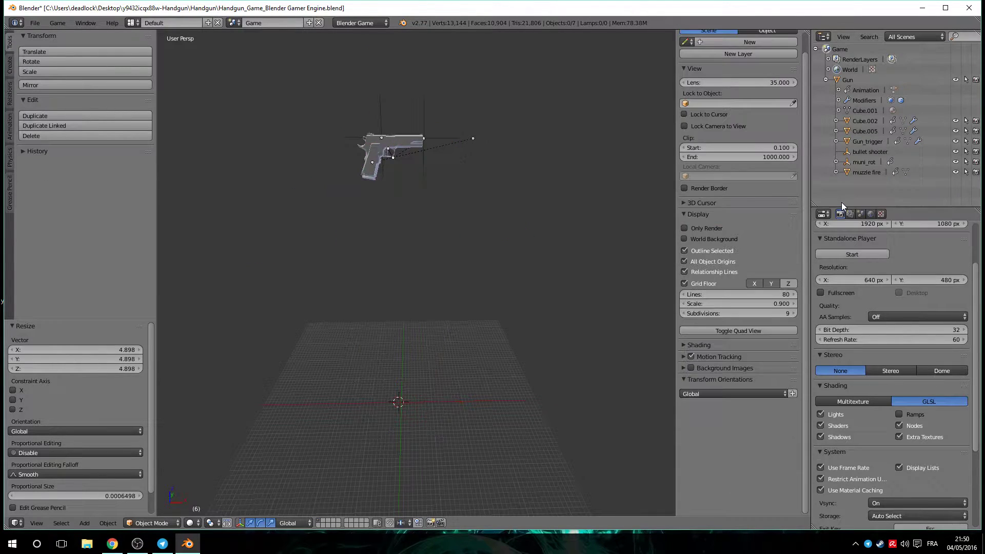
# Select the Gun object with its whole hierarchy and set its location to X 0, Y 0, Z 0.
pyautogui.rightClick(849, 79)
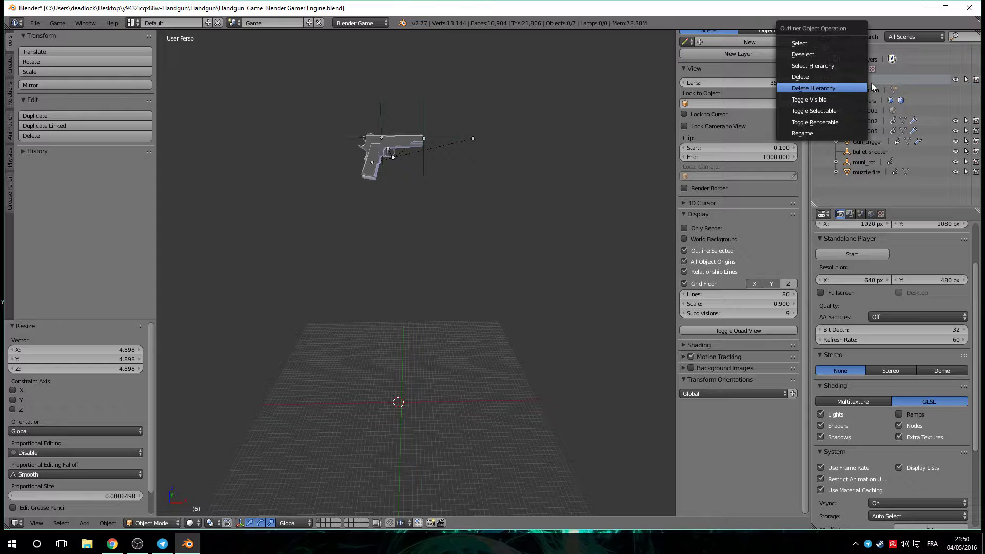
pyautogui.click(811, 65)
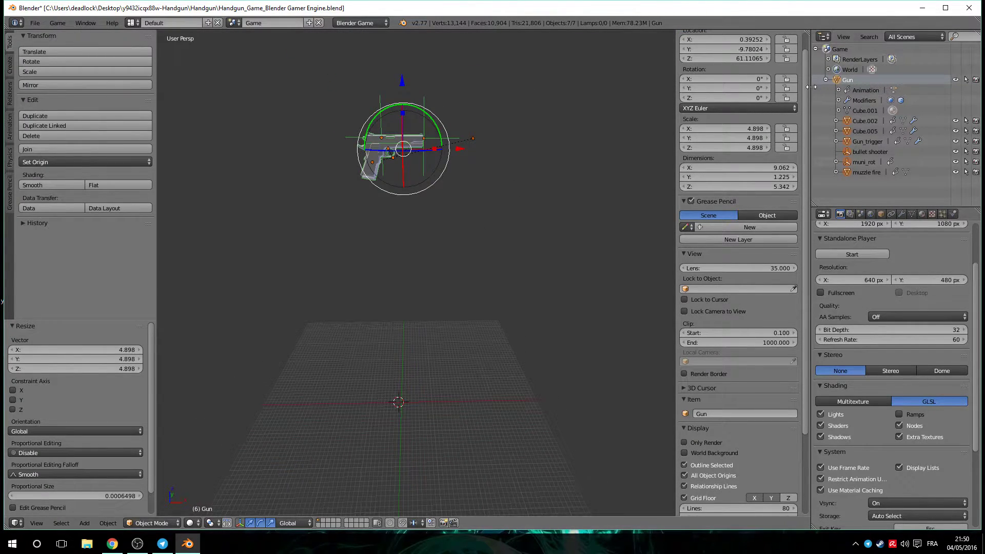
pyautogui.scroll(1, 803, 73)
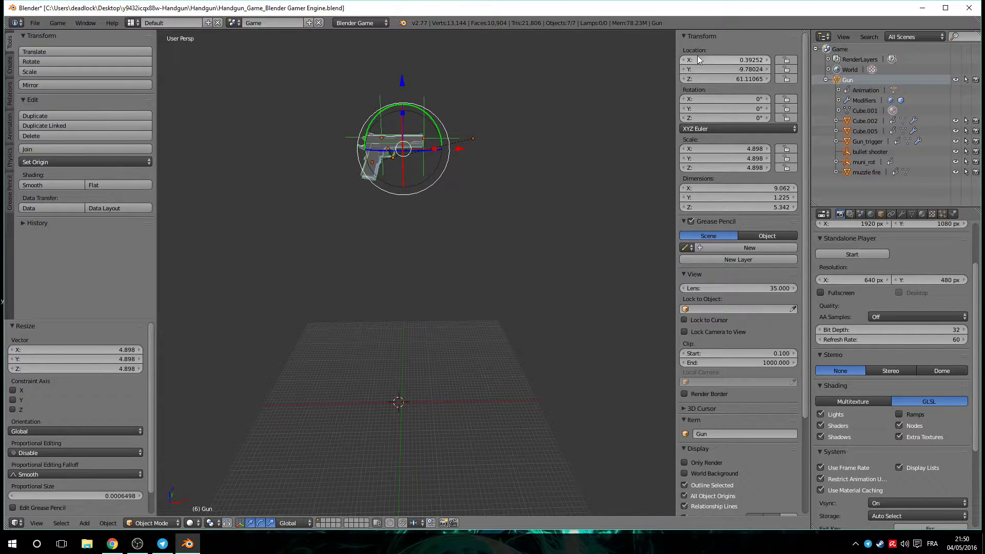
pyautogui.click(725, 61)
pyautogui.write('0')
pyautogui.press('Return')
pyautogui.click(723, 69)
pyautogui.press('Return')
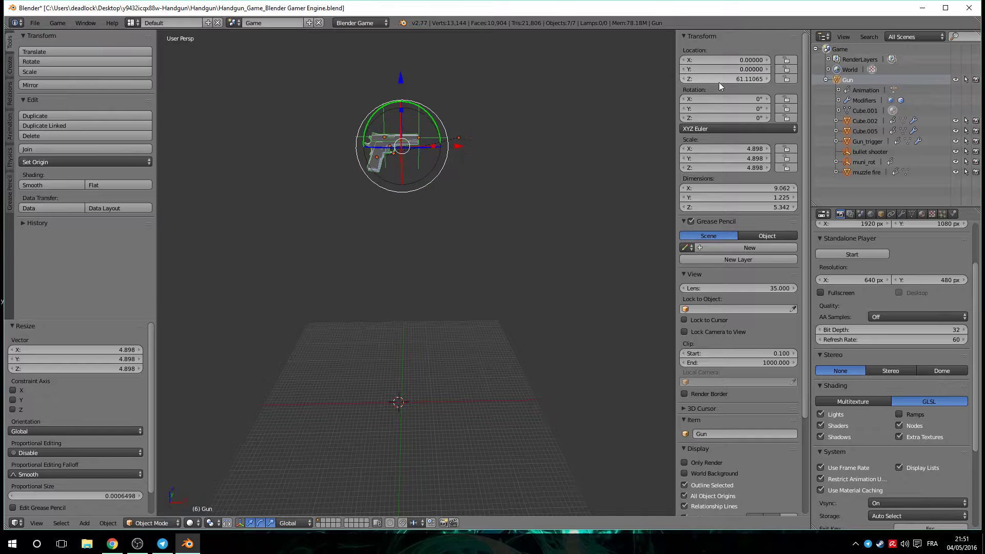
pyautogui.click(725, 78)
pyautogui.write('0')
pyautogui.press('Return')
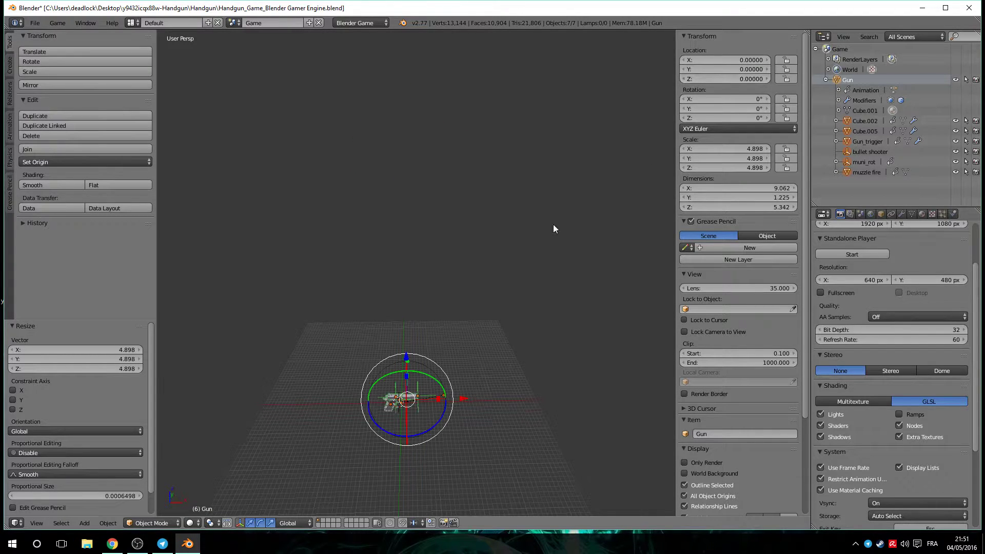
# Add a cube mesh with radius 0.9 at the 3D cursor, just beneath the gun's trigger area.
pyautogui.moveTo(589, 302); pyautogui.dragTo(439, 420, button='middle')
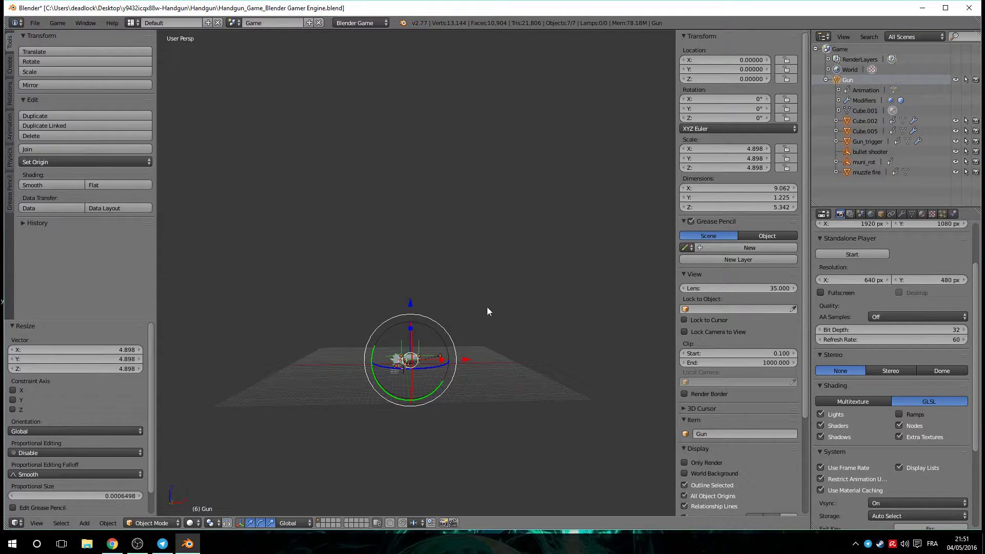
pyautogui.moveTo(543, 307); pyautogui.dragTo(506, 334, button='middle')
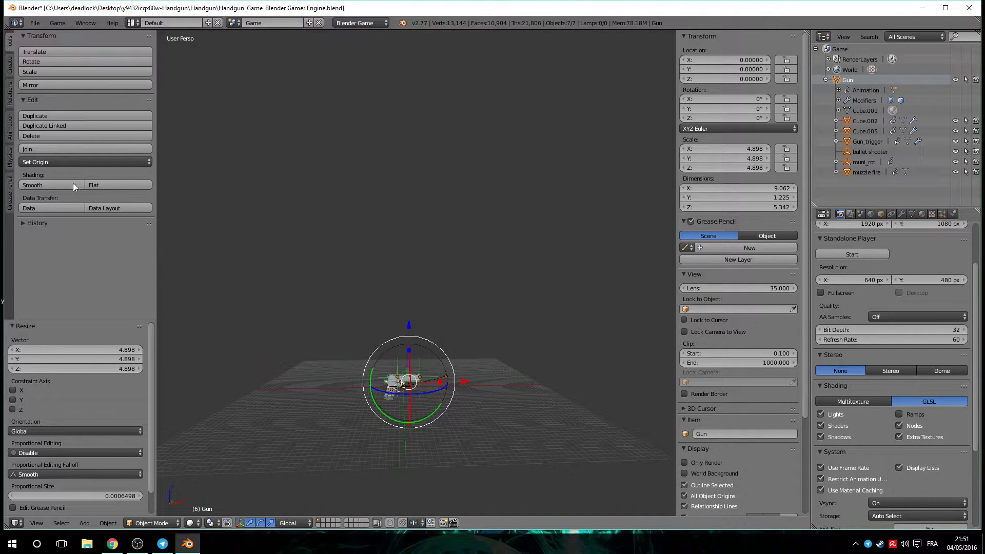
pyautogui.click(10, 69)
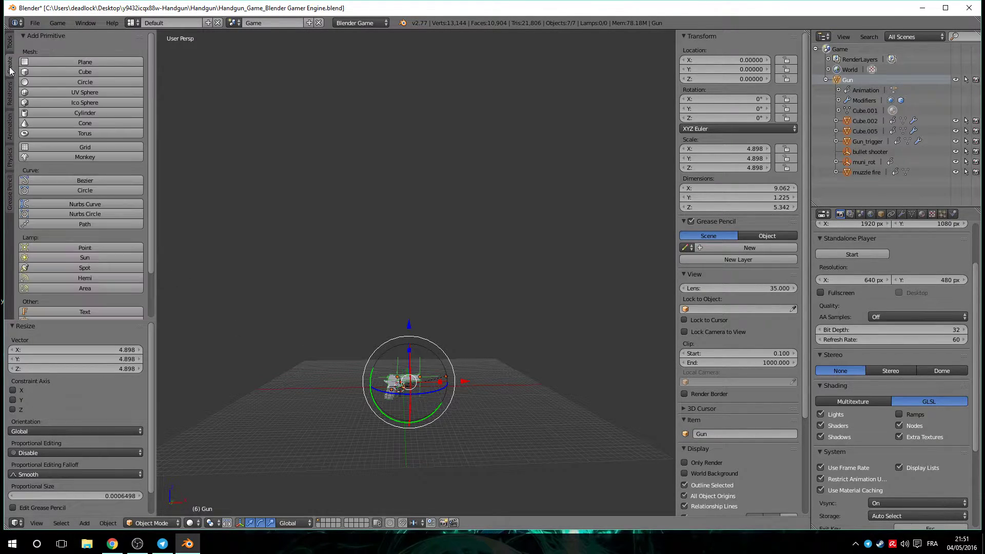
pyautogui.rightClick(836, 50)
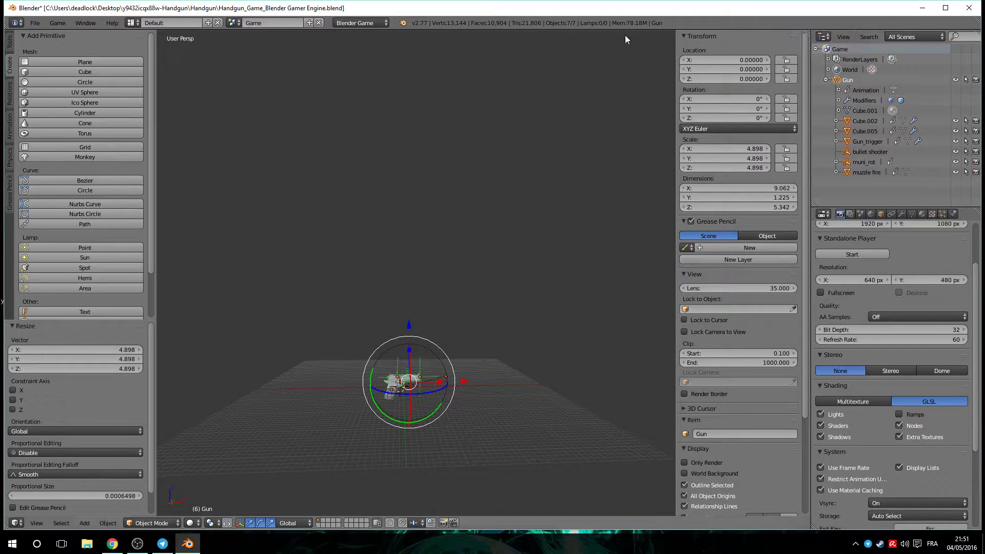
pyautogui.click(56, 70)
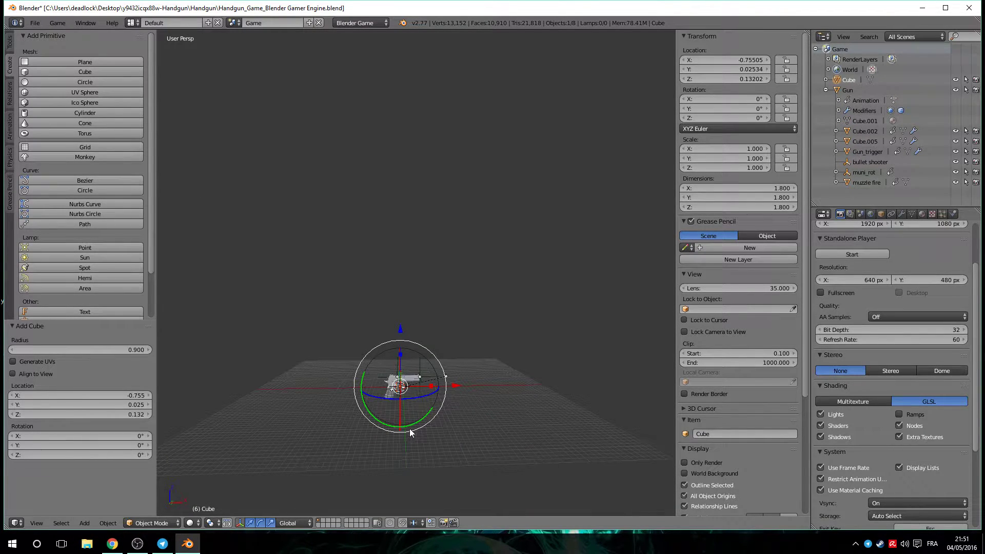
pyautogui.scroll(4, 415, 410)
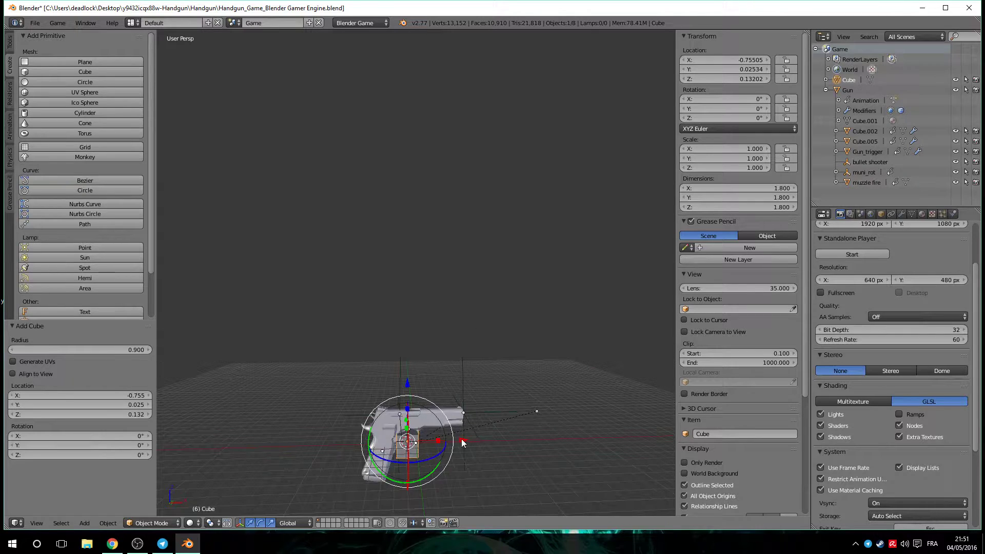
pyautogui.scroll(4, 405, 382)
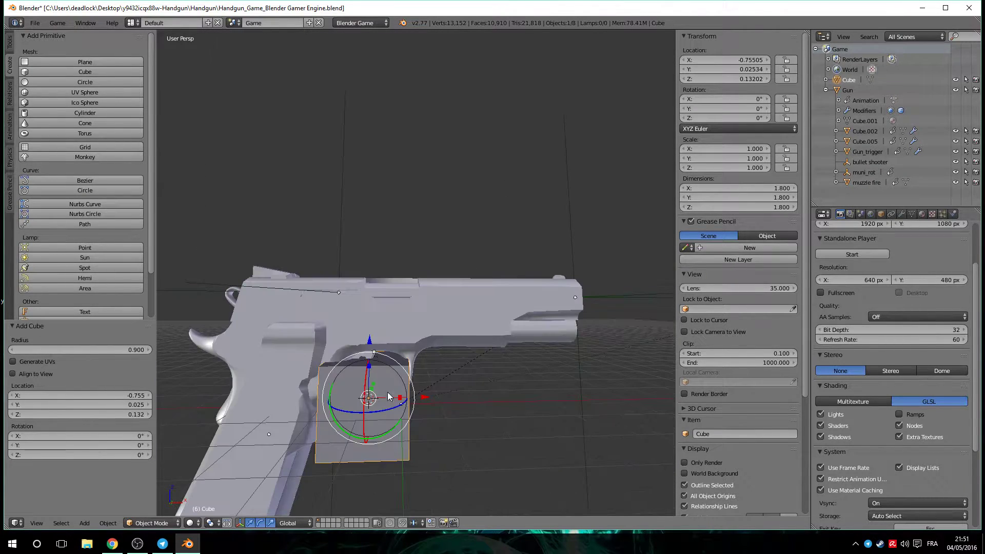
# Make Gun, Cube.002, Cube.005, Gun_trigger and muni_rot unselectable in the viewport.
pyautogui.moveTo(523, 381)
pyautogui.mouseDown(button='middle')
pyautogui.moveTo(446, 383)
pyautogui.moveTo(516, 381)
pyautogui.mouseUp(button='middle')
pyautogui.scroll(-3, 410, 319)
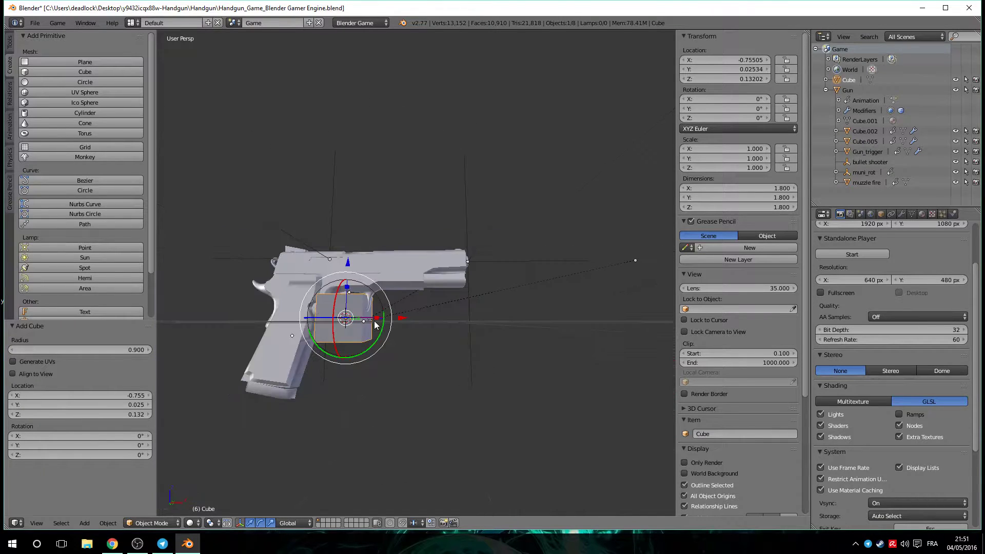
pyautogui.scroll(3, 447, 318)
pyautogui.scroll(-3, 447, 318)
pyautogui.click(966, 91)
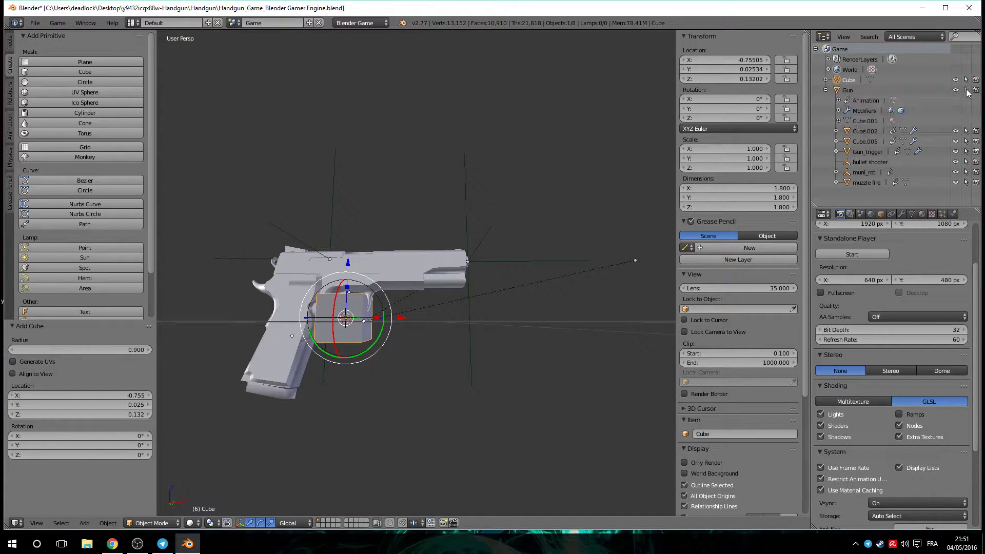
pyautogui.click(966, 131)
pyautogui.click(966, 142)
pyautogui.click(966, 152)
pyautogui.click(966, 172)
# Scale the new cube uniformly by about -2.96 so it measures about 5.33 per side around the gun.
pyautogui.moveTo(512, 240); pyautogui.dragTo(522, 251, button='middle')
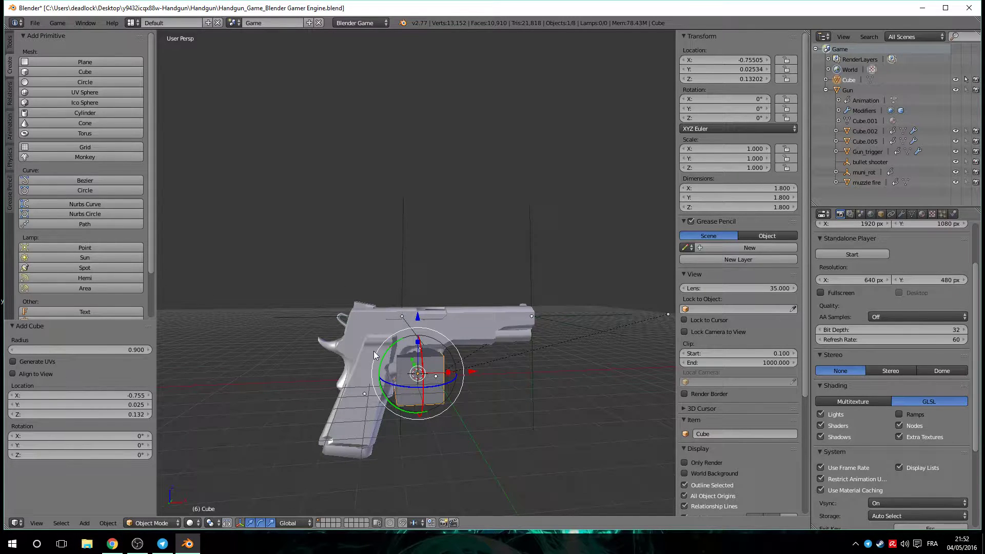
pyautogui.moveTo(549, 338); pyautogui.dragTo(520, 337, button='middle')
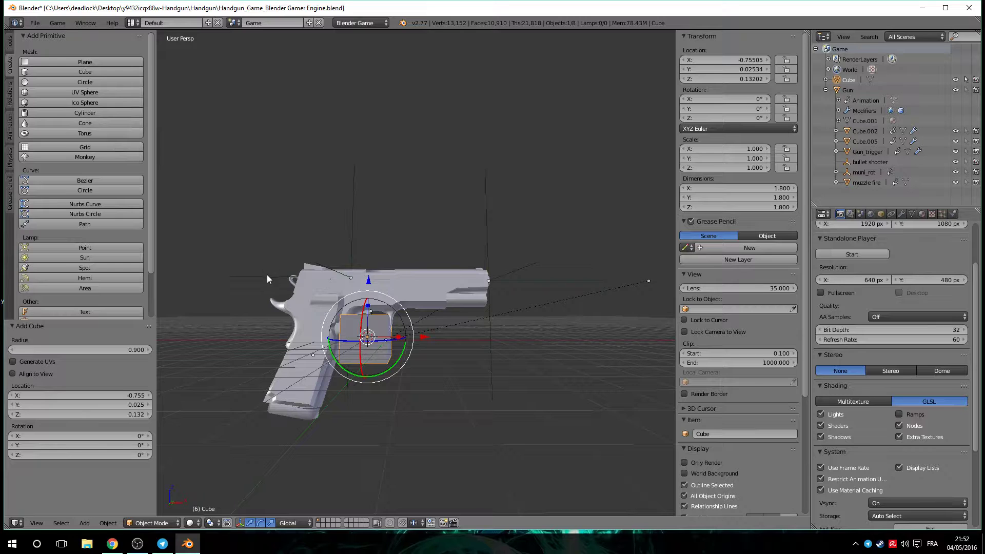
pyautogui.press('s')
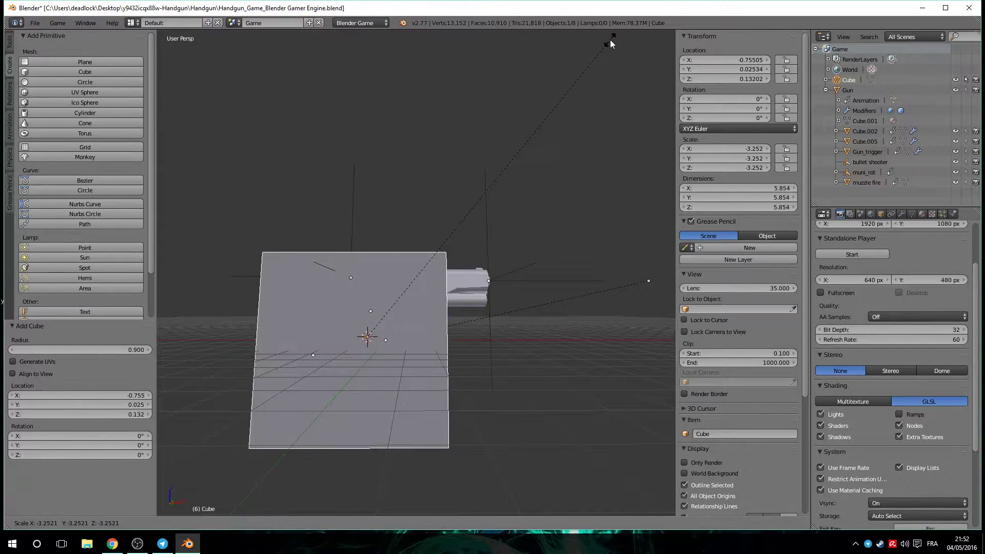
pyautogui.click(595, 71)
pyautogui.moveTo(472, 202); pyautogui.dragTo(434, 336, button='middle')
pyautogui.scroll(4, 492, 292)
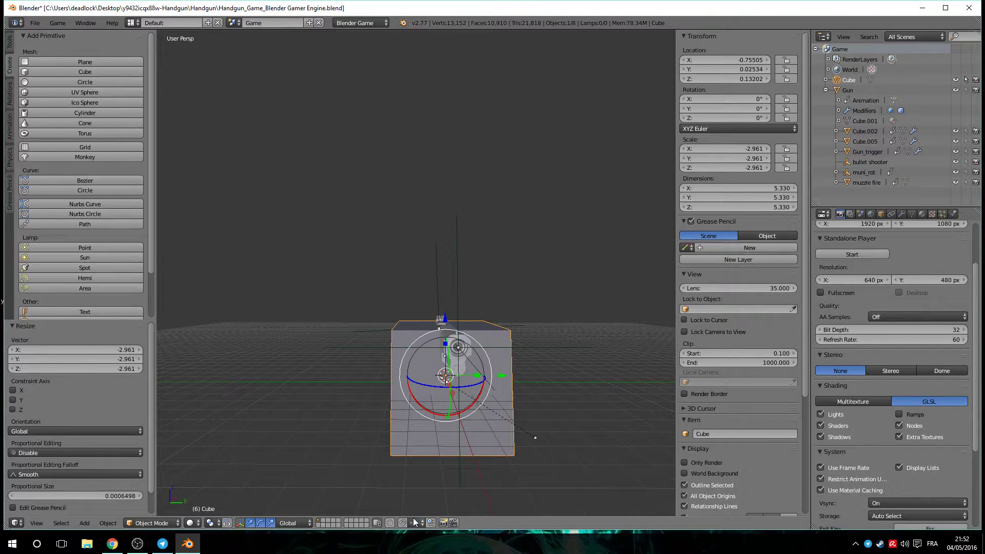
# Enter Edit Mode on the cube and switch to face selection.
pyautogui.click(175, 524)
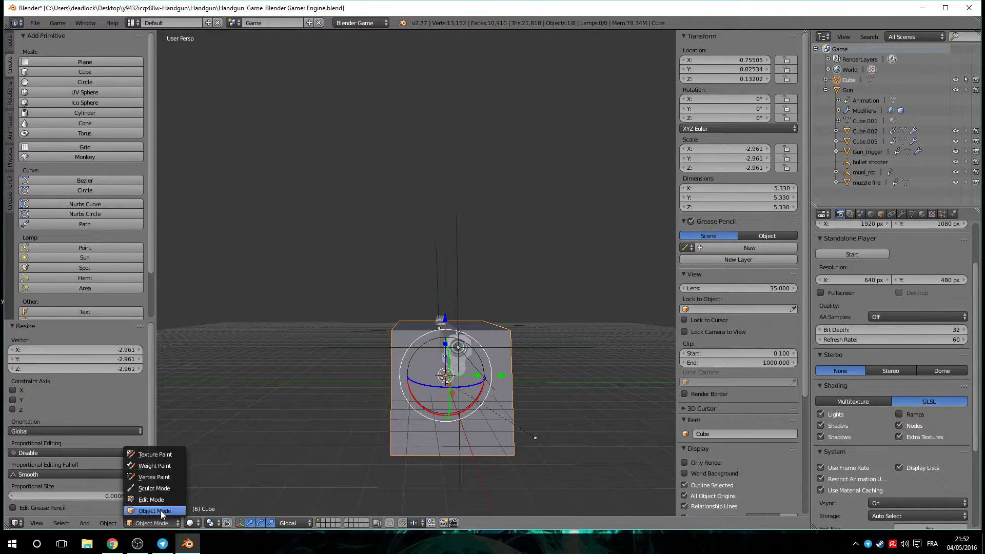
pyautogui.click(153, 499)
pyautogui.moveTo(307, 442); pyautogui.dragTo(375, 434, button='middle')
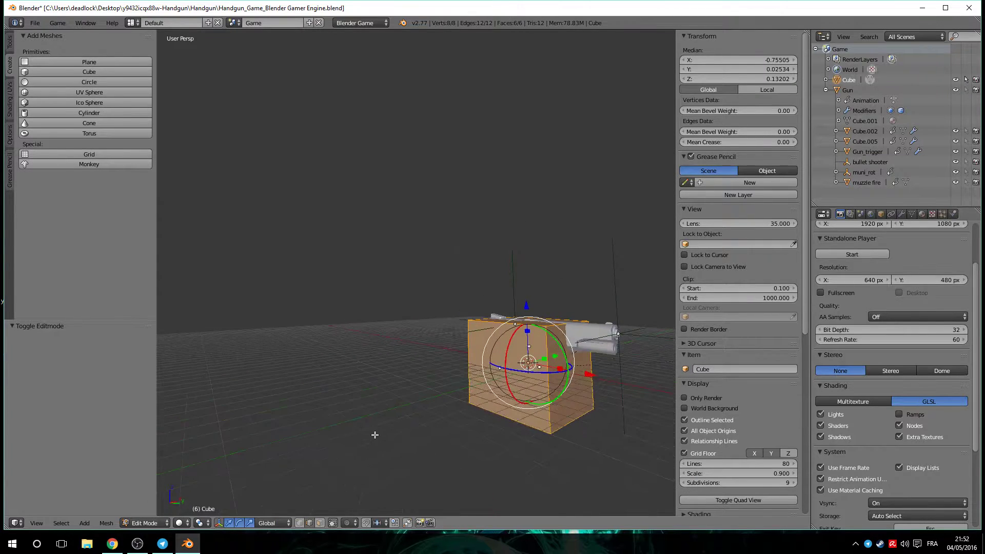
pyautogui.moveTo(578, 343); pyautogui.dragTo(539, 244, button='middle')
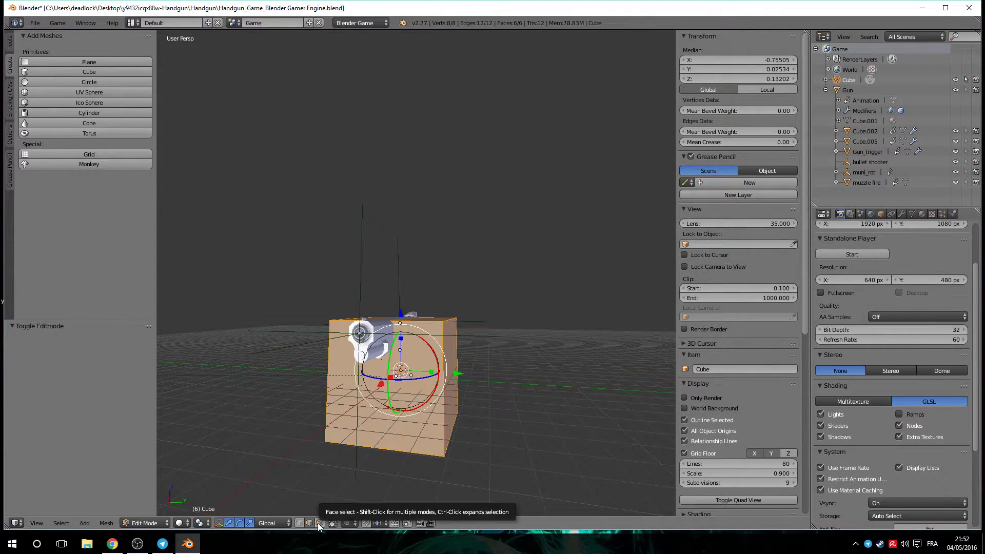
pyautogui.moveTo(465, 465); pyautogui.dragTo(515, 421, button='middle')
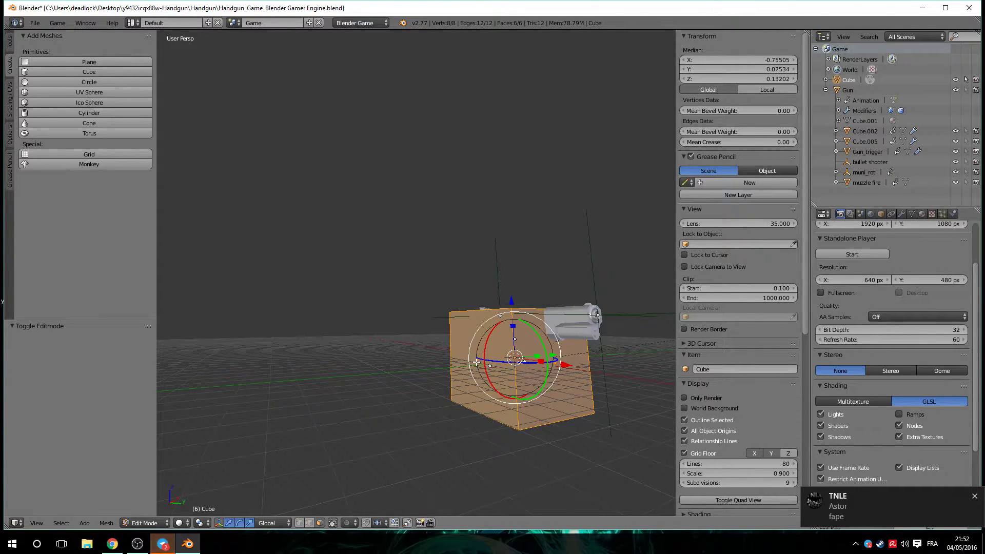
# Delete the cube's side face at Y -2.64 and its muzzle-end face at X 1.91.
pyautogui.rightClick(462, 334)
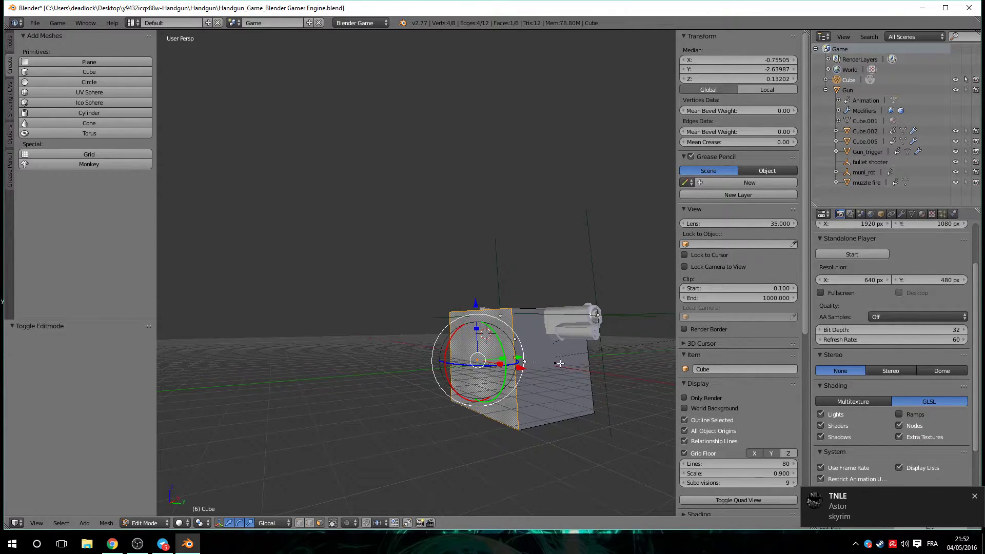
pyautogui.click(528, 350)
pyautogui.press('x')
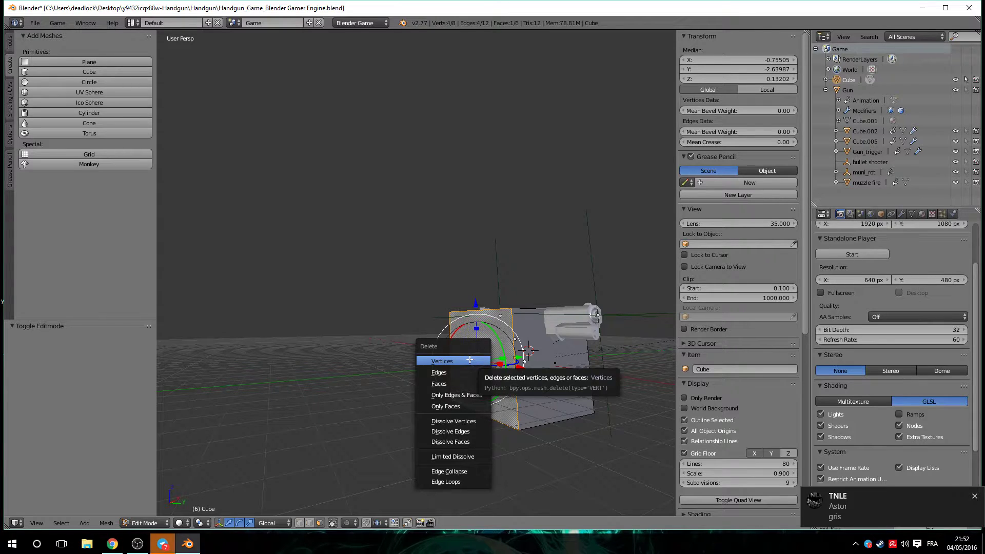
pyautogui.click(448, 381)
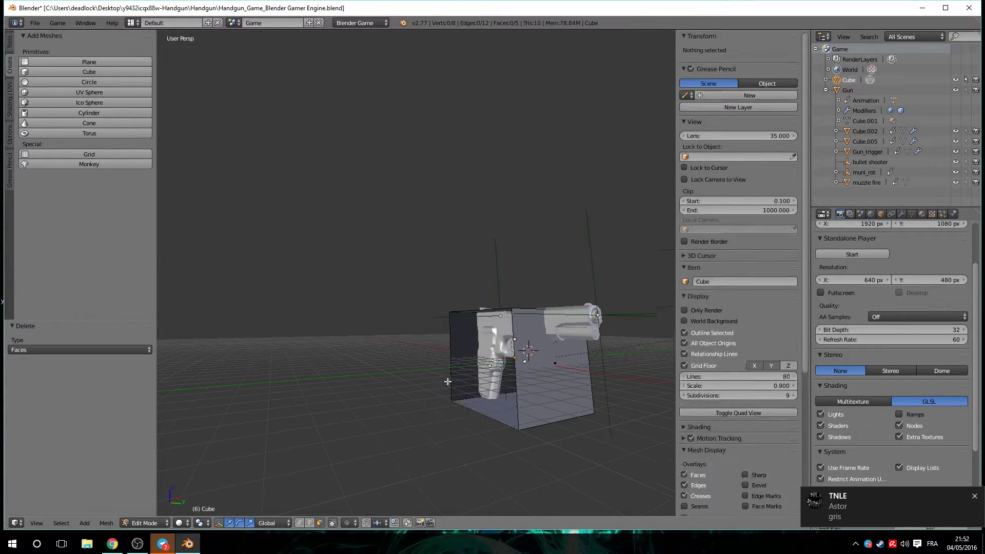
pyautogui.rightClick(543, 369)
pyautogui.press('x')
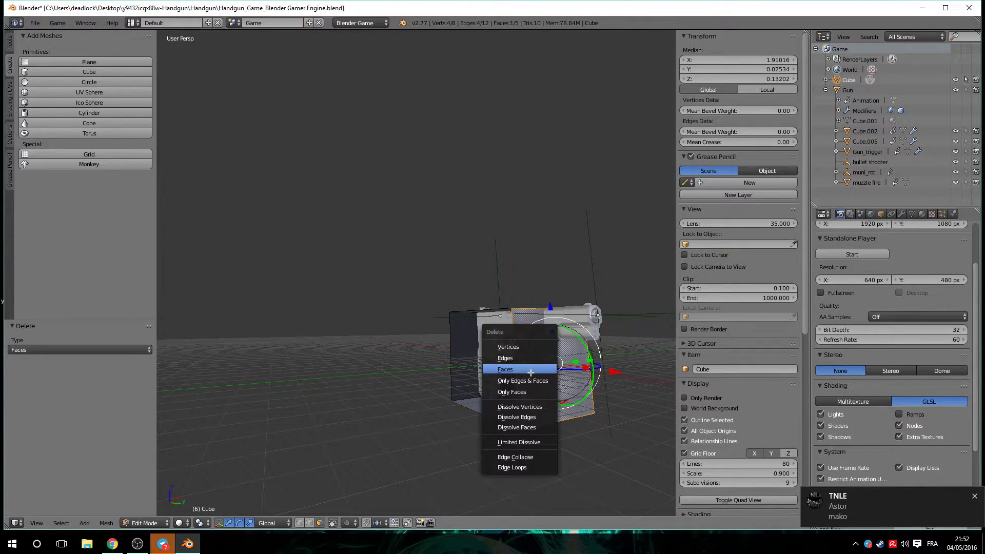
pyautogui.click(543, 369)
# Delete the cube's end face behind the grip and its bottom face.
pyautogui.rightClick(457, 359)
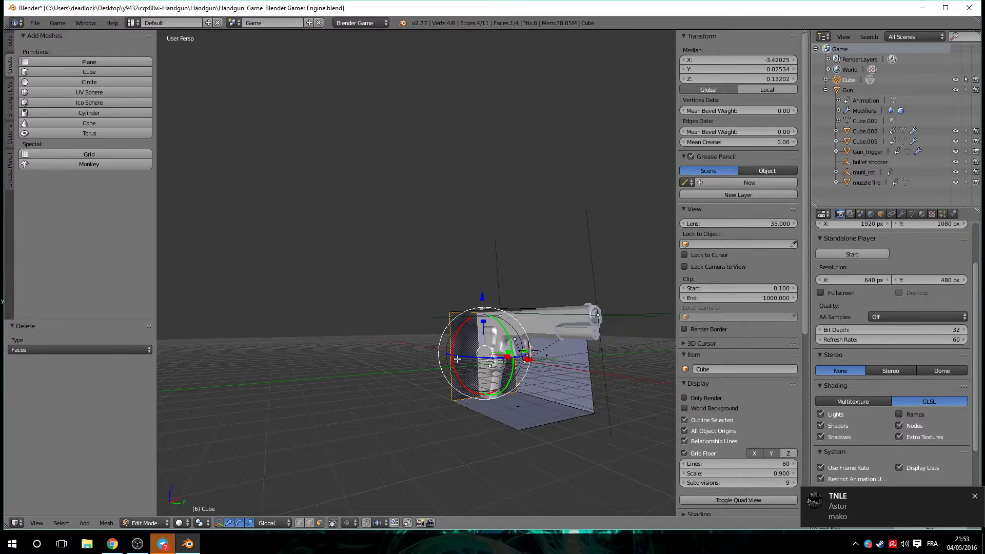
pyautogui.press('x')
pyautogui.click(457, 359)
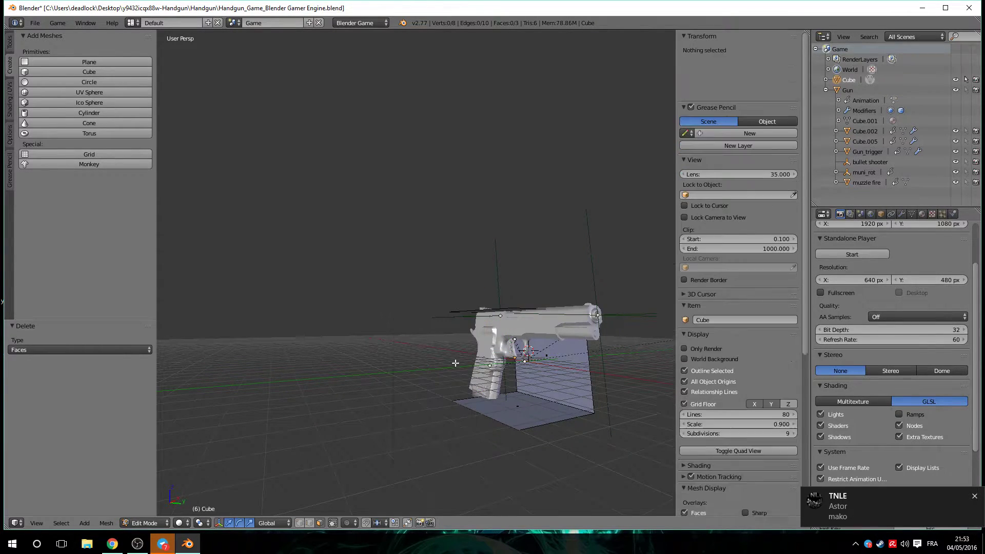
pyautogui.rightClick(522, 418)
pyautogui.press('x')
pyautogui.click(522, 418)
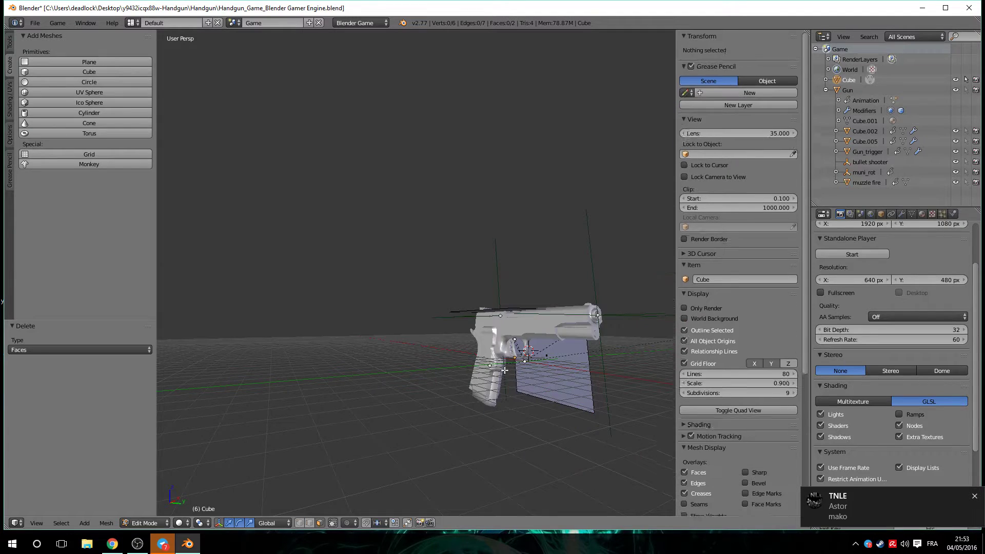
# Delete the cube's top face above the gun.
pyautogui.click(474, 312)
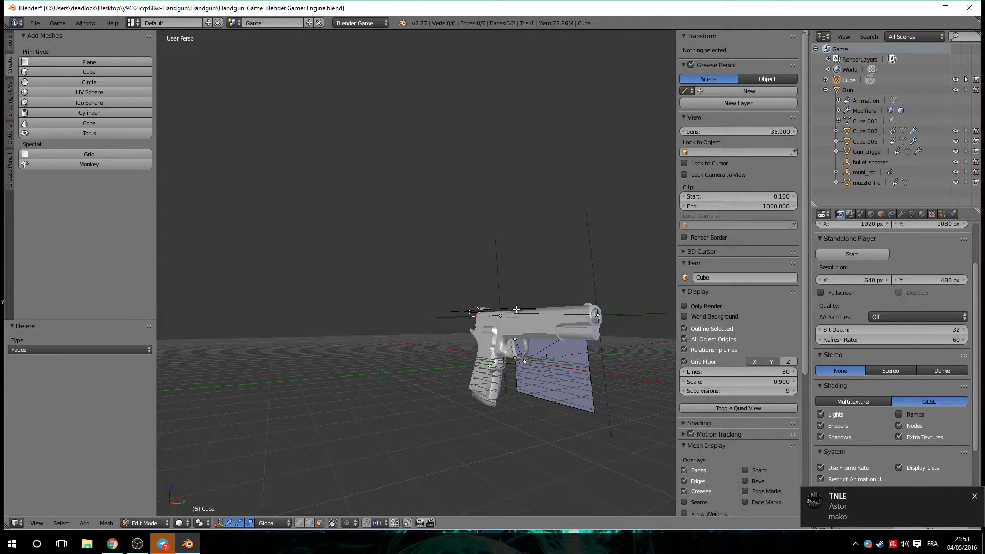
pyautogui.moveTo(516, 309); pyautogui.dragTo(511, 347, button='middle')
pyautogui.rightClick(507, 364)
pyautogui.press('x')
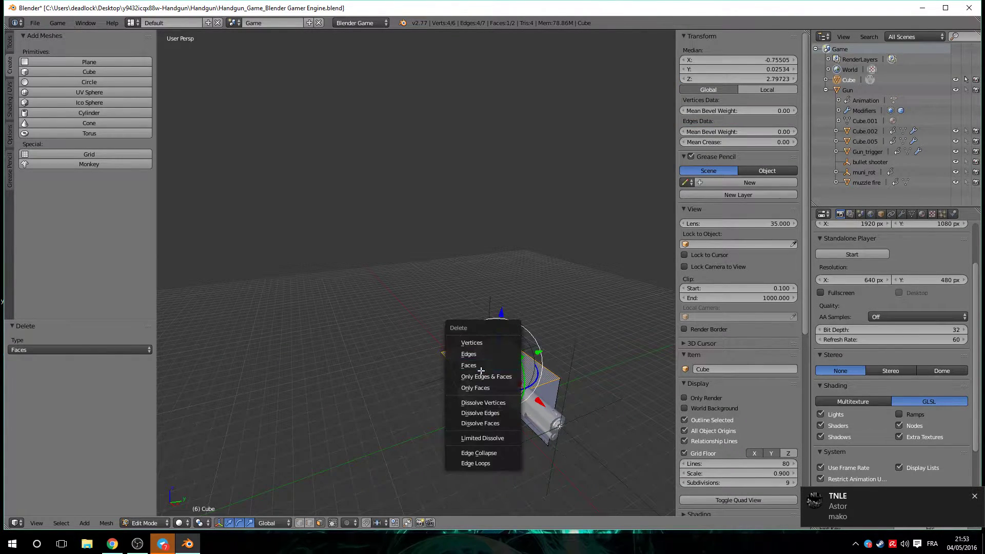
pyautogui.click(481, 365)
# Scale the cube's one remaining face uniformly by about 2.35 so it spans the whole gun from behind.
pyautogui.moveTo(633, 362); pyautogui.dragTo(588, 371, button='middle')
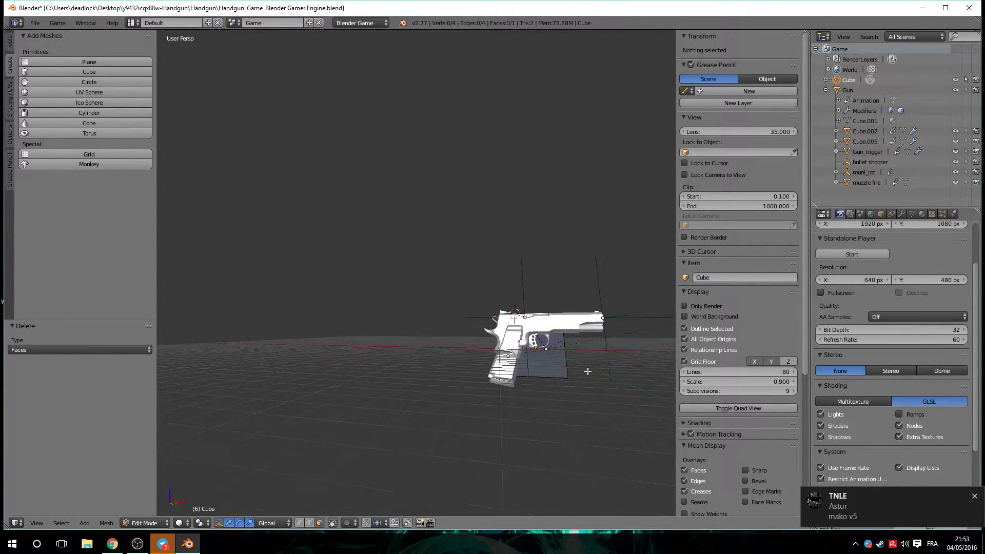
pyautogui.rightClick(550, 365)
pyautogui.moveTo(578, 421); pyautogui.dragTo(550, 432, button='middle')
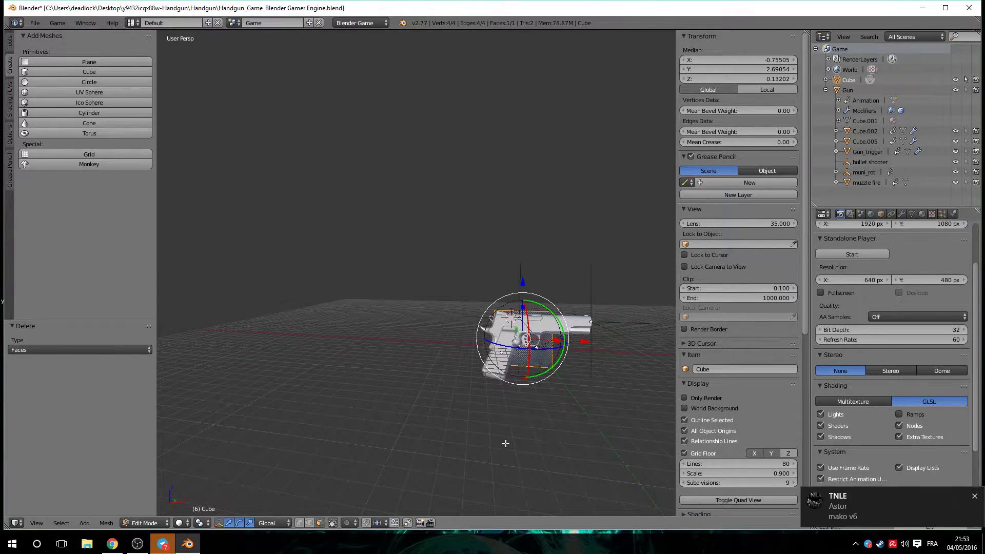
pyautogui.press('s')
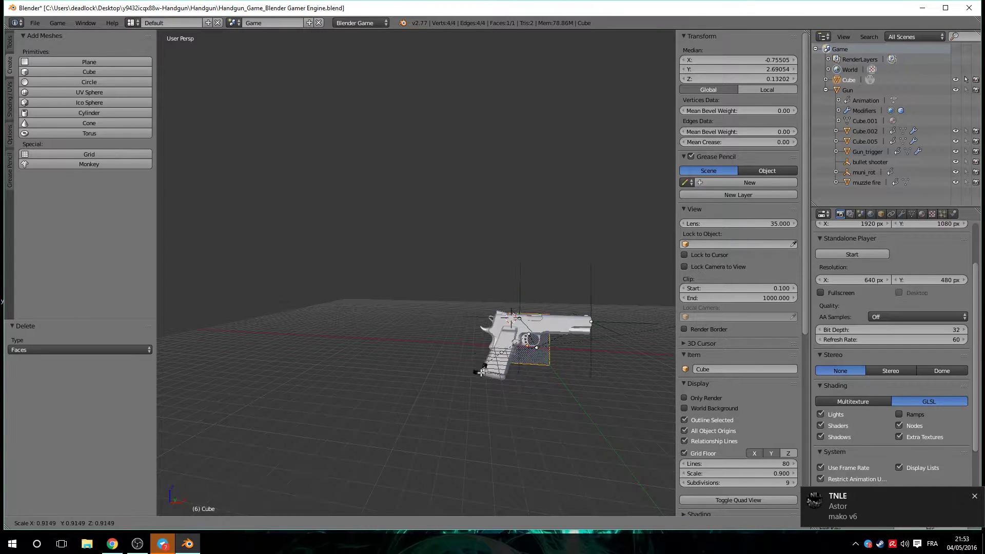
pyautogui.click(442, 442)
pyautogui.moveTo(545, 419); pyautogui.dragTo(590, 399, button='middle')
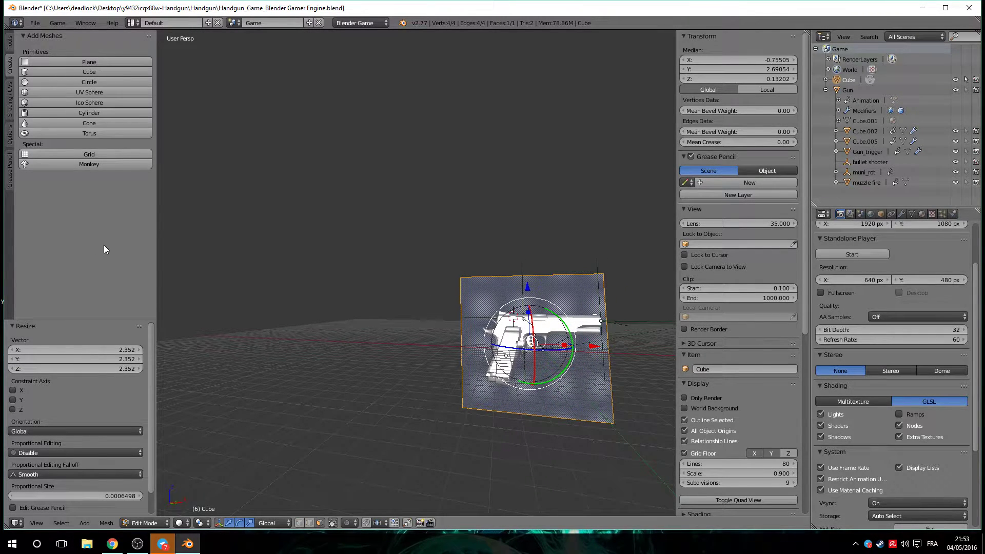
# Show the mesh tools and examine the gun against the square face from the front.
pyautogui.click(9, 45)
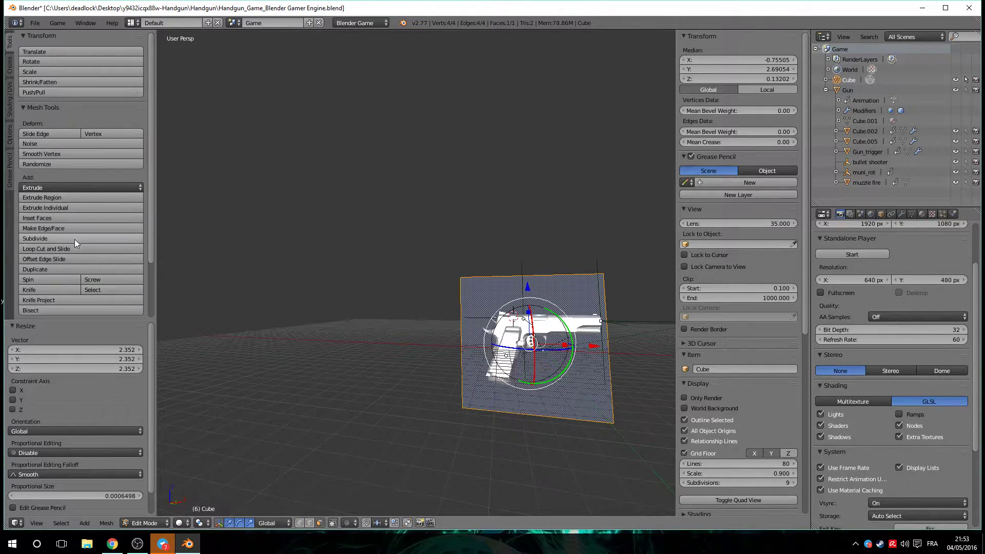
pyautogui.scroll(-2, 75, 241)
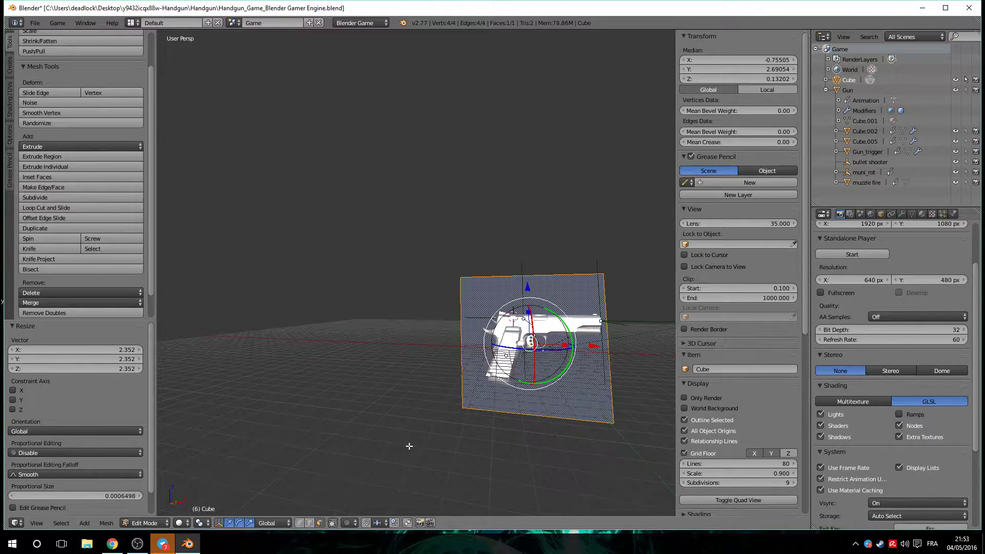
pyautogui.press('KP_1')
pyautogui.press('KP_3')
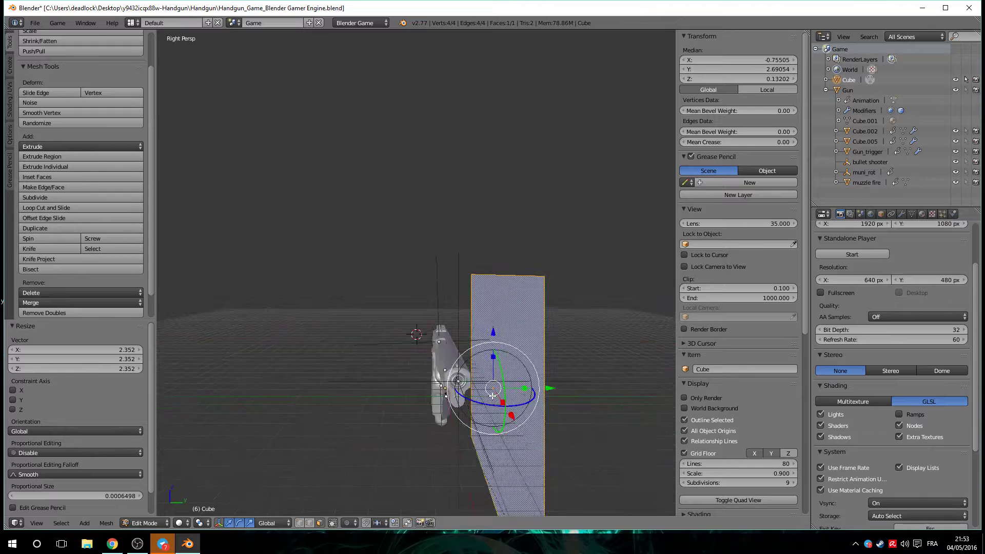
pyautogui.press('KP_7')
pyautogui.moveTo(494, 396); pyautogui.dragTo(495, 391, button='middle')
pyautogui.press('KP_1')
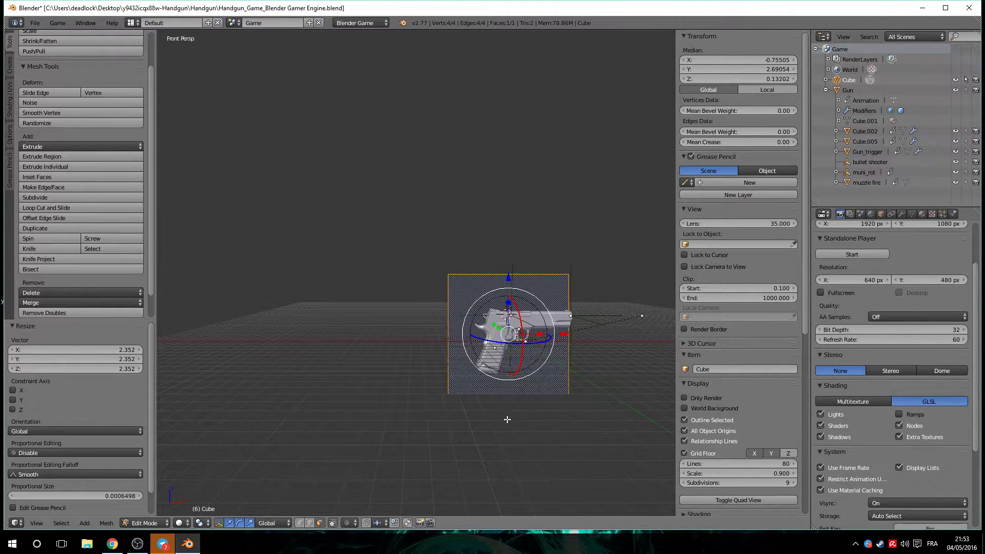
pyautogui.keyDown('shift'); pyautogui.moveTo(506, 417); pyautogui.dragTo(398, 364, button='middle'); pyautogui.keyUp('shift')
pyautogui.scroll(2, 414, 344)
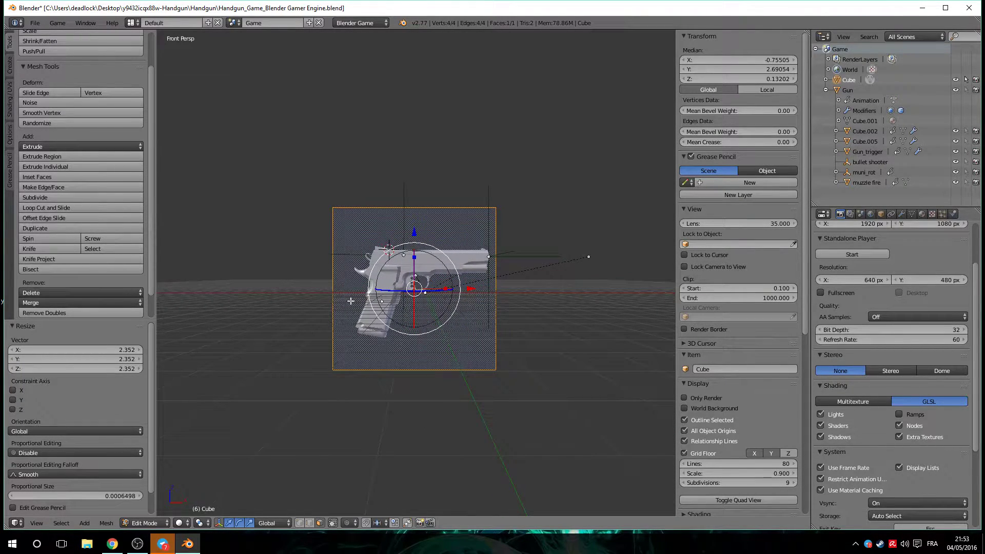
pyautogui.moveTo(575, 300)
pyautogui.mouseDown(button='middle')
pyautogui.moveTo(330, 334)
pyautogui.moveTo(573, 303)
pyautogui.mouseUp(button='middle')
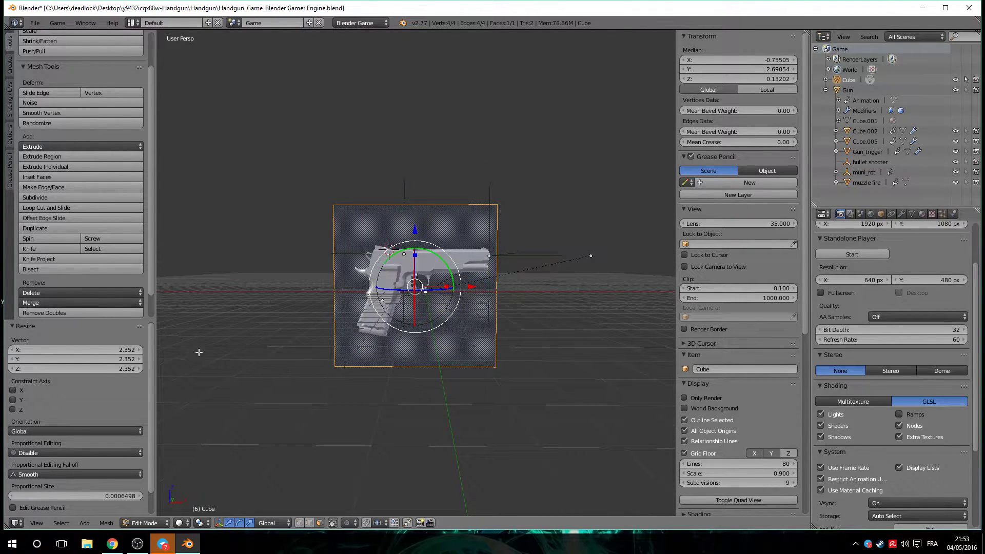
pyautogui.scroll(-2, 118, 252)
pyautogui.click(33, 219)
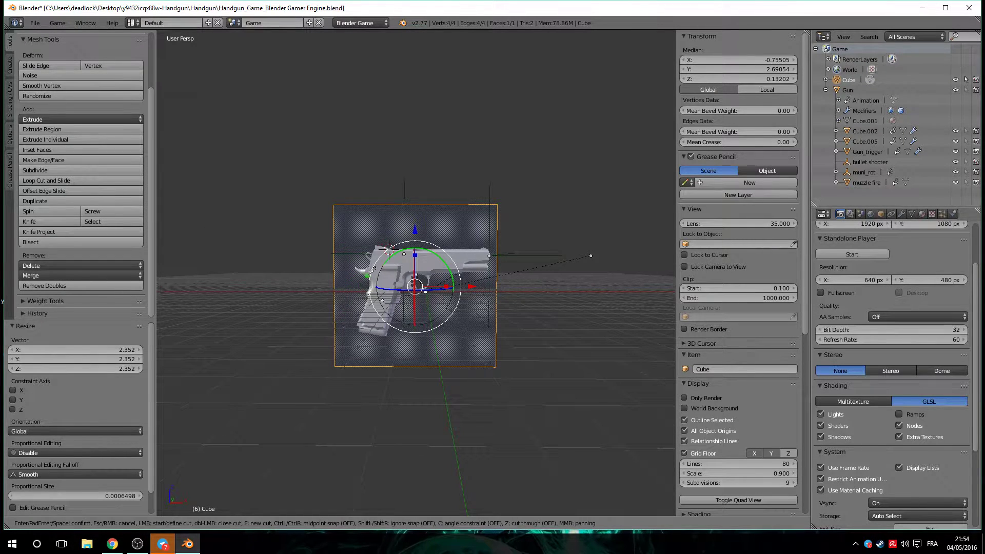
pyautogui.click(364, 244)
pyautogui.click(379, 233)
pyautogui.click(402, 239)
pyautogui.press('Return')
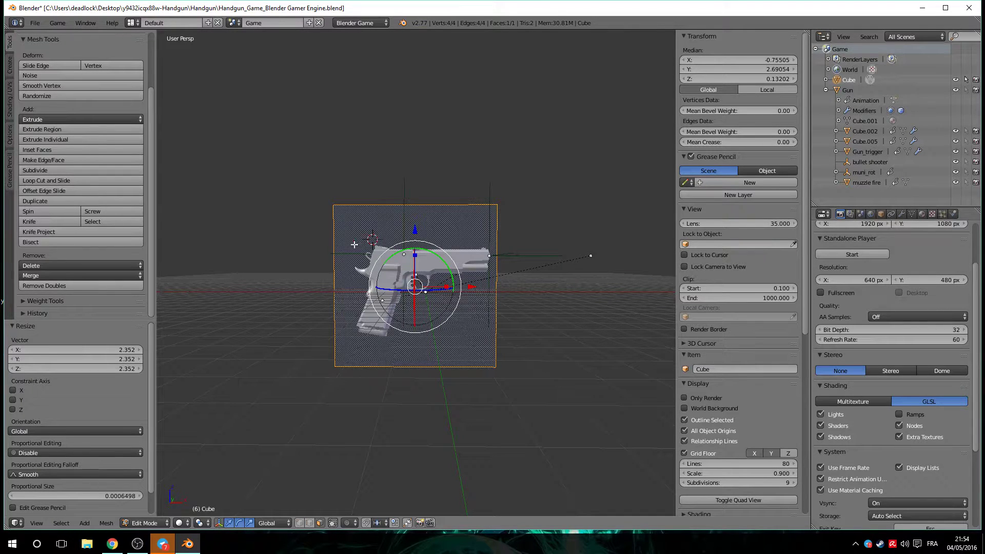
# Knife-cut a closed outline of the gun's silhouette into the square face, following the slide, muzzle, trigger guard, grip and hammer.
pyautogui.click(37, 221)
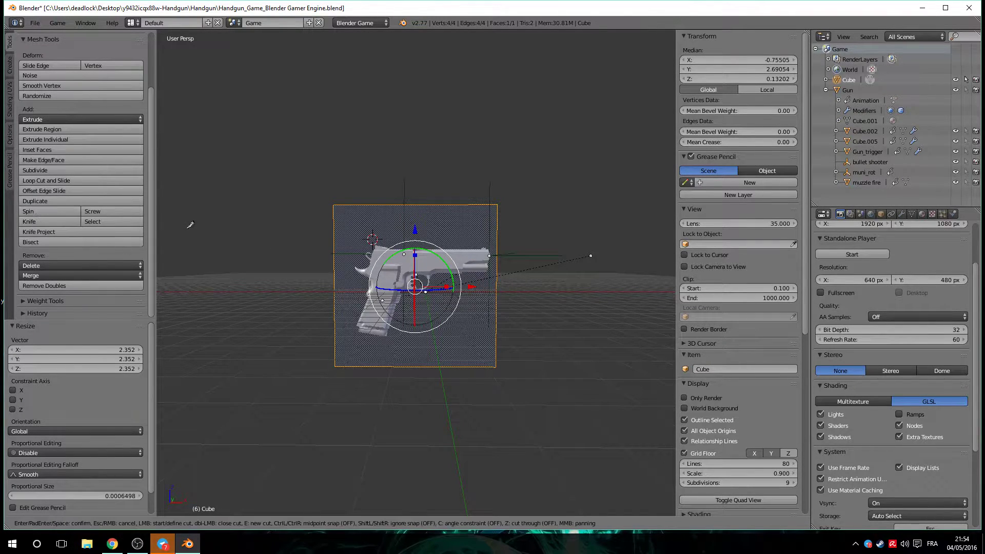
pyautogui.click(374, 240)
pyautogui.click(494, 244)
pyautogui.click(491, 273)
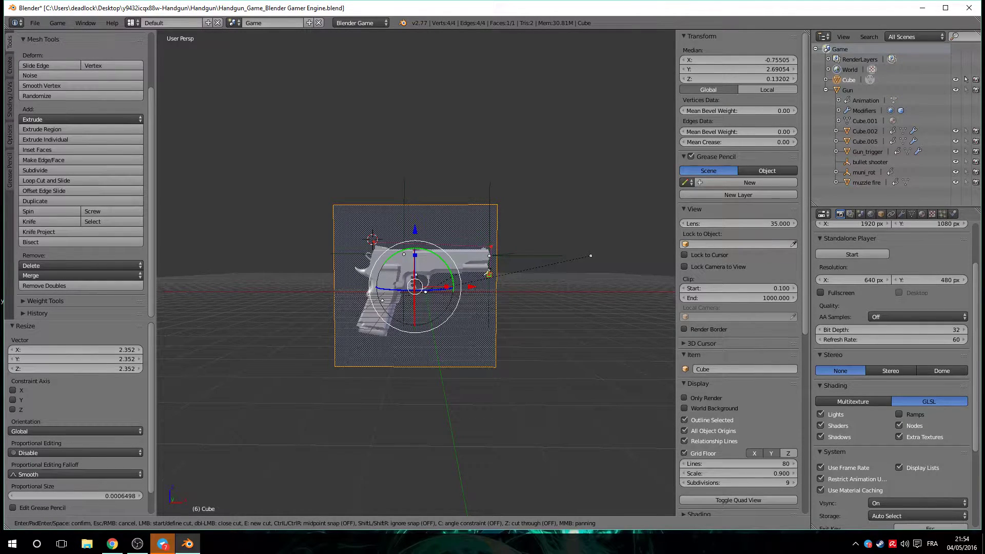
pyautogui.click(436, 276)
pyautogui.click(426, 296)
pyautogui.click(405, 296)
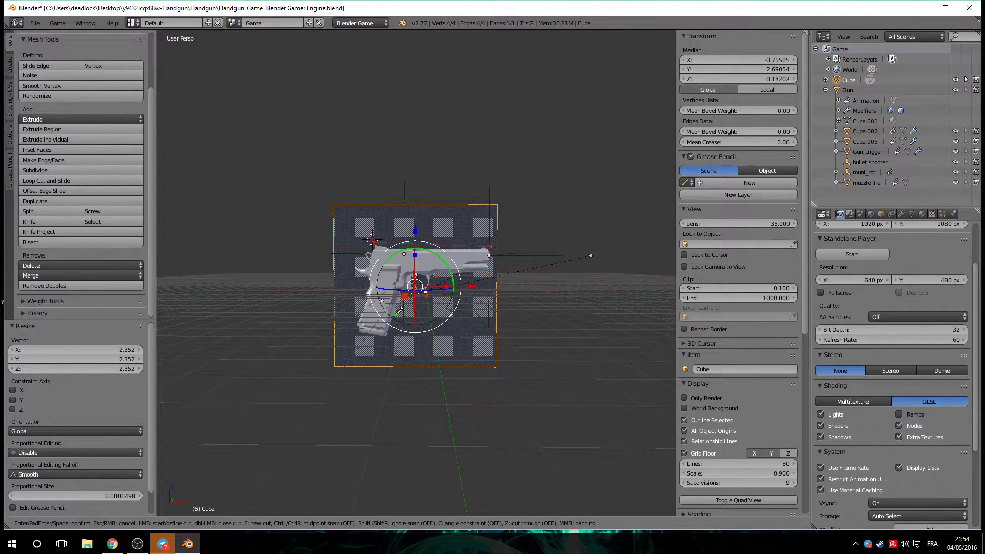
pyautogui.click(387, 340)
pyautogui.click(354, 332)
pyautogui.click(368, 282)
pyautogui.click(352, 268)
pyautogui.click(374, 240)
pyautogui.press('Return')
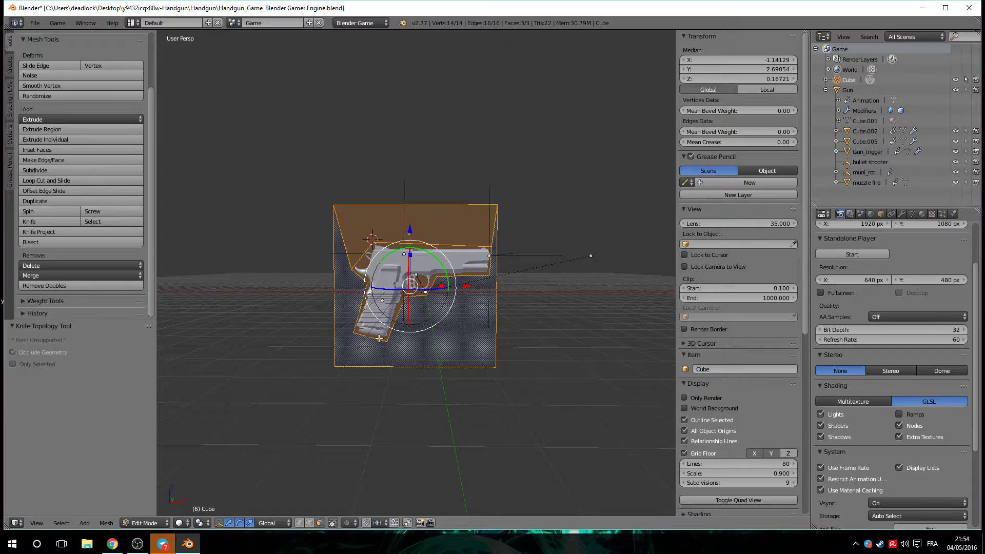
# Delete the upper and lower faces surrounding the cut outline, keeping only the gun-shaped face.
pyautogui.scroll(2, 430, 271)
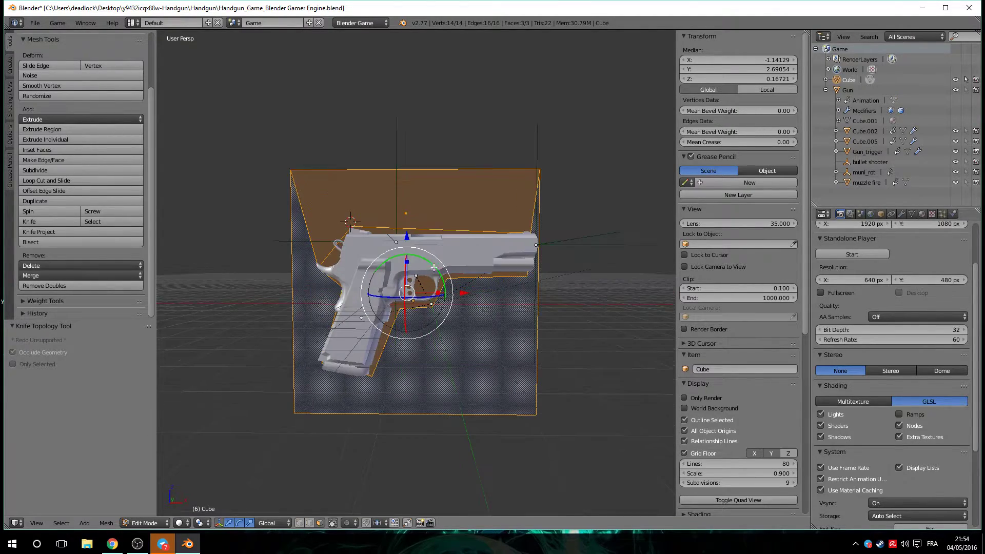
pyautogui.moveTo(562, 271); pyautogui.dragTo(434, 278, button='middle')
pyautogui.rightClick(436, 290)
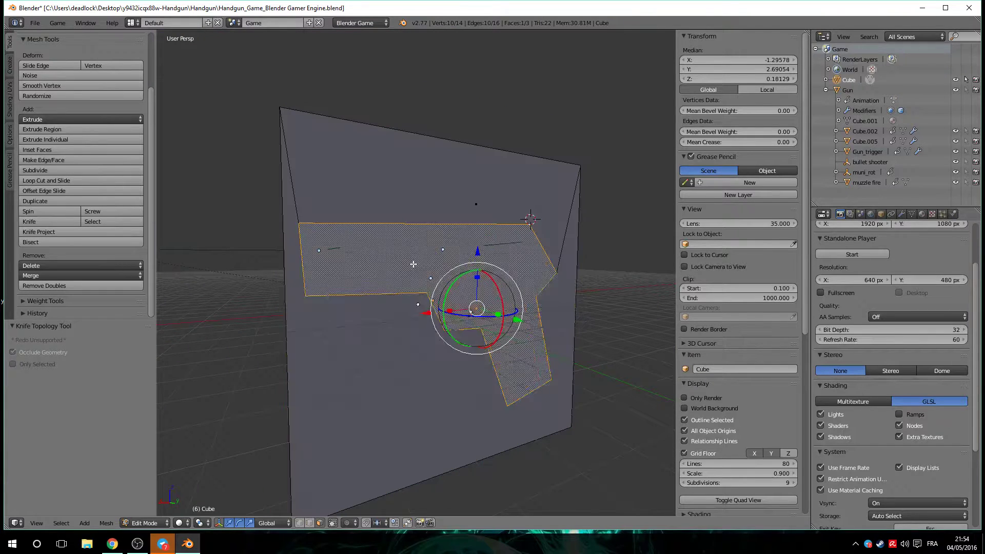
pyautogui.rightClick(404, 188)
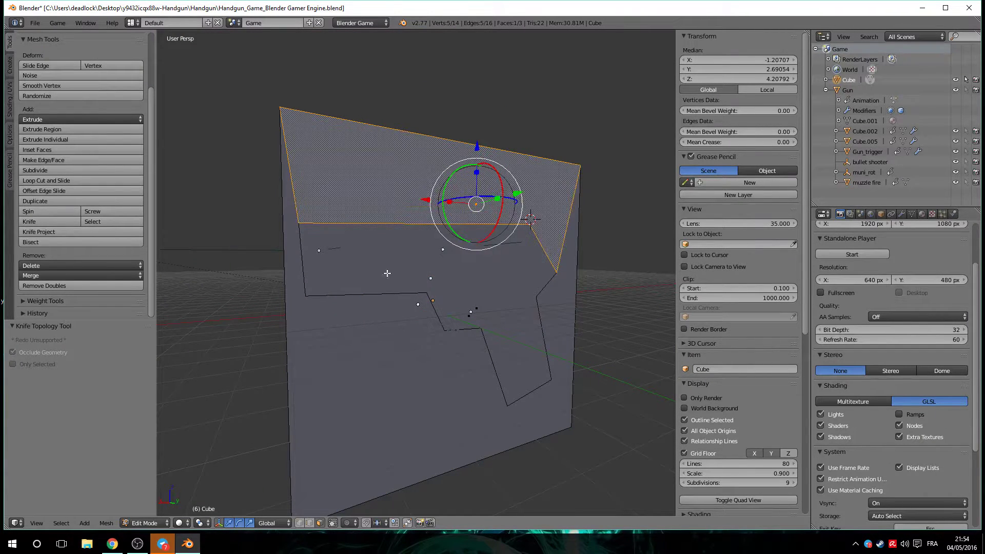
pyautogui.keyDown('ctrl'); pyautogui.rightClick(386, 379); pyautogui.keyUp('ctrl')
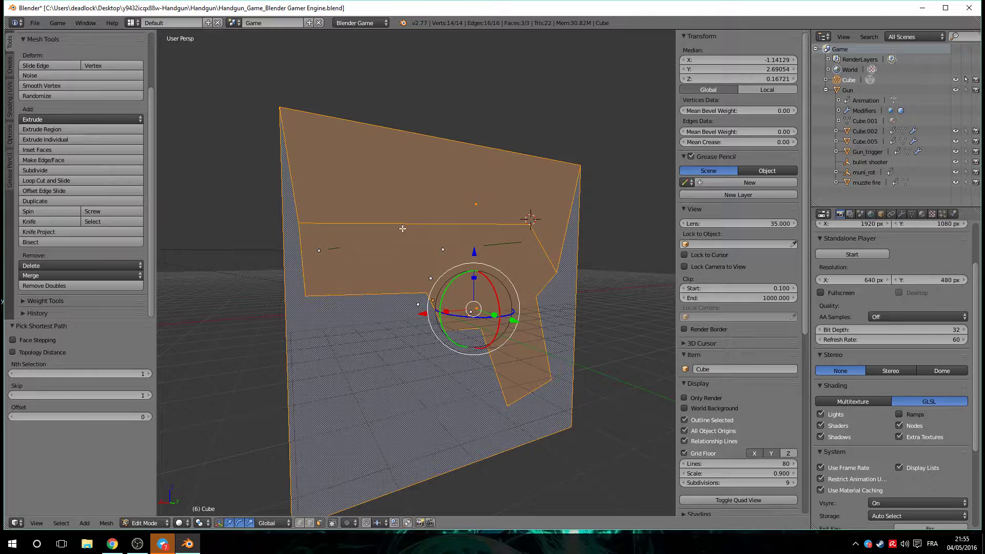
pyautogui.rightClick(388, 202)
pyautogui.press('x')
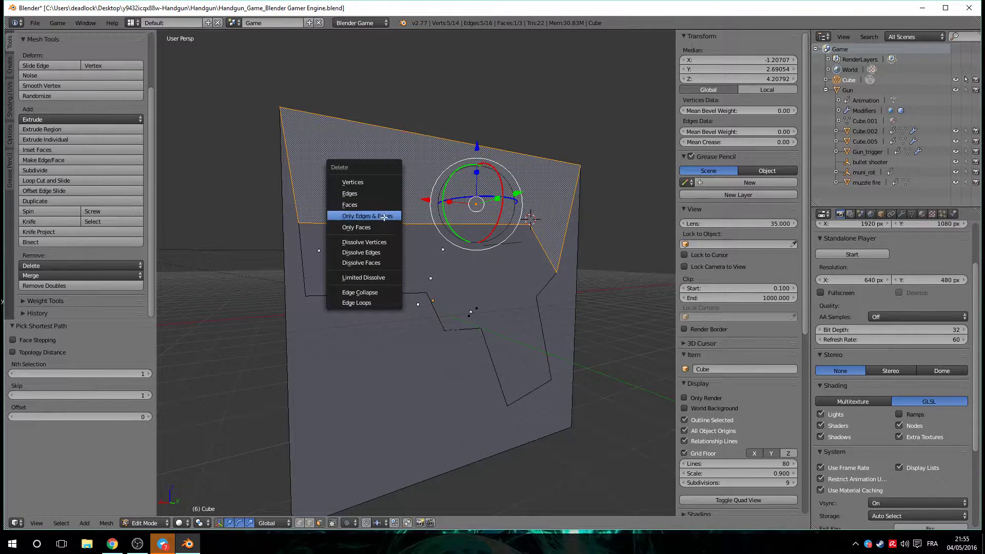
pyautogui.click(361, 205)
pyautogui.rightClick(370, 367)
pyautogui.press('x')
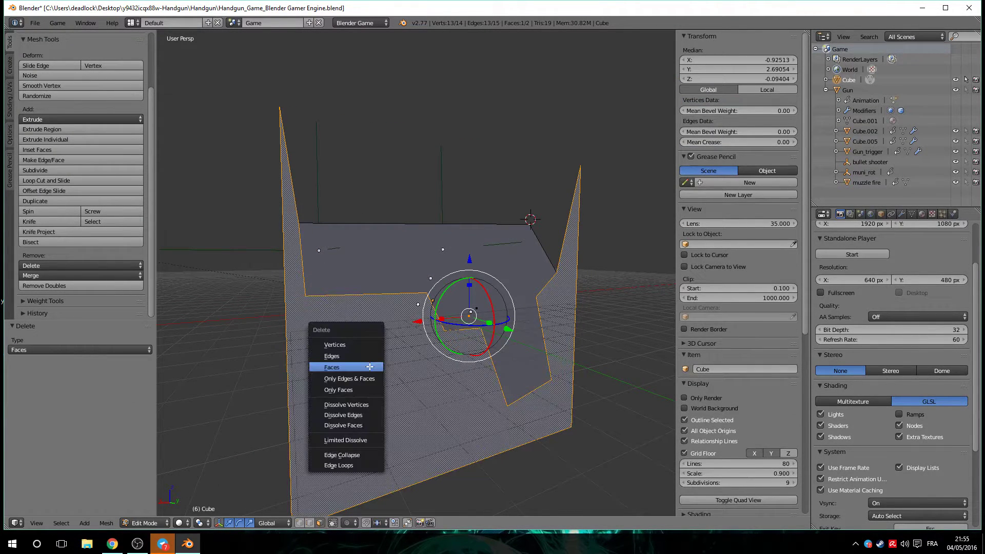
pyautogui.click(351, 367)
# Set the snap element to Edge and shift the gun-shaped face along Y to about 2.84.
pyautogui.moveTo(350, 367); pyautogui.dragTo(411, 371, button='middle')
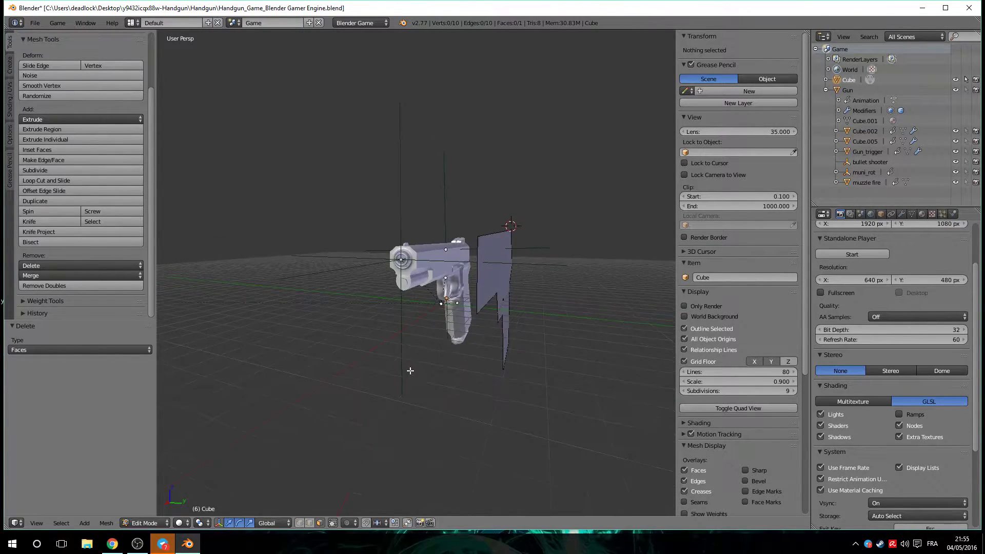
pyautogui.moveTo(493, 316); pyautogui.dragTo(478, 377, button='middle')
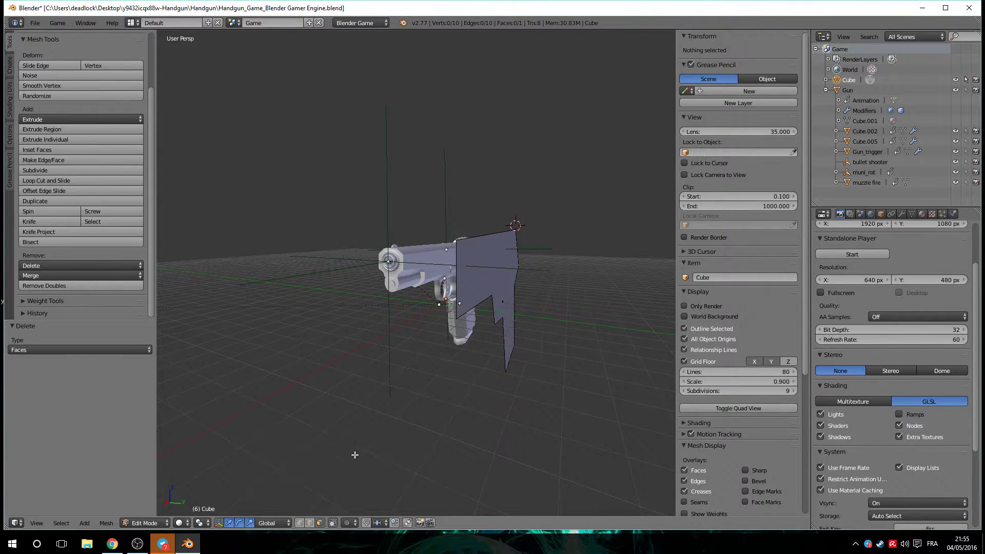
pyautogui.click(382, 522)
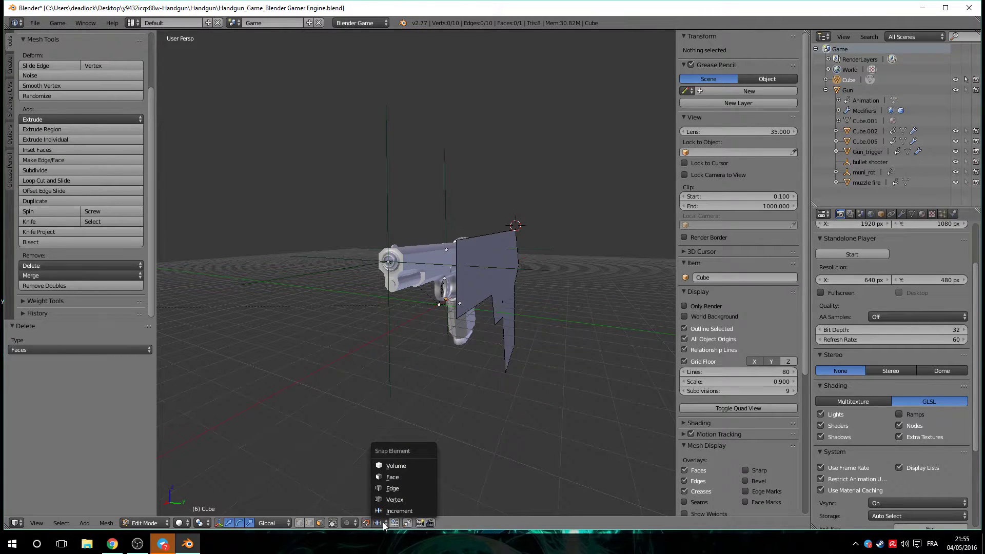
pyautogui.click(392, 487)
pyautogui.moveTo(434, 420); pyautogui.dragTo(463, 419, button='middle')
pyautogui.rightClick(512, 270)
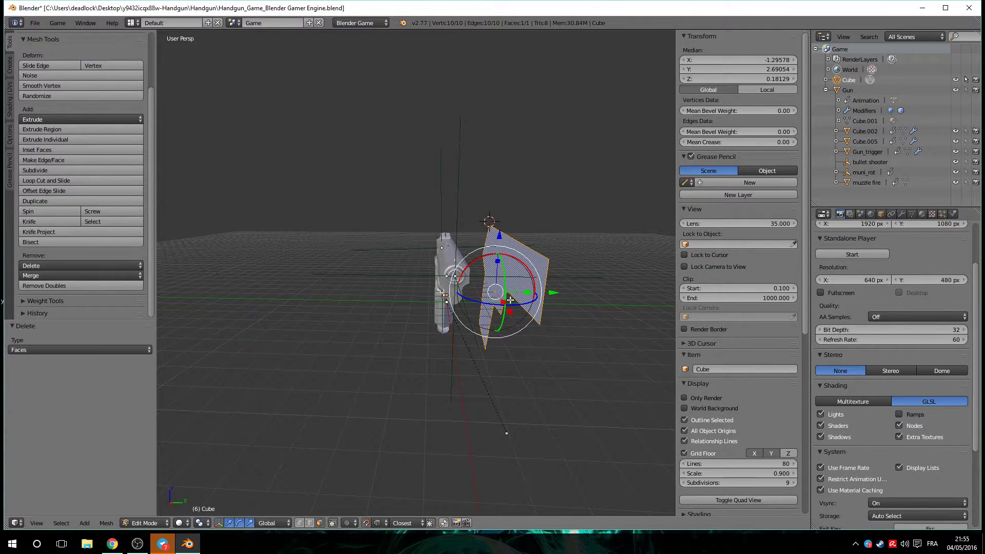
pyautogui.press('g')
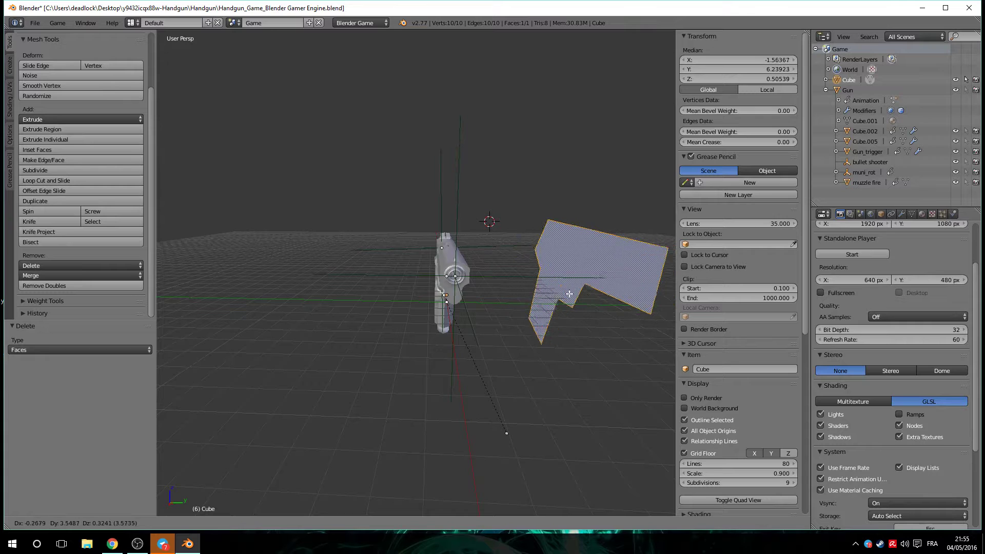
pyautogui.press('y')
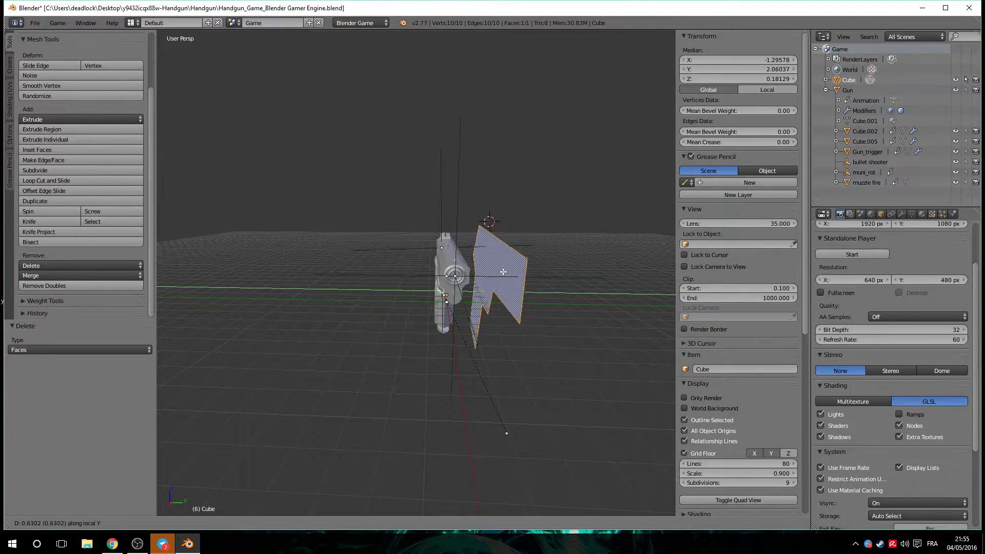
pyautogui.click(513, 272)
# Move the gun-shaped face about -2.23 along the global Y axis so it lies close to the gun's side.
pyautogui.moveTo(576, 261); pyautogui.dragTo(470, 318, button='middle')
pyautogui.press('y')
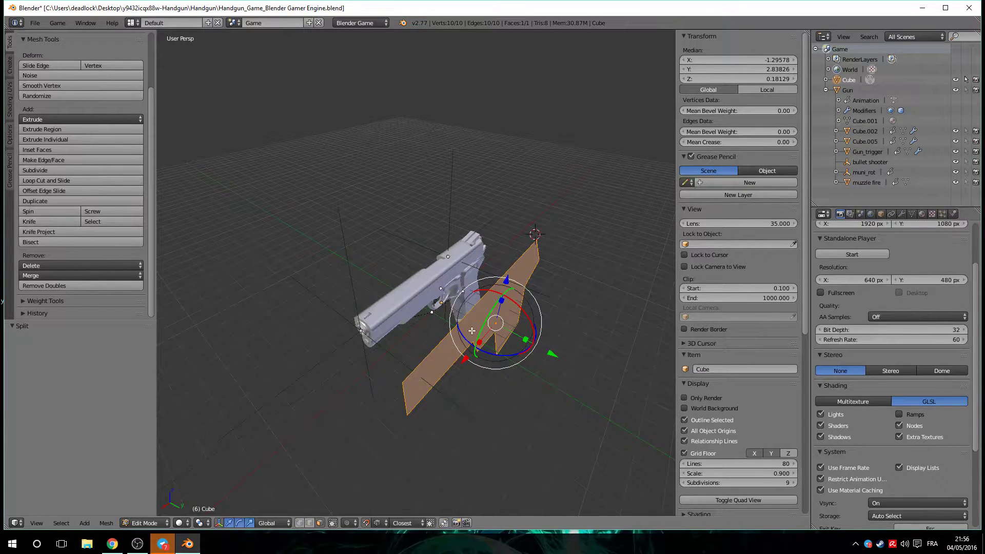
pyautogui.press('g')
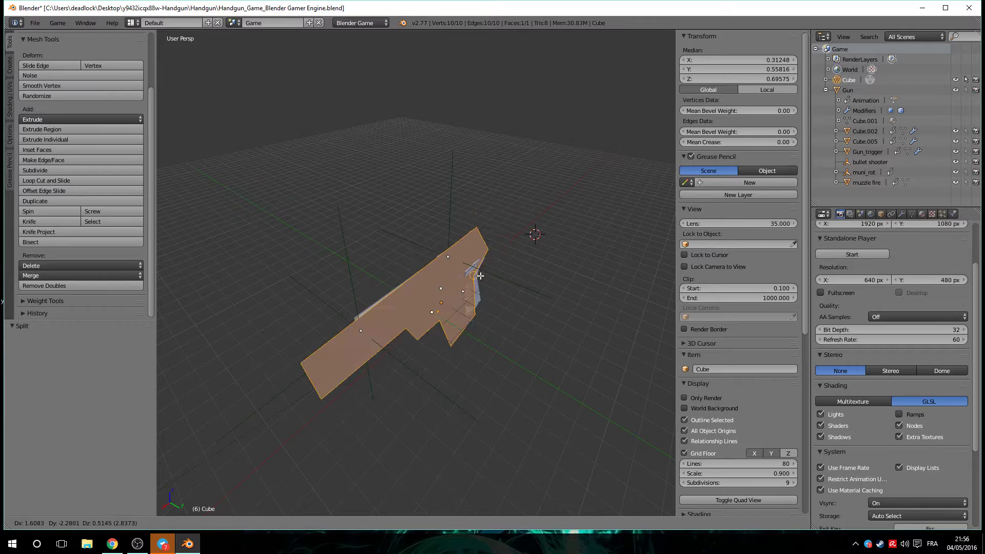
pyautogui.press('y')
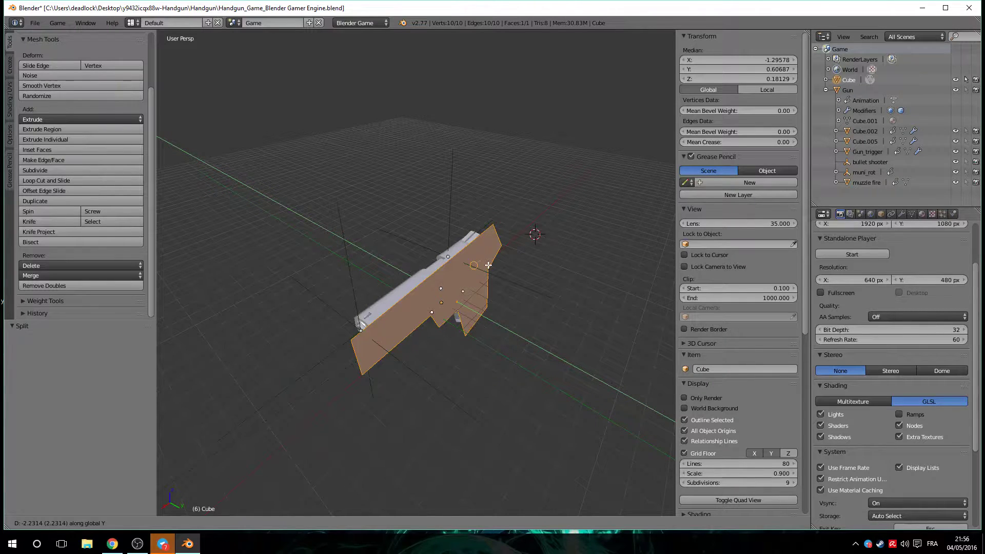
pyautogui.click(488, 265)
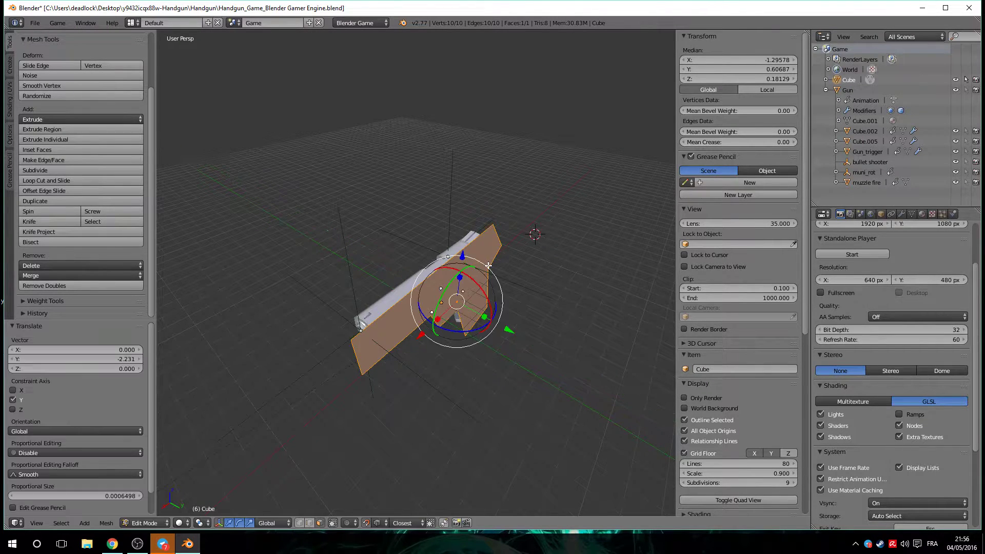
# Duplicate the gun-shaped face and place the copy about -8.36 along Y, on the gun's opposite side.
pyautogui.moveTo(540, 290); pyautogui.dragTo(659, 257, button='middle')
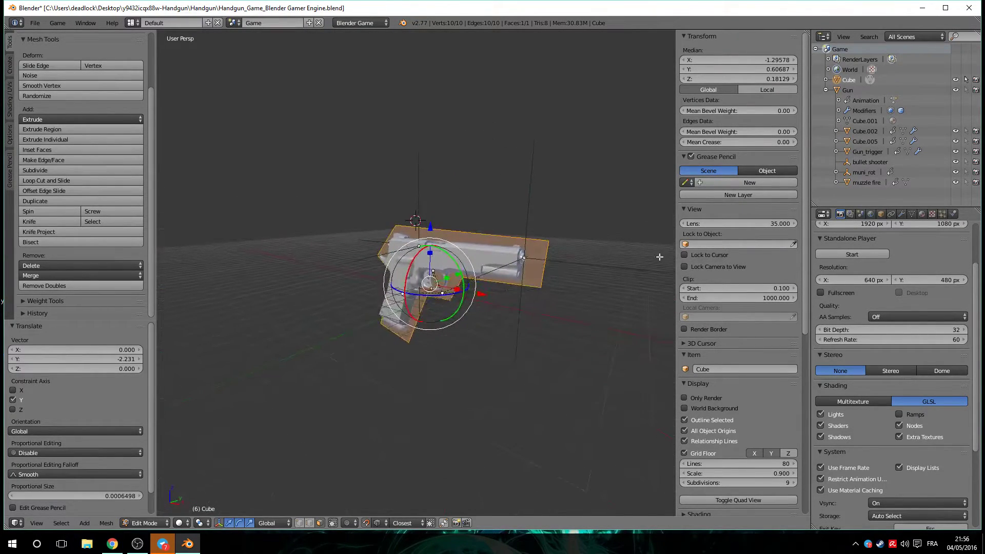
pyautogui.click(38, 200)
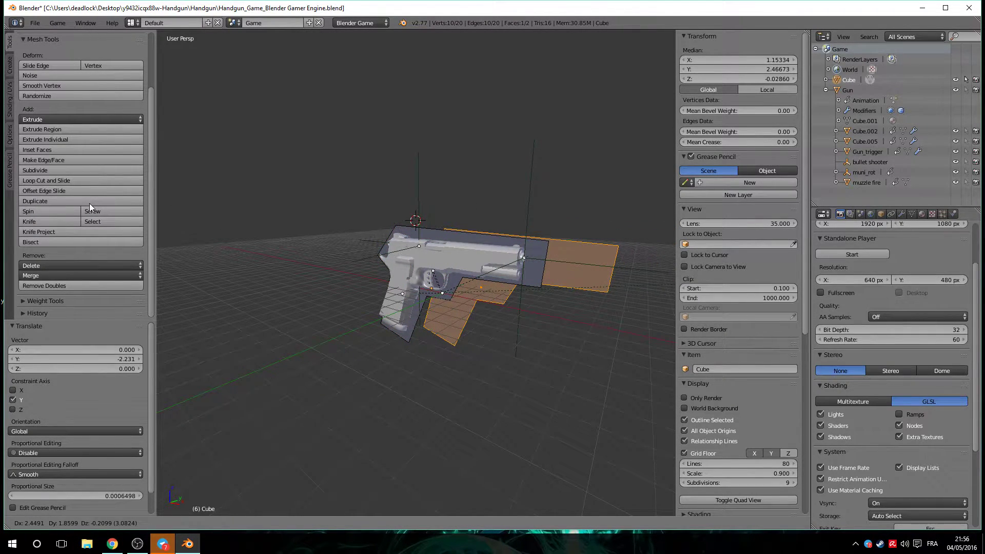
pyautogui.press('y')
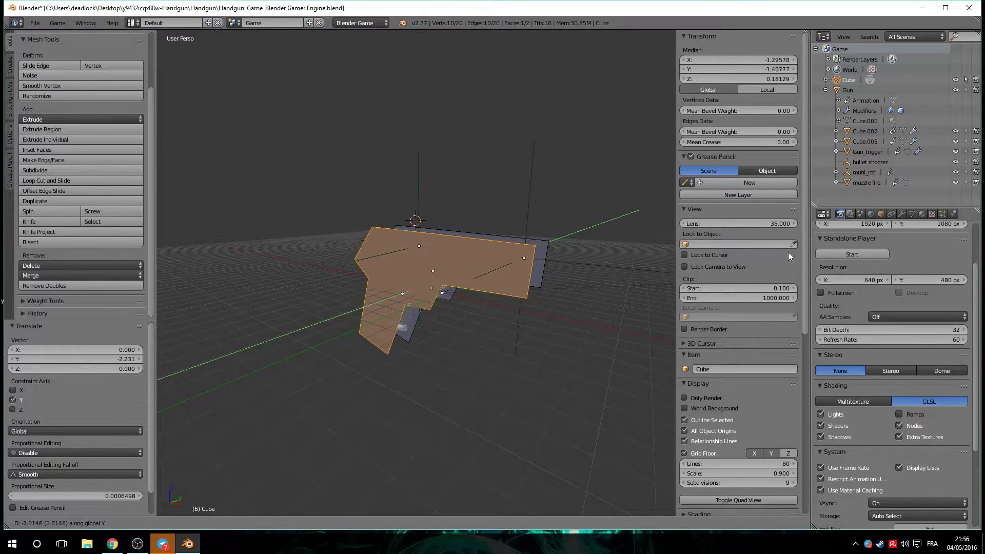
pyautogui.click(580, 229)
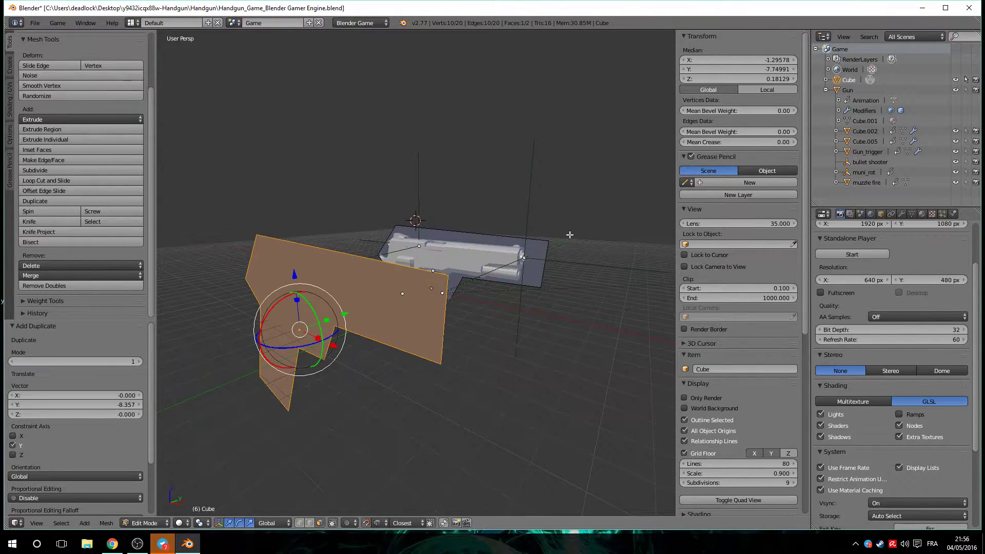
# Move the duplicated face about 7.14 along Y so it lies close to the gun's other side.
pyautogui.moveTo(556, 210); pyautogui.dragTo(546, 214, button='middle')
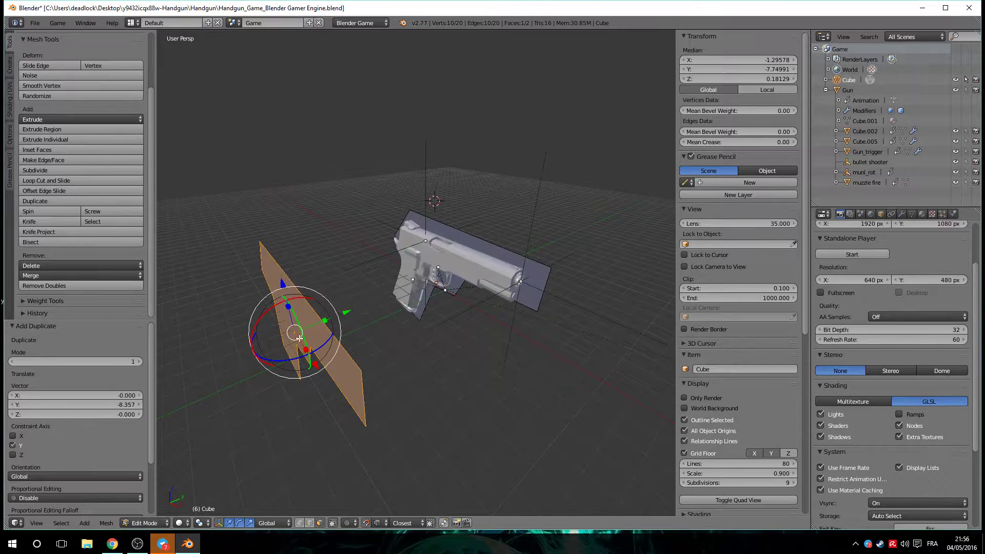
pyautogui.press('g')
pyautogui.press('y')
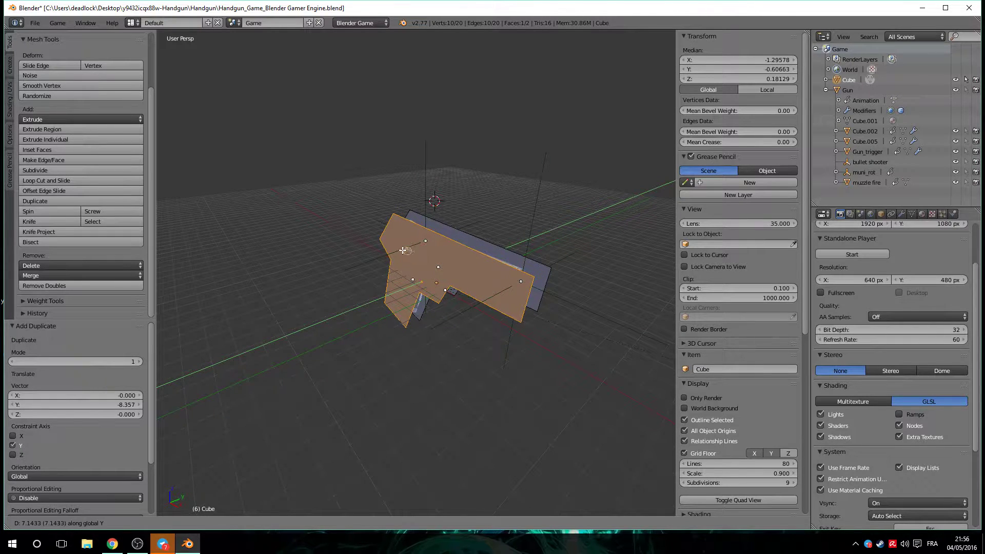
pyautogui.click(405, 249)
pyautogui.moveTo(474, 340); pyautogui.dragTo(501, 239, button='middle')
pyautogui.moveTo(443, 378); pyautogui.dragTo(531, 338, button='middle')
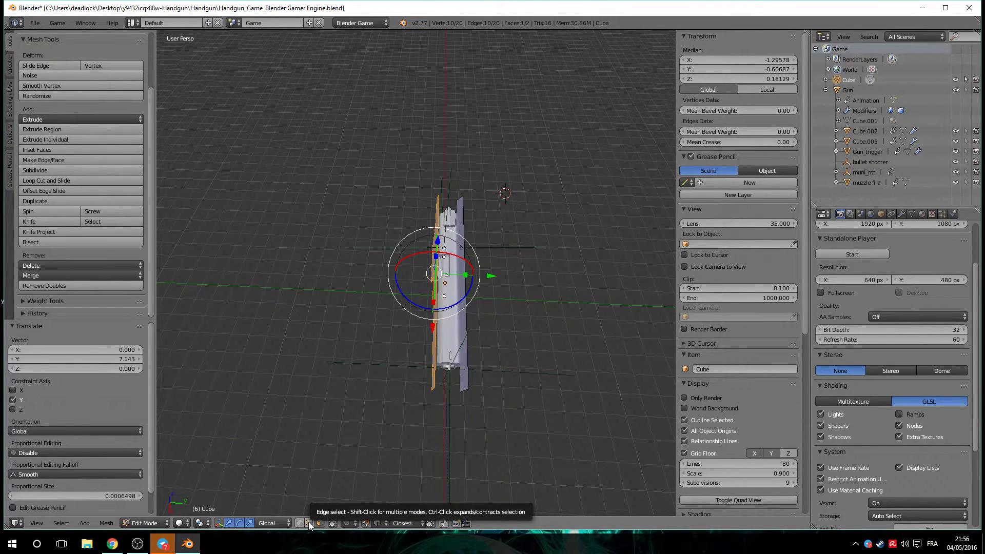
# Bridge the two outline faces with a new face between their matching top edges along the slide.
pyautogui.click(467, 320)
pyautogui.rightClick(467, 320)
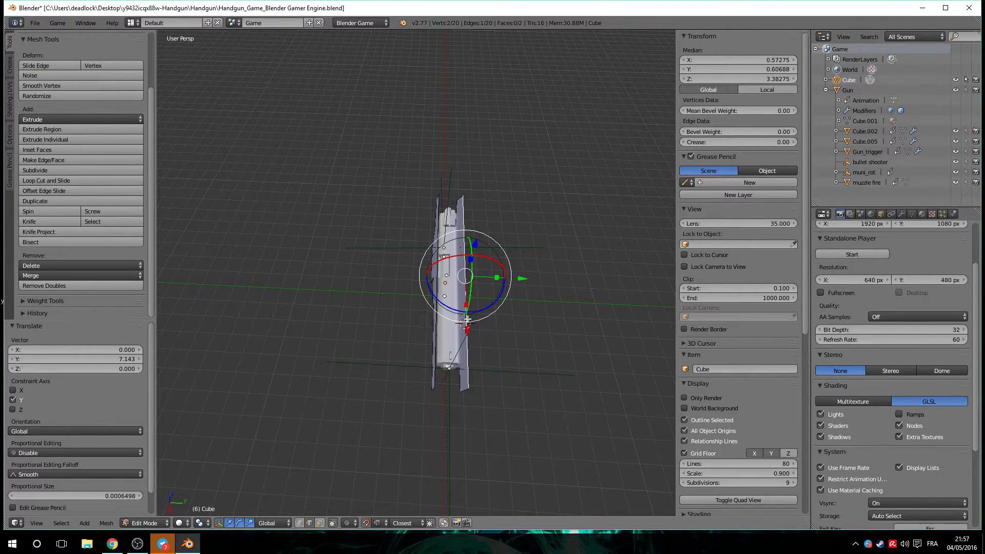
pyautogui.keyDown('ctrl'); pyautogui.click(434, 335); pyautogui.keyUp('ctrl')
pyautogui.moveTo(468, 402); pyautogui.dragTo(513, 325, button='middle')
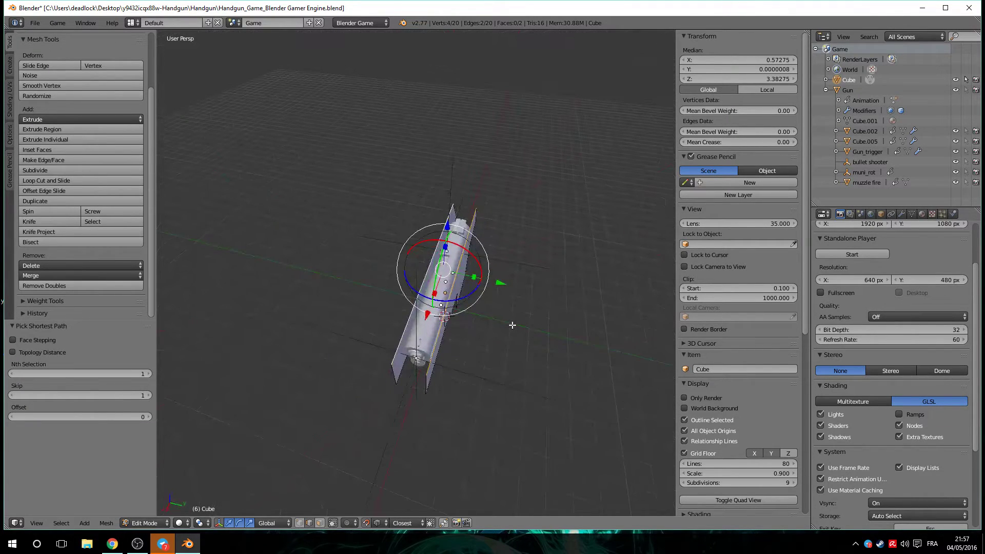
pyautogui.click(32, 158)
# Close the muzzle end by making a face between the front edges of the two outline faces.
pyautogui.moveTo(455, 321); pyautogui.dragTo(445, 273, button='middle')
pyautogui.rightClick(429, 269)
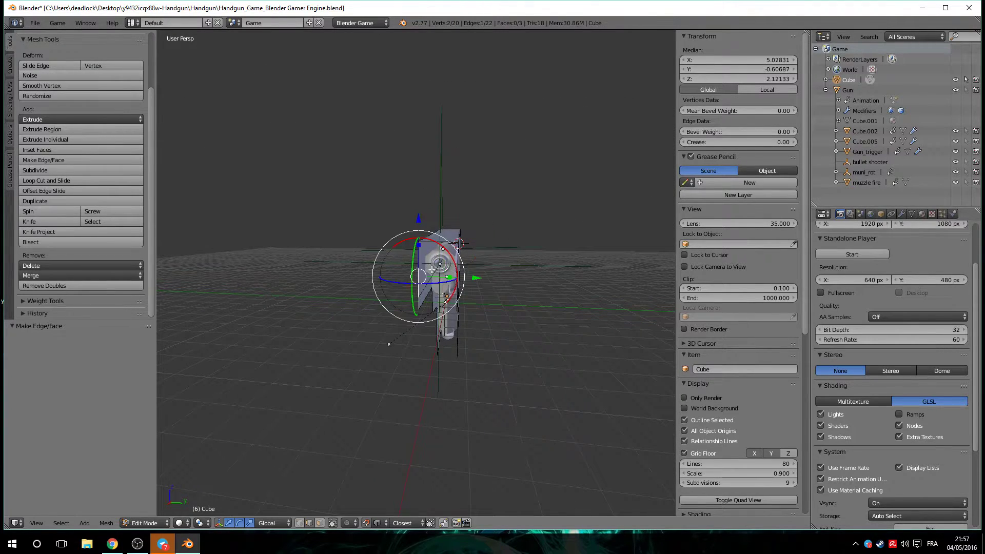
pyautogui.keyDown('ctrl'); pyautogui.rightClick(458, 267); pyautogui.keyUp('ctrl')
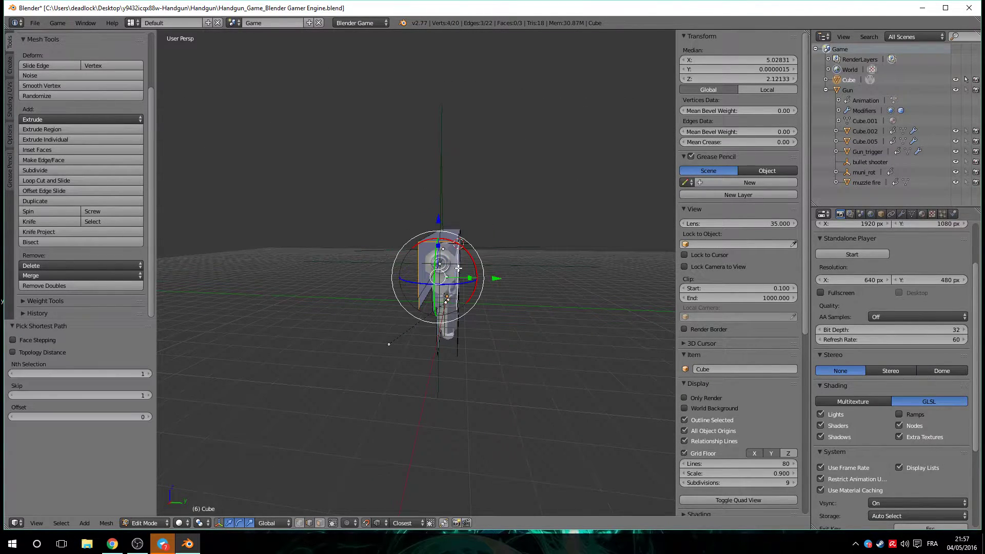
pyautogui.click(53, 160)
# Make a face between the two lower barrel edges to close the barrel's underside.
pyautogui.moveTo(507, 246); pyautogui.dragTo(373, 283, button='middle')
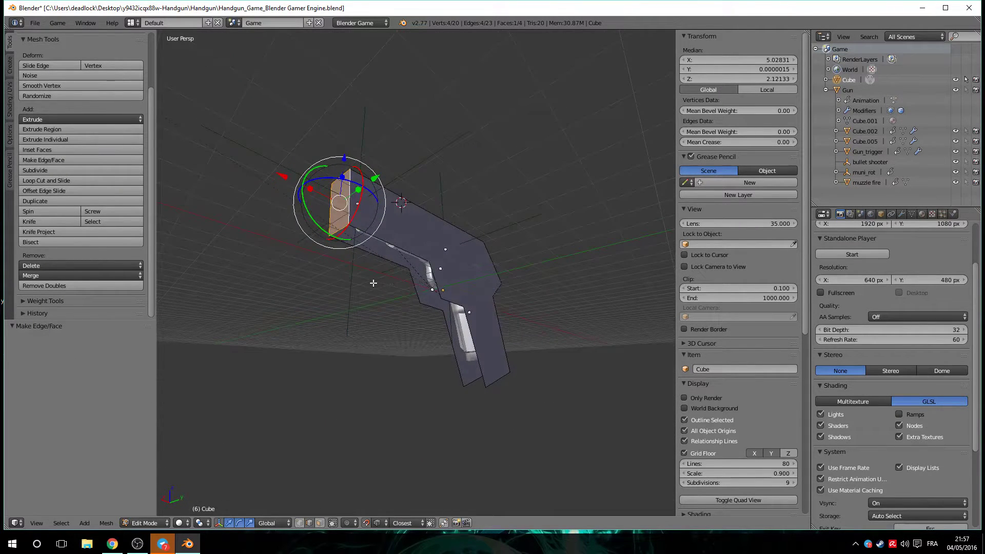
pyautogui.rightClick(373, 254)
pyautogui.keyDown('ctrl'); pyautogui.rightClick(375, 237); pyautogui.keyUp('ctrl')
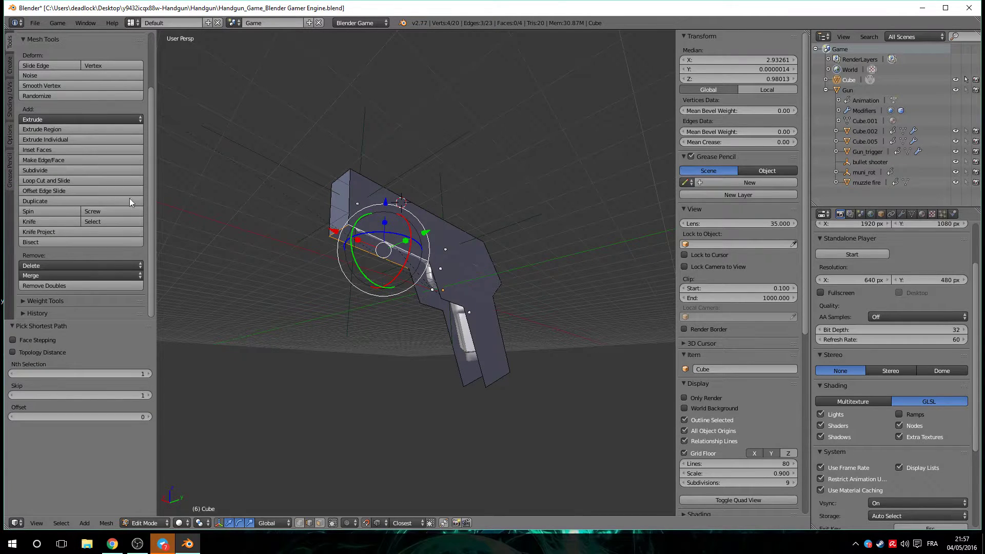
pyautogui.moveTo(384, 279); pyautogui.dragTo(441, 277, button='middle')
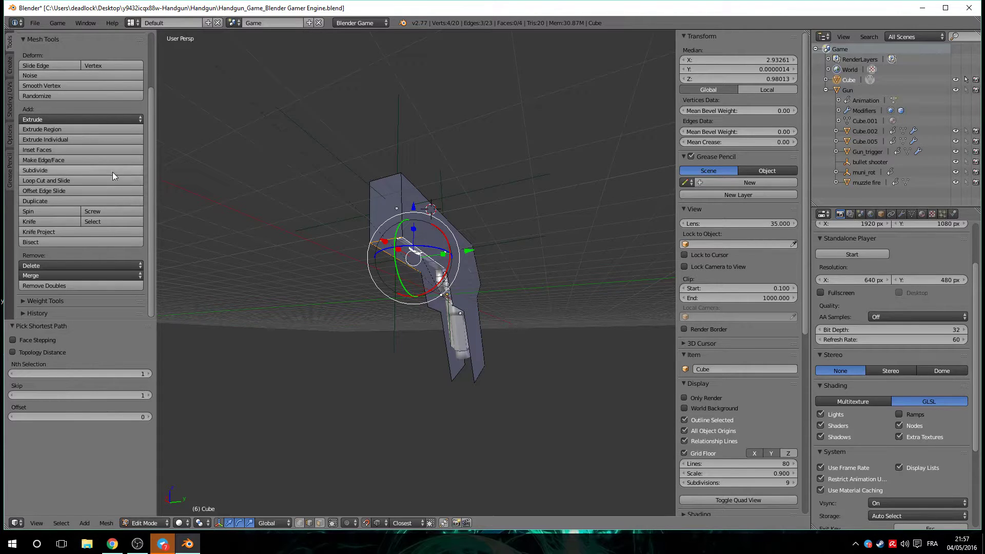
pyautogui.click(93, 160)
# Fill the gap between the two sloped edges behind the barrel's underside, in front of the trigger area, with a face.
pyautogui.moveTo(448, 282); pyautogui.dragTo(447, 276, button='middle')
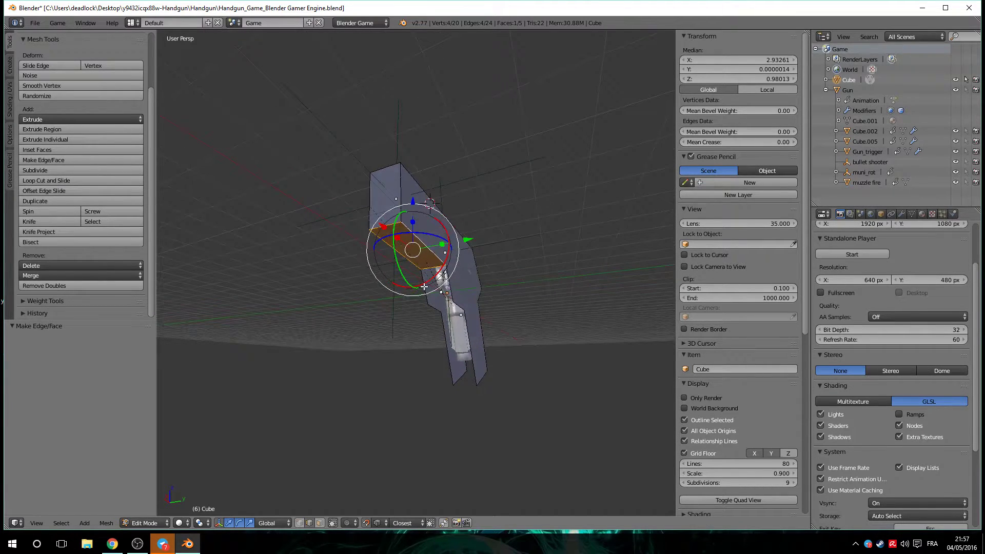
pyautogui.rightClick(428, 287)
pyautogui.keyDown('ctrl'); pyautogui.rightClick(448, 282); pyautogui.keyUp('ctrl')
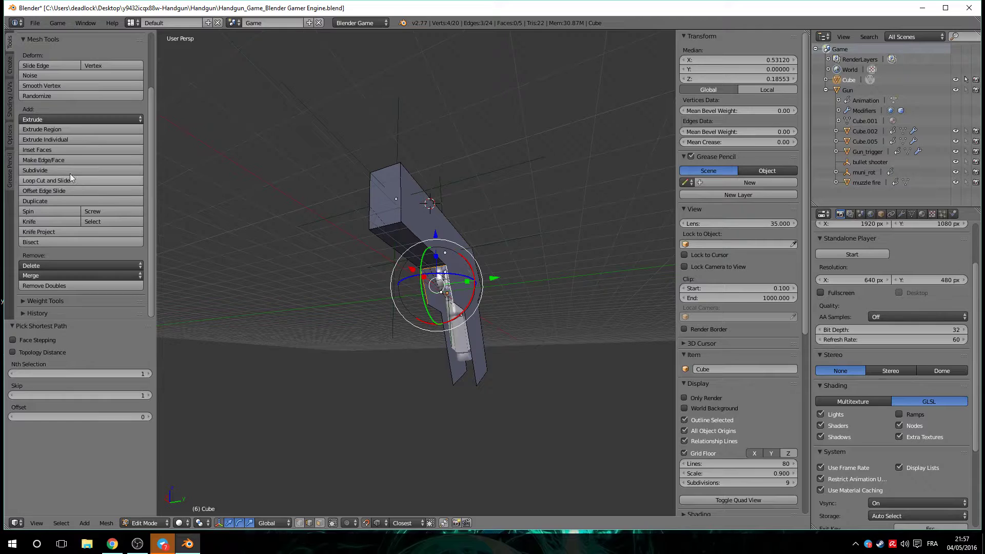
pyautogui.click(60, 160)
# Select the two lower edges beneath the trigger area and make a face between them.
pyautogui.moveTo(499, 315); pyautogui.dragTo(500, 268, button='middle')
pyautogui.rightClick(434, 291)
pyautogui.keyDown('ctrl'); pyautogui.rightClick(456, 283); pyautogui.keyUp('ctrl')
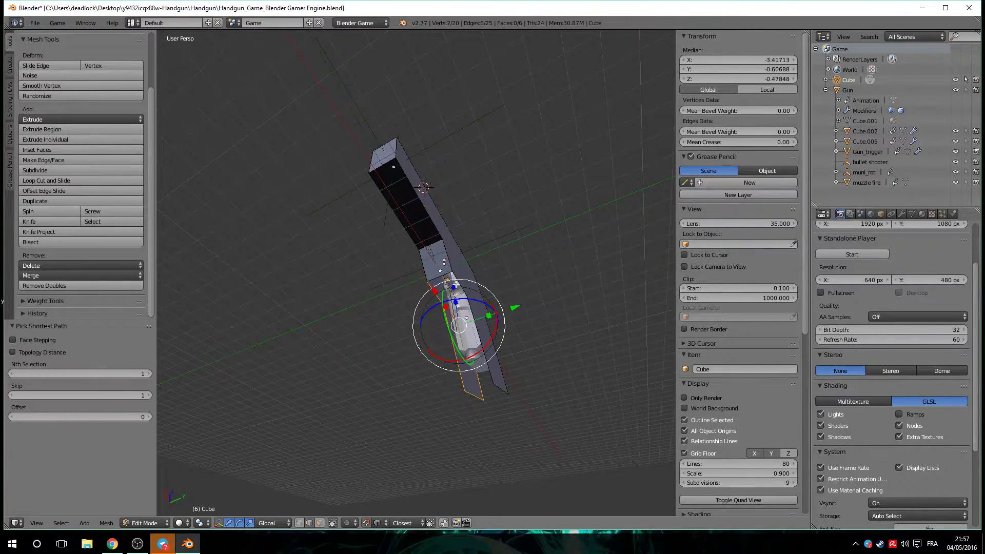
pyautogui.rightClick(457, 278)
pyautogui.keyDown('shift'); pyautogui.rightClick(433, 289); pyautogui.keyUp('shift')
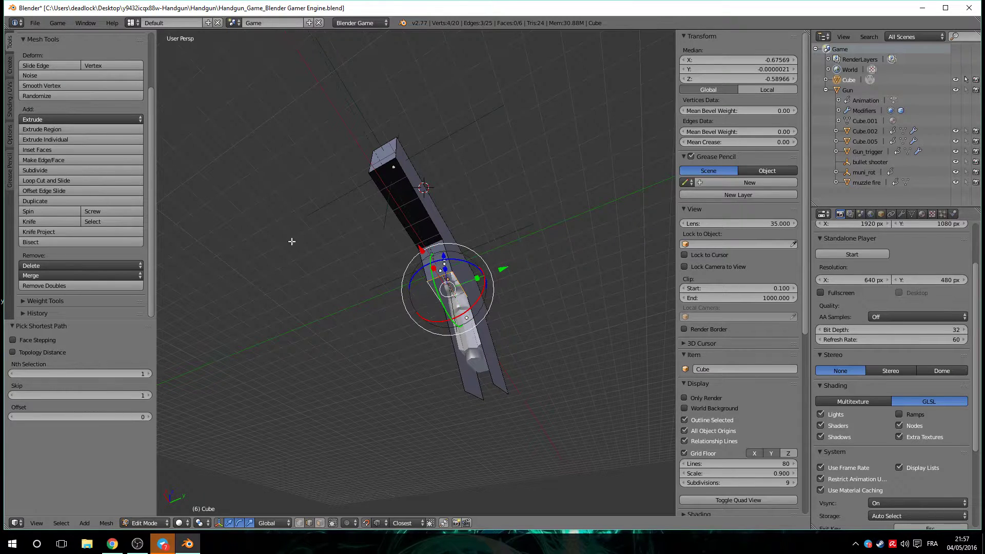
pyautogui.click(41, 160)
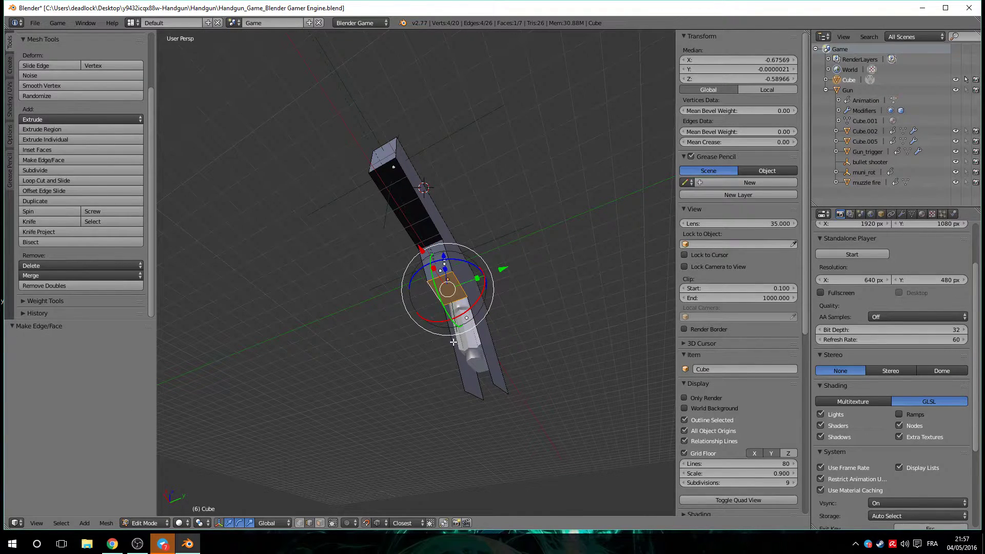
# Make faces between the matching edges along the grip's front and across its bottom.
pyautogui.keyDown('ctrl'); pyautogui.rightClick(479, 331); pyautogui.keyUp('ctrl')
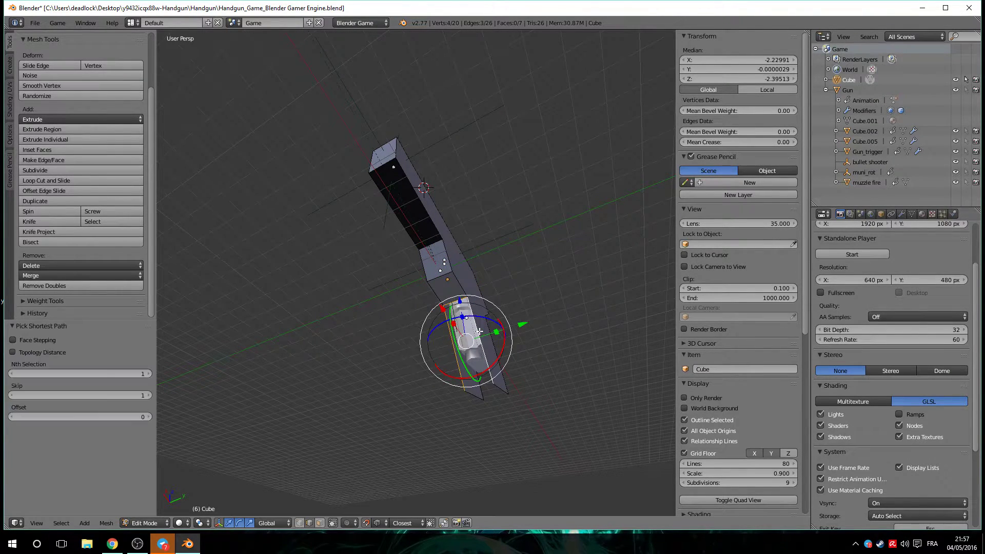
pyautogui.click(41, 160)
pyautogui.moveTo(502, 308); pyautogui.dragTo(539, 307, button='middle')
pyautogui.rightClick(534, 325)
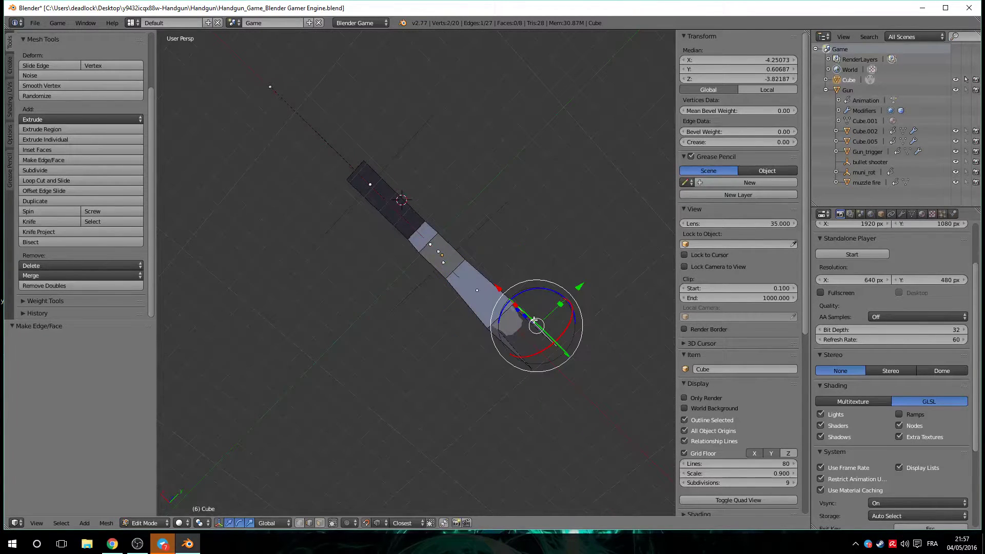
pyautogui.keyDown('ctrl'); pyautogui.rightClick(511, 351); pyautogui.keyUp('ctrl')
pyautogui.click(41, 159)
# Close the back of the grip with a face between its two rear edges.
pyautogui.moveTo(461, 230); pyautogui.dragTo(423, 354, button='middle')
pyautogui.rightClick(421, 360)
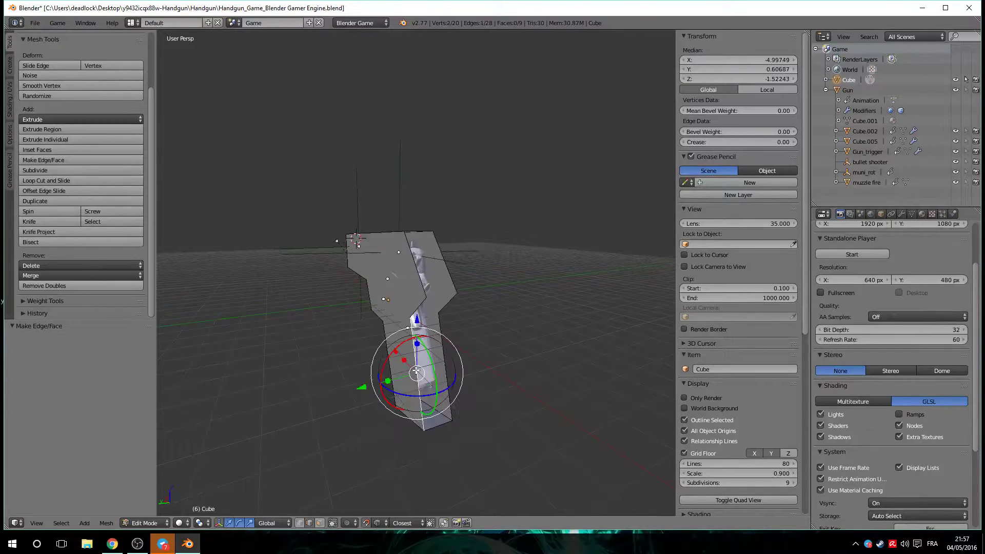
pyautogui.keyDown('shift'); pyautogui.rightClick(442, 352); pyautogui.keyUp('shift')
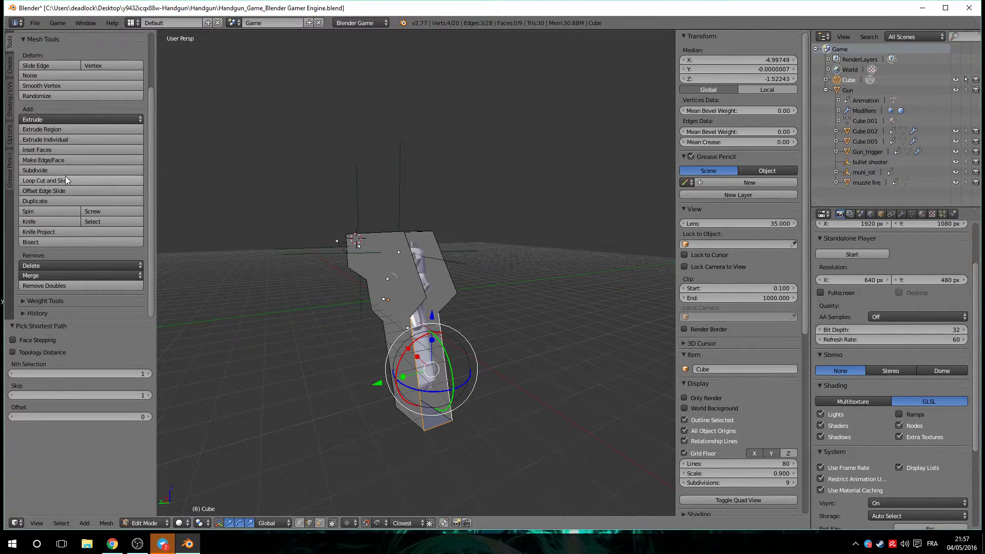
pyautogui.click(41, 159)
# Make faces between the sloped edges just above the grip's back and between the slanted rear edges above them.
pyautogui.rightClick(422, 308)
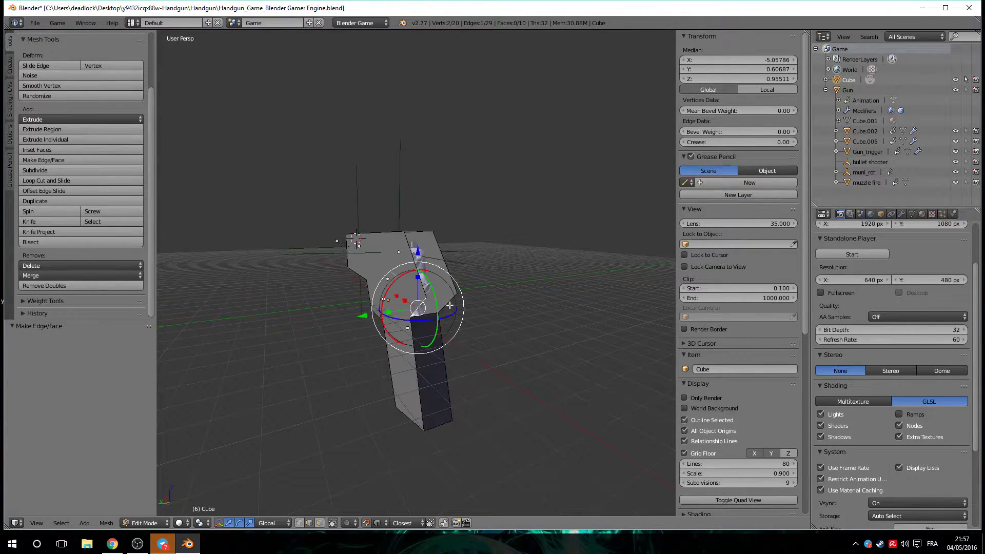
pyautogui.keyDown('ctrl'); pyautogui.rightClick(449, 304); pyautogui.keyUp('ctrl')
pyautogui.click(86, 160)
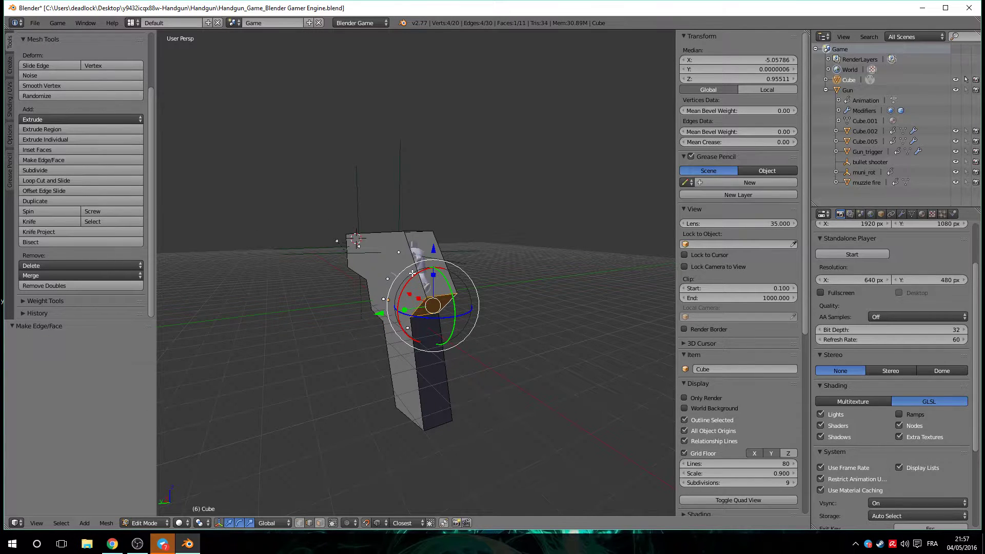
pyautogui.rightClick(413, 272)
pyautogui.keyDown('shift'); pyautogui.rightClick(443, 266); pyautogui.keyUp('shift')
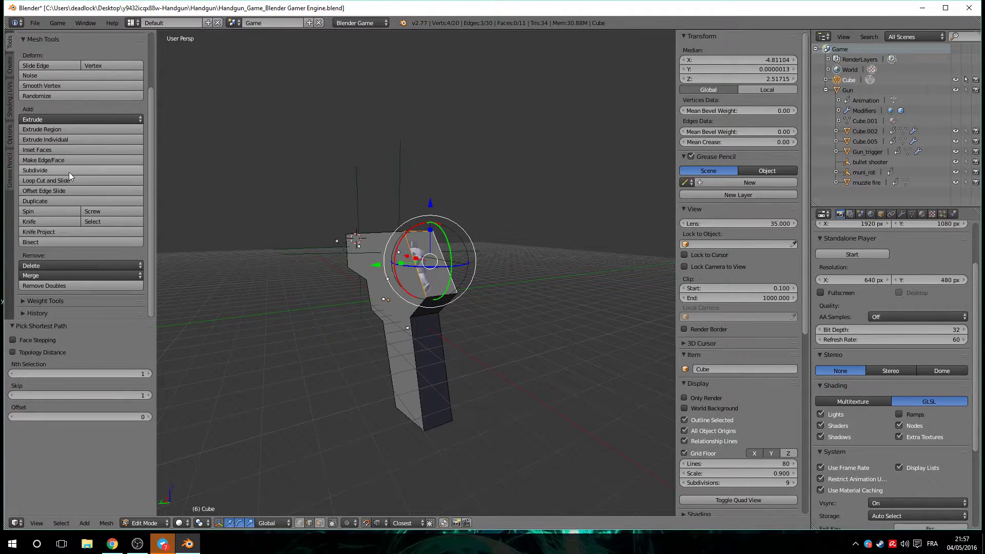
pyautogui.click(58, 160)
# Return to Object Mode and rename the gun-shaped Cube object as Collision.
pyautogui.moveTo(263, 171); pyautogui.dragTo(580, 164, button='middle')
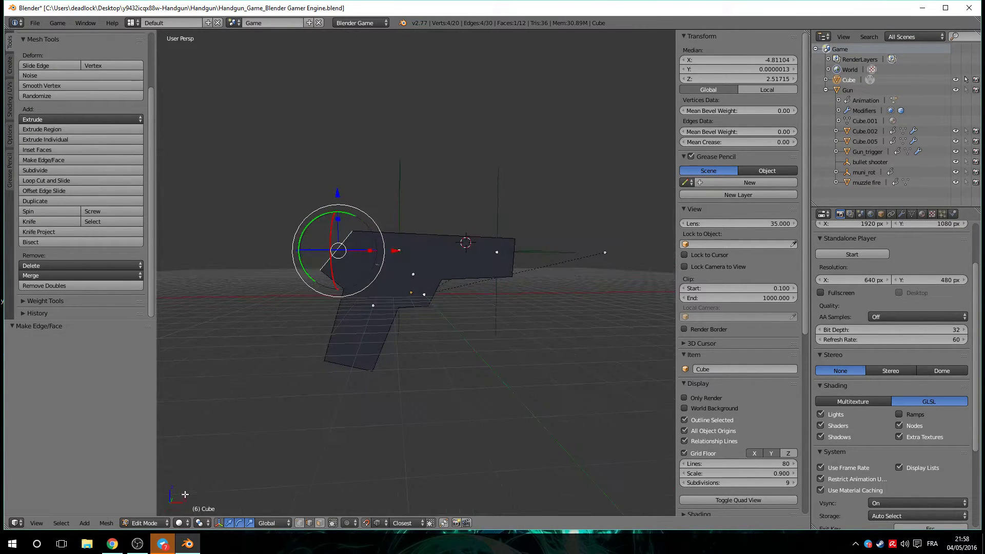
pyautogui.click(148, 523)
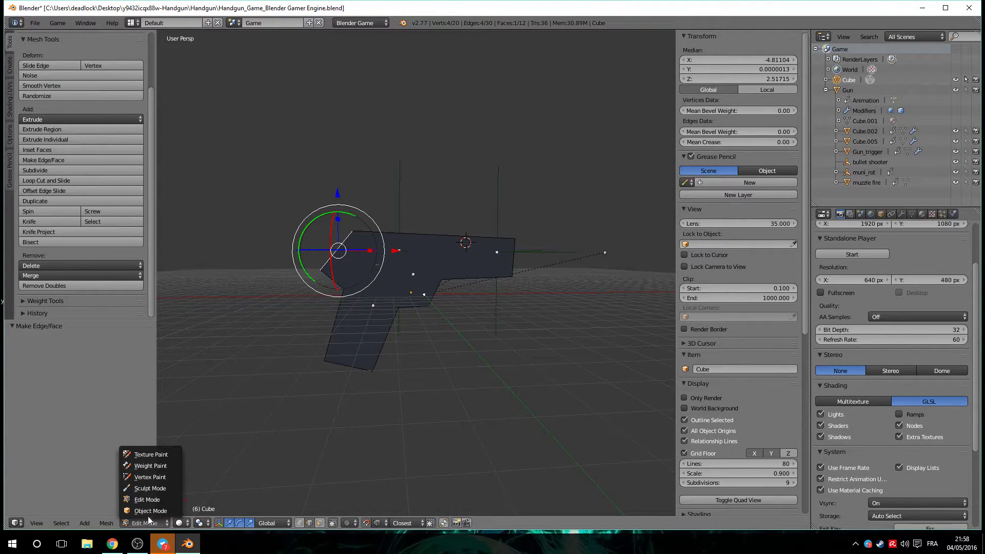
pyautogui.click(150, 510)
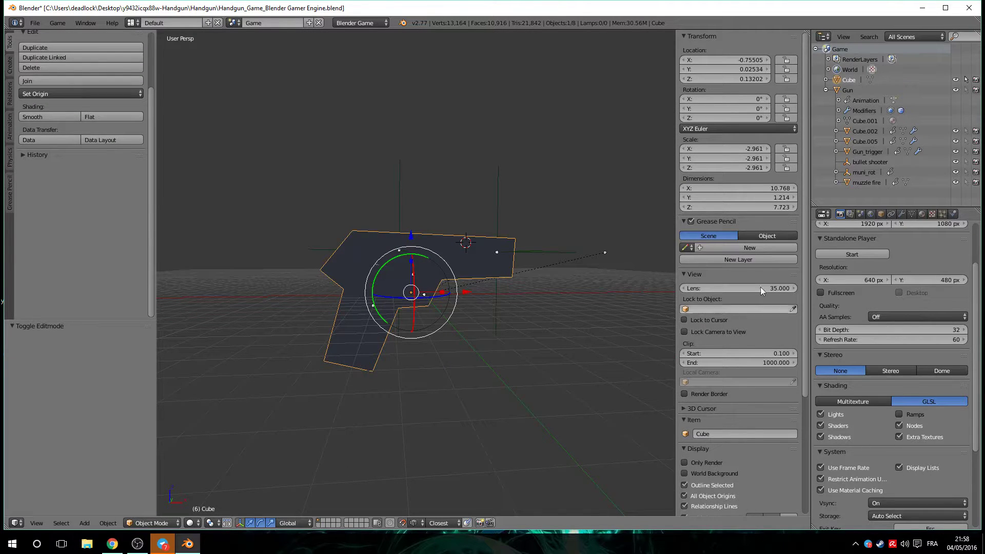
pyautogui.doubleClick(849, 80)
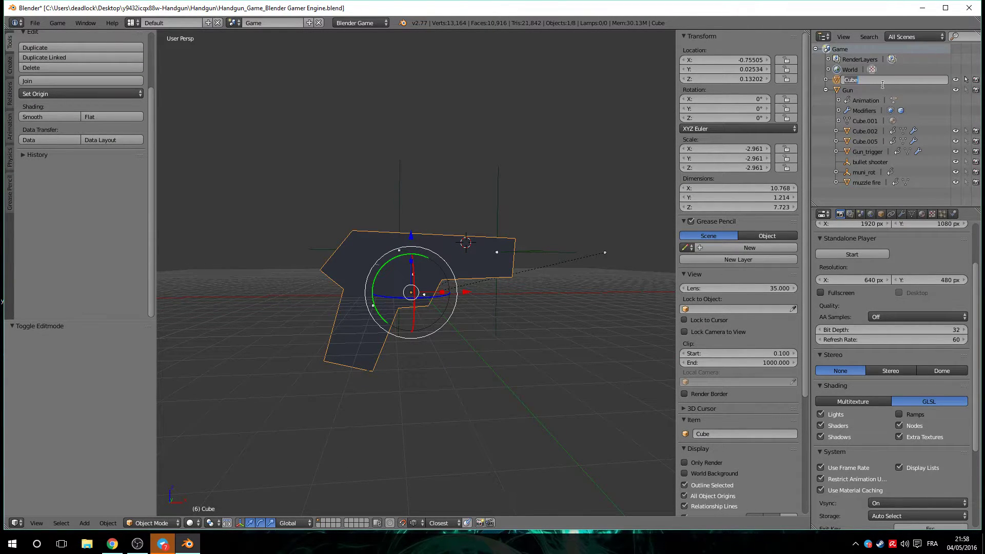
pyautogui.write('Collision')
pyautogui.press('Return')
# Rename the Gun object as Handgun.
pyautogui.click(846, 90)
pyautogui.doubleClick(852, 89)
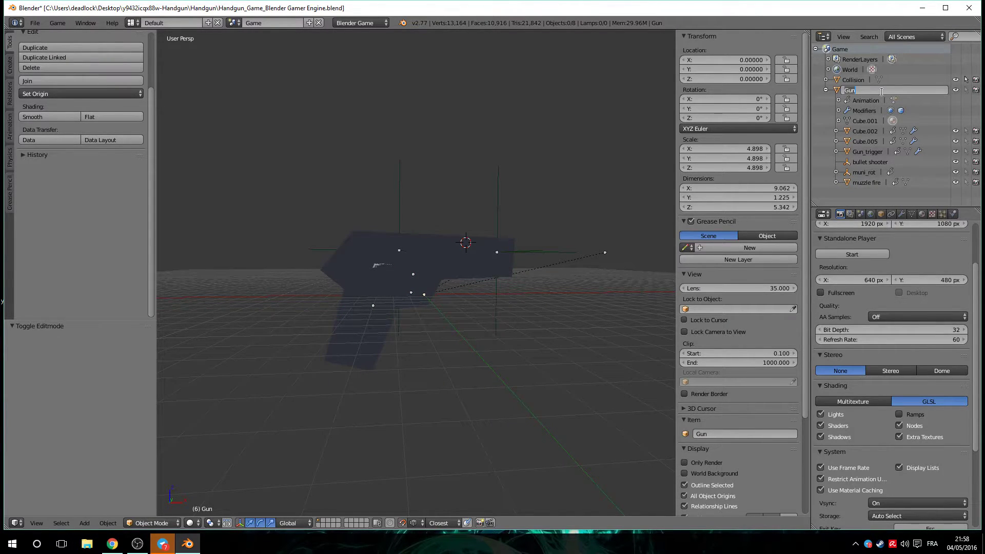
pyautogui.write('Handgun')
pyautogui.press('Return')
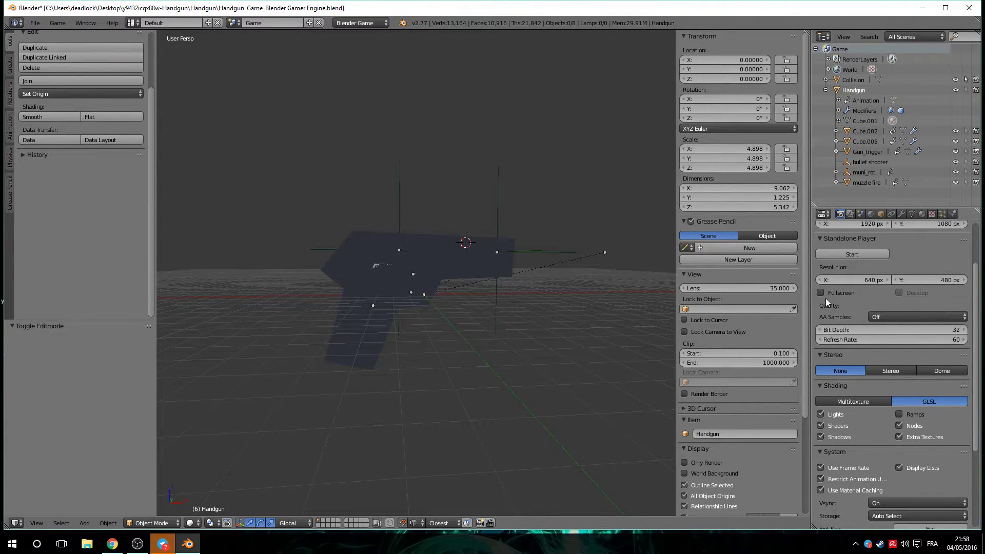
pyautogui.scroll(-1, 893, 343)
pyautogui.scroll(-1, 895, 343)
pyautogui.scroll(5, 898, 344)
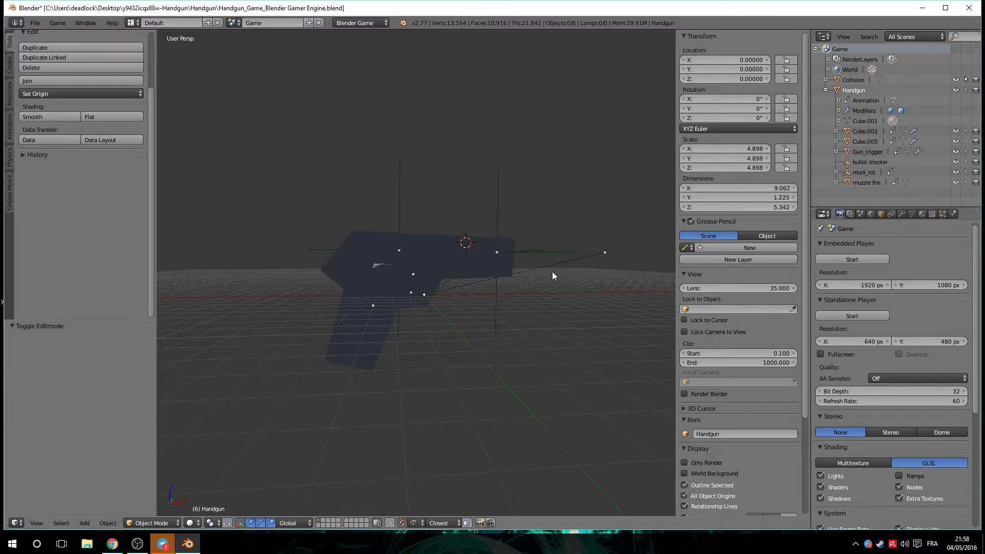
pyautogui.moveTo(543, 187); pyautogui.dragTo(487, 198, button='middle')
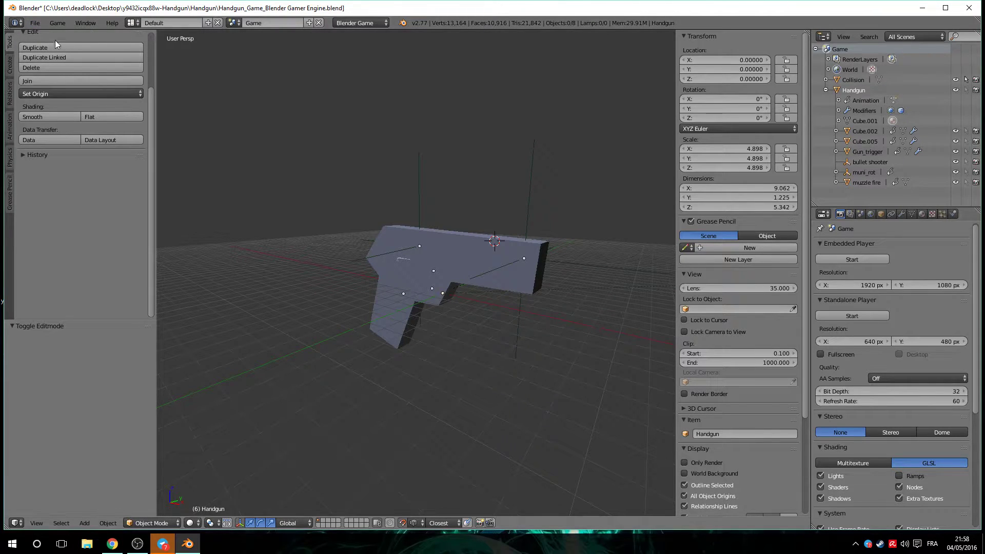
pyautogui.moveTo(588, 216); pyautogui.dragTo(742, 341, button='middle')
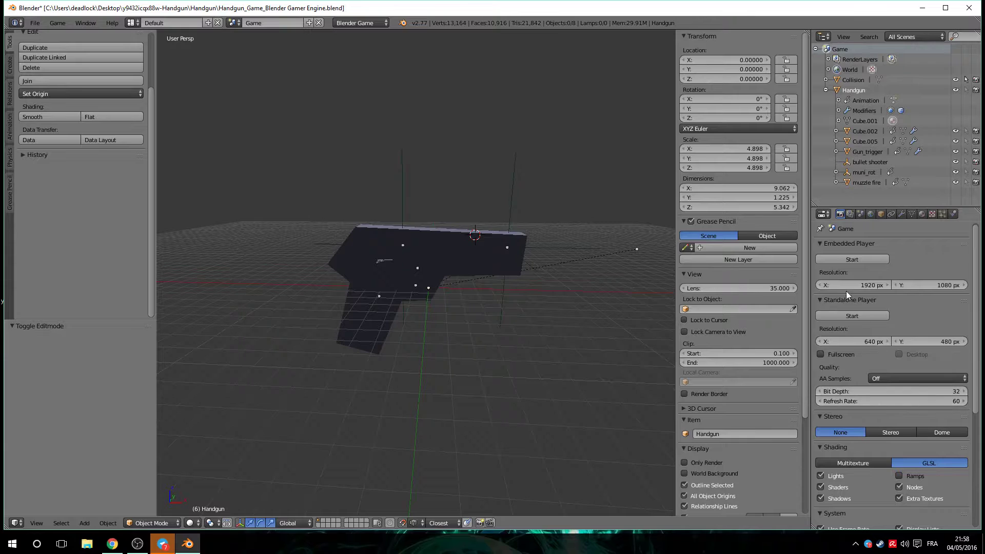
# Set the Source Engine export path in the scene properties to the Desktop folder.
pyautogui.click(860, 213)
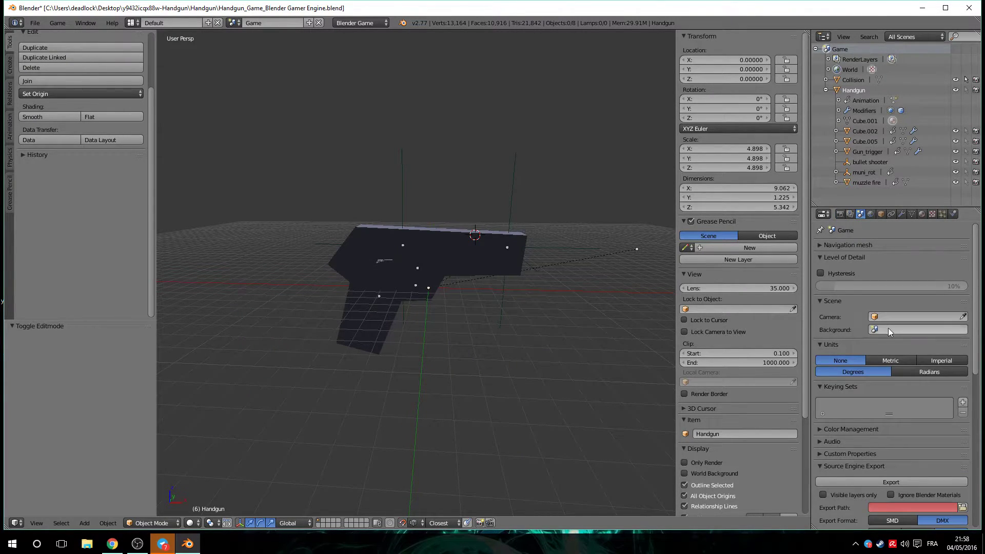
pyautogui.scroll(-5, 887, 328)
pyautogui.scroll(-2, 895, 328)
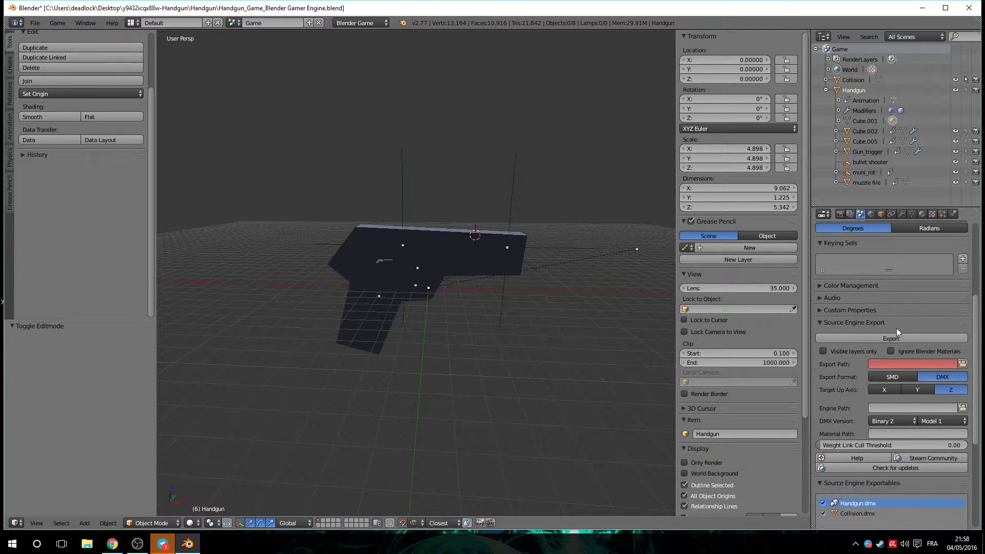
pyautogui.click(962, 343)
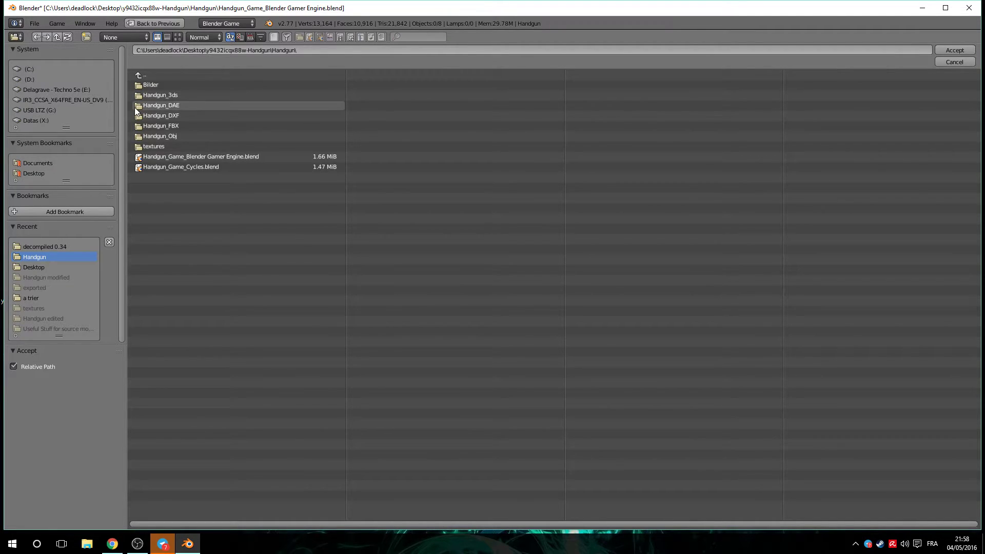
pyautogui.click(28, 173)
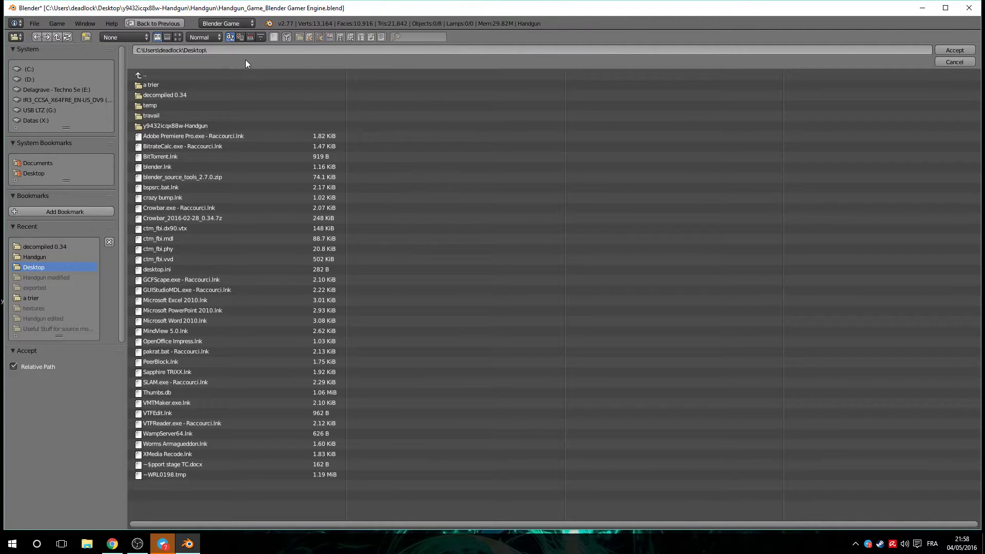
pyautogui.click(956, 49)
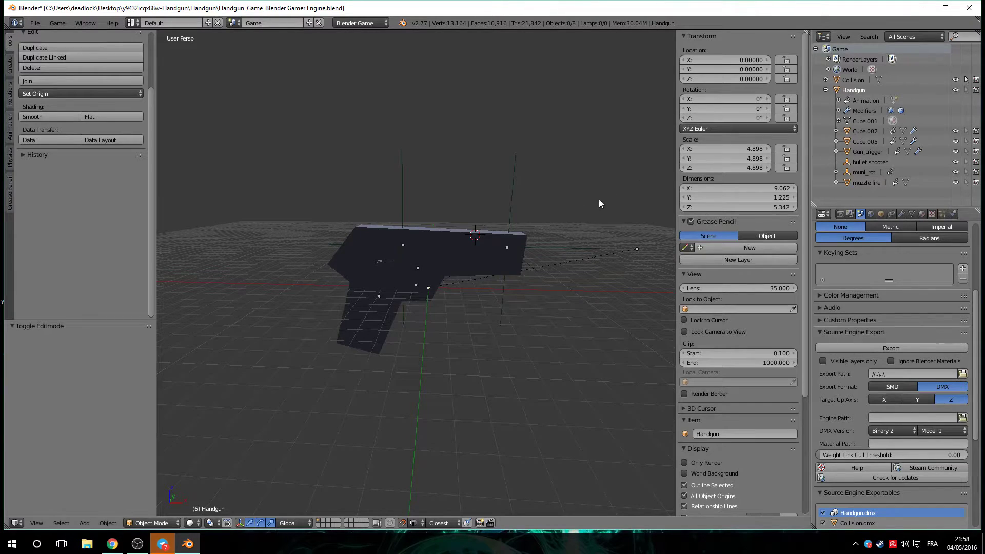
pyautogui.click(38, 25)
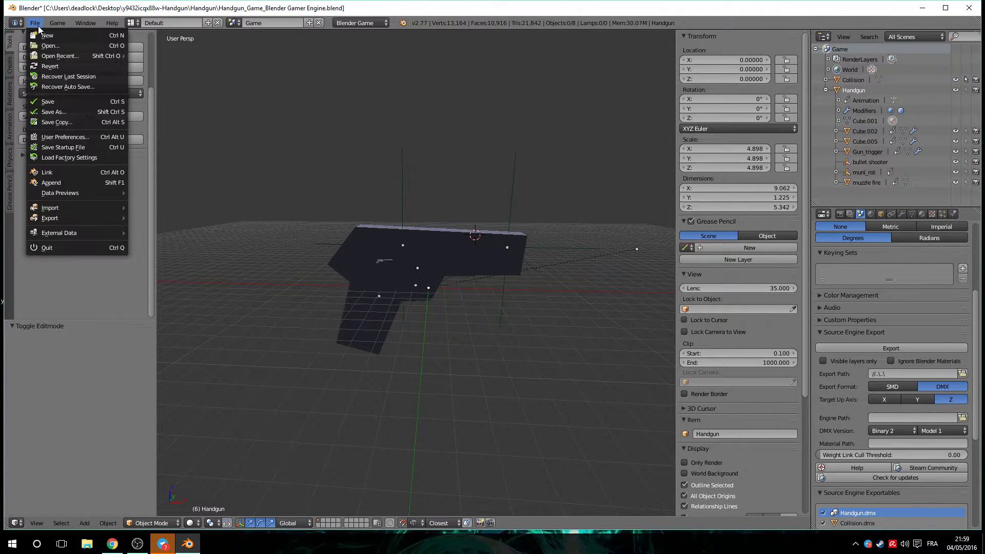
pyautogui.moveTo(77, 218)
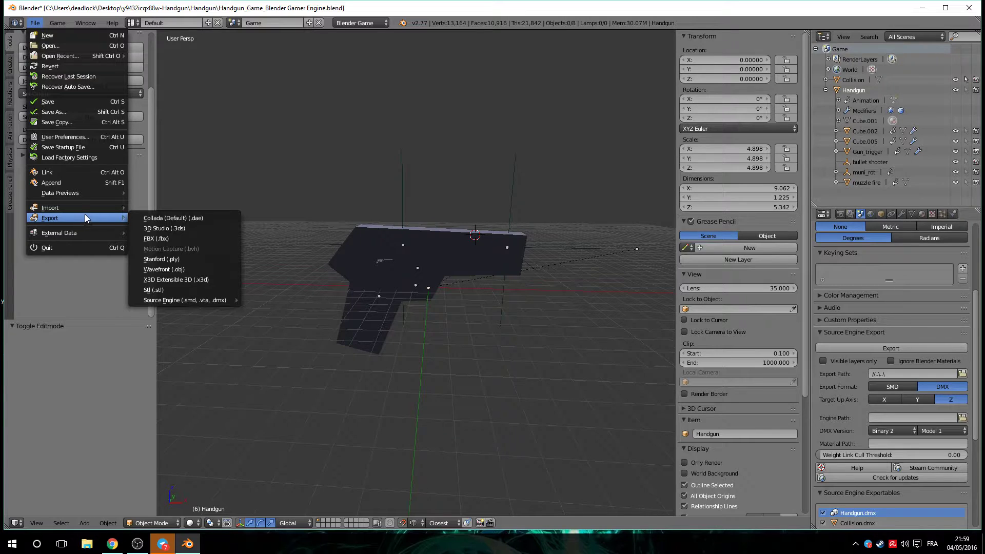
pyautogui.scroll(-2, 916, 300)
pyautogui.scroll(-7, 914, 330)
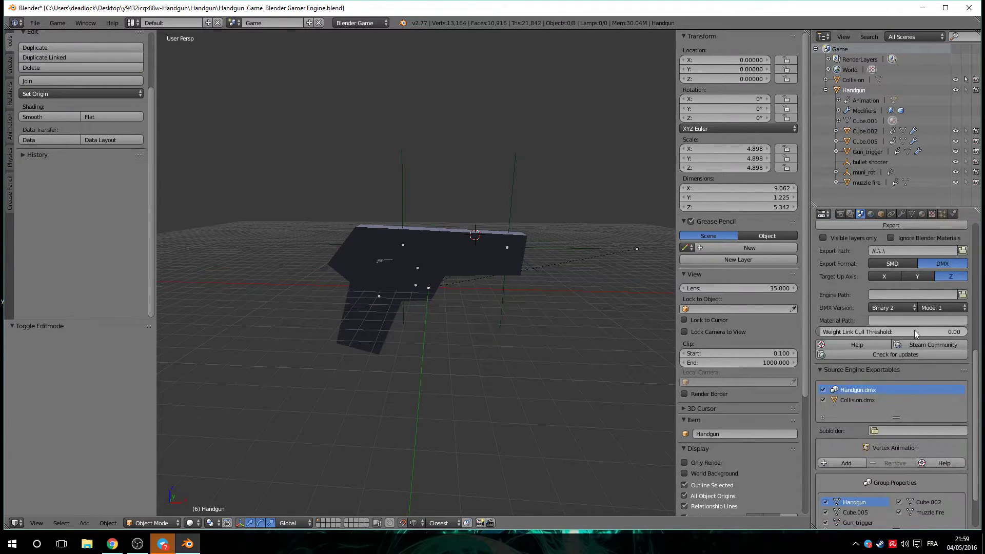
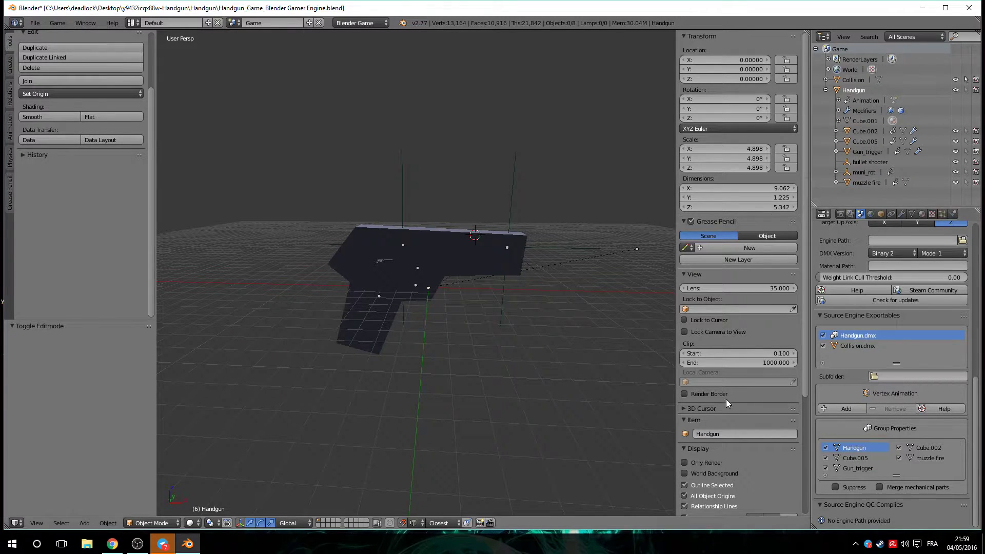
# Export the whole scene in Source Engine format, covering both Handgun.dmx and Collision.dmx, and minimize the window to reveal the Desktop.
pyautogui.click(30, 24)
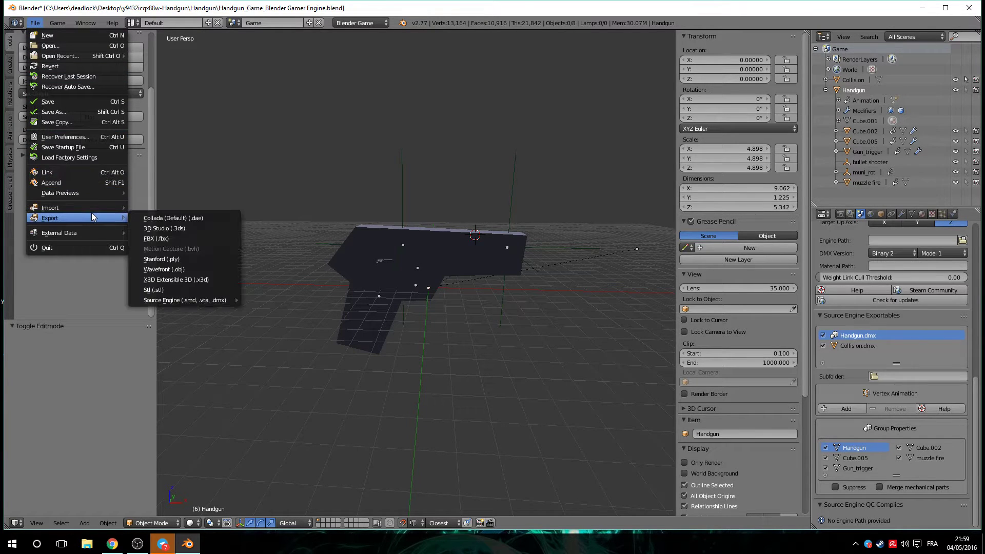
pyautogui.moveTo(190, 300)
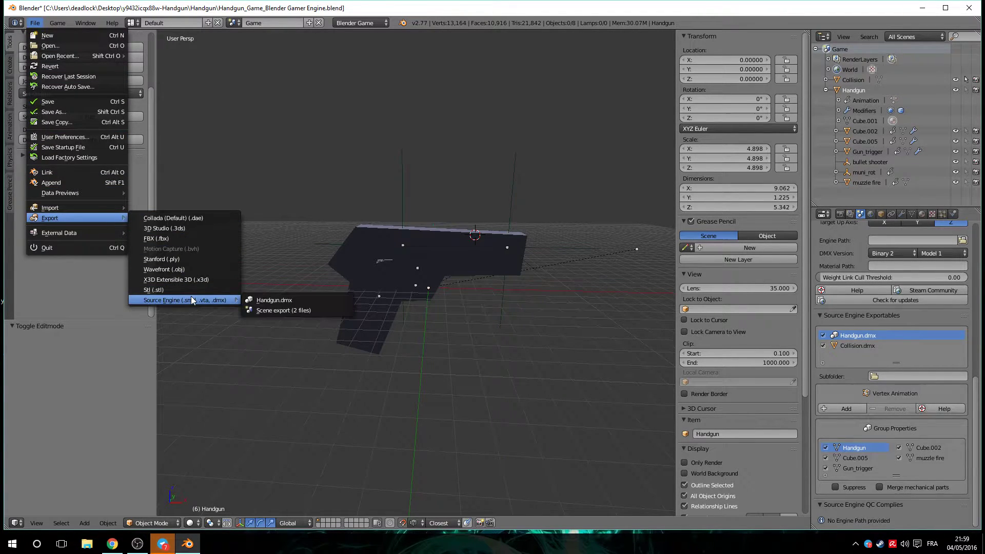
pyautogui.click(285, 310)
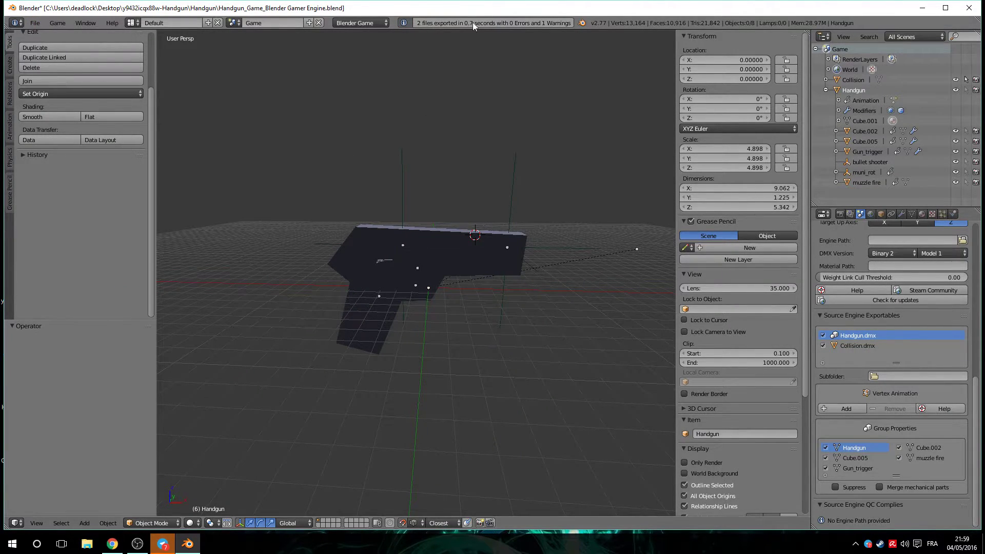
pyautogui.click(922, 8)
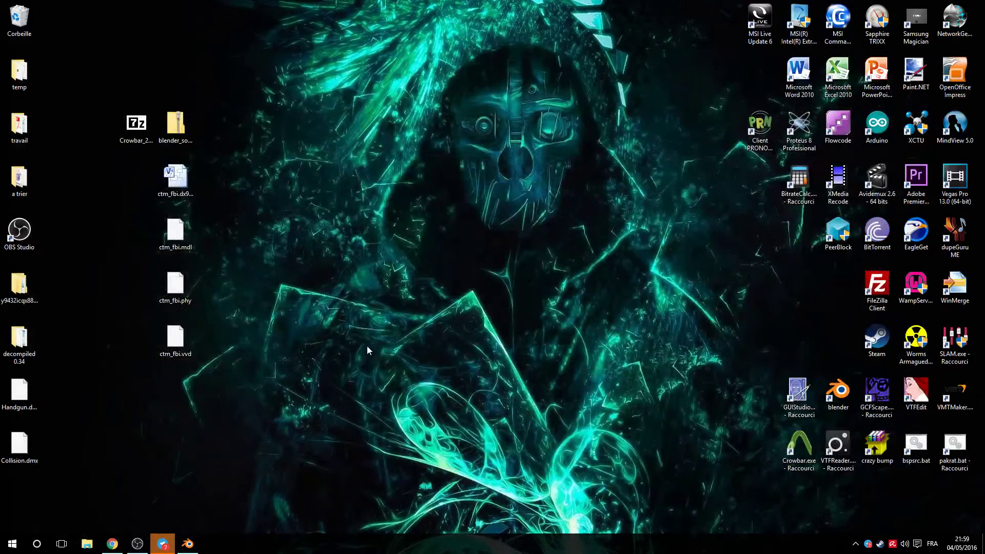
# Permanently delete the Handgun.dmx and Collision.dmx files from the desktop.
pyautogui.click(23, 385)
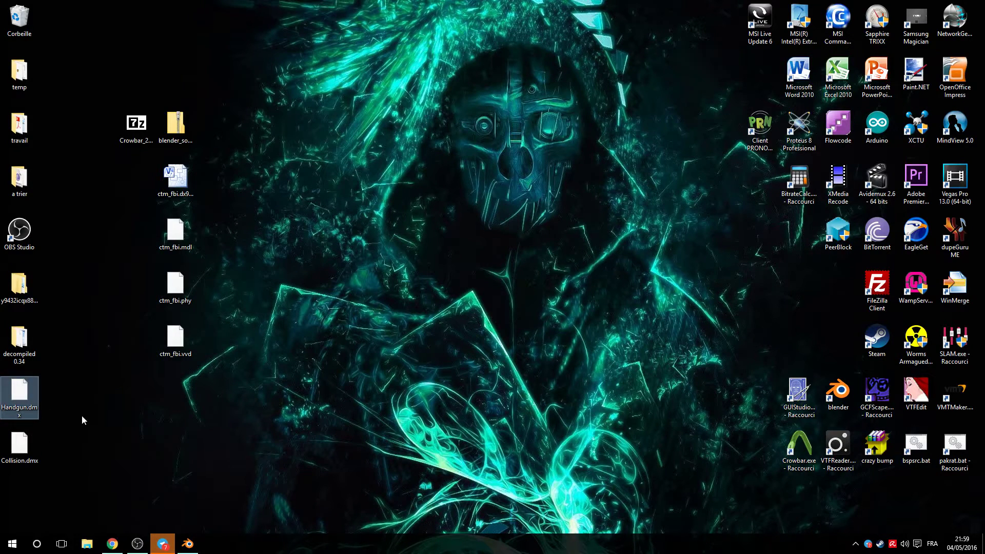
pyautogui.moveTo(53, 384); pyautogui.dragTo(2, 465)
pyautogui.hotkey('shift', 'Delete')
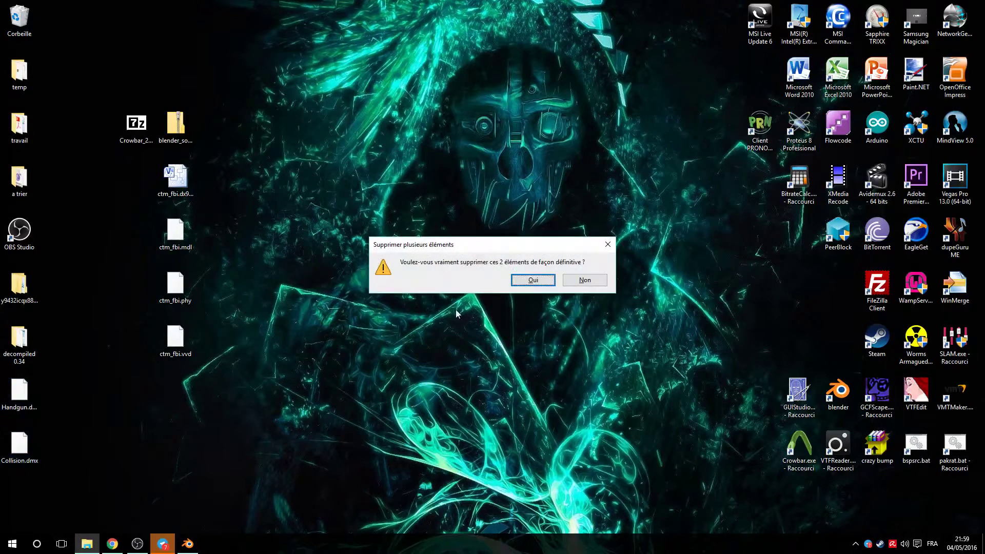
pyautogui.click(532, 280)
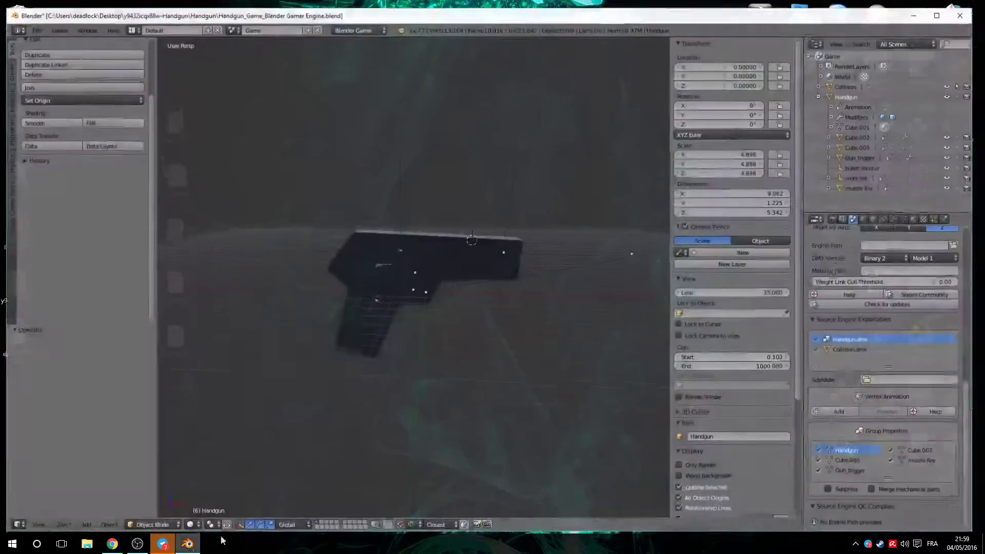
# Switch to Blender and set the Source Engine export format to SMD.
pyautogui.click(187, 542)
pyautogui.scroll(7, 939, 373)
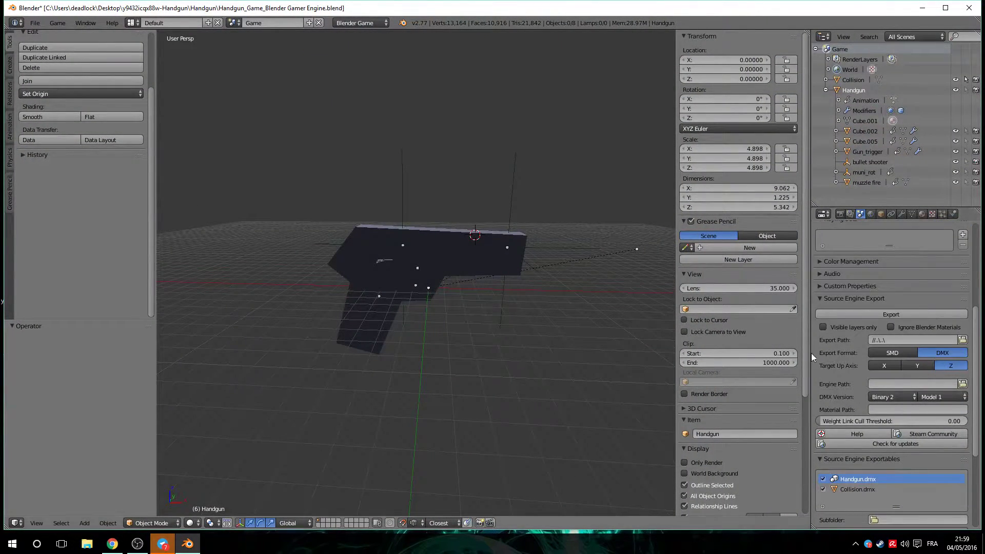
pyautogui.click(897, 352)
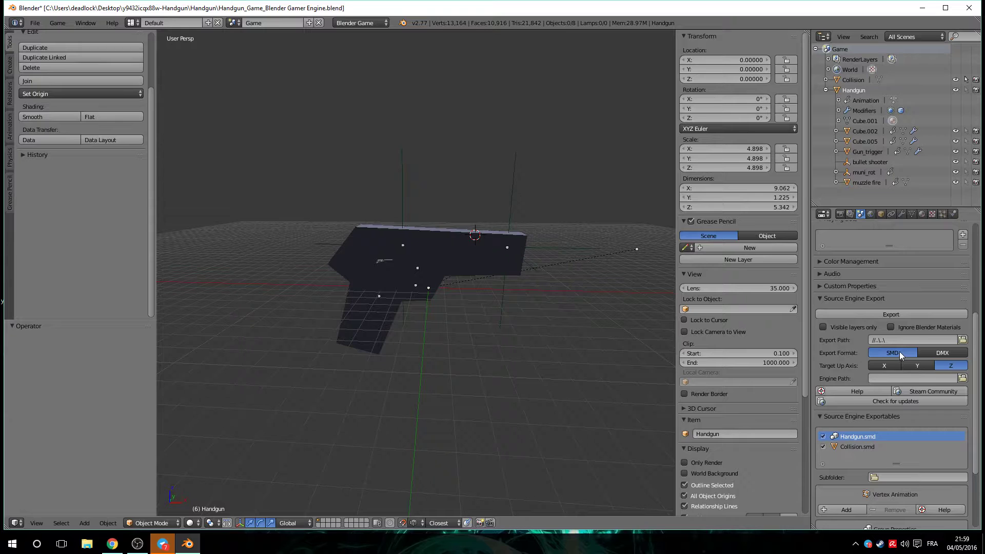
# Export the whole scene as Source Engine files, and minimize Blender to check the exported files on the desktop.
pyautogui.click(34, 23)
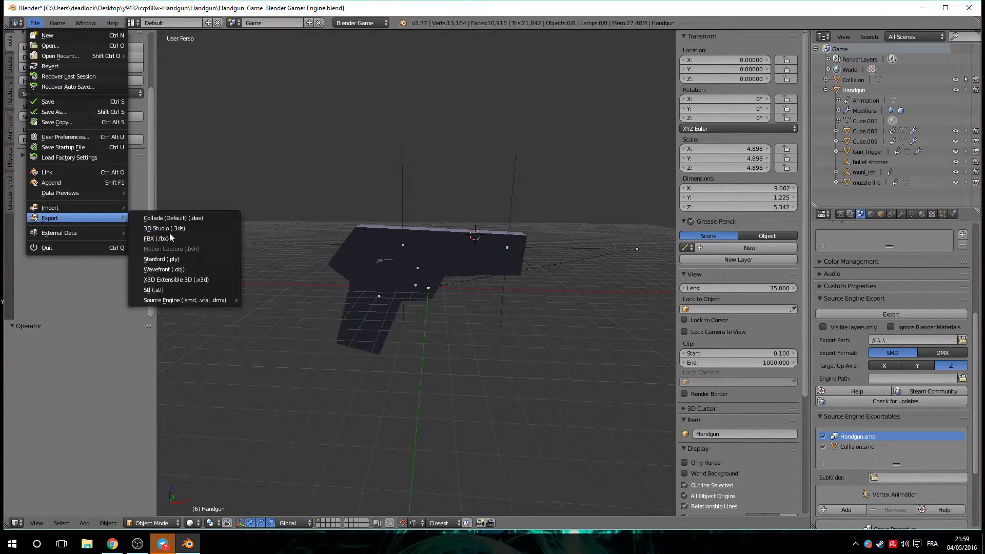
pyautogui.moveTo(184, 299)
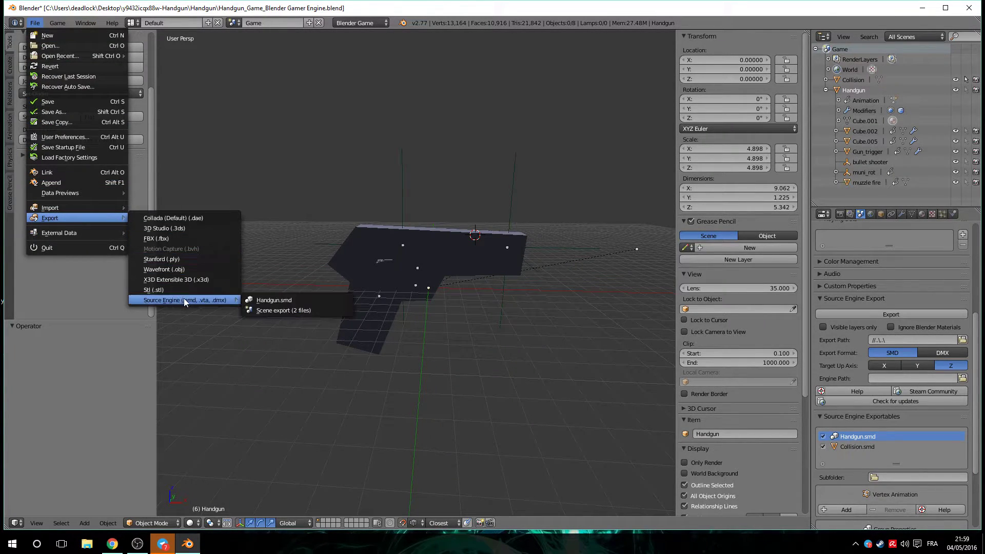
pyautogui.click(313, 309)
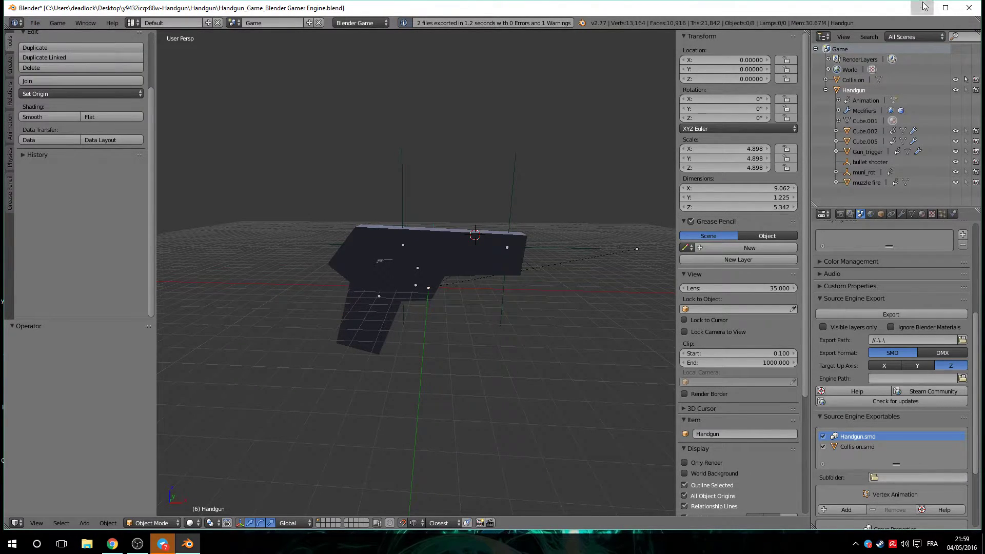
pyautogui.click(923, 7)
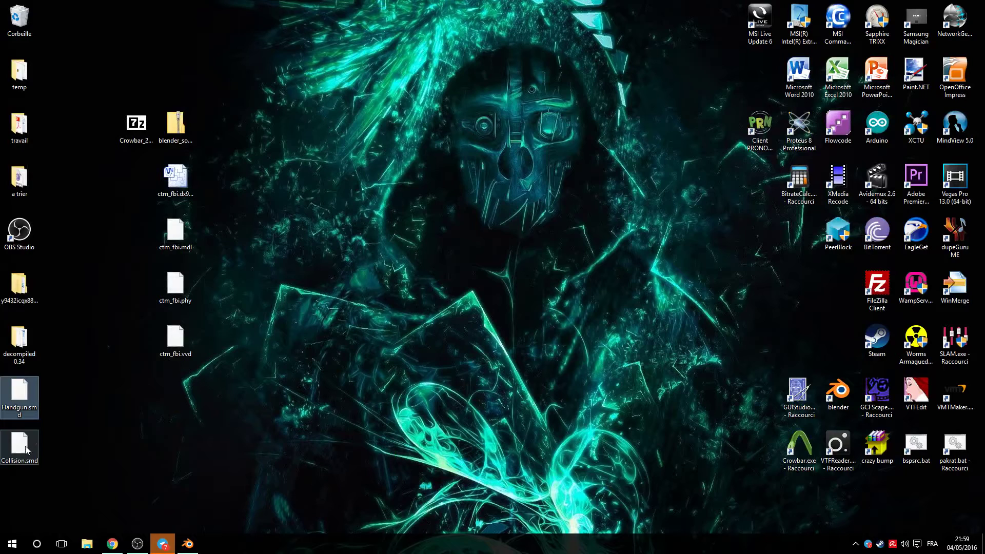
pyautogui.click(158, 433)
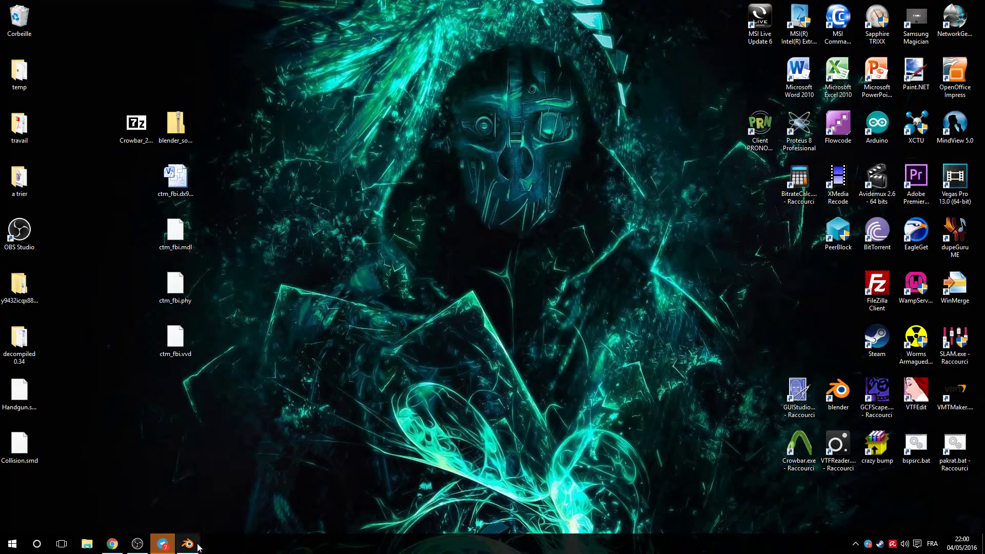
pyautogui.click(137, 544)
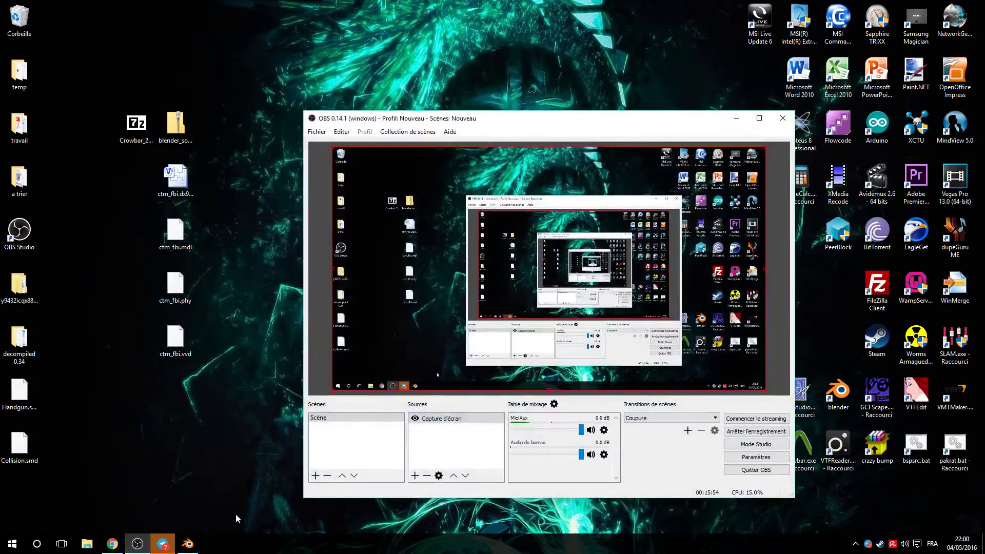
pyautogui.click(137, 544)
# Return to Blender and examine the handgun material's textures, including handgun_N.jpg and handgun_S.jpg.
pyautogui.click(187, 544)
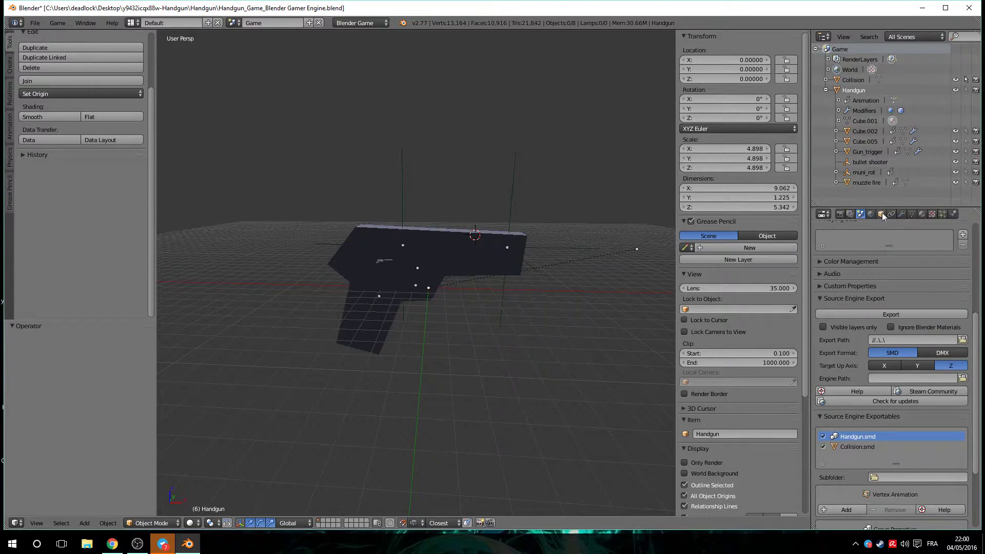
pyautogui.click(932, 215)
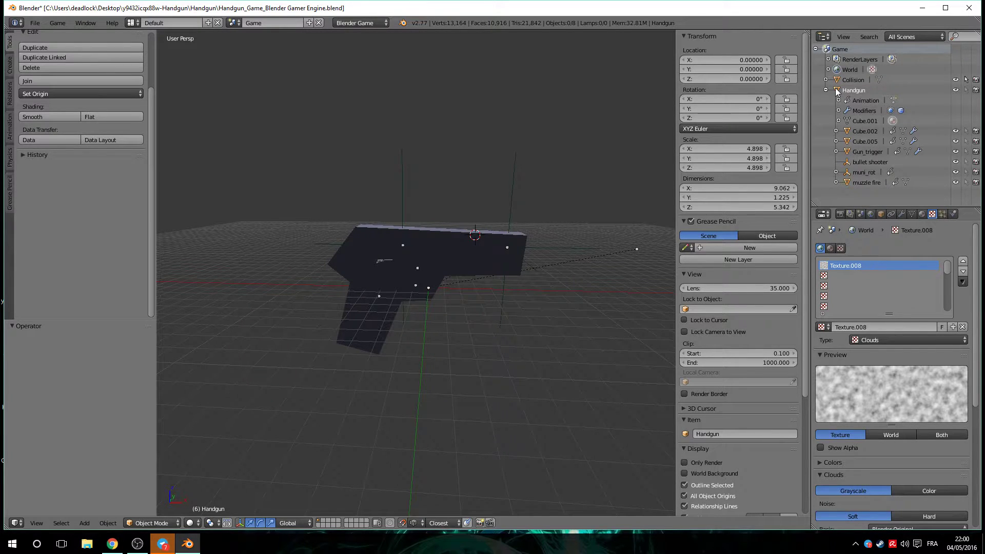
pyautogui.scroll(-3, 842, 279)
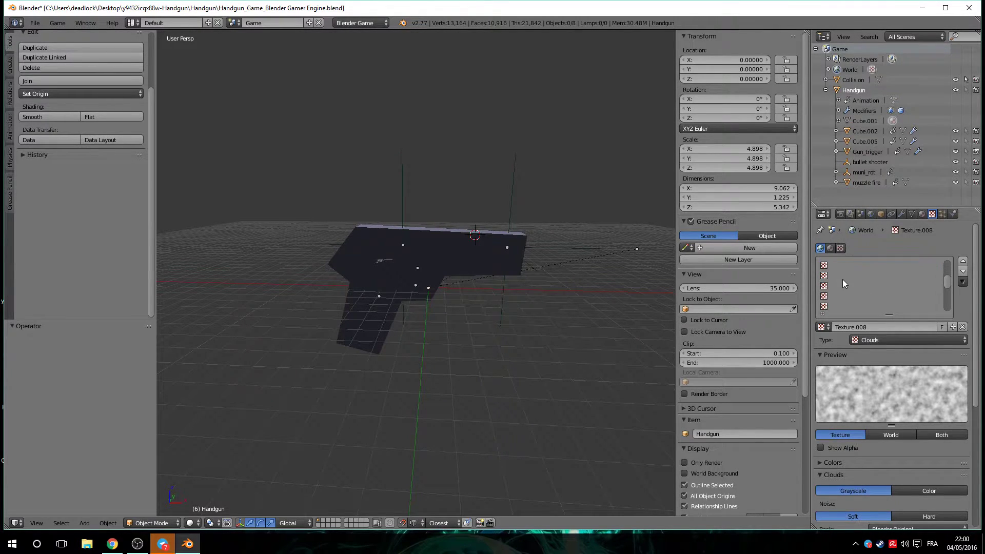
pyautogui.click(830, 247)
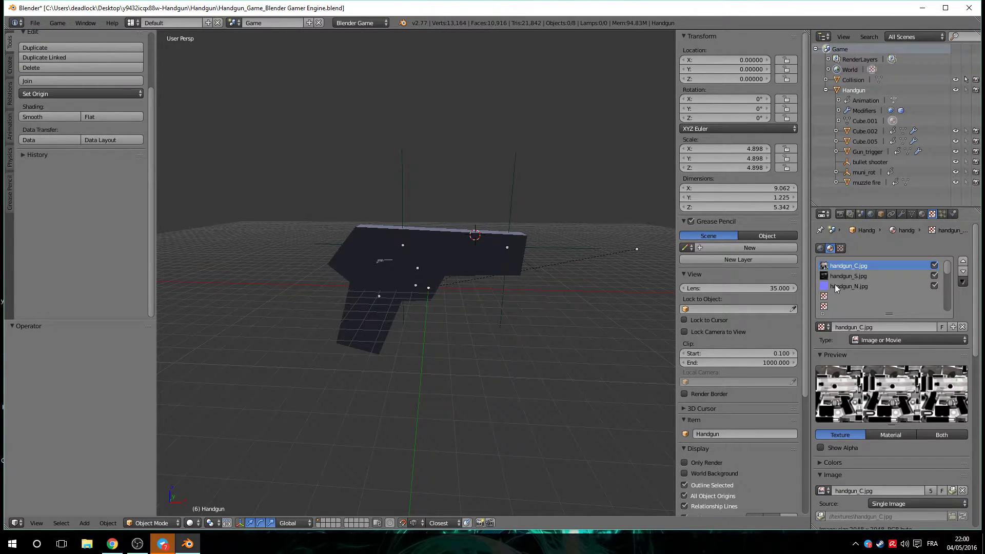
pyautogui.click(841, 286)
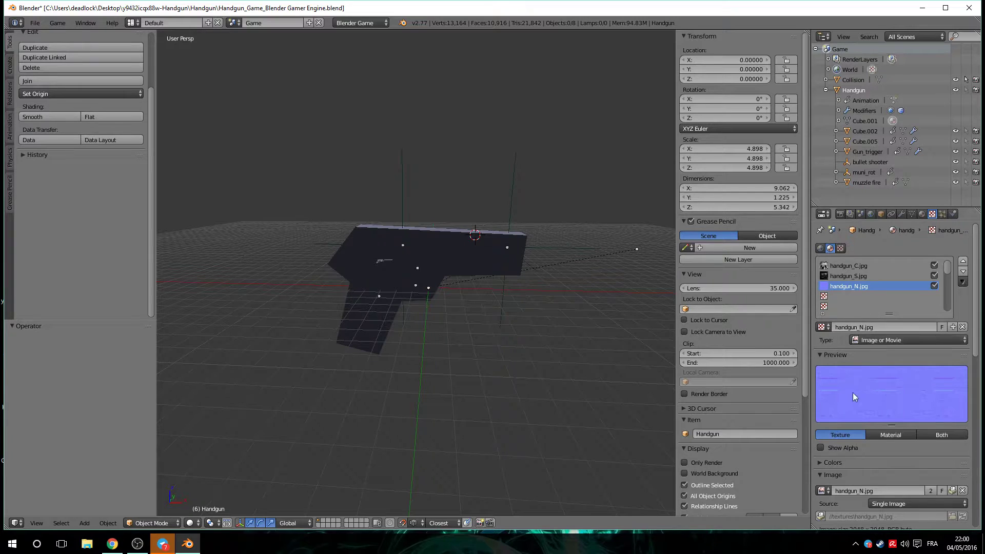
pyautogui.click(843, 275)
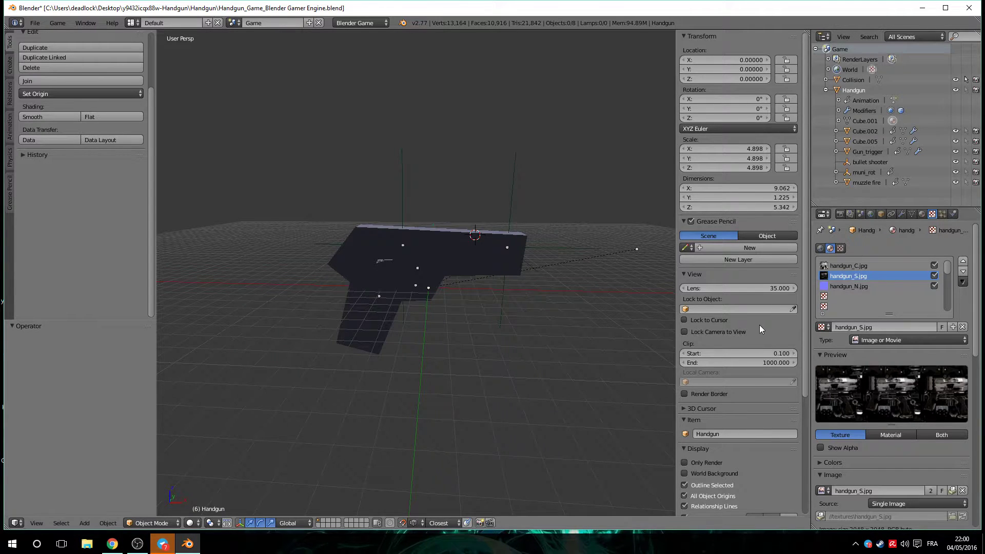
# Start saving the project under a new name and create a "Handgun Edited" folder on the desktop for it.
pyautogui.click(34, 23)
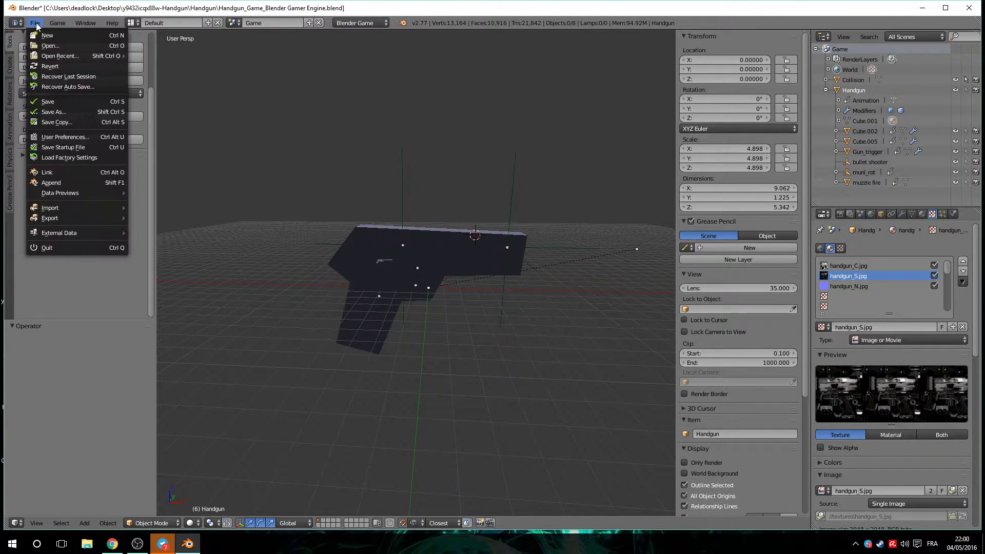
pyautogui.click(47, 111)
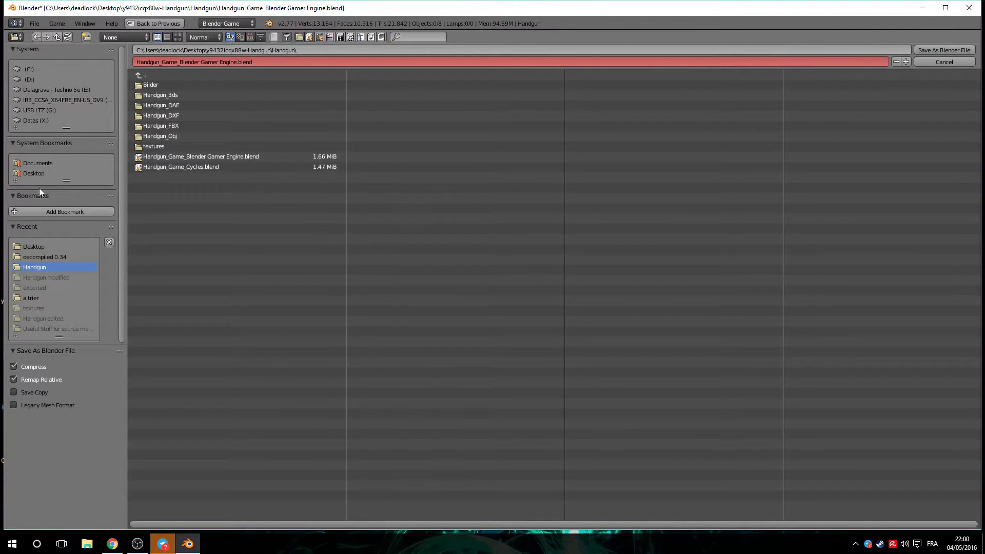
pyautogui.click(34, 173)
pyautogui.click(223, 50)
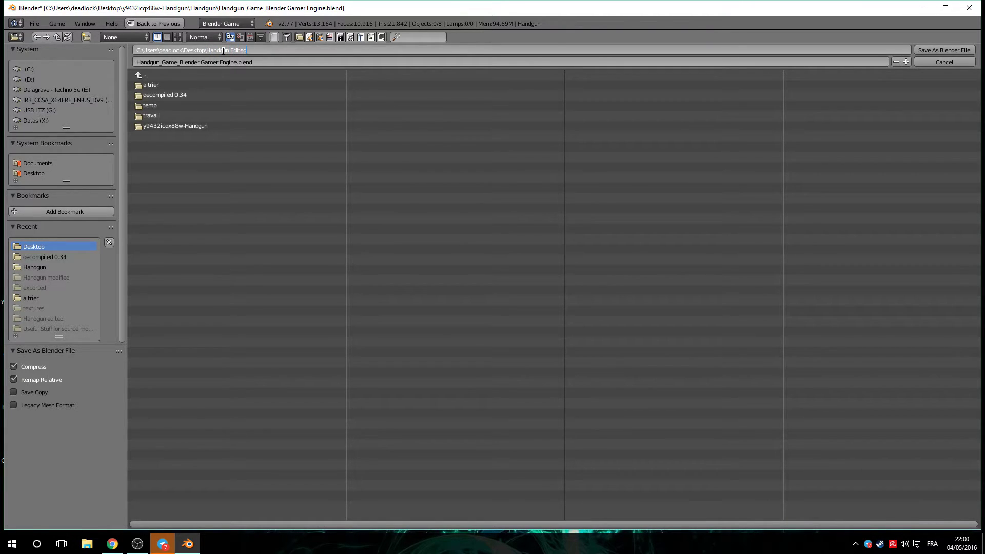
pyautogui.press('Return')
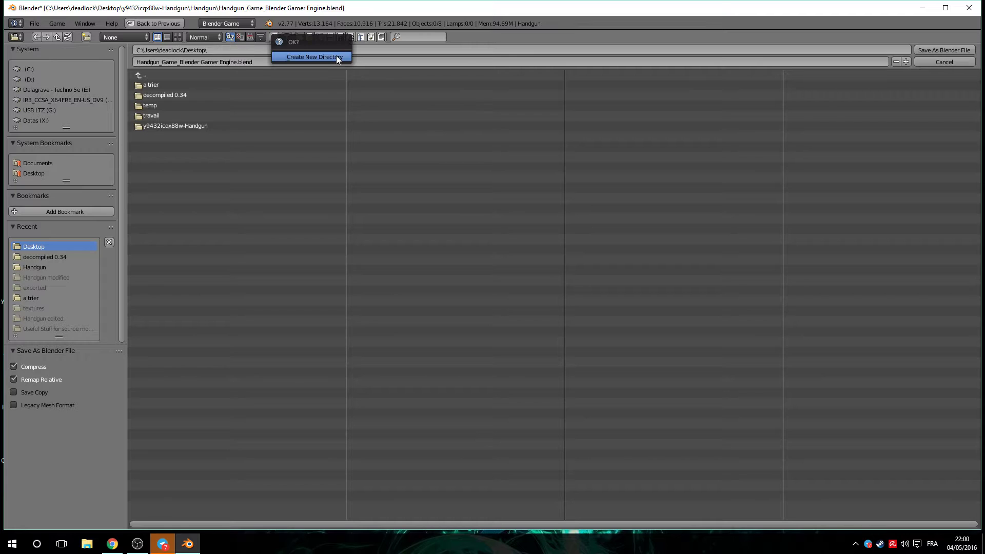
pyautogui.click(319, 57)
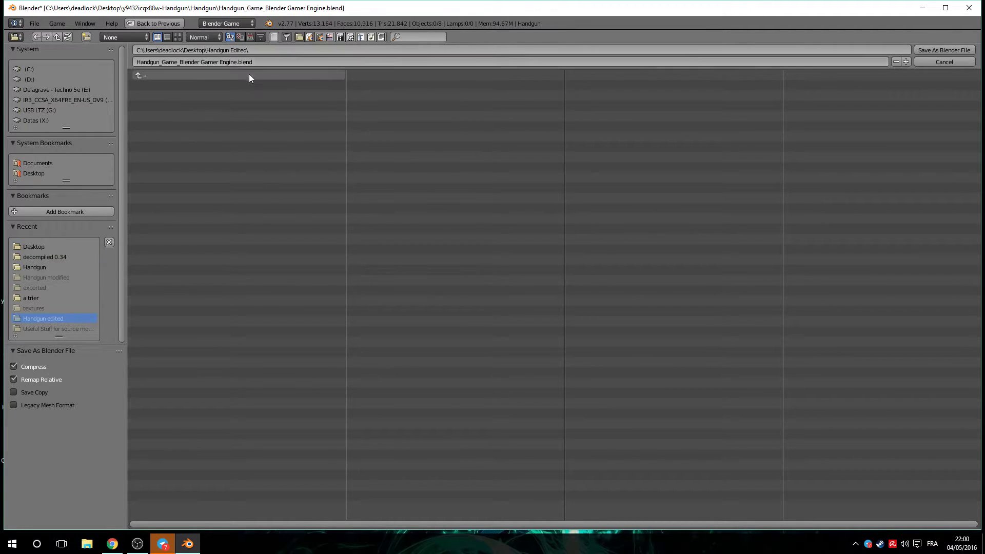
# Shorten the file name to Handgun.blend and save the project in the Handgun Edited folder.
pyautogui.click(236, 62)
pyautogui.moveTo(237, 62); pyautogui.dragTo(158, 62)
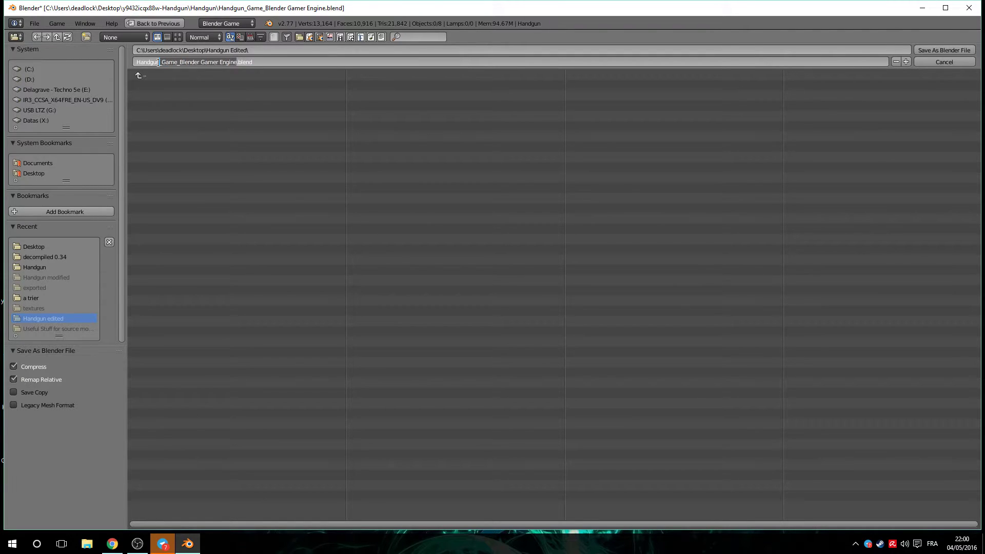
pyautogui.press('BackSpace')
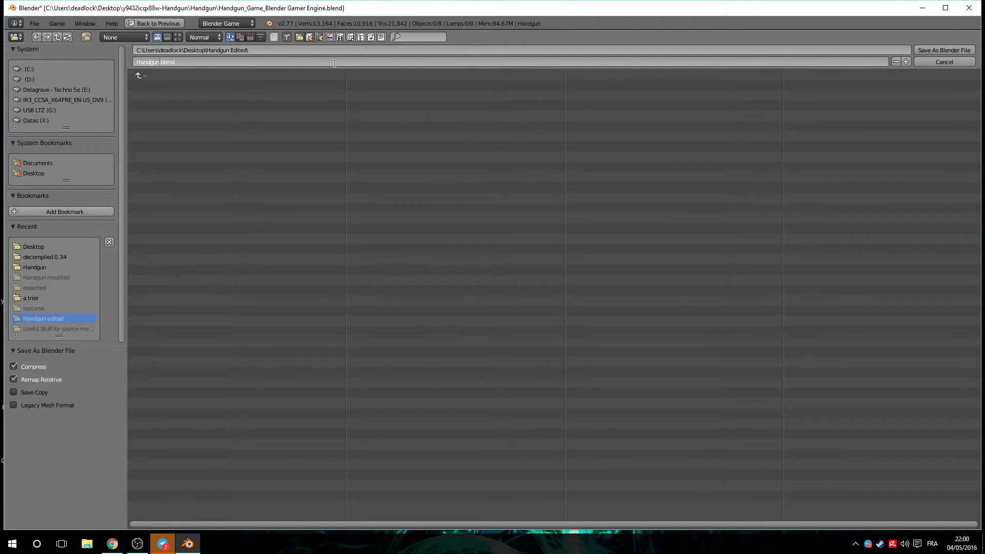
pyautogui.click(934, 49)
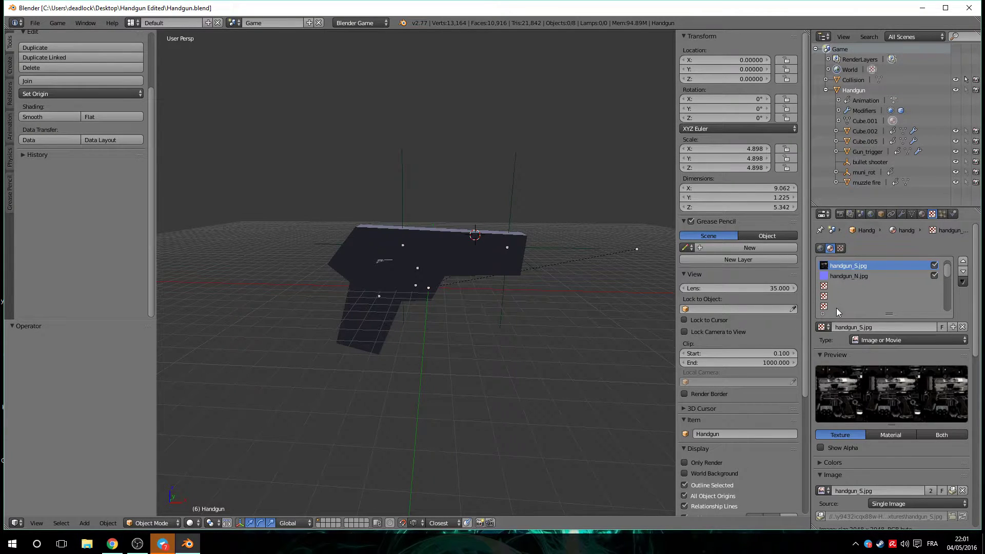
# Unpack the handgun_S.jpg image by creating it in the project's local textures folder.
pyautogui.scroll(-5, 844, 447)
pyautogui.scroll(-1, 854, 442)
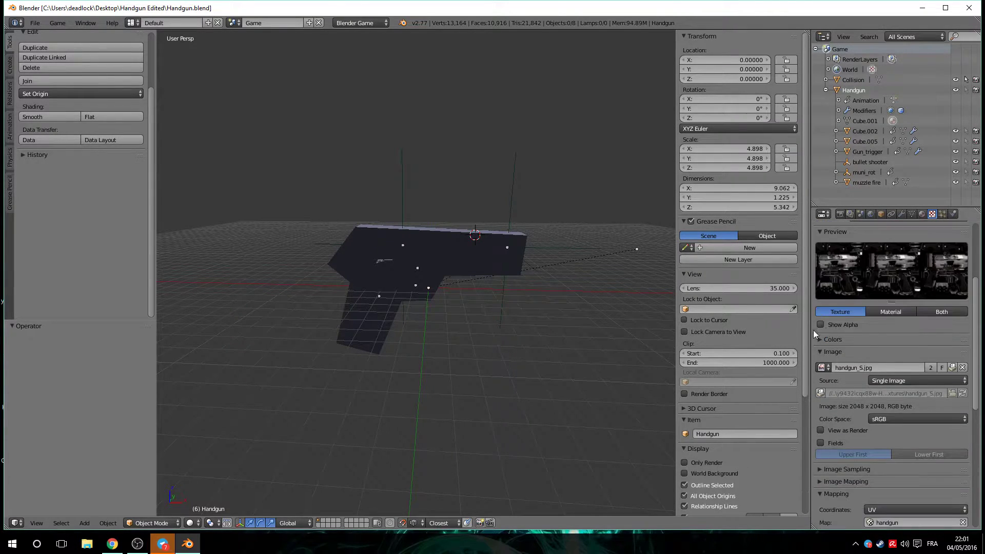
pyautogui.click(820, 392)
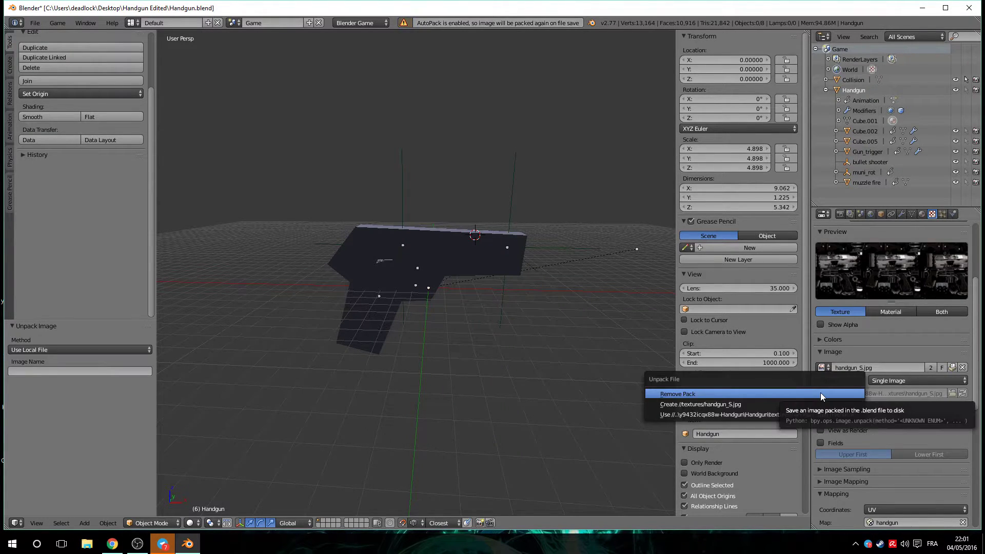
pyautogui.click(720, 404)
# Select the handgun_C.jpg texture and unpack its image into the project's local textures folder.
pyautogui.scroll(3, 875, 338)
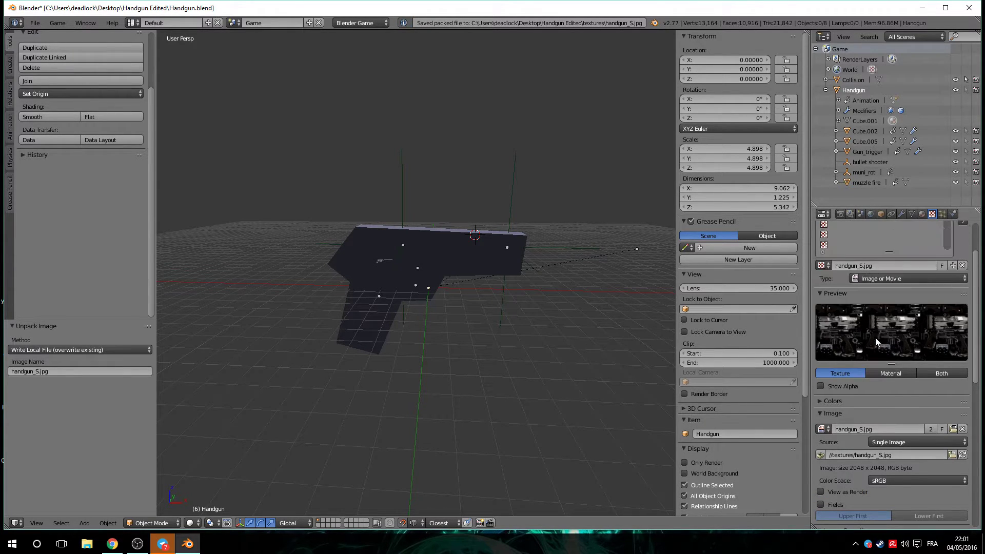
pyautogui.scroll(2, 865, 277)
pyautogui.scroll(1, 856, 269)
pyautogui.click(844, 246)
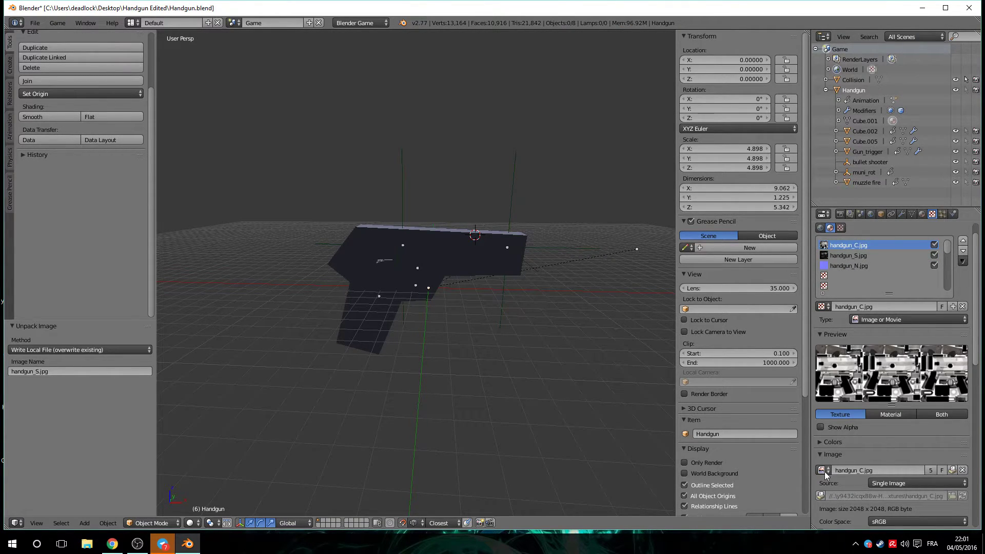
pyautogui.click(820, 496)
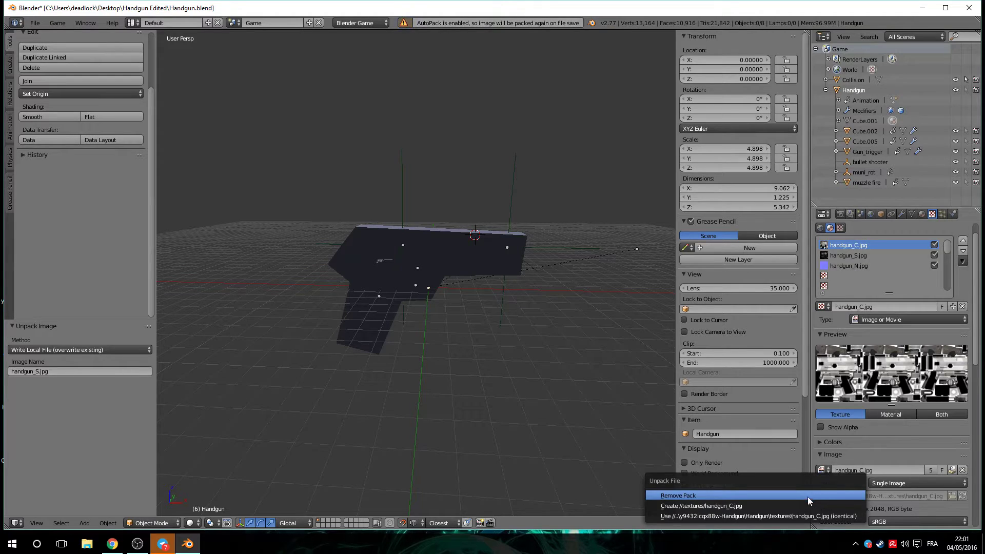
pyautogui.click(772, 516)
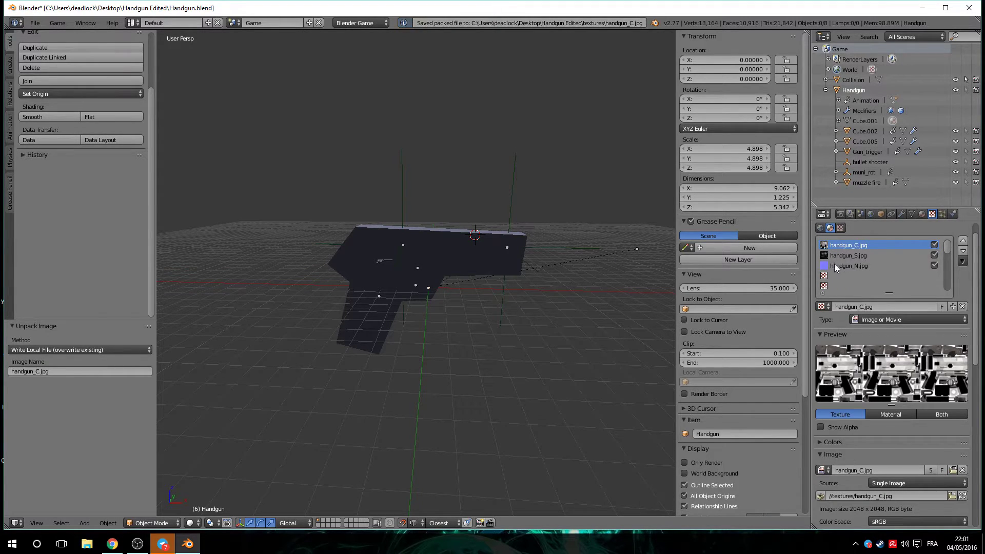
# Select the handgun_N.jpg texture and unpack its image into the project's local textures folder.
pyautogui.click(834, 265)
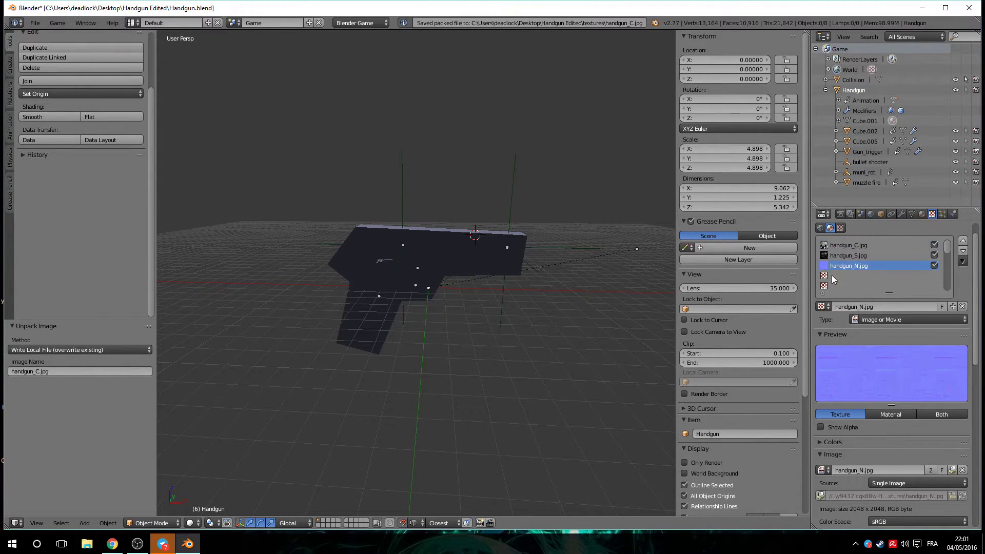
pyautogui.click(820, 495)
pyautogui.click(789, 506)
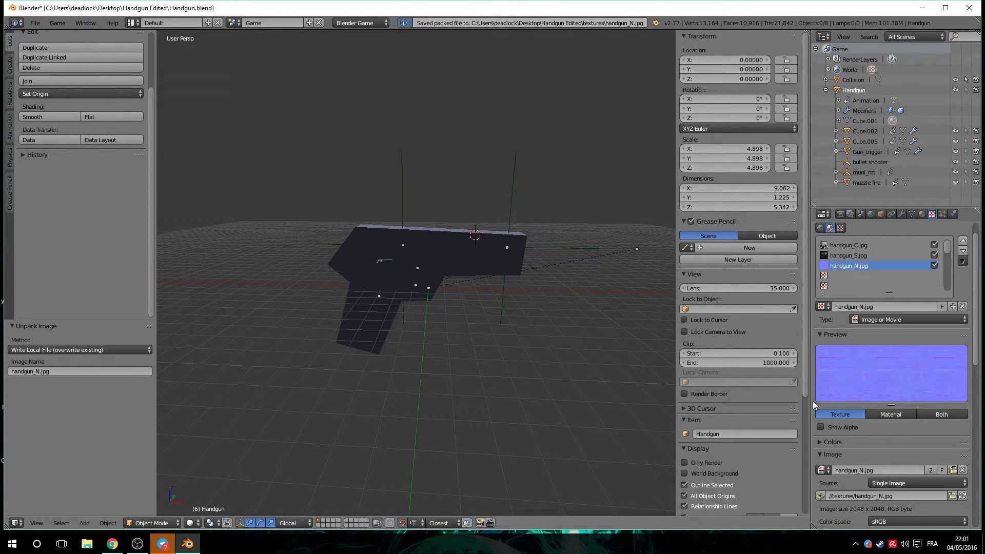
# Minimize Blender and open the textures folder inside Handgun Edited on the desktop to check the unpacked images.
pyautogui.click(920, 7)
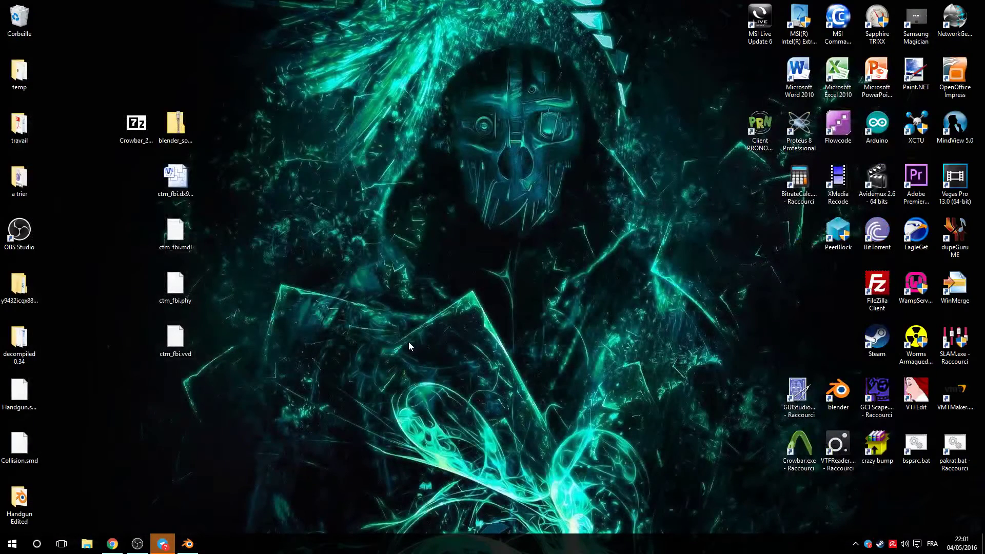
pyautogui.doubleClick(19, 499)
pyautogui.doubleClick(251, 208)
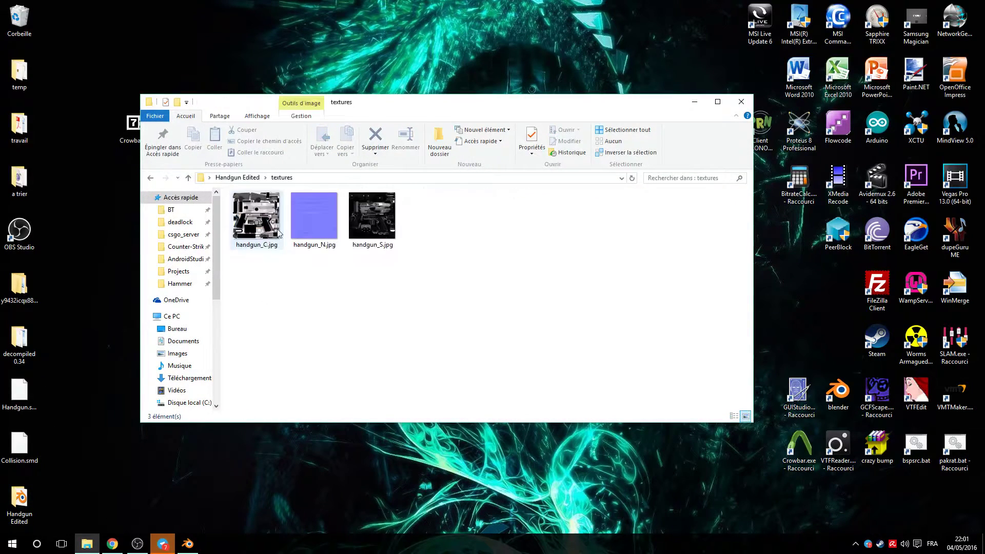
# Preview the handgun_S.jpg texture, close the preview, and permanently delete the file from the textures folder.
pyautogui.doubleClick(384, 237)
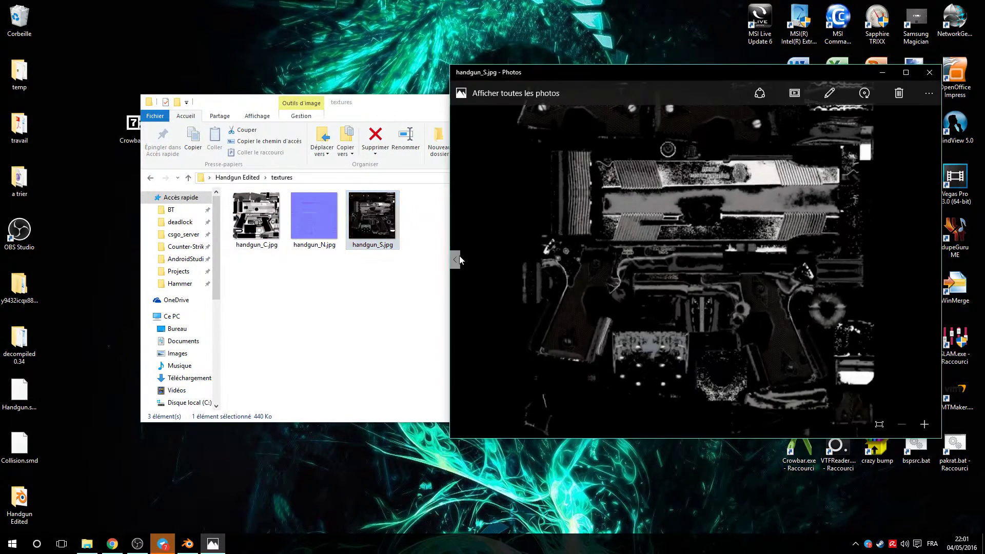
pyautogui.click(929, 73)
pyautogui.hotkey('shift', 'Delete')
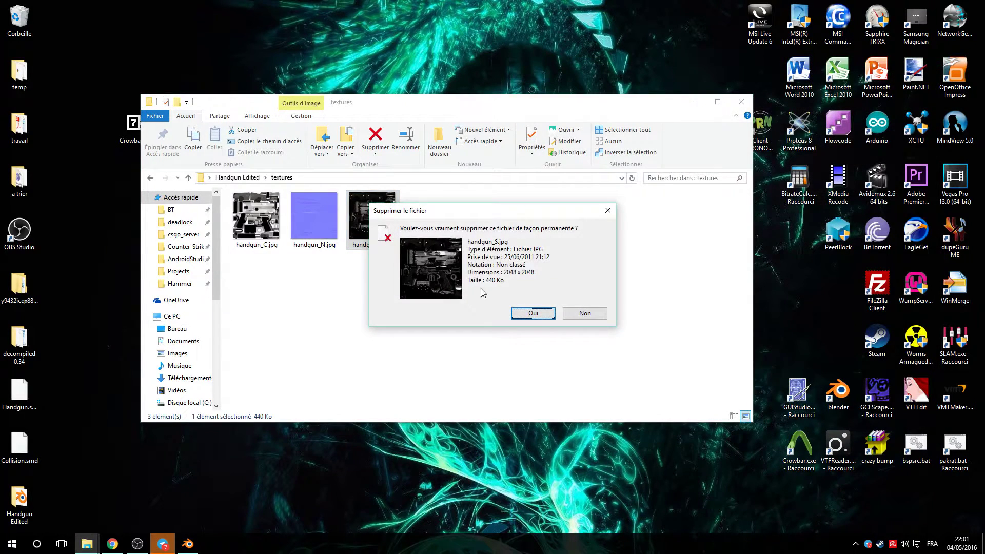
pyautogui.click(528, 311)
# Preview the handgun_C.jpg color texture in the image viewer and close it again.
pyautogui.click(235, 219)
pyautogui.press('Right')
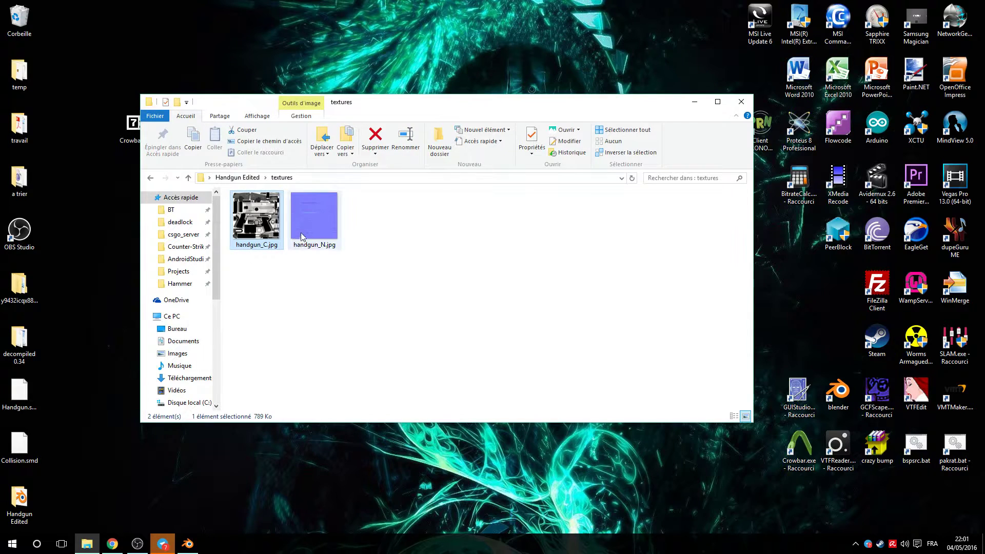
pyautogui.doubleClick(248, 230)
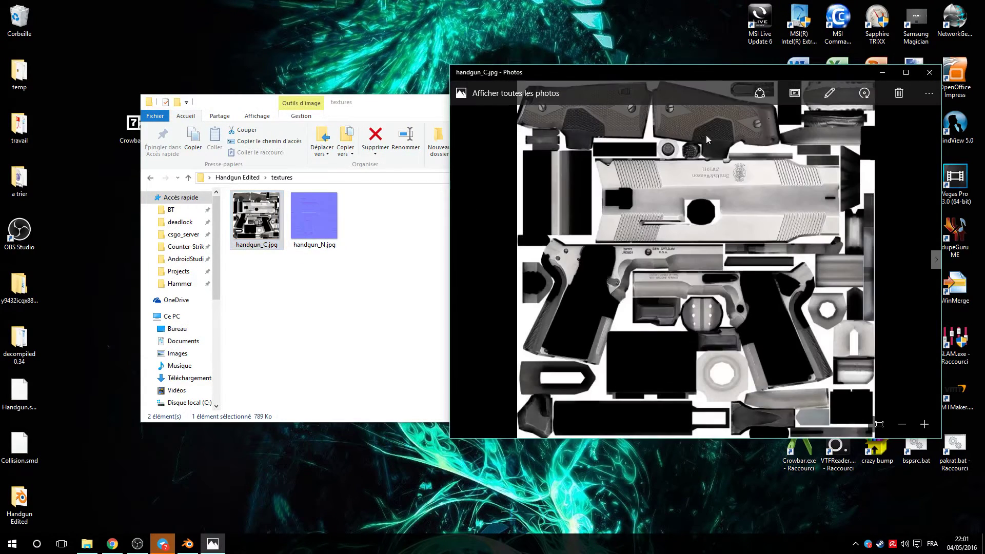
pyautogui.click(929, 72)
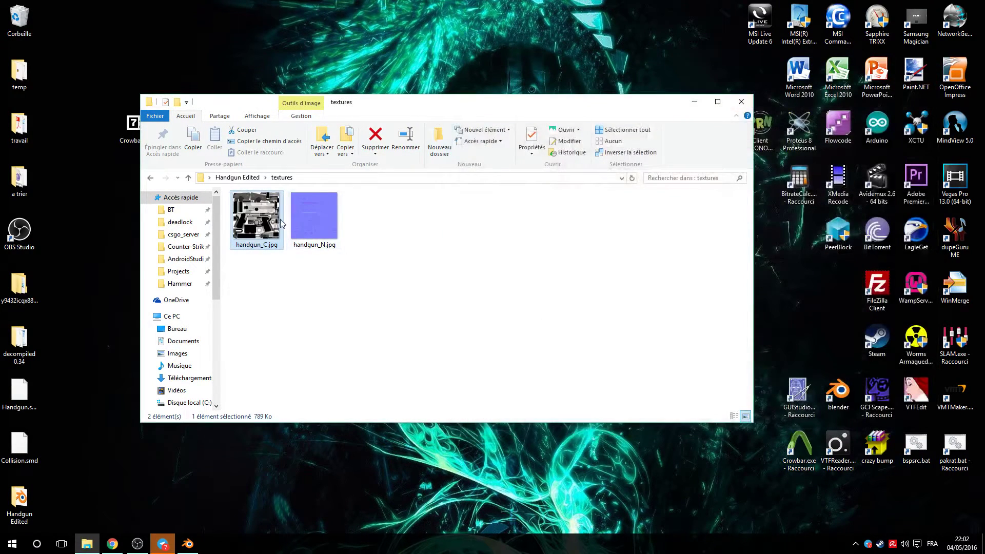
# Examine the image dimensions of handgun_C.jpg in its file properties details.
pyautogui.rightClick(246, 223)
pyautogui.click(307, 456)
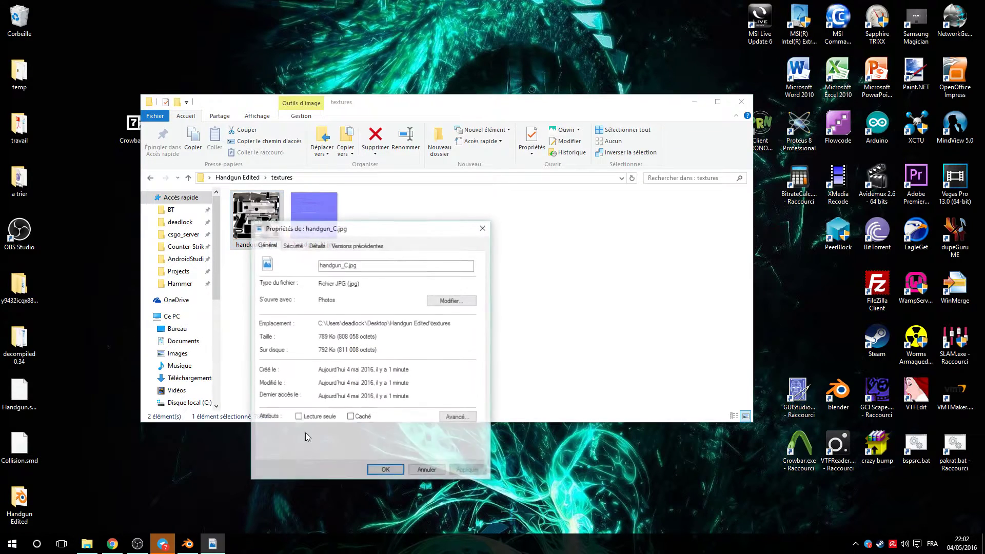
pyautogui.click(336, 244)
pyautogui.click(316, 245)
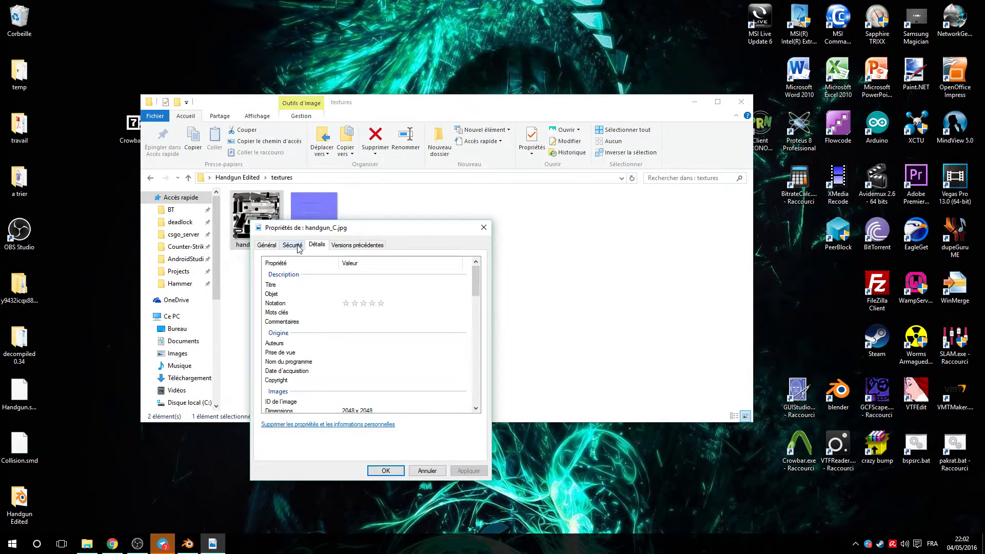
pyautogui.scroll(-2, 395, 405)
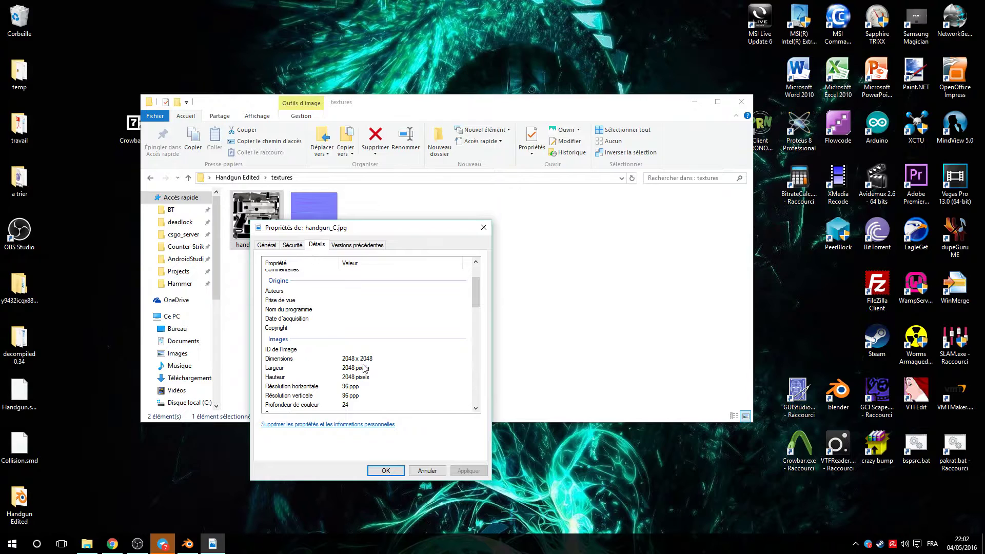
pyautogui.click(484, 227)
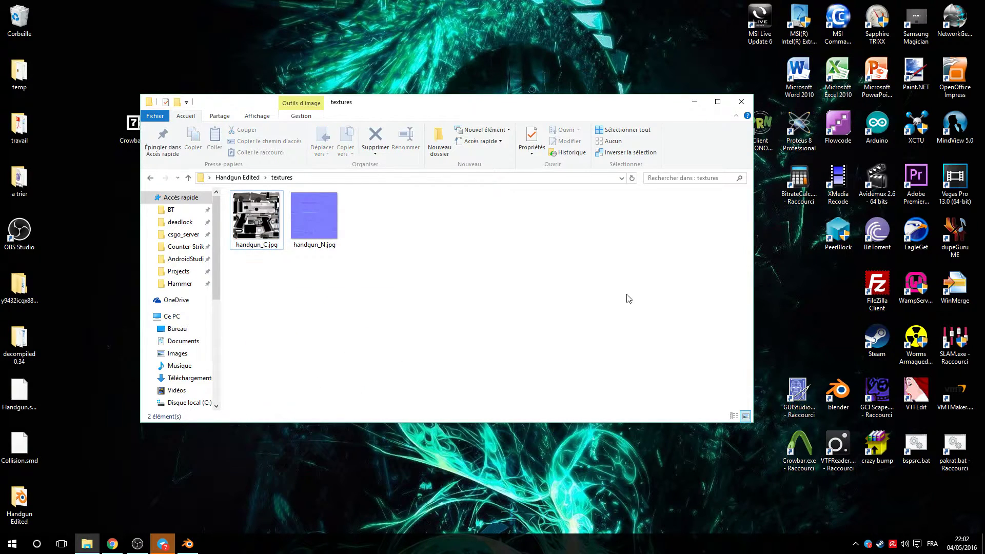
pyautogui.click(921, 392)
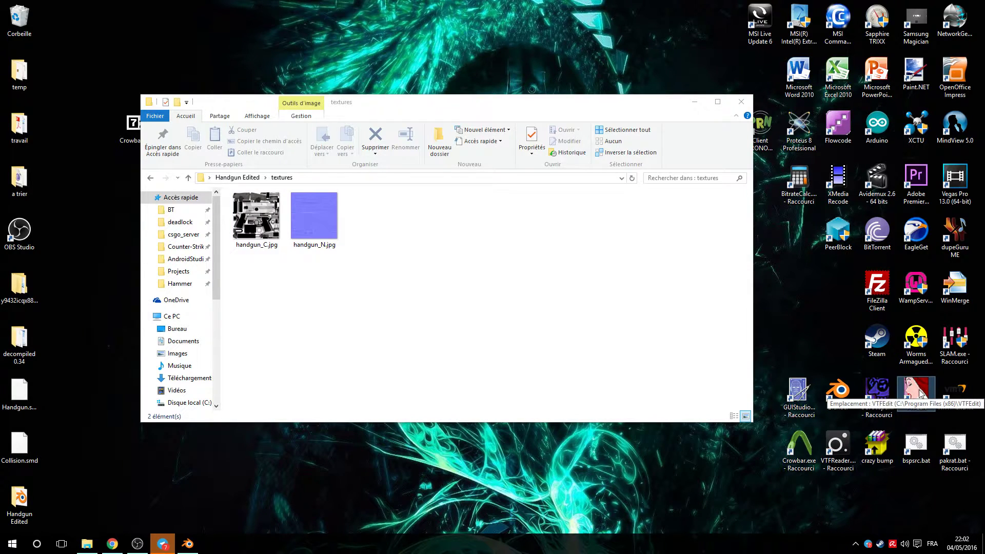
pyautogui.doubleClick(917, 393)
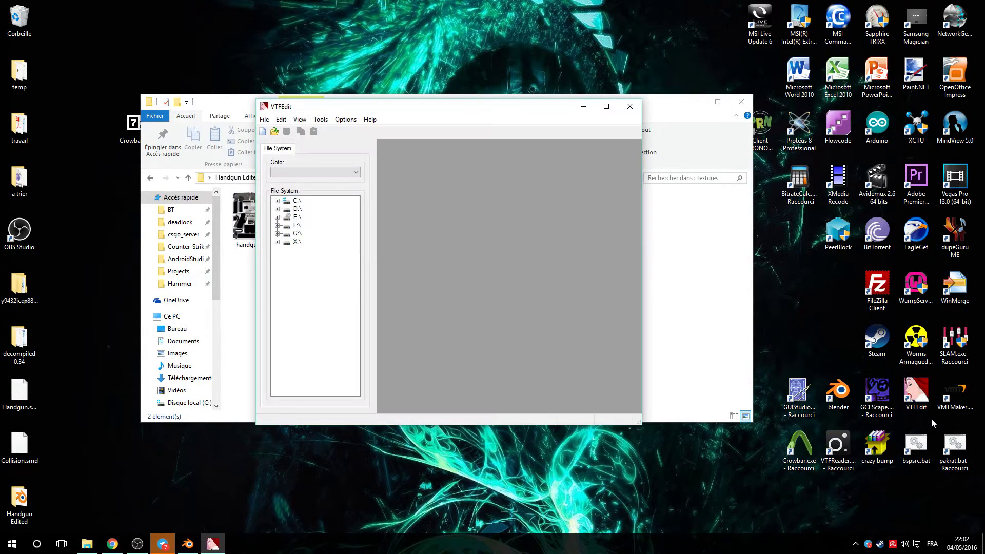
pyautogui.click(630, 108)
# Import handgun_C.jpg into VTFEdit with DXT1 normal format and DXT5 alpha format, and save it as handgun.vtf in Documents.
pyautogui.moveTo(256, 218); pyautogui.dragTo(915, 393)
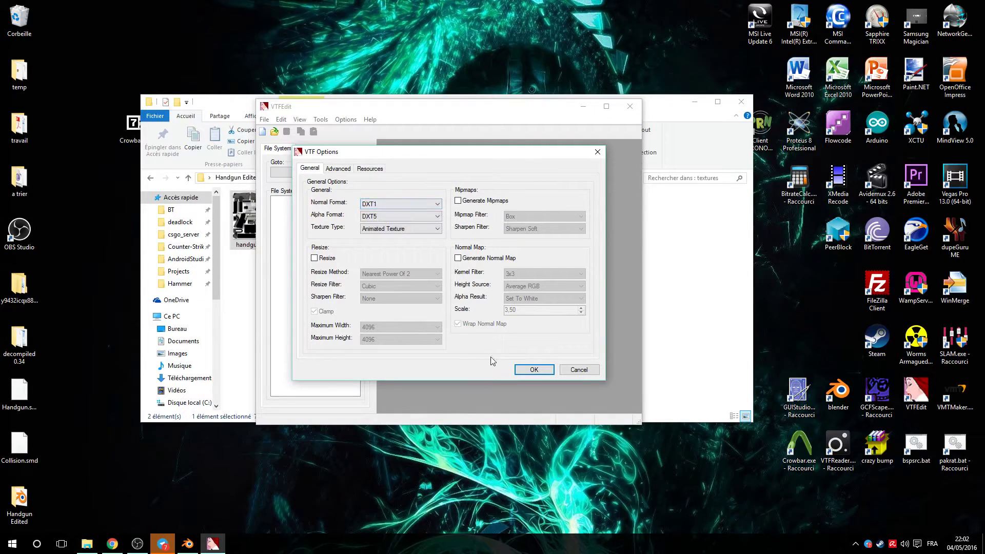
pyautogui.click(534, 370)
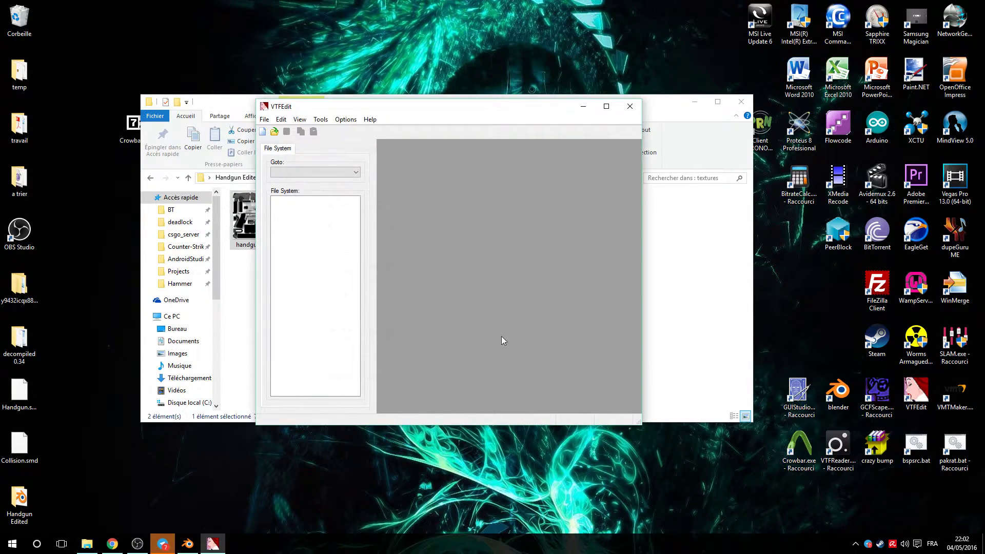
pyautogui.click(265, 120)
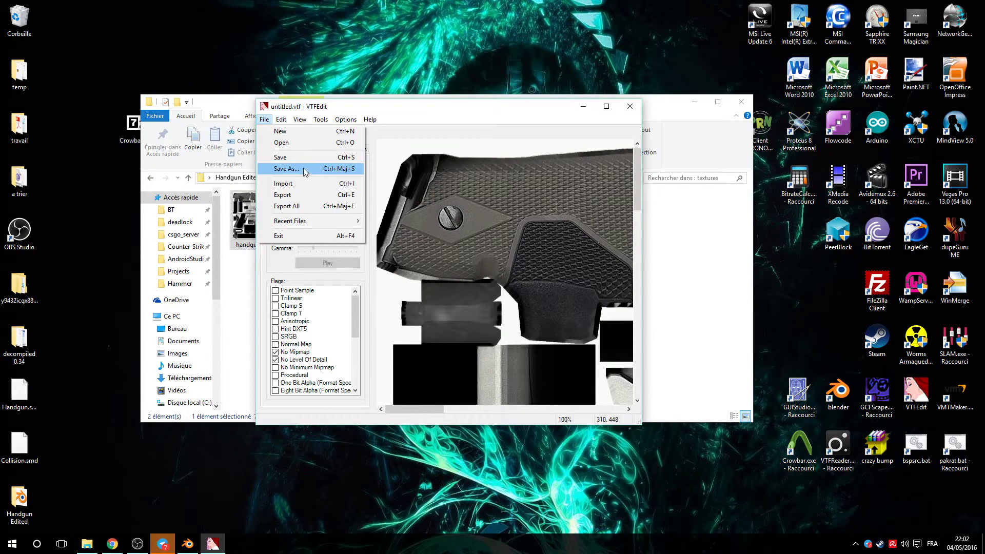
pyautogui.click(286, 169)
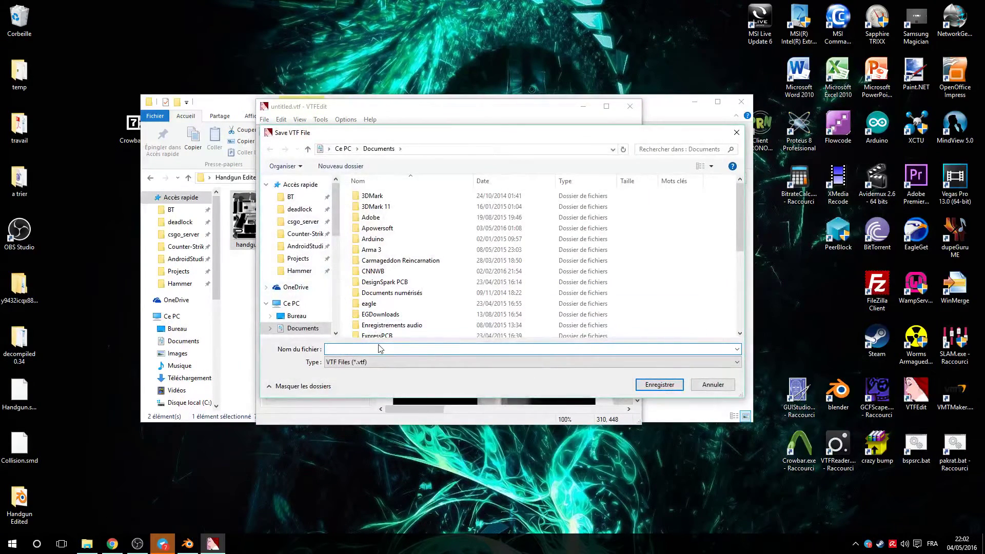
pyautogui.write('hannd')
pyautogui.press('BackSpace')
pyautogui.press('BackSpace')
pyautogui.write('dgun')
pyautogui.click(649, 382)
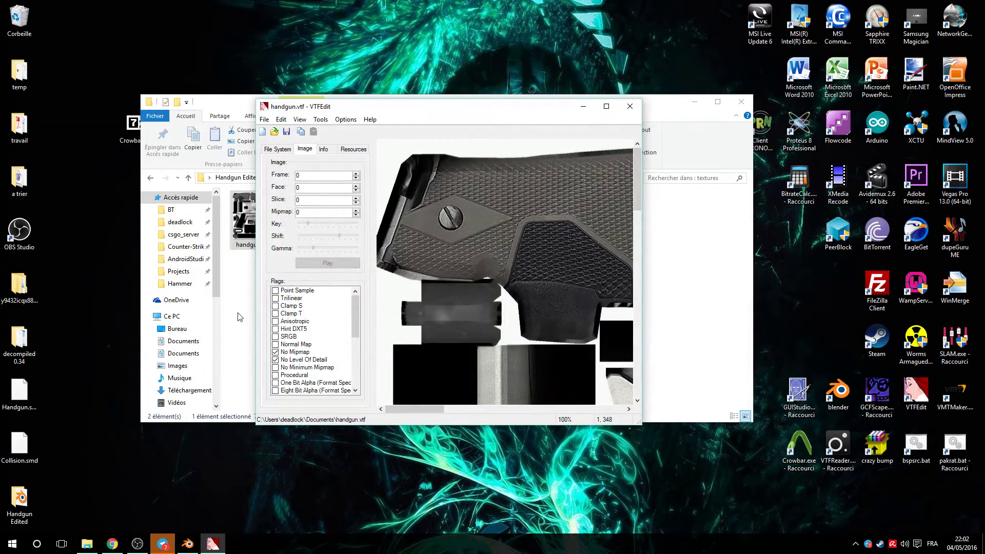
# Check the textures folder for the VTF file and move its window aside to return to VTFEdit.
pyautogui.click(239, 317)
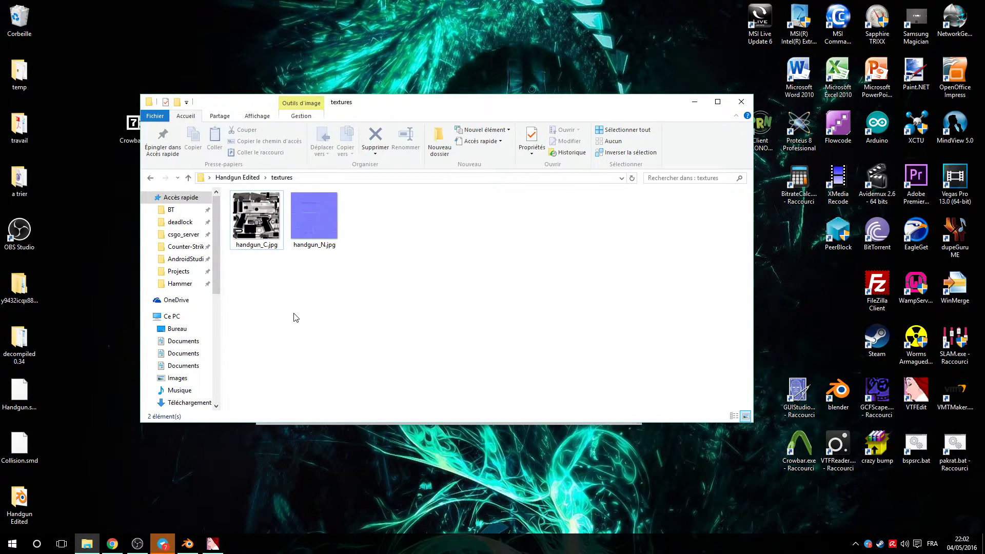
pyautogui.moveTo(390, 104); pyautogui.dragTo(548, 148)
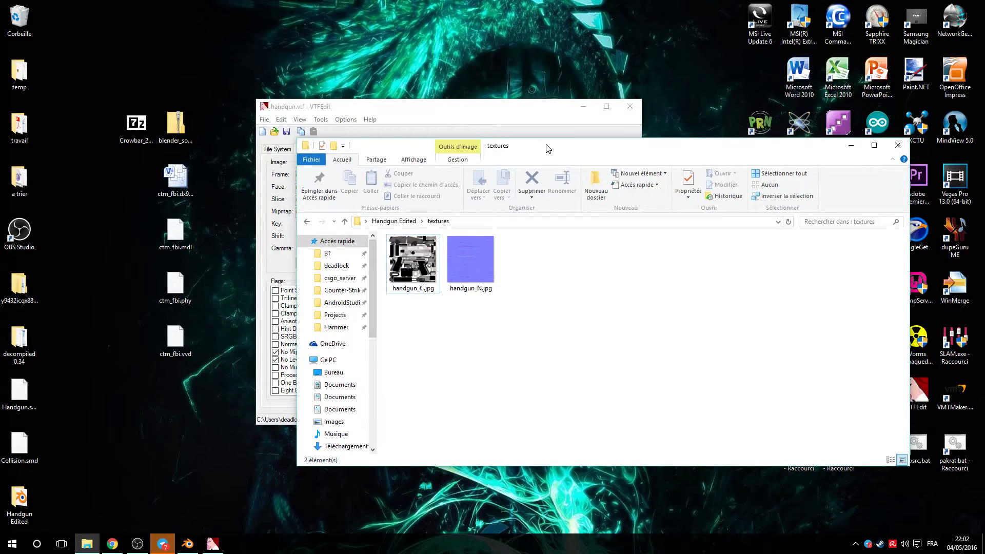
pyautogui.click(450, 114)
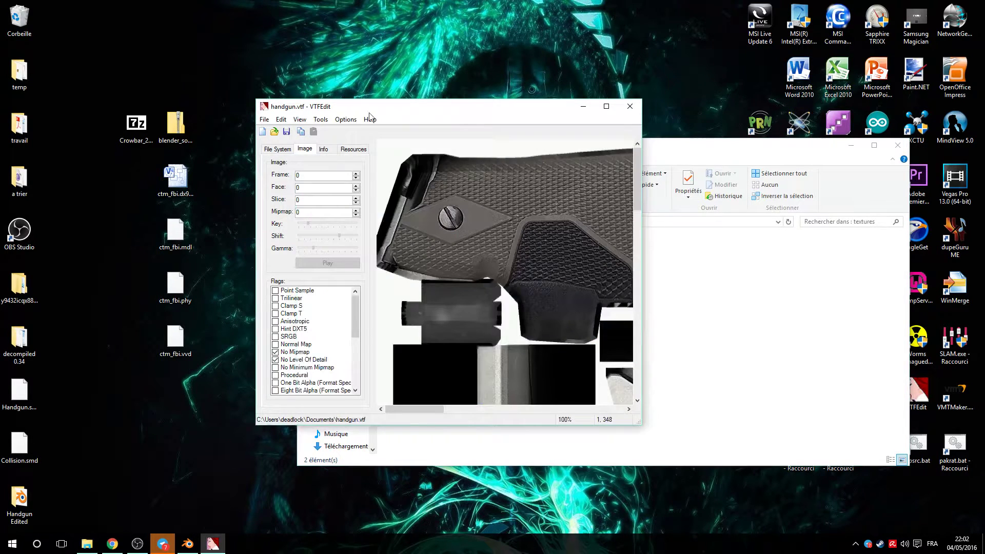
# Save the texture as handgun.vtf in the textures folder inside Handgun Edited on the desktop.
pyautogui.click(265, 119)
pyautogui.click(293, 169)
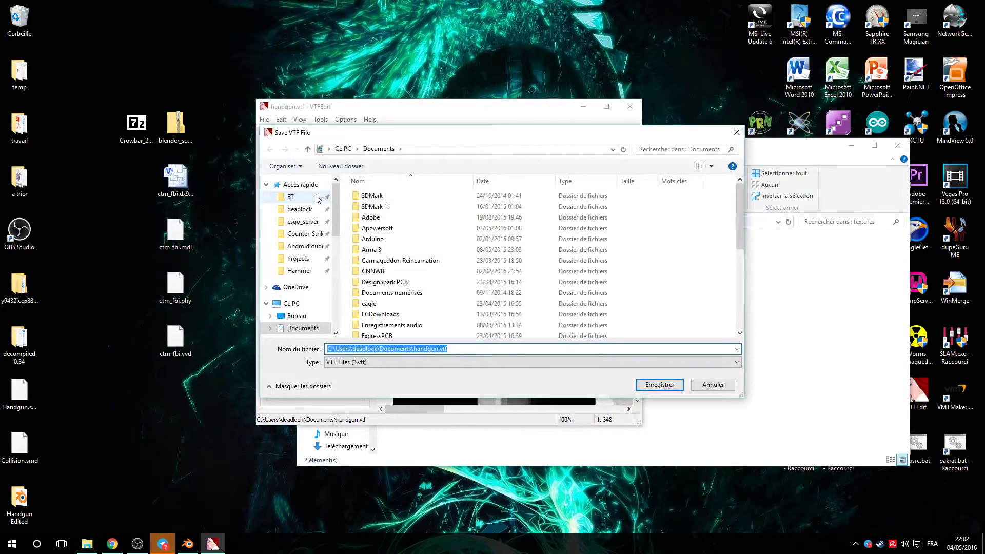
pyautogui.click(296, 316)
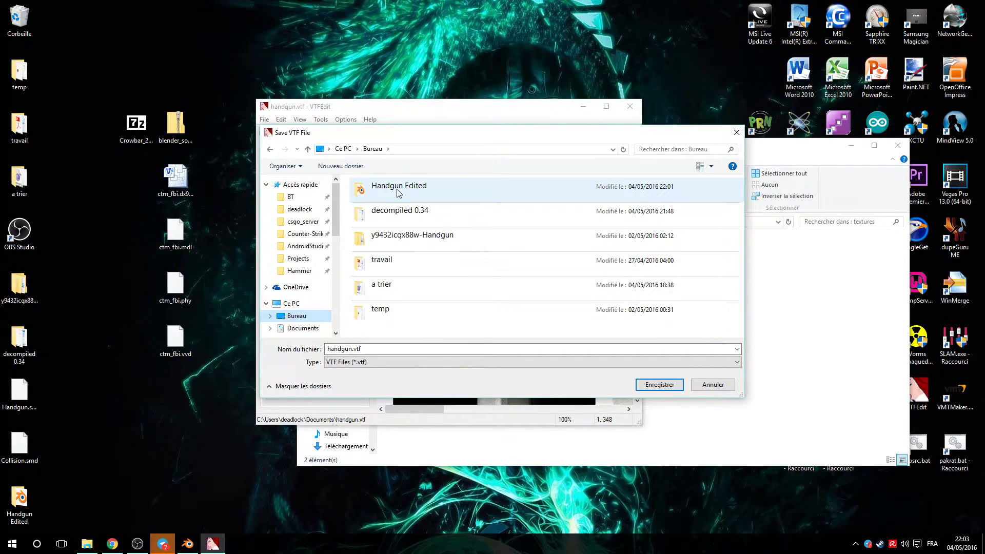
pyautogui.doubleClick(398, 189)
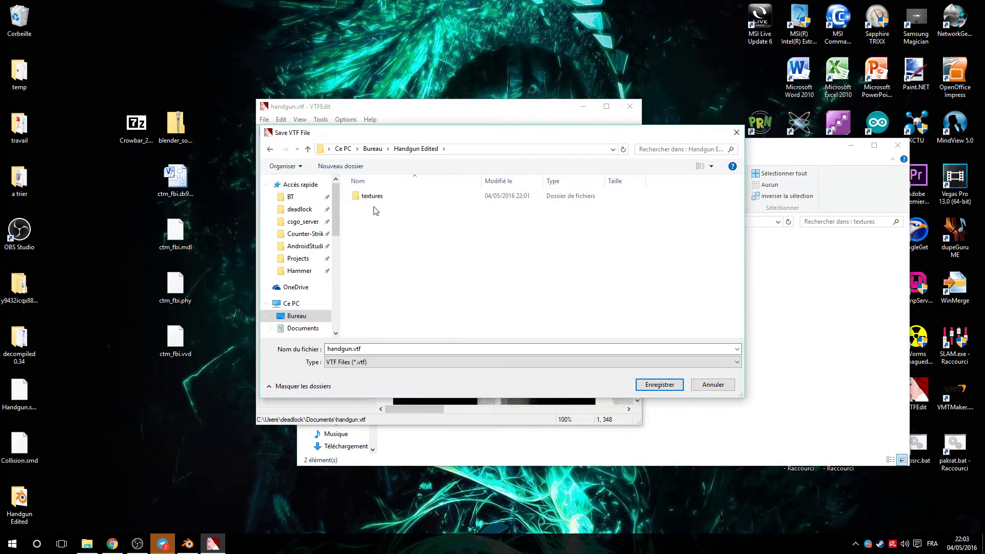
pyautogui.doubleClick(371, 196)
pyautogui.click(658, 385)
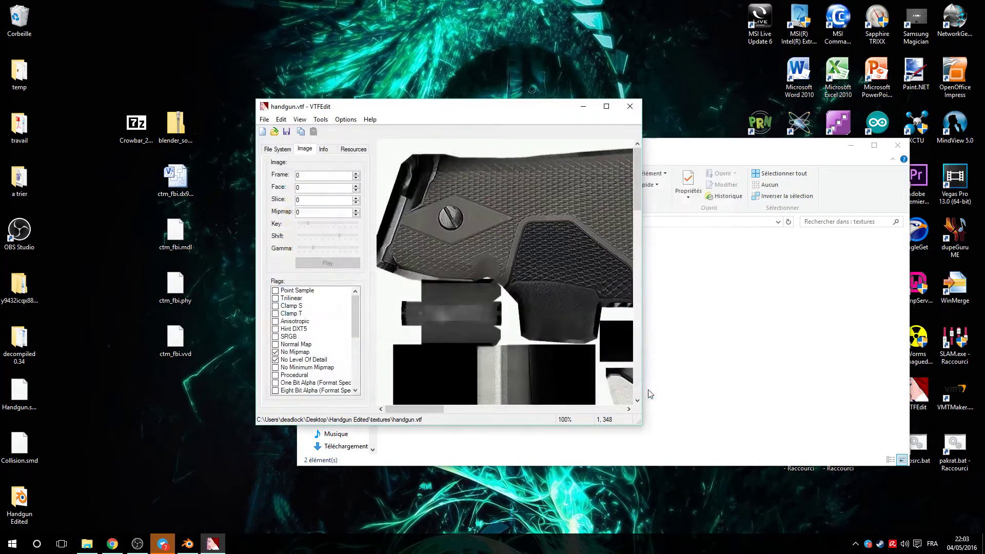
# Check the textures folder for handgun.vtf, and close both the folder window and VTFEdit.
pyautogui.click(105, 328)
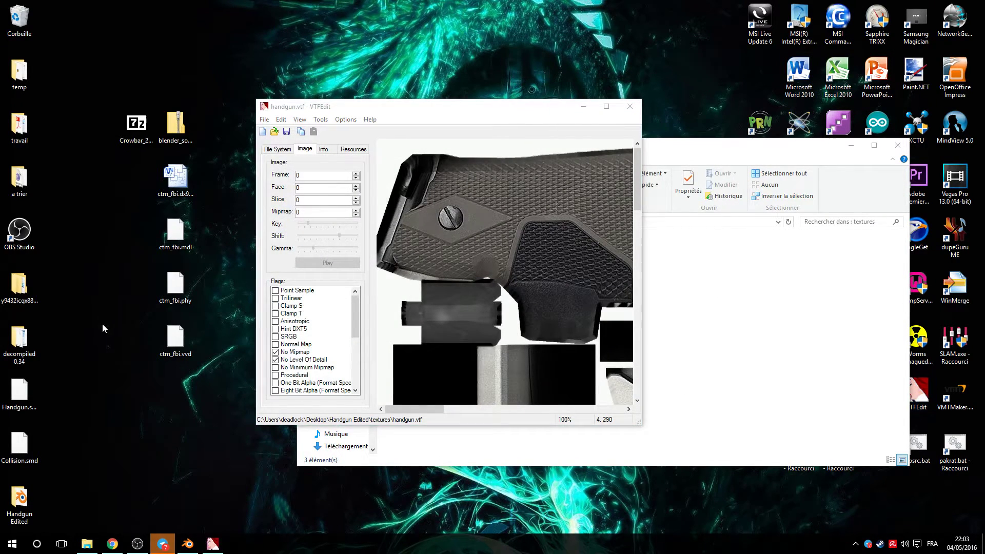
pyautogui.click(88, 545)
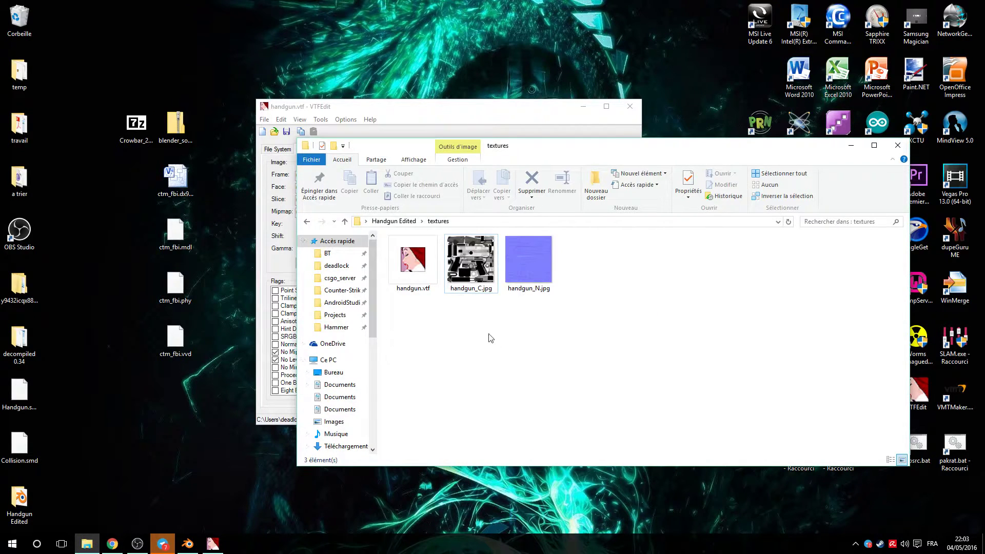
pyautogui.click(413, 270)
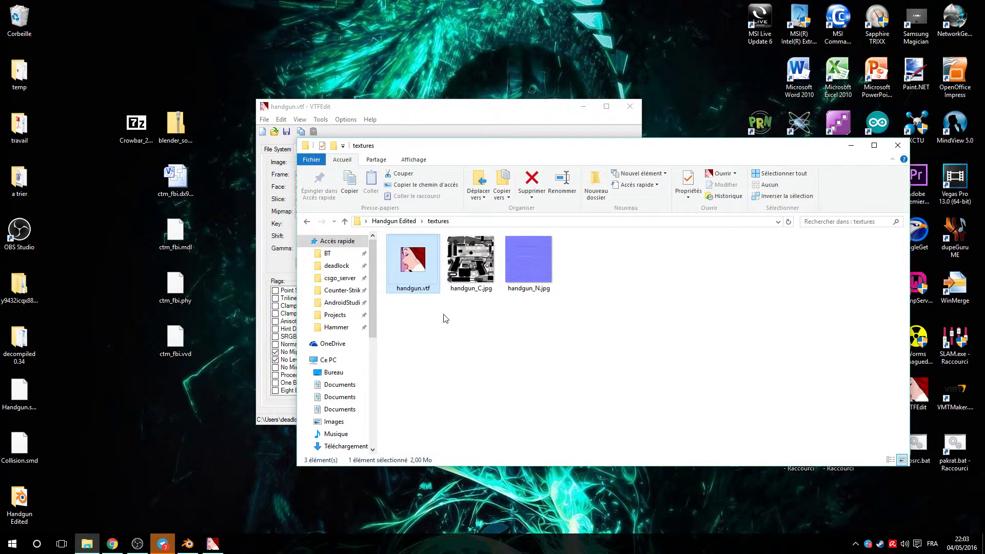
pyautogui.click(897, 145)
pyautogui.click(264, 120)
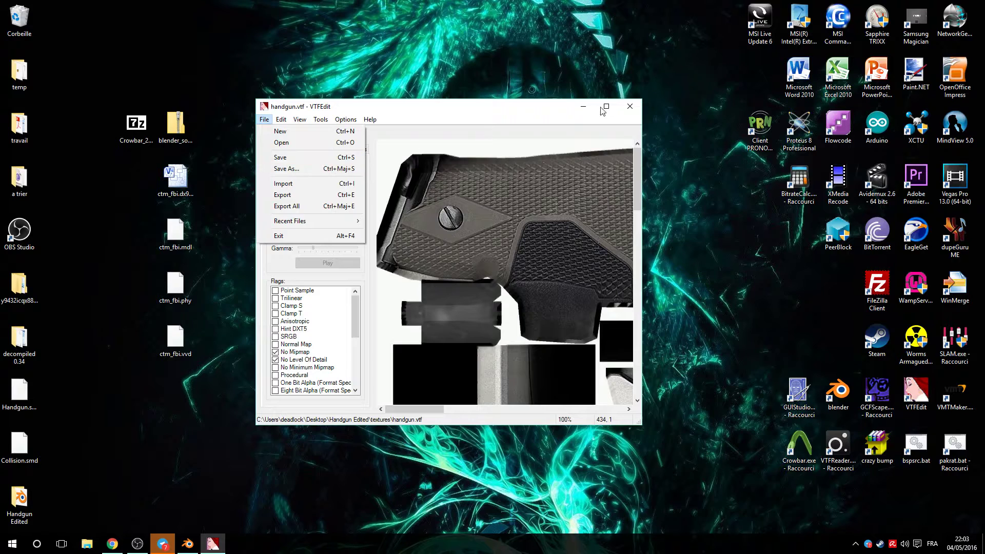
pyautogui.click(630, 106)
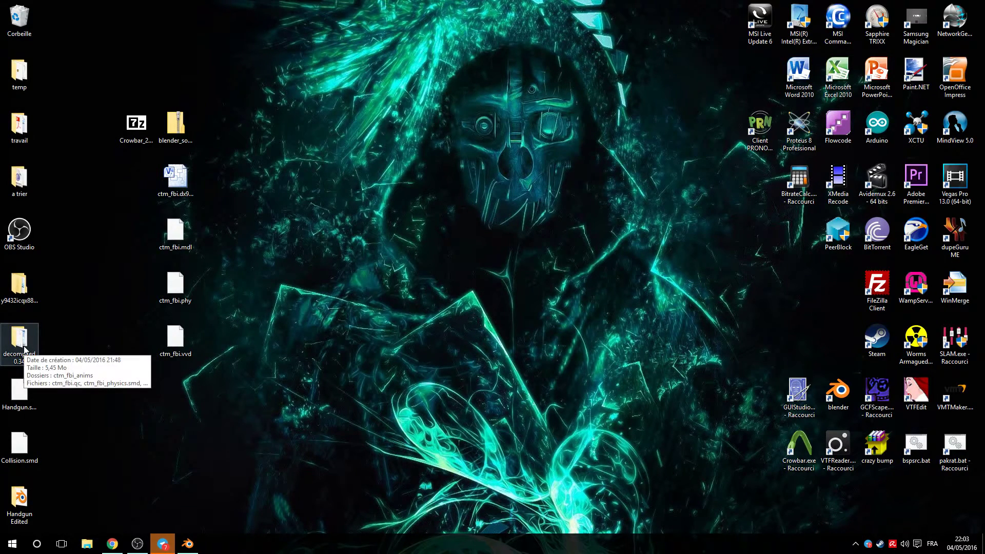
# Open handgun_C.jpg from the textures folder inside Handgun Edited in Paint.NET.
pyautogui.doubleClick(19, 500)
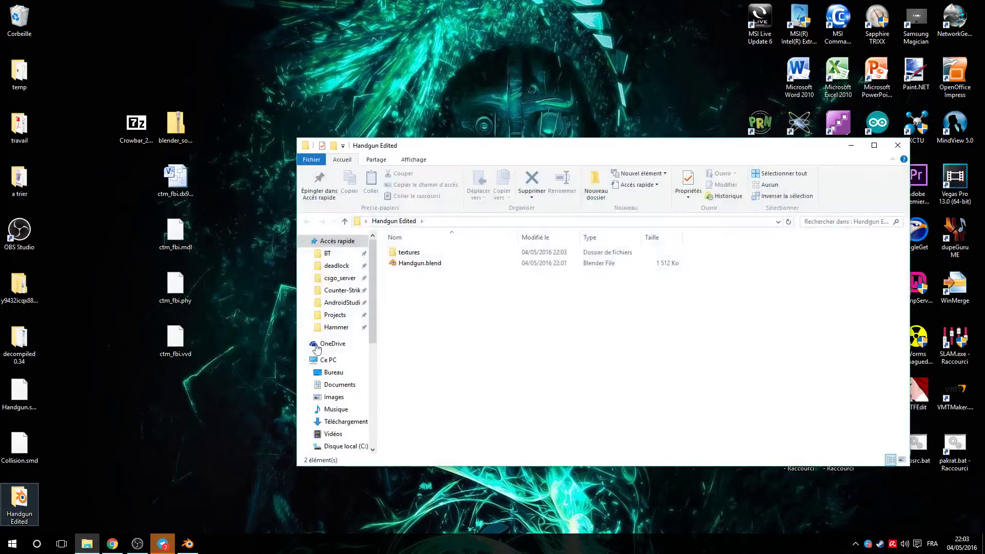
pyautogui.doubleClick(406, 254)
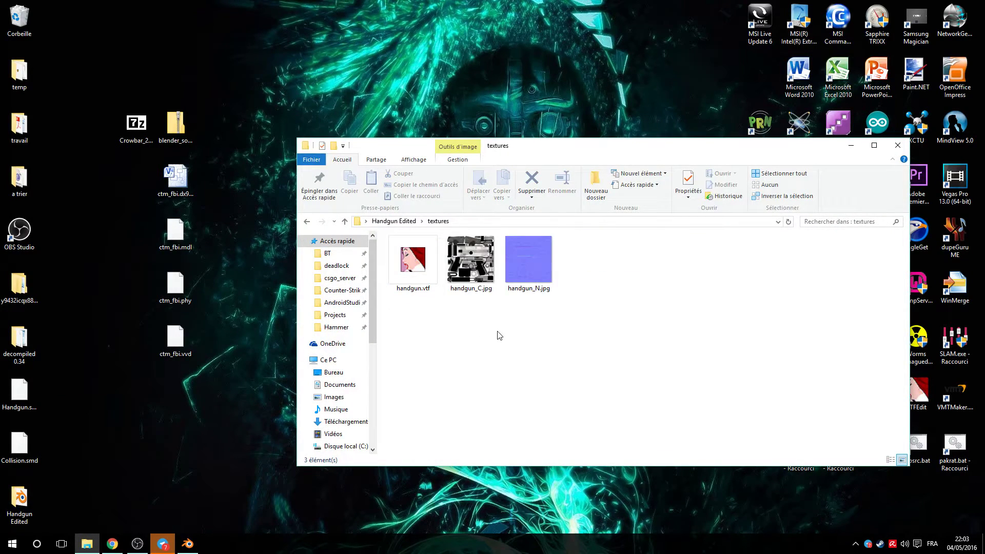
pyautogui.rightClick(475, 259)
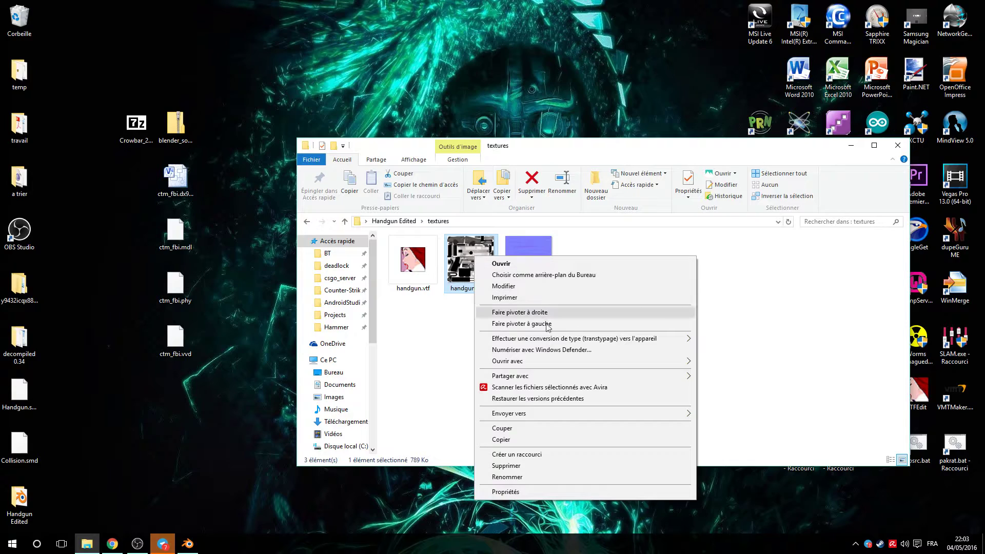
pyautogui.moveTo(547, 361)
pyautogui.click(718, 408)
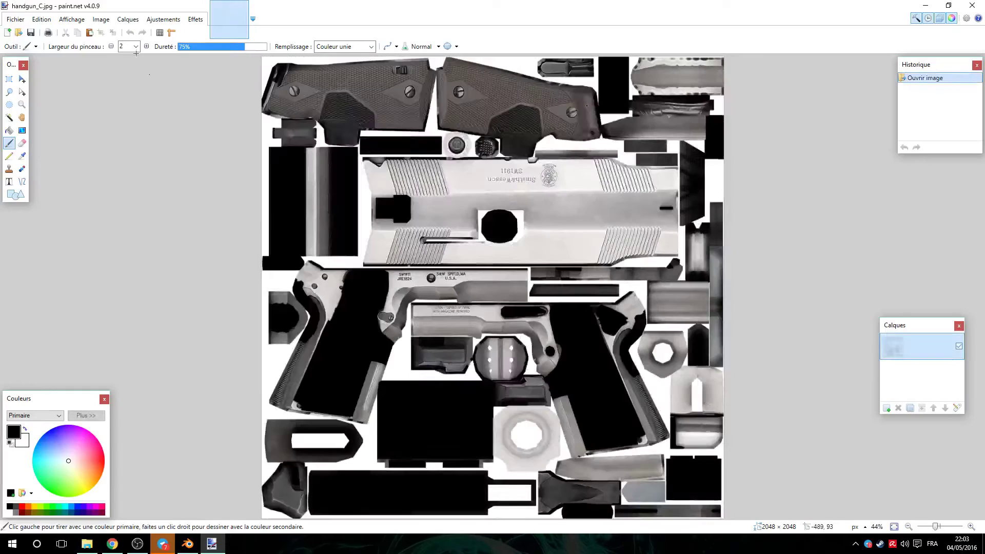
# Resize the handgun_C.jpg image to 512 × 512 pixels, keeping its proportions.
pyautogui.click(101, 20)
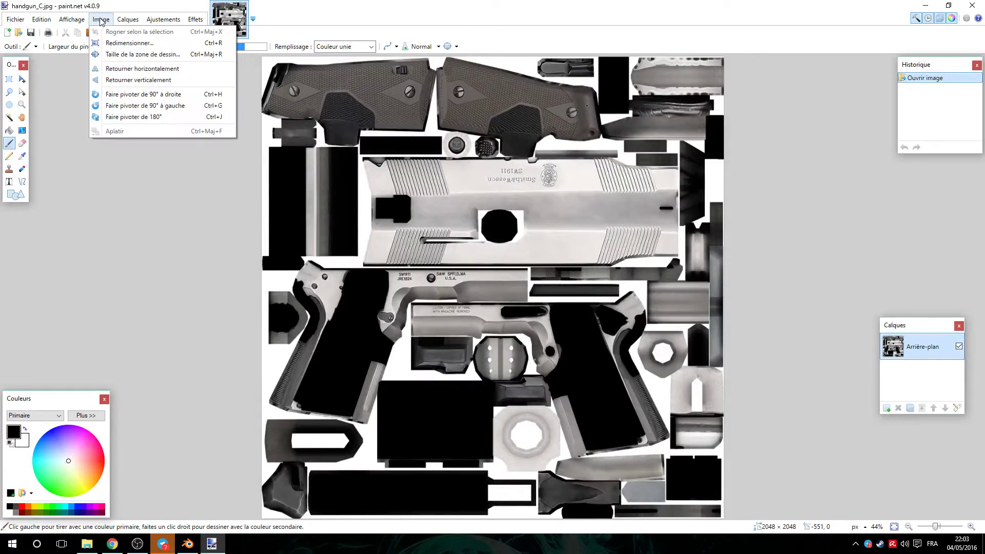
pyautogui.click(108, 43)
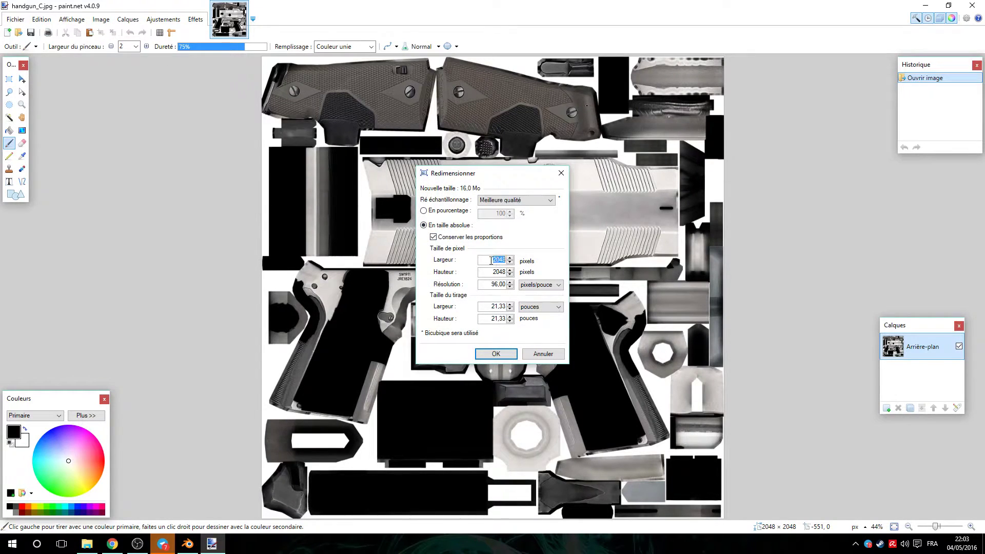
pyautogui.write('512')
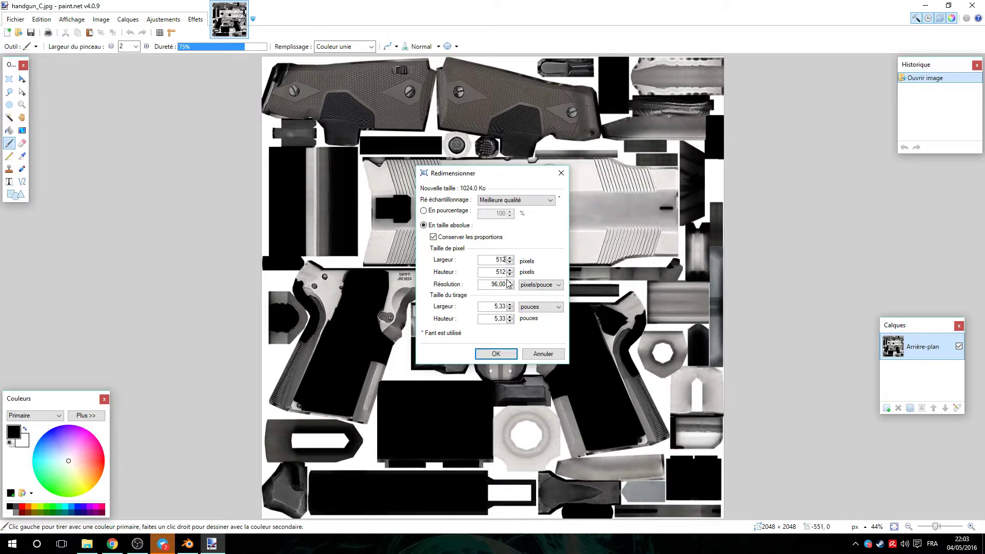
pyautogui.click(489, 353)
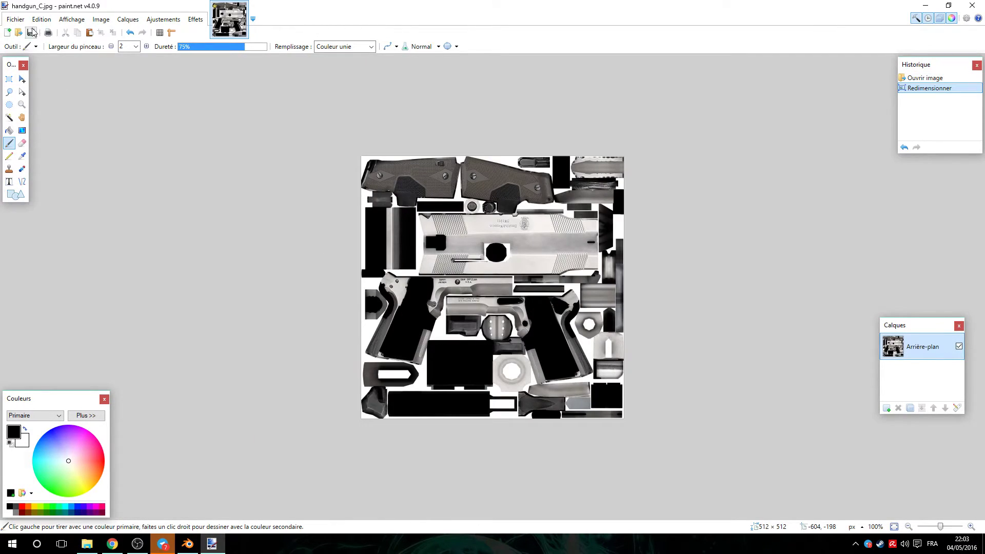
# Save the resized handgun_C.jpg at quality 100 and close Paint.NET.
pyautogui.click(15, 19)
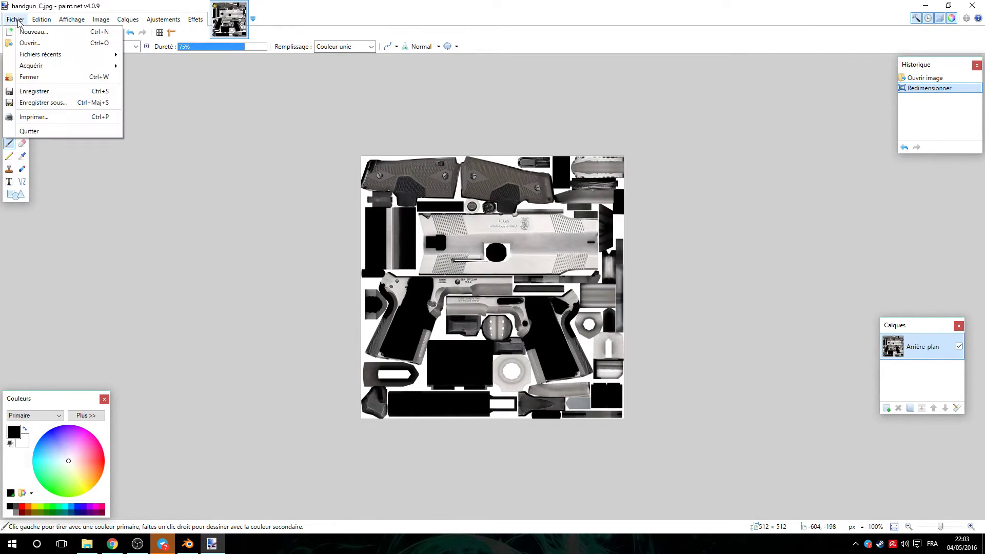
pyautogui.click(59, 95)
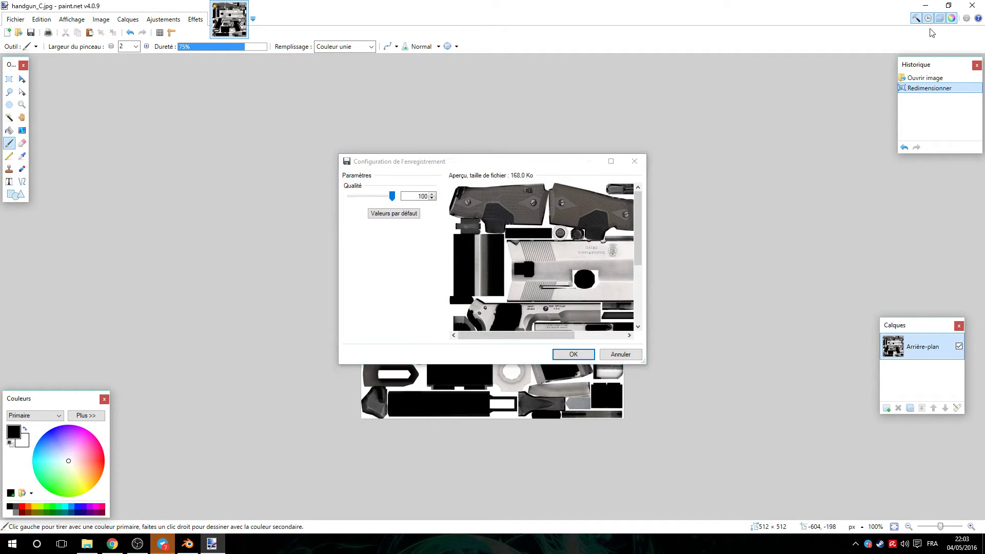
pyautogui.click(570, 354)
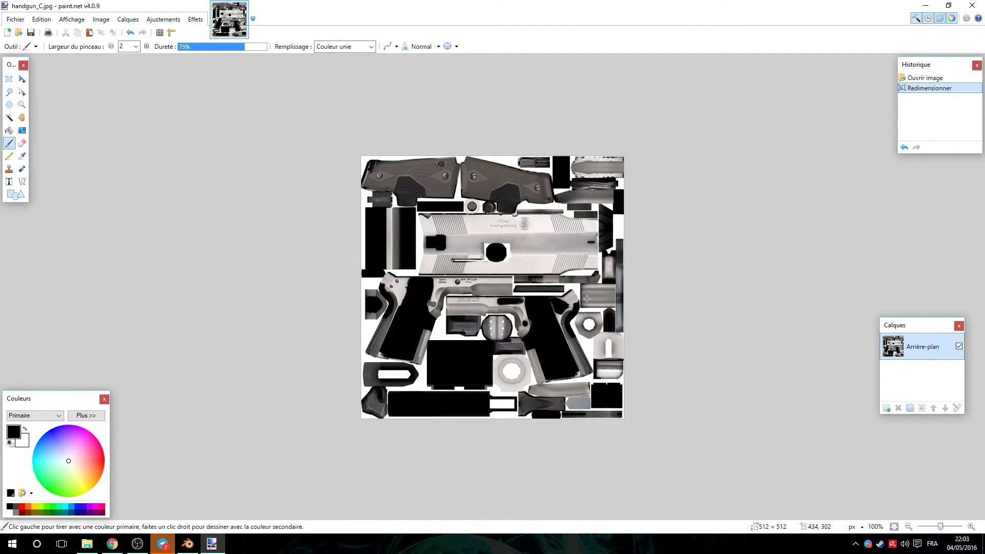
pyautogui.click(971, 5)
# Open handgun_N.jpg from the textures folder in Paint.NET and resize it to 512 × 512 pixels.
pyautogui.rightClick(534, 251)
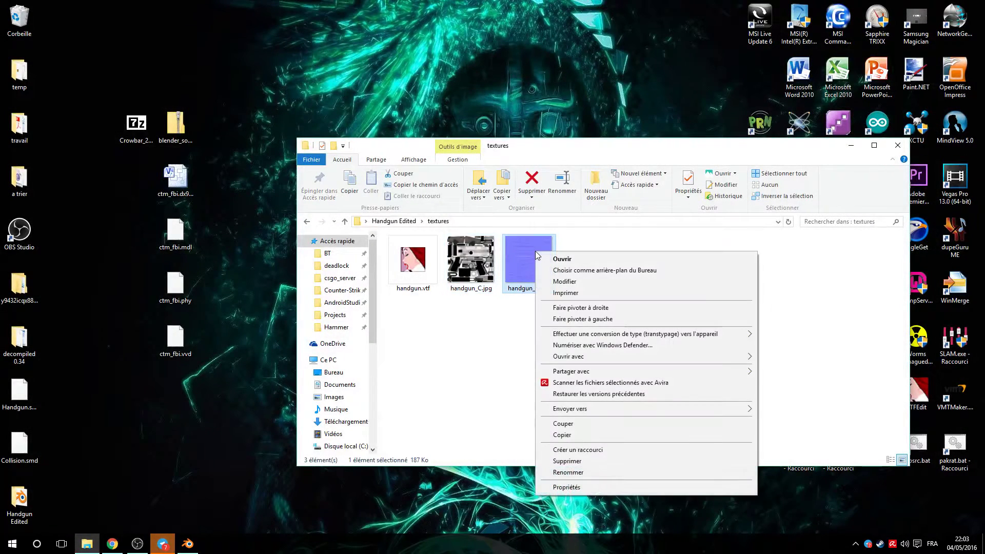
pyautogui.moveTo(620, 358)
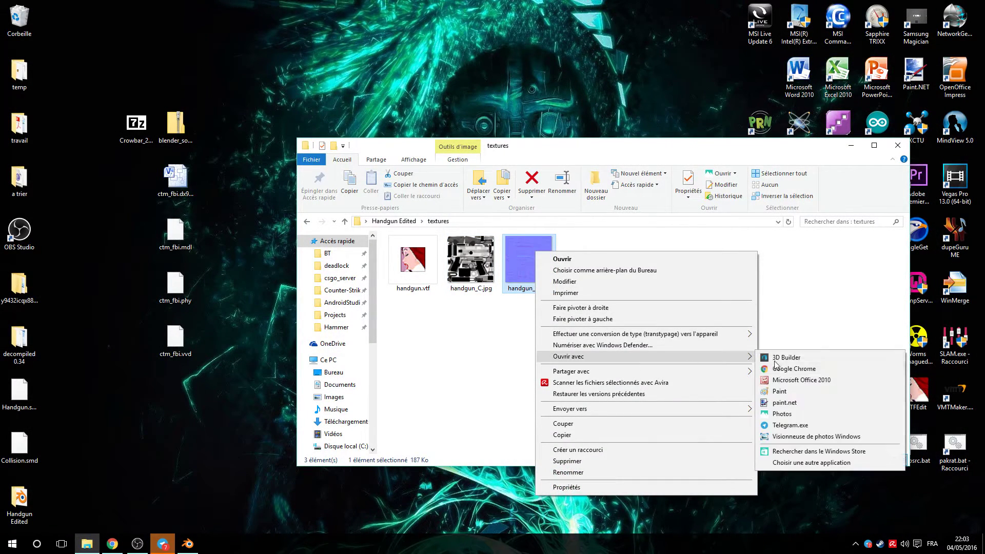
pyautogui.click(782, 406)
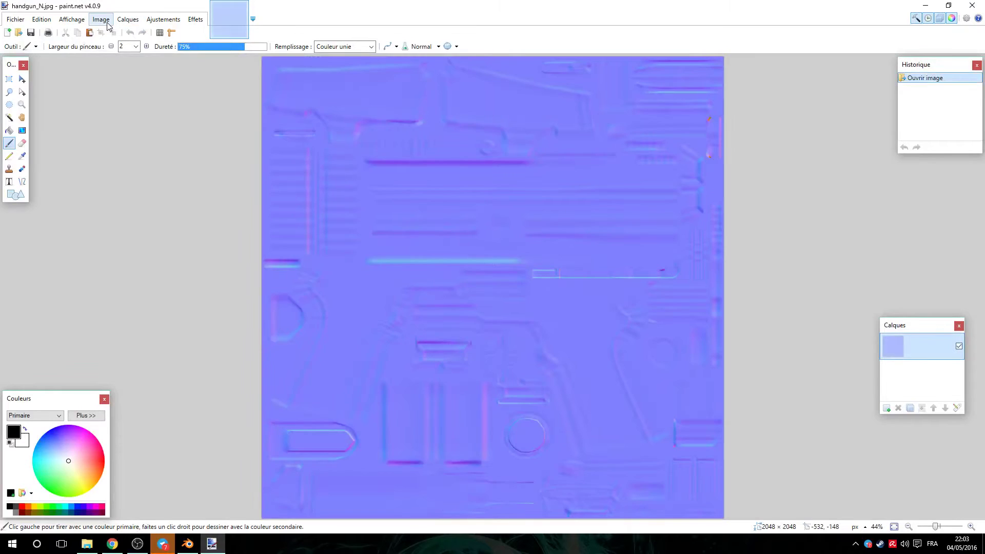
pyautogui.click(101, 19)
pyautogui.click(114, 44)
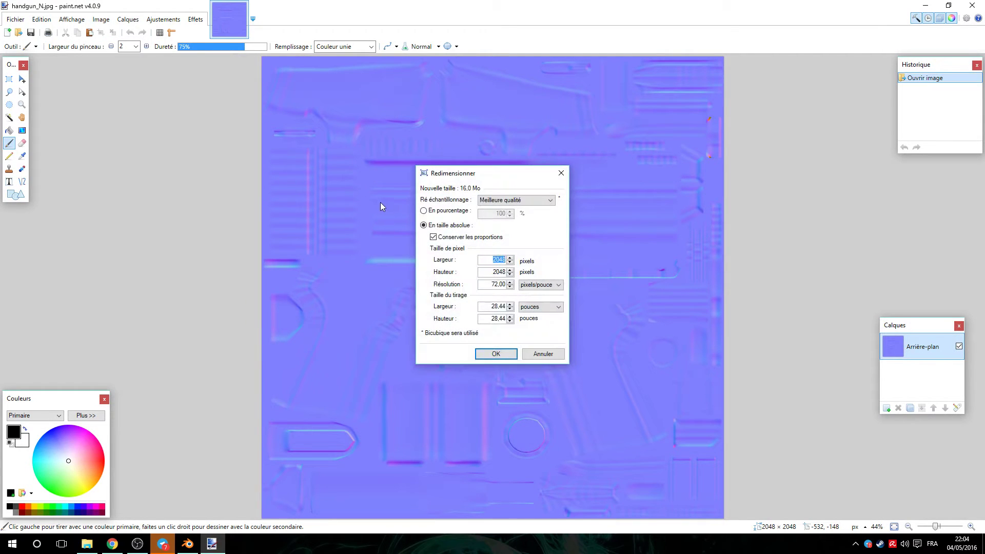
pyautogui.write('512')
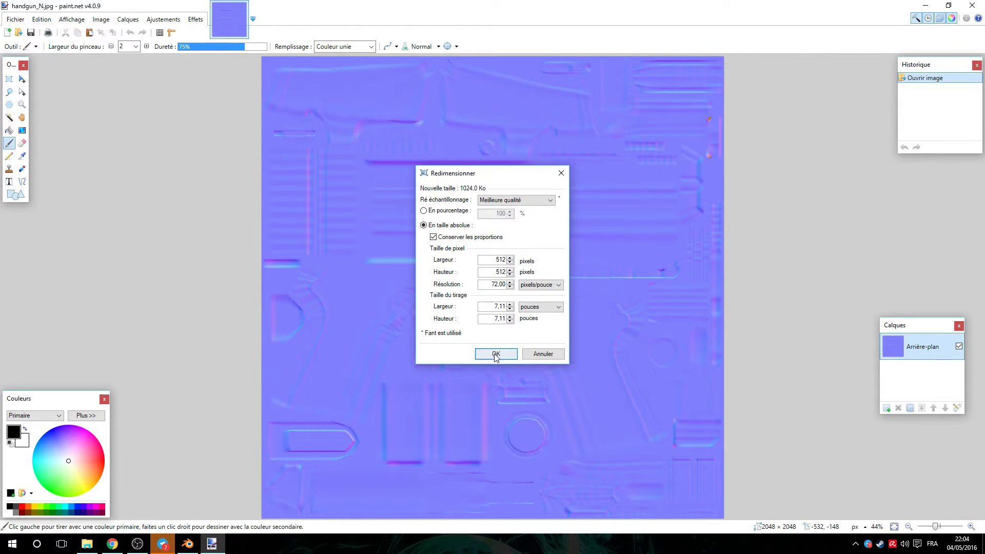
pyautogui.click(496, 354)
# Save the resized handgun_N.jpg at quality 100 and close Paint.NET.
pyautogui.click(8, 19)
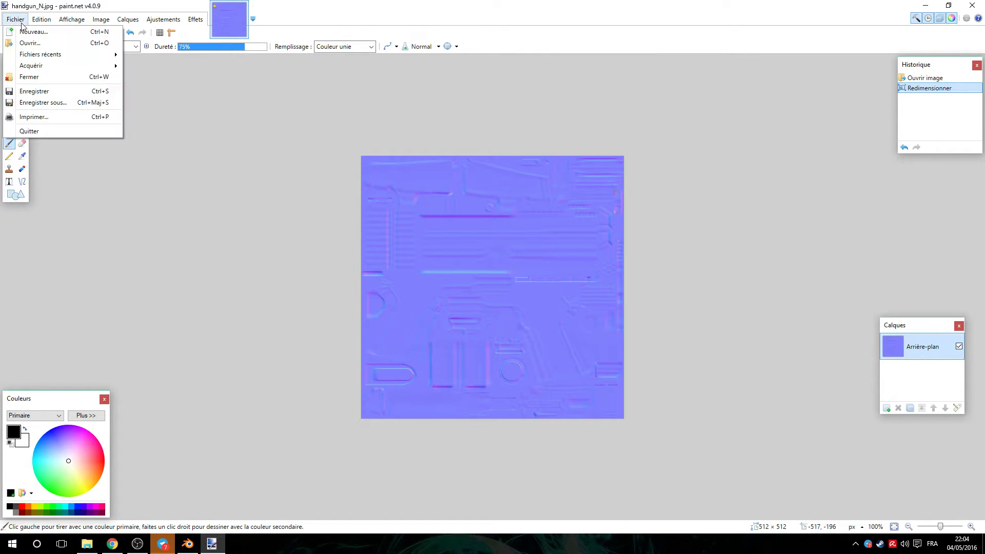
pyautogui.click(34, 91)
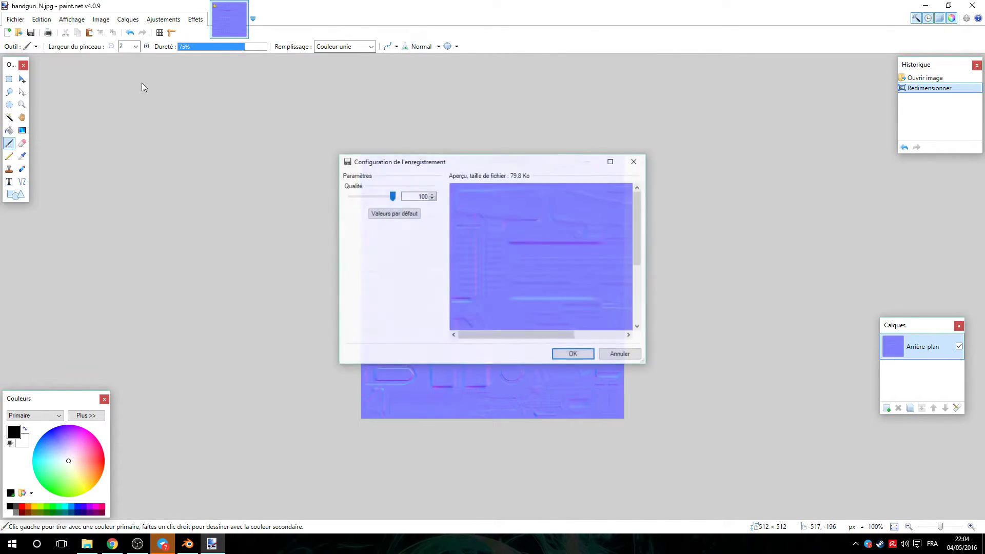
pyautogui.click(573, 354)
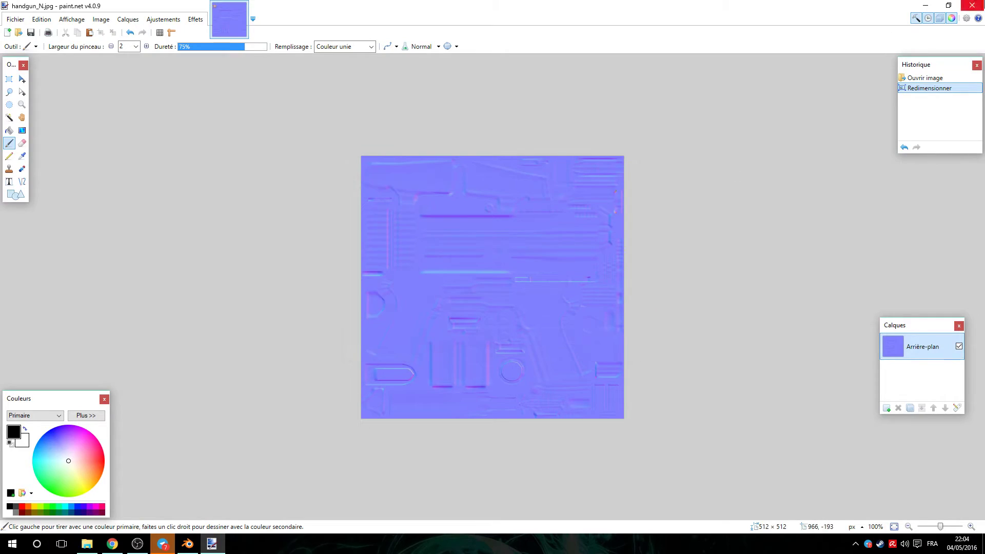
pyautogui.hotkey('alt', 'F4')
# Permanently delete the old handgun.vtf from the textures folder.
pyautogui.moveTo(617, 149); pyautogui.dragTo(497, 59)
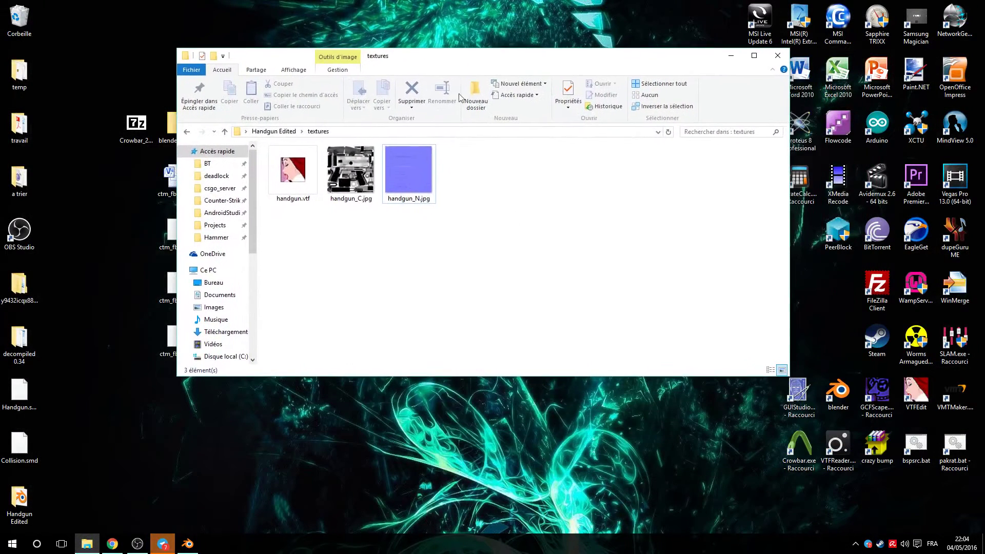
pyautogui.click(299, 175)
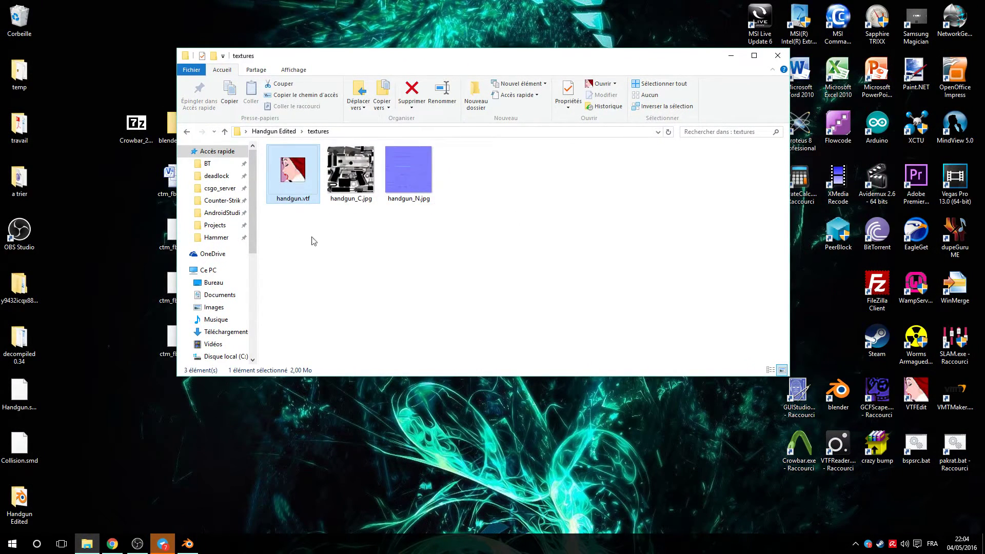
pyautogui.hotkey('shift', 'Delete')
pyautogui.click(528, 312)
# Import handgun_C.jpg into VTFEdit with DXT1 normal format, DXT5 alpha format, and no resizing or mipmaps.
pyautogui.moveTo(294, 169); pyautogui.dragTo(917, 396)
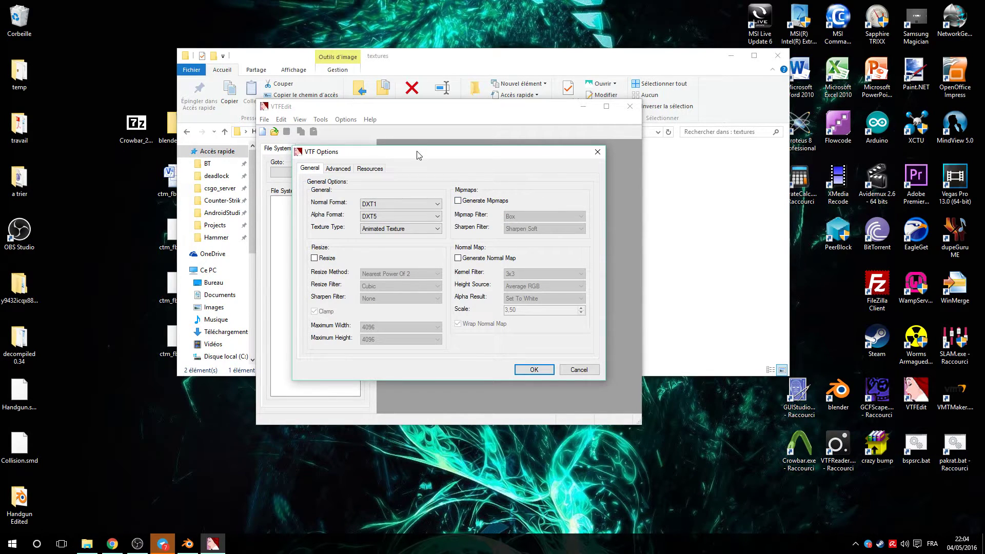
pyautogui.moveTo(439, 157)
pyautogui.mouseDown()
pyautogui.moveTo(444, 189)
pyautogui.moveTo(472, 166)
pyautogui.moveTo(450, 152)
pyautogui.mouseUp()
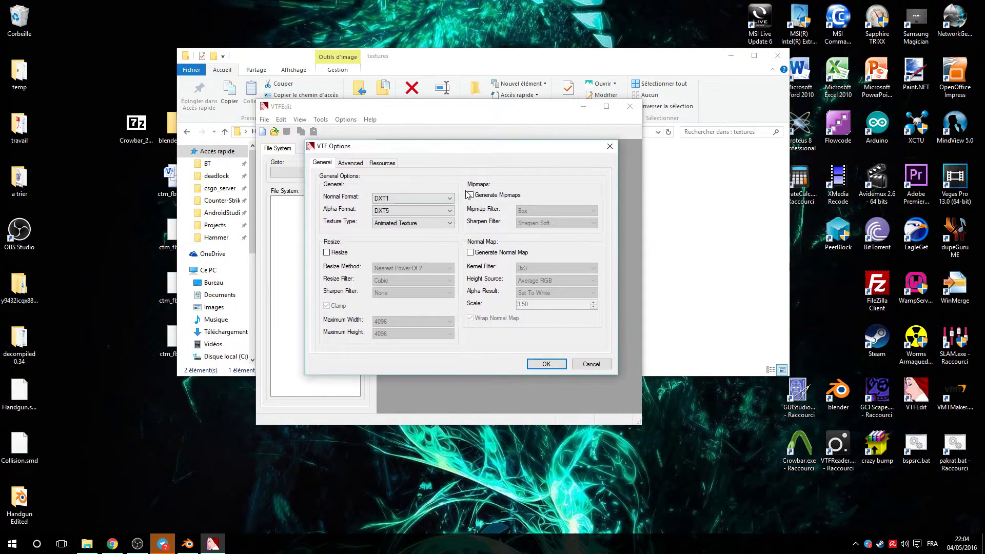
pyautogui.click(547, 365)
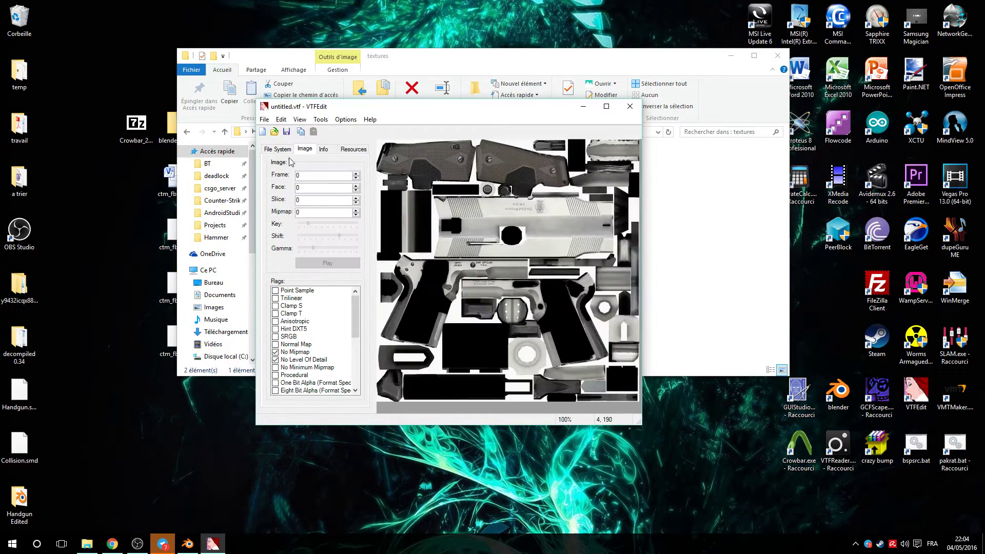
# Save the imported color texture as handgun.vtf in the textures folder inside Handgun Edited.
pyautogui.click(265, 119)
pyautogui.click(289, 170)
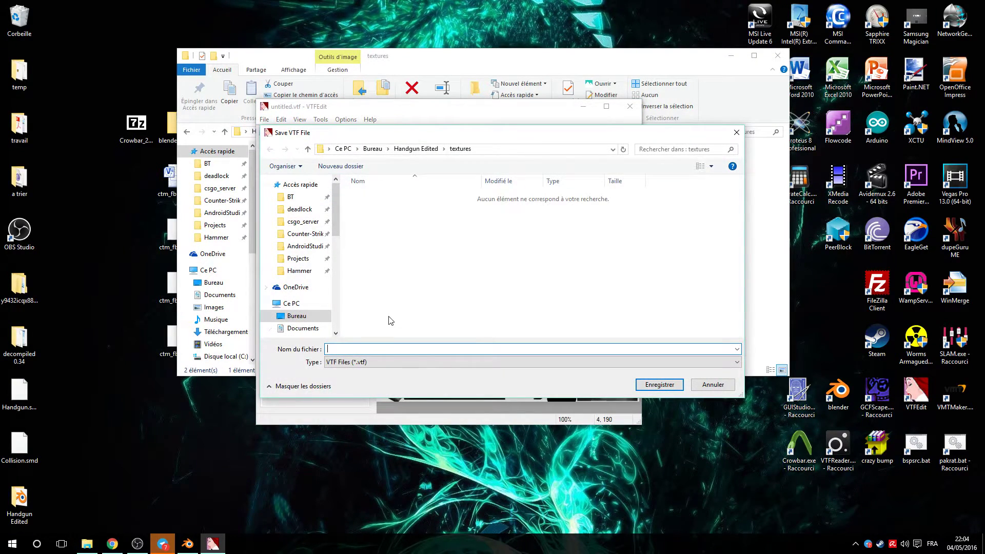
pyautogui.write('ha')
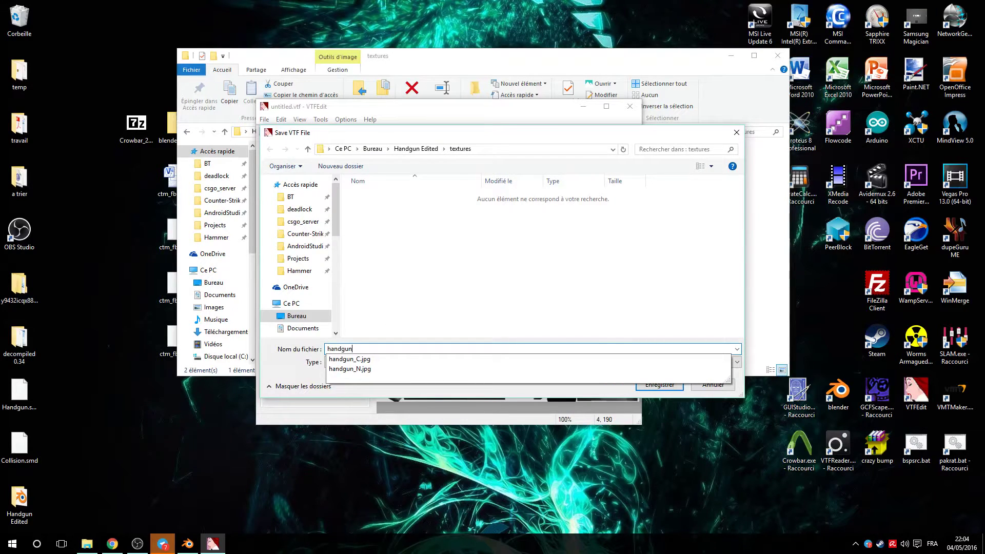
pyautogui.write('ndgun')
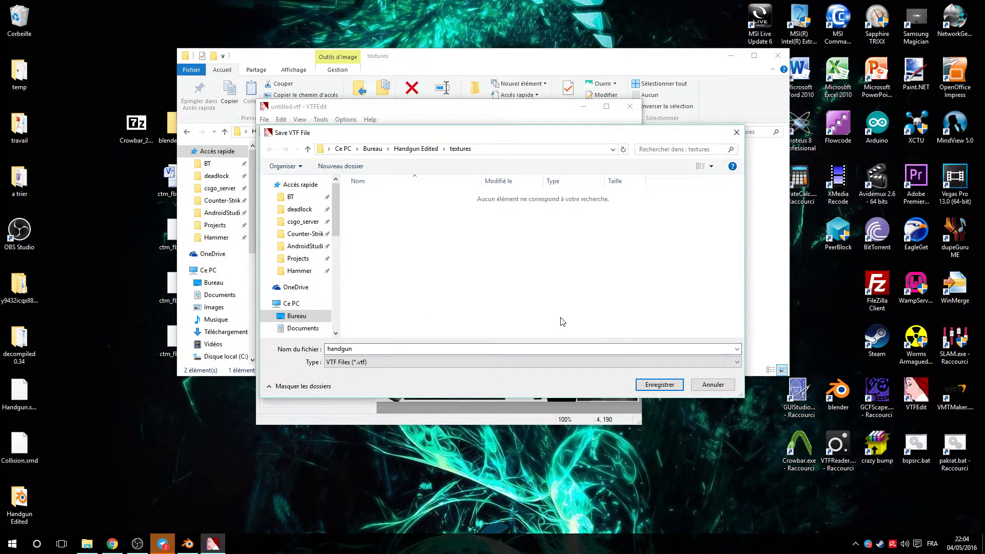
pyautogui.click(658, 385)
# Check the size of handgun.vtf in the textures folder and close VTFEdit.
pyautogui.click(451, 60)
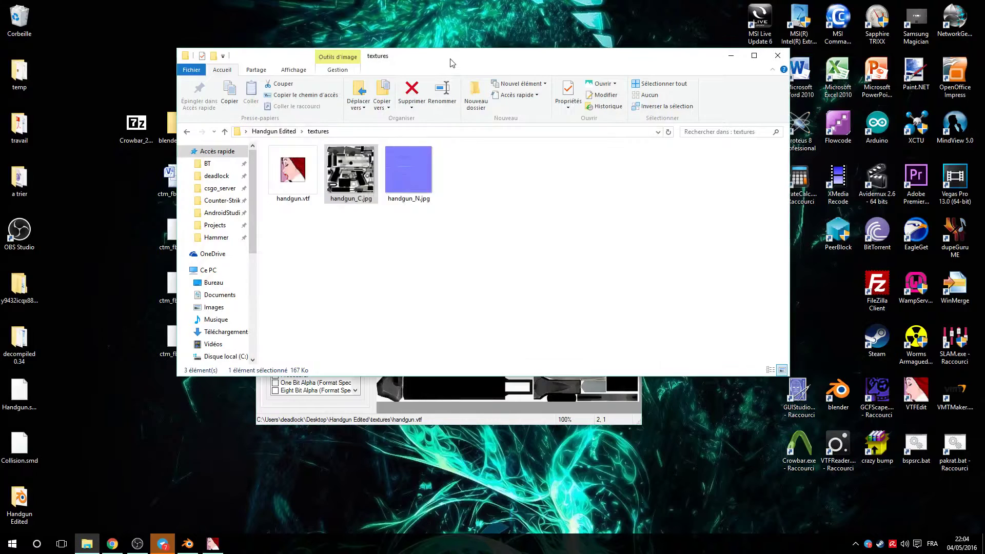
pyautogui.click(298, 185)
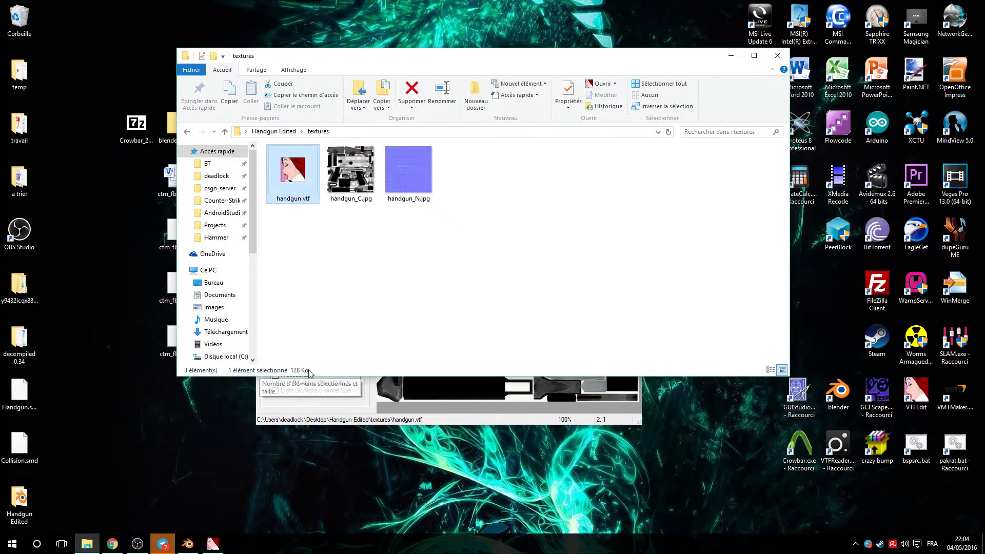
pyautogui.moveTo(468, 66); pyautogui.dragTo(581, 148)
pyautogui.click(471, 111)
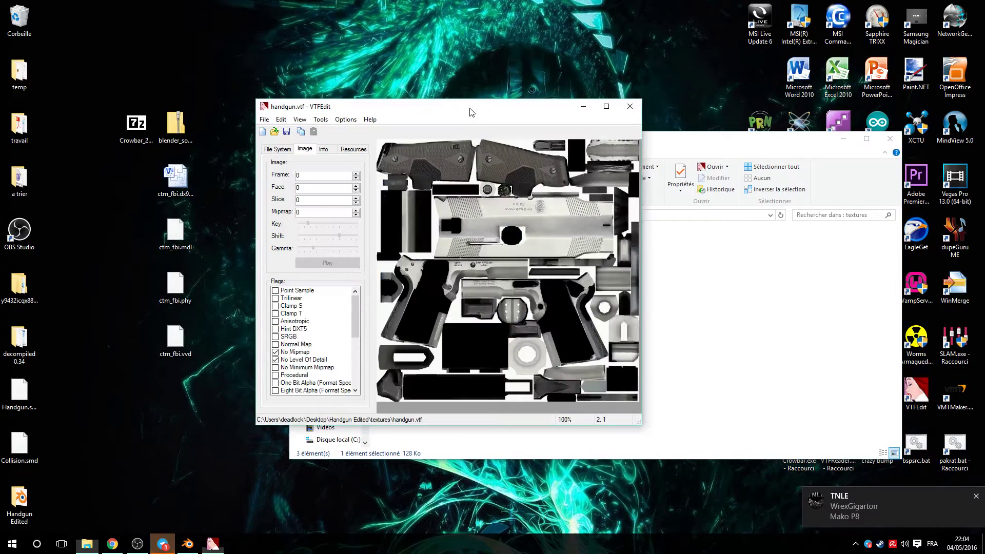
pyautogui.click(630, 106)
# Import handgun_N.jpg from the textures folder into VTFEdit, reviewing the advanced and resource options and keeping the current settings.
pyautogui.moveTo(723, 145); pyautogui.dragTo(544, 86)
pyautogui.click(342, 197)
pyautogui.moveTo(342, 197); pyautogui.dragTo(915, 392)
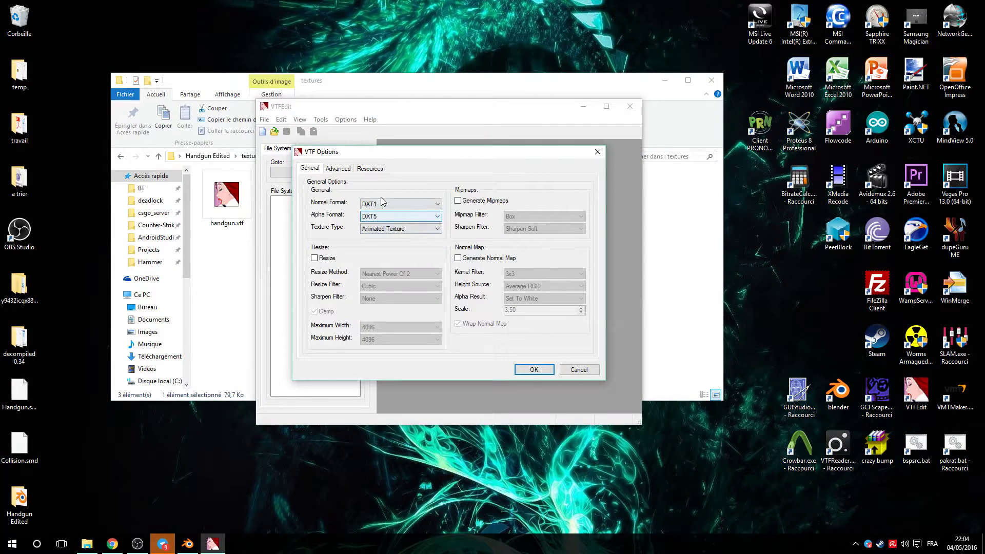
pyautogui.click(339, 168)
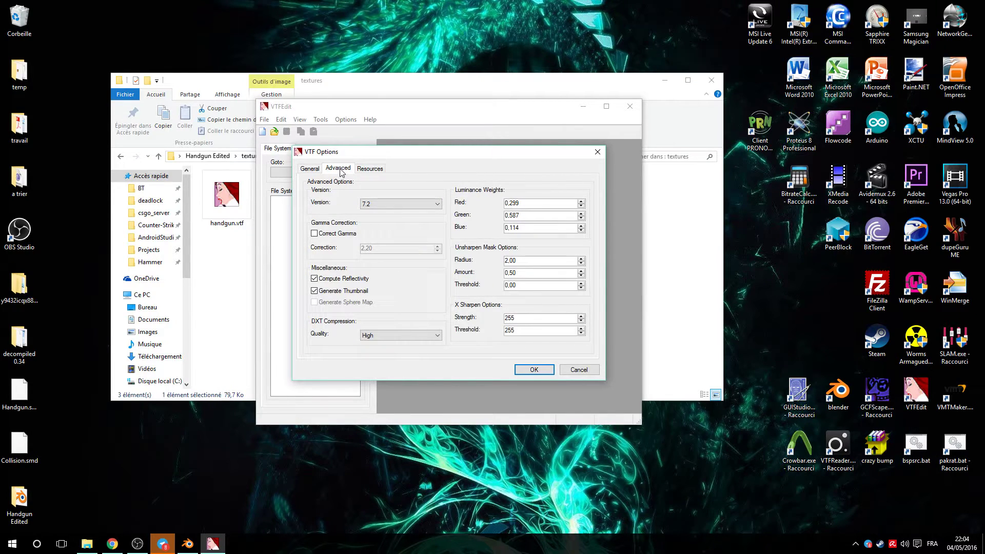
pyautogui.click(369, 169)
pyautogui.click(542, 369)
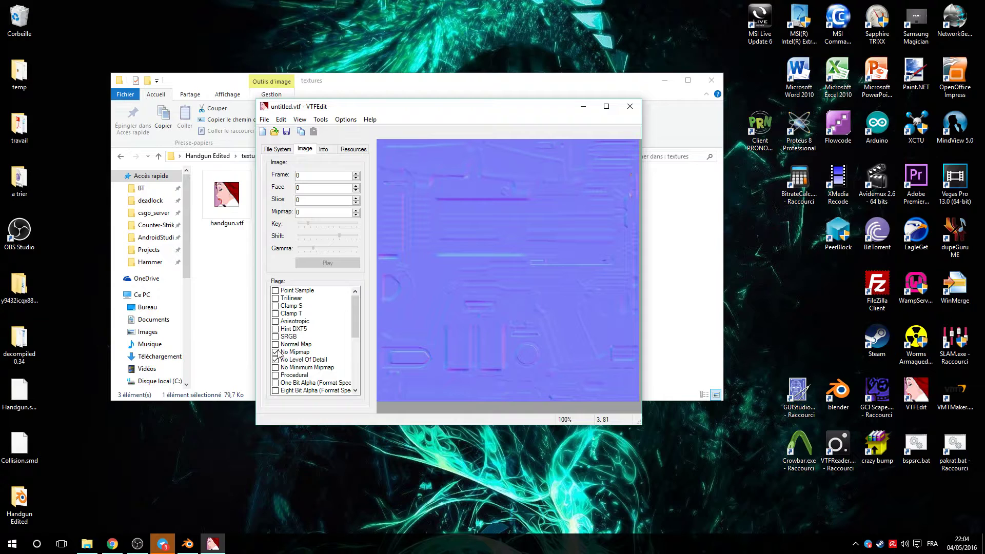
# Enable the Normal Map flag on the texture and save it as handgun_normal.vtf in the textures folder.
pyautogui.click(276, 344)
pyautogui.click(264, 120)
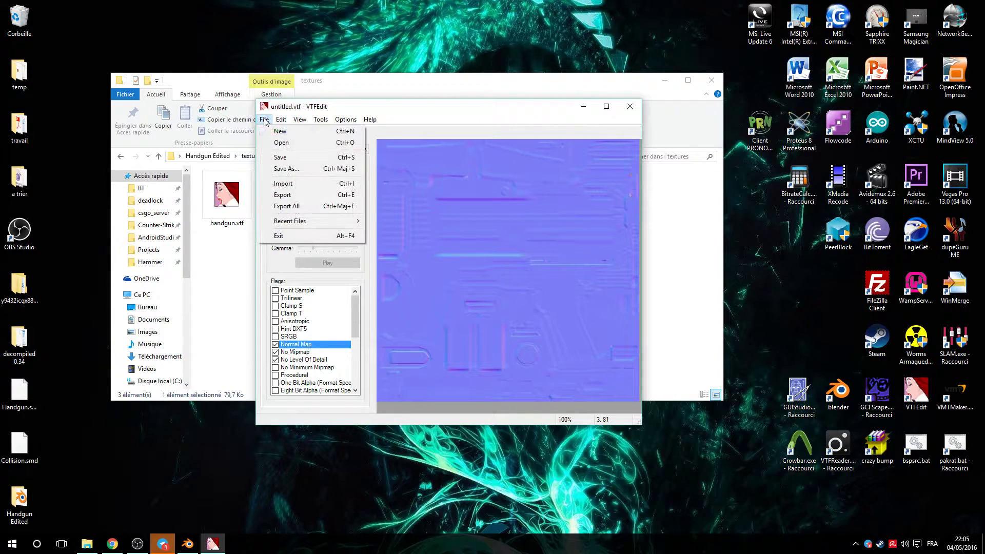
pyautogui.click(286, 170)
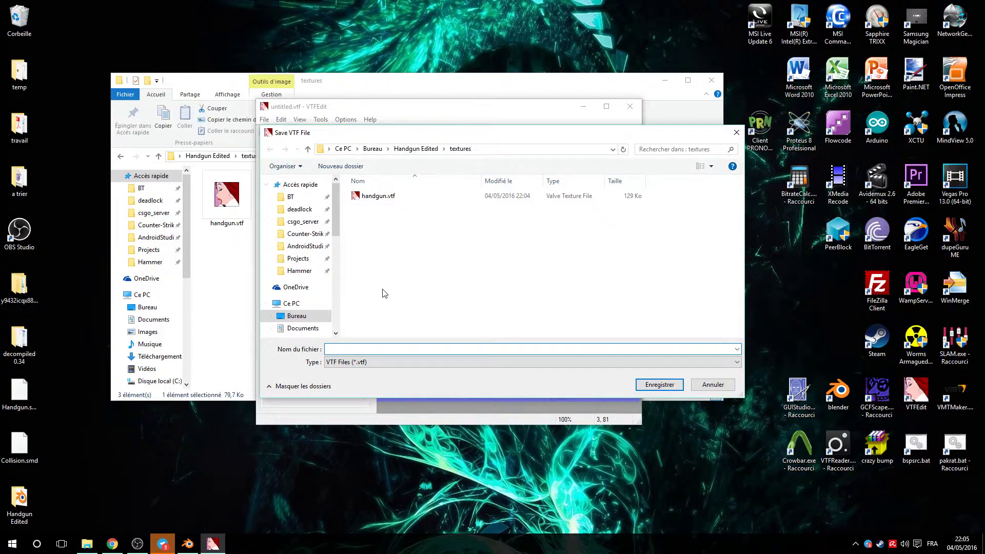
pyautogui.write('handung')
pyautogui.write('_')
pyautogui.write('g')
pyautogui.click(655, 385)
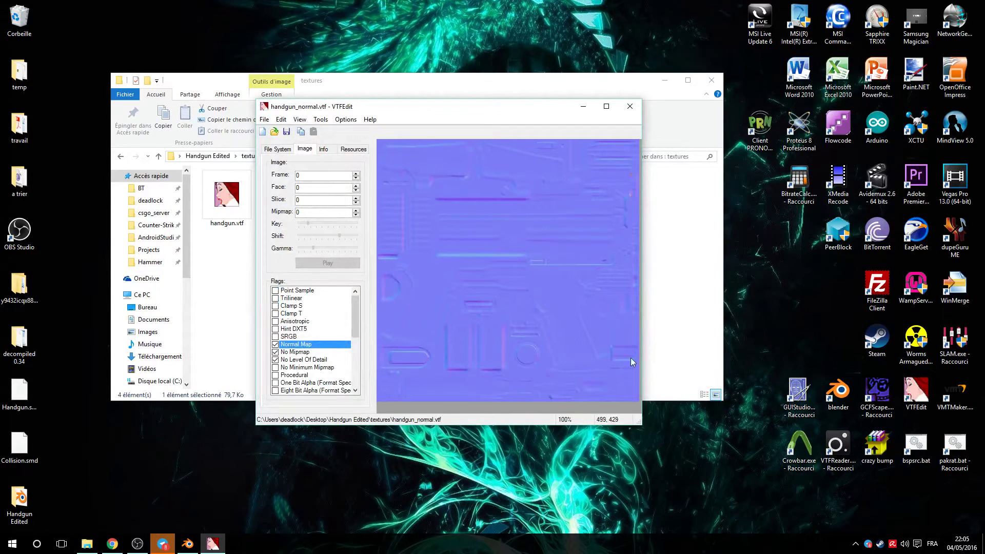
# Check the textures folder for handgun_normal.vtf, close VTFEdit, and clear the file selection in the folder.
pyautogui.click(389, 88)
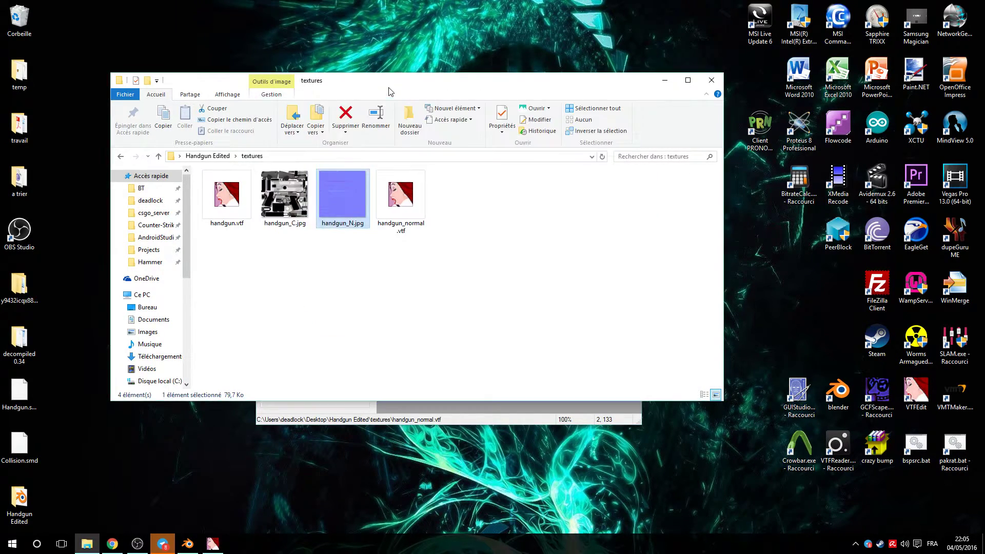
pyautogui.click(331, 412)
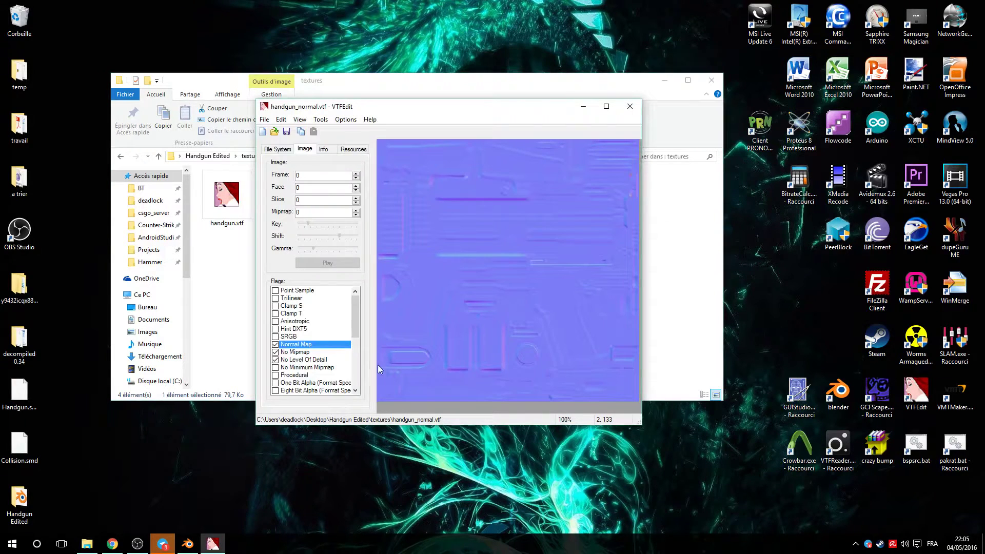
pyautogui.click(630, 107)
pyautogui.click(569, 307)
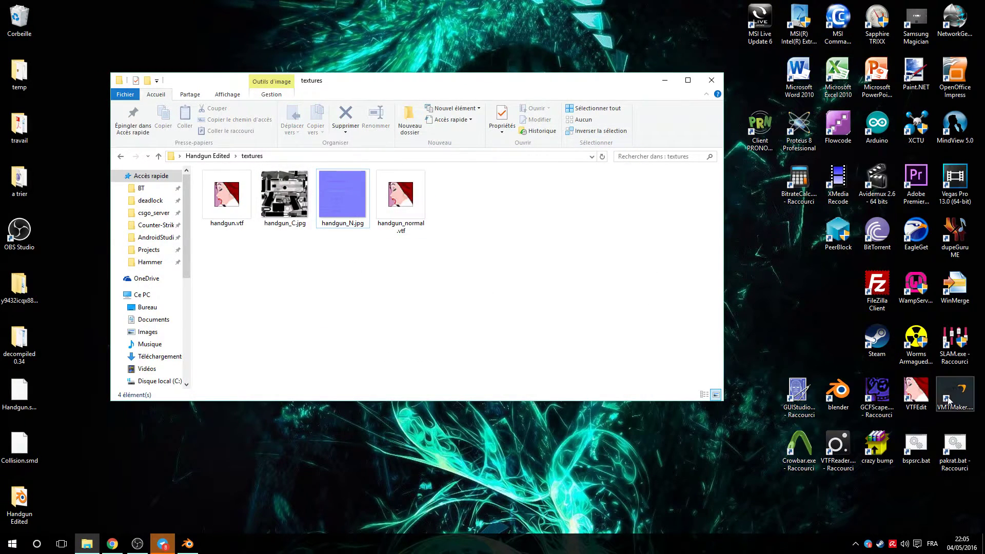
# Start VMTMaker and set the shader of the new material to VertexLitGeneric.
pyautogui.doubleClick(953, 396)
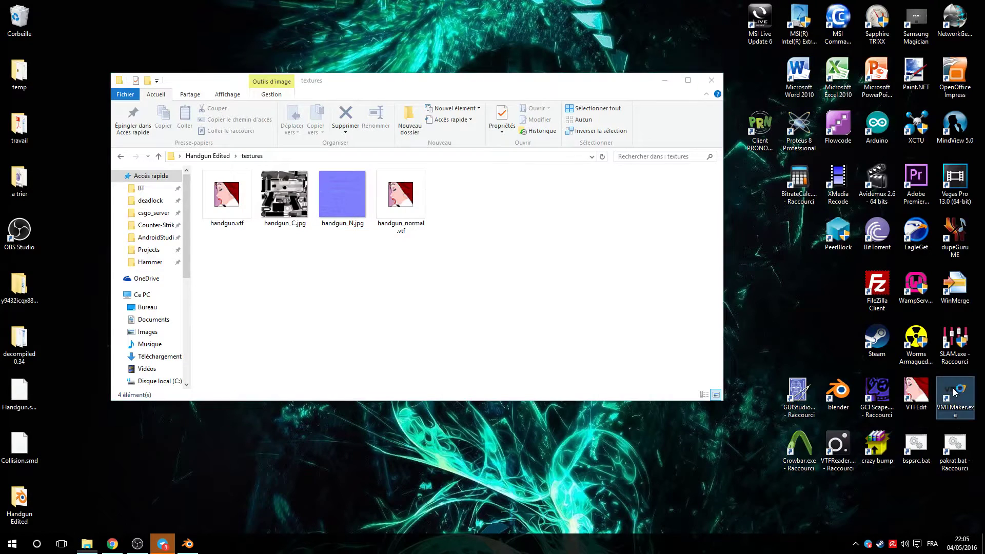
pyautogui.moveTo(193, 75); pyautogui.dragTo(574, 85)
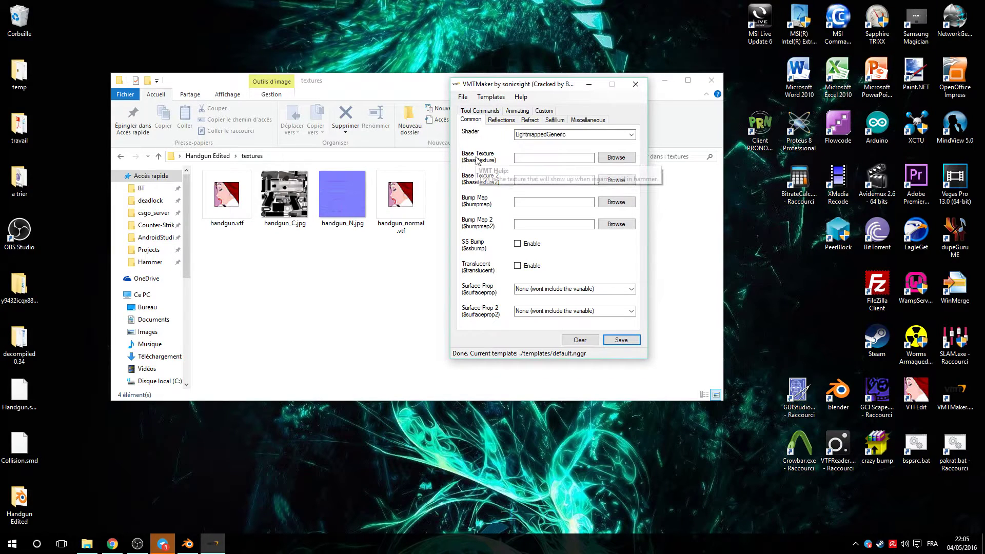
pyautogui.doubleClick(559, 134)
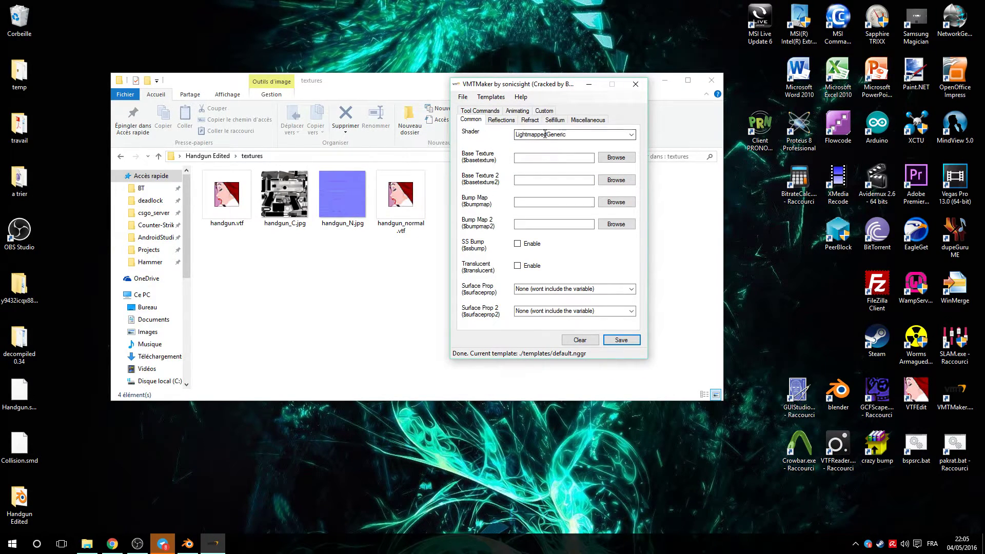
pyautogui.click(635, 135)
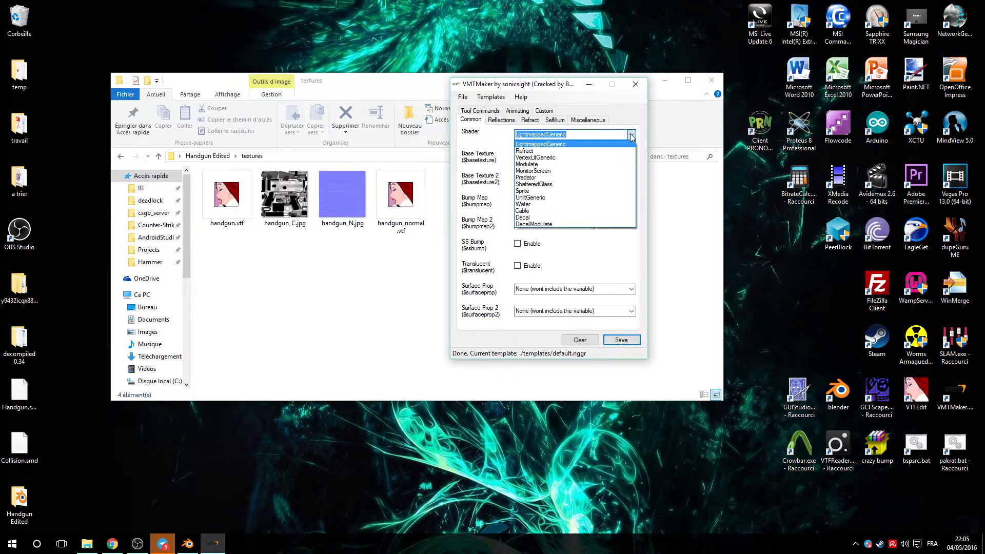
pyautogui.click(554, 157)
# Set handgun.vtf from the Handgun Edited textures folder on the desktop as the base texture.
pyautogui.click(616, 157)
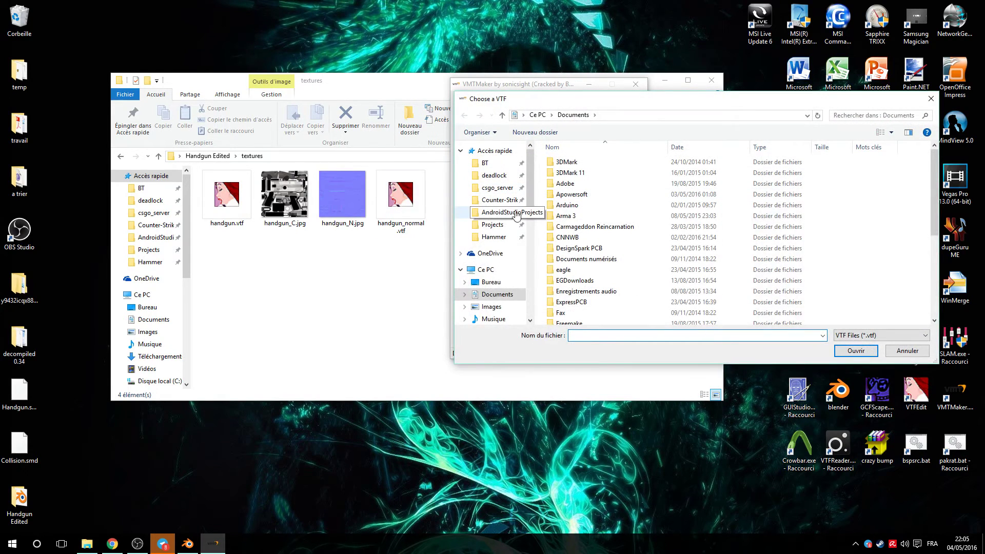
pyautogui.click(490, 282)
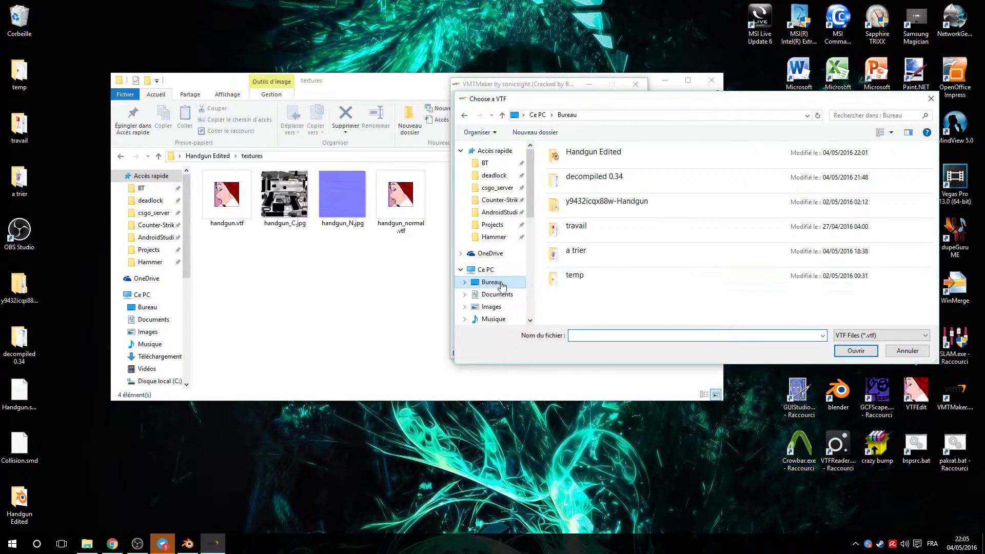
pyautogui.doubleClick(594, 154)
pyautogui.doubleClick(572, 161)
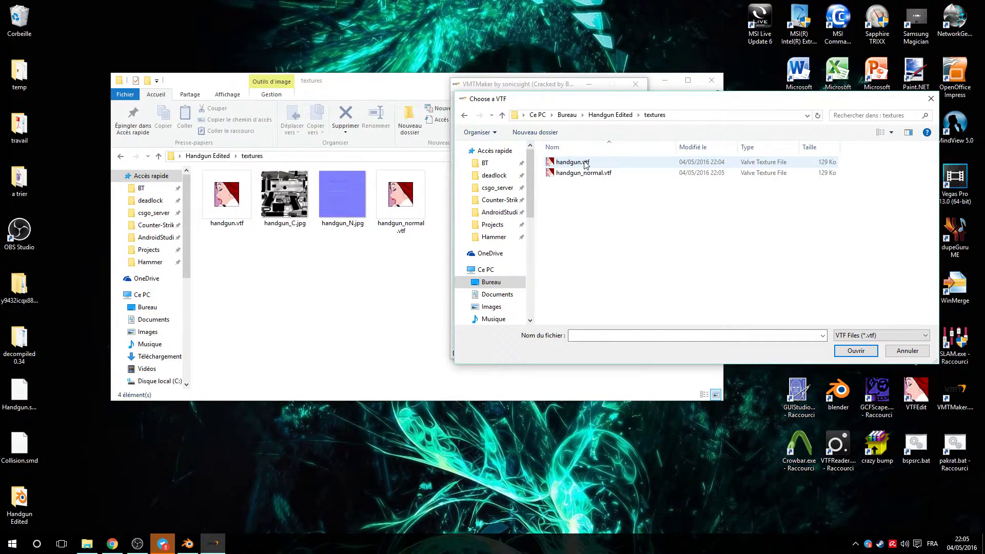
pyautogui.click(584, 163)
pyautogui.click(855, 350)
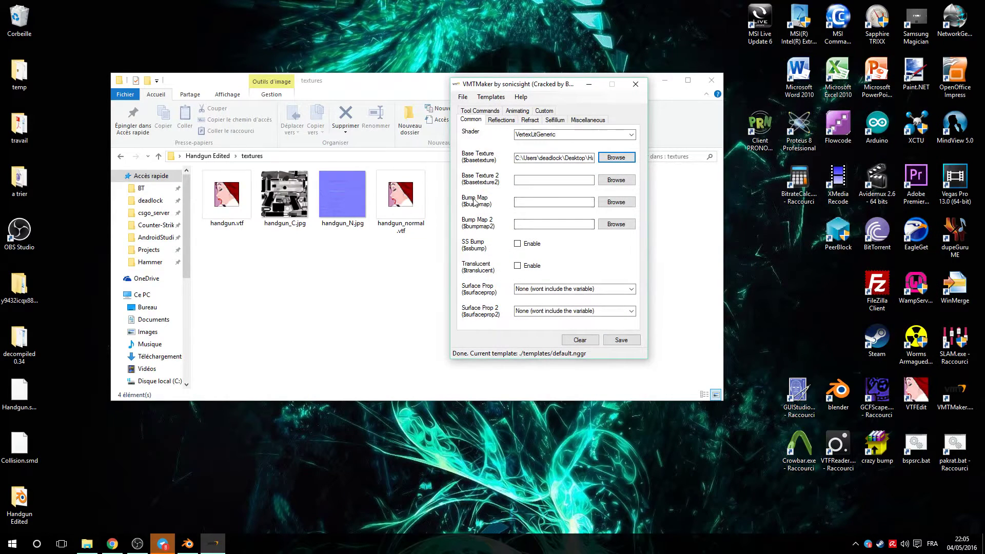
# Set handgun_normal.vtf as the bump map and enable the Model ($model) option.
pyautogui.click(621, 203)
pyautogui.click(572, 174)
pyautogui.doubleClick(583, 175)
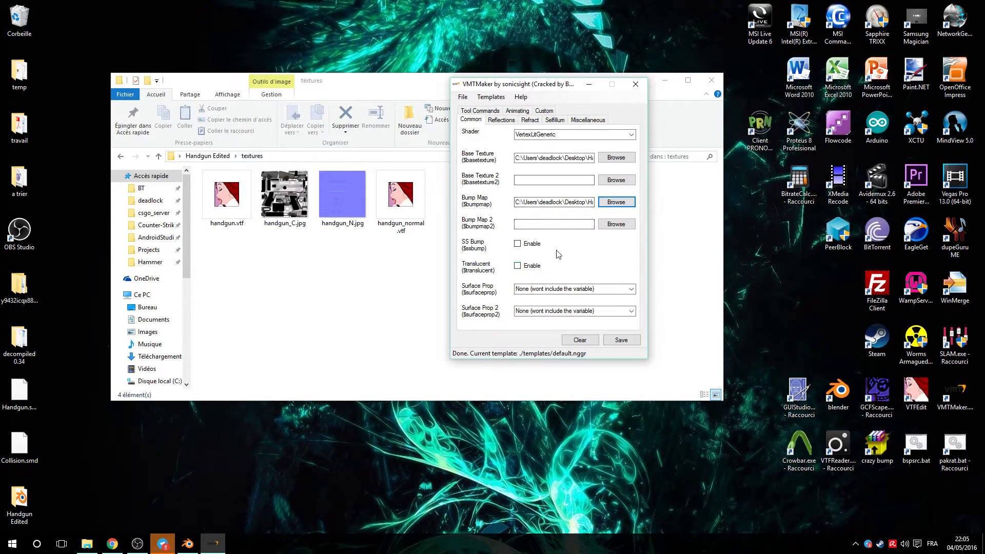
pyautogui.click(579, 121)
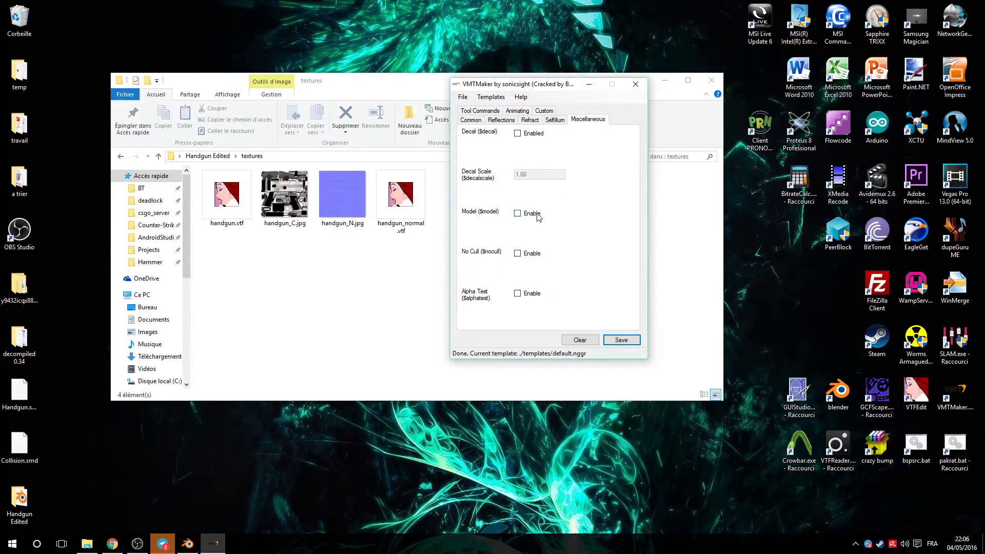
pyautogui.click(517, 214)
# Save the material as handgun in the textures folder in VMT format and close VMTMaker.
pyautogui.click(622, 340)
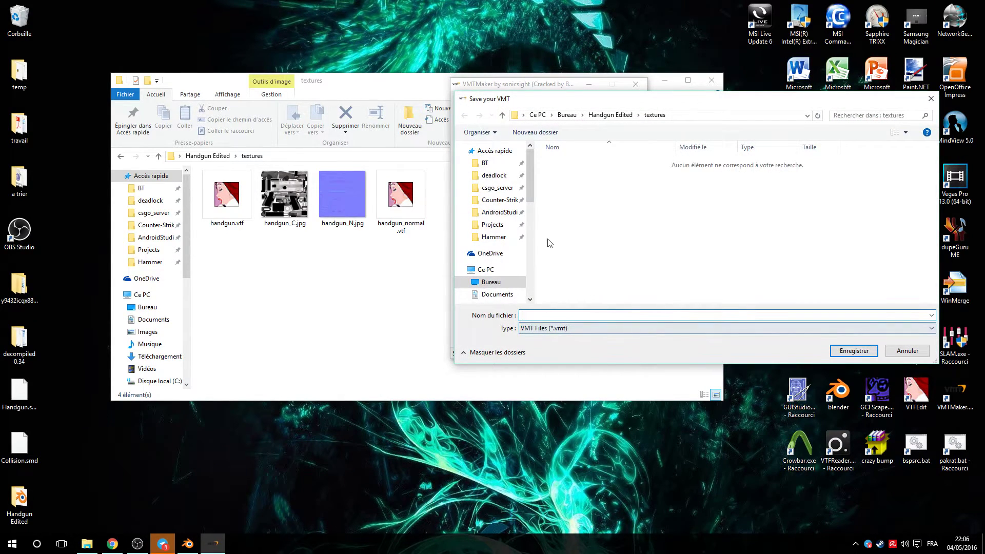
pyautogui.moveTo(530, 195)
pyautogui.mouseDown()
pyautogui.moveTo(530, 237)
pyautogui.moveTo(530, 204)
pyautogui.mouseUp()
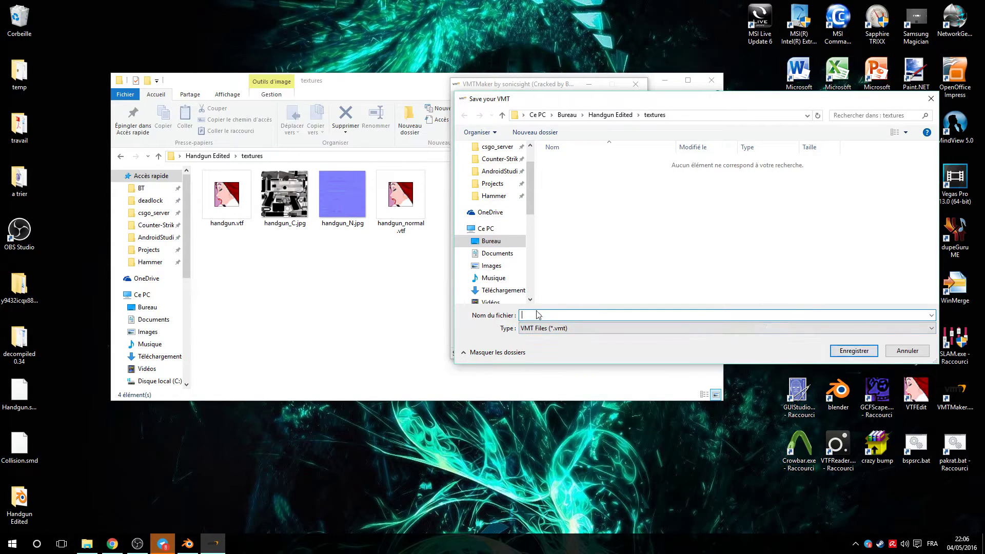
pyautogui.write('handgun')
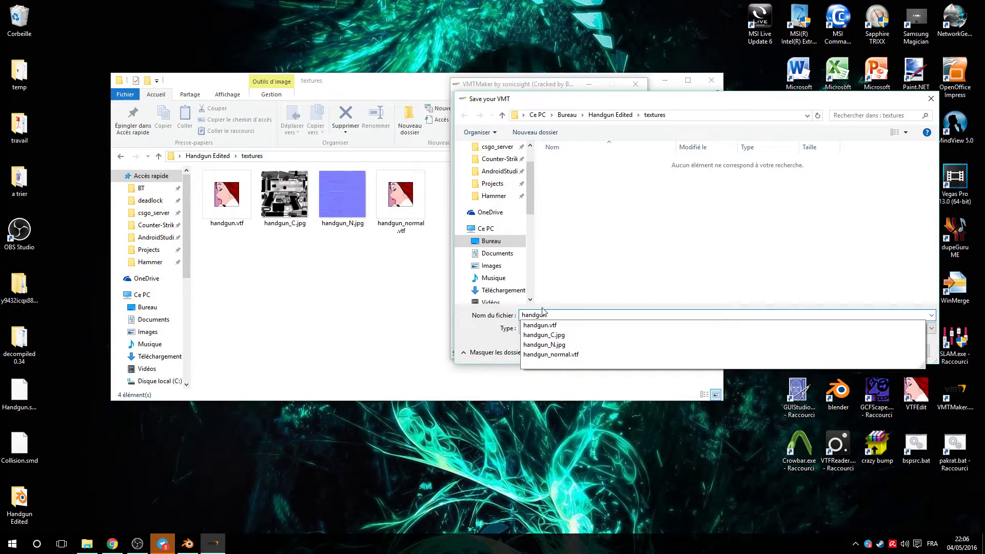
pyautogui.press('Escape')
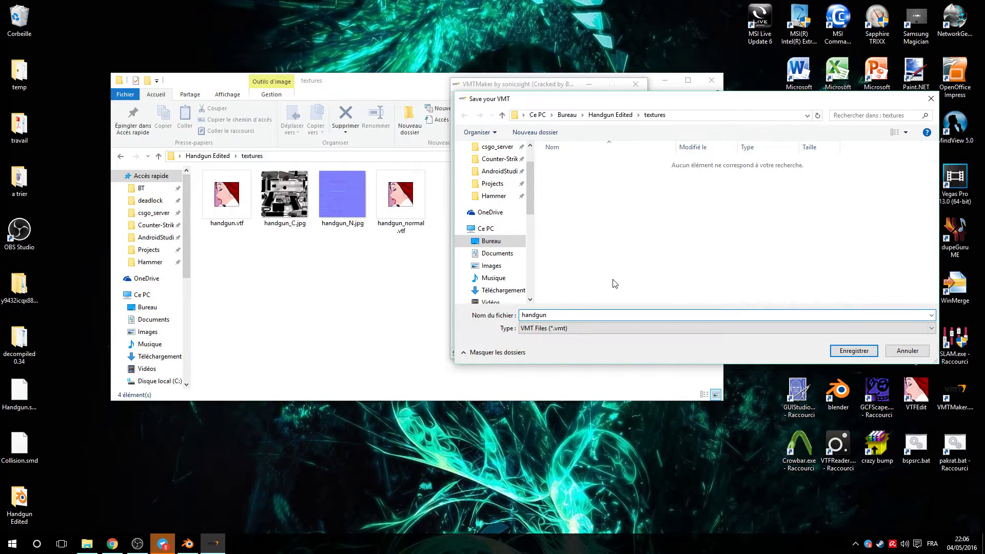
pyautogui.moveTo(547, 314); pyautogui.dragTo(511, 314)
pyautogui.click(552, 315)
pyautogui.click(854, 351)
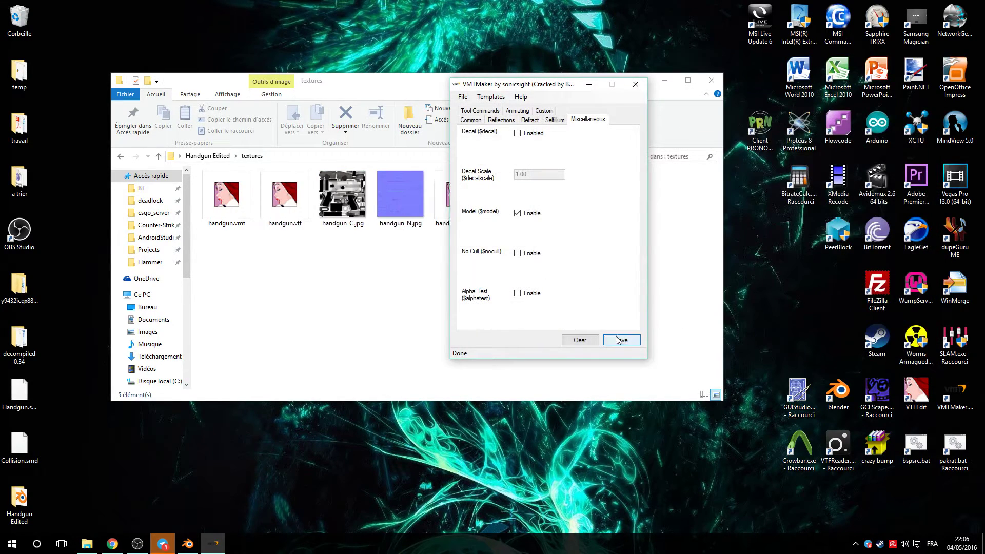
pyautogui.click(635, 84)
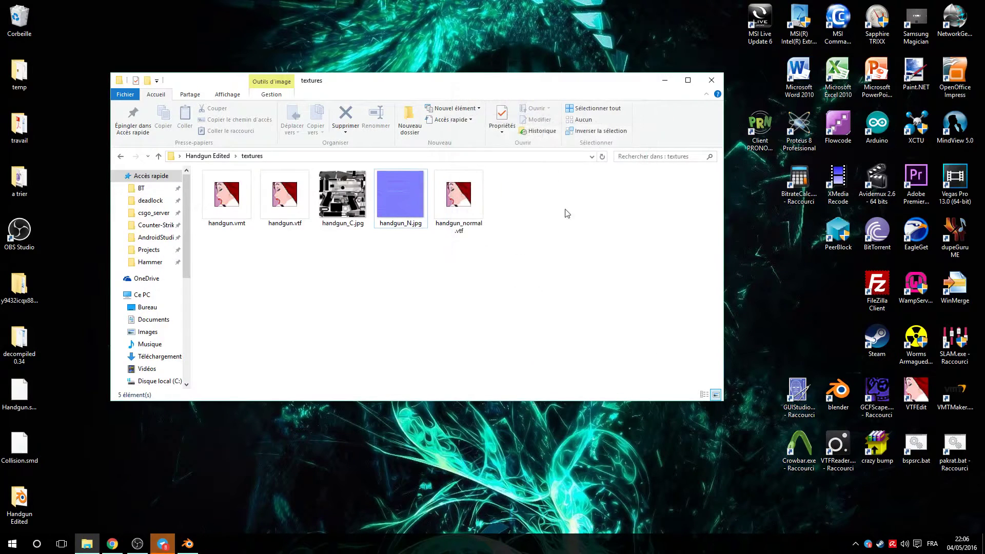
pyautogui.rightClick(287, 198)
pyautogui.moveTo(359, 234)
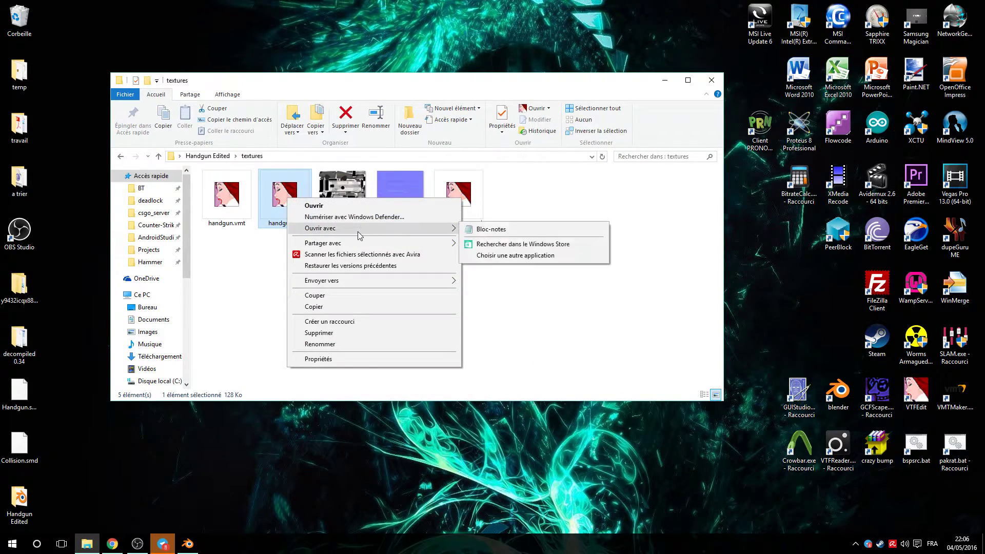
pyautogui.click(520, 230)
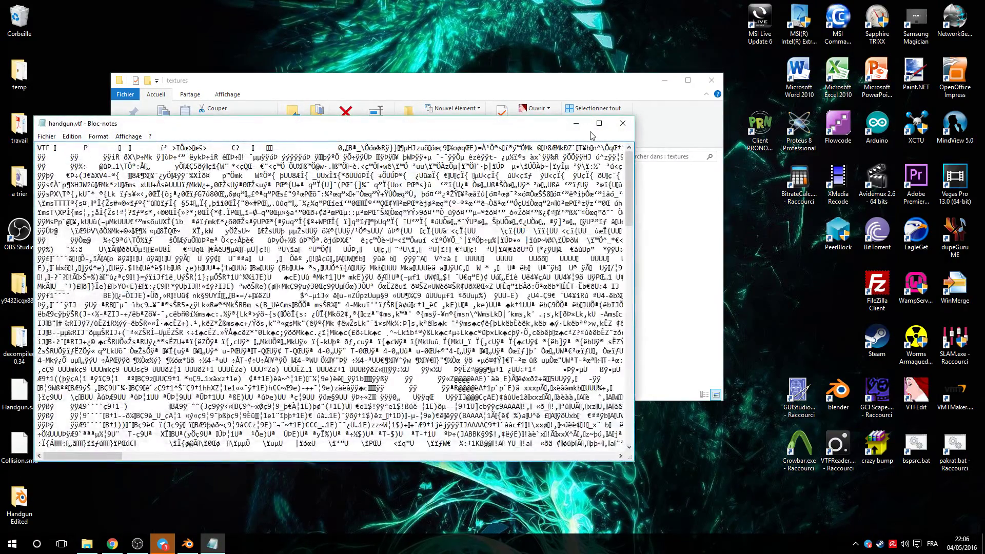
pyautogui.click(623, 104)
# Open handgun.vmt from the textures folder in WordPad and examine its $basetexture and $bumpmap paths.
pyautogui.rightClick(234, 195)
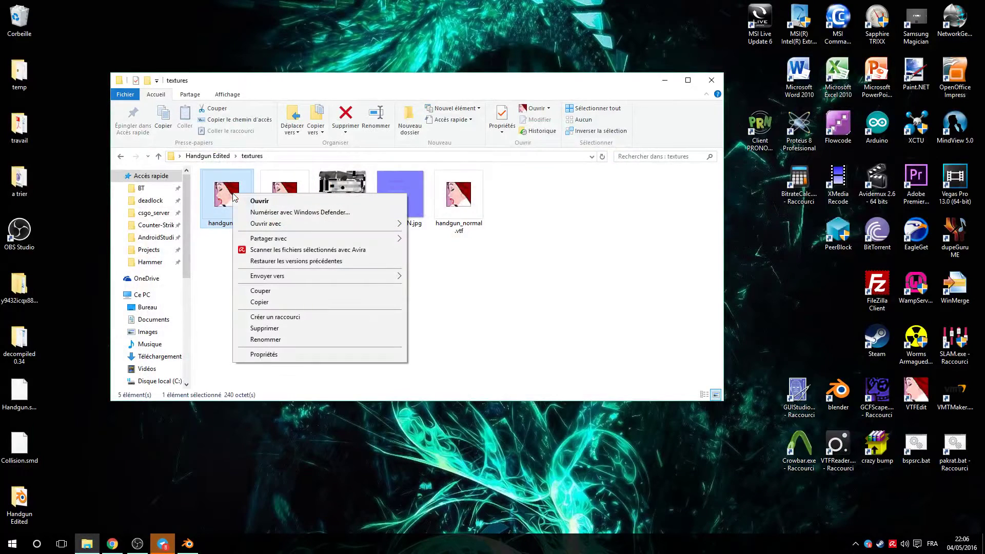
pyautogui.moveTo(345, 230)
pyautogui.click(435, 235)
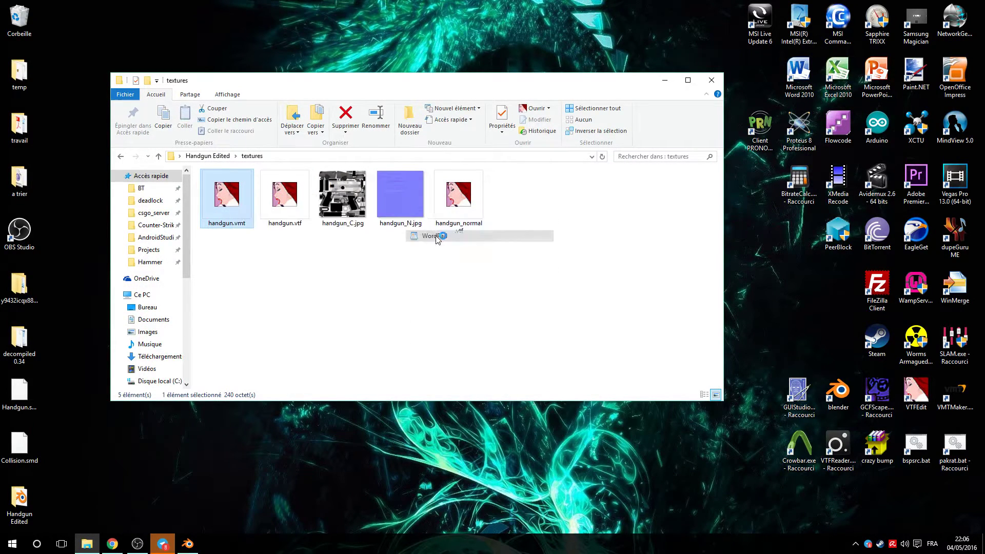
pyautogui.moveTo(481, 25); pyautogui.dragTo(521, 168)
pyautogui.moveTo(437, 276); pyautogui.dragTo(477, 310)
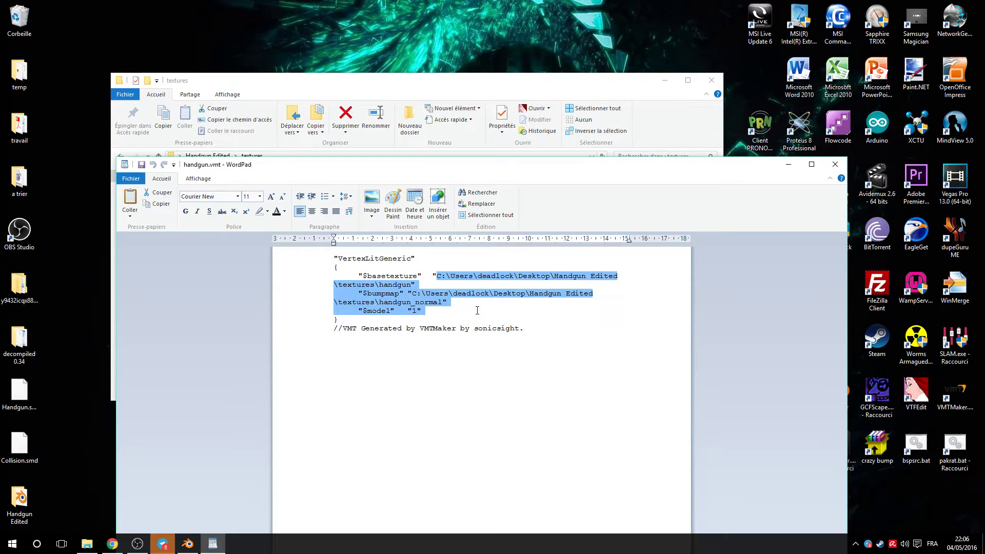
pyautogui.click(547, 308)
pyautogui.moveTo(434, 277); pyautogui.dragTo(551, 276)
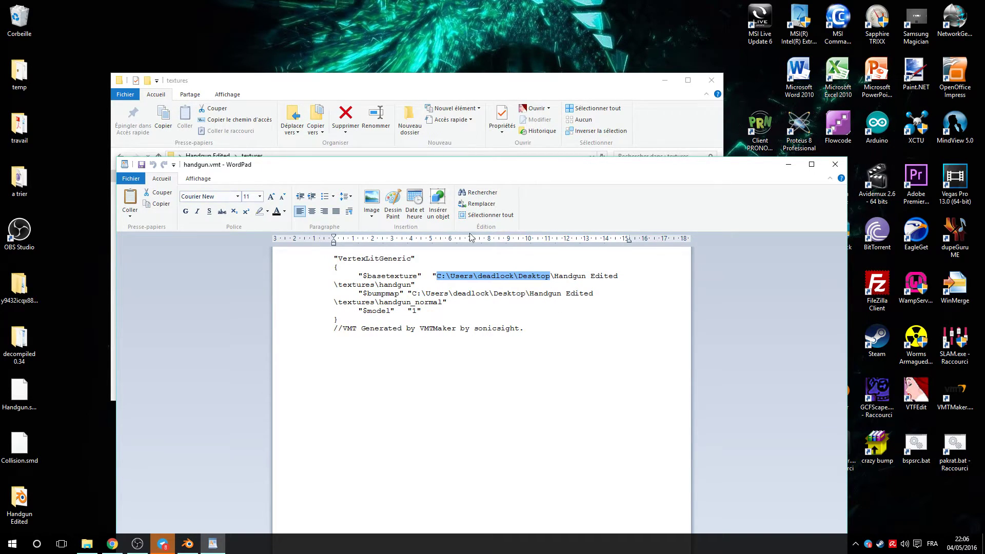
# Open the Counter-Strike Global Offensive folder in a new File Explorer window and view the models folder inside csgo.
pyautogui.click(12, 543)
pyautogui.click(45, 449)
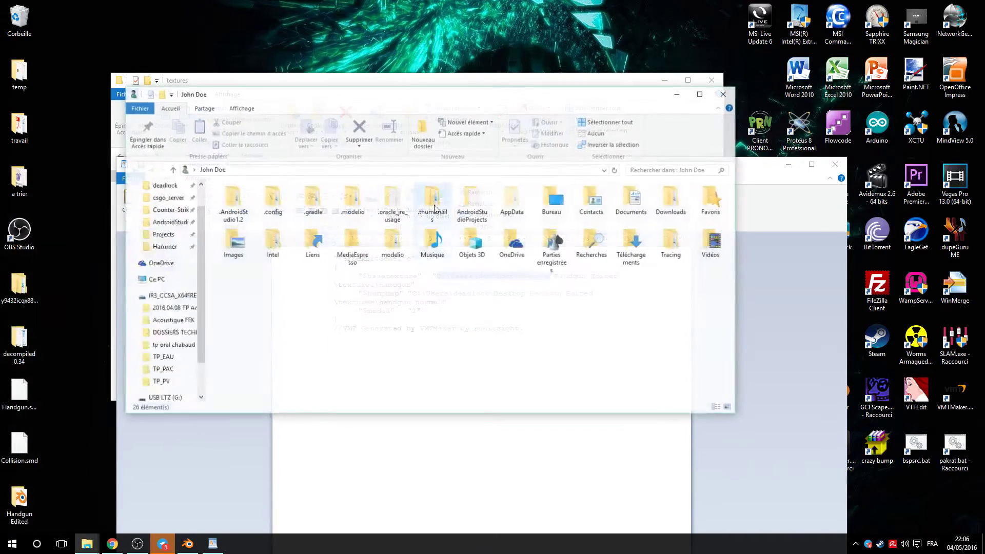
pyautogui.click(173, 239)
pyautogui.moveTo(362, 95); pyautogui.dragTo(549, 94)
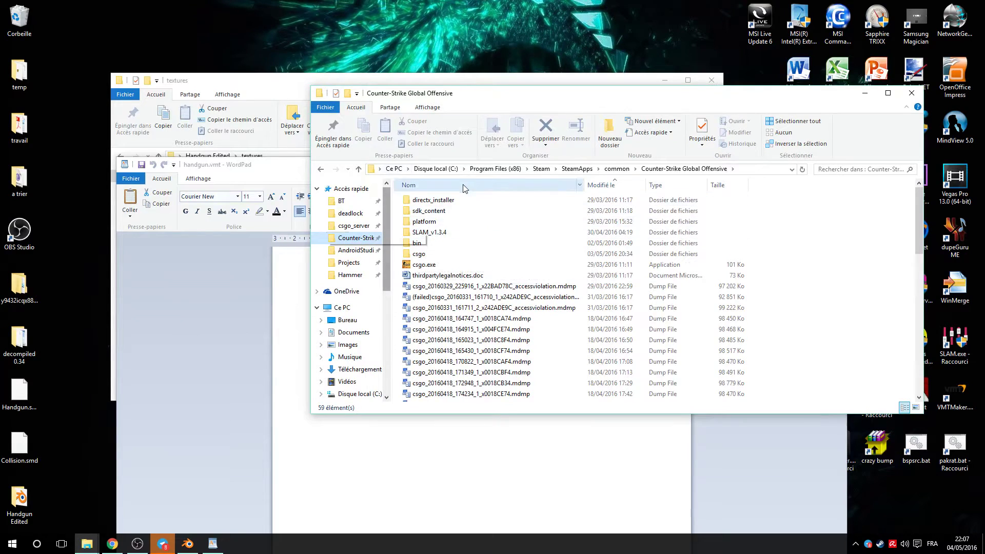
pyautogui.doubleClick(420, 254)
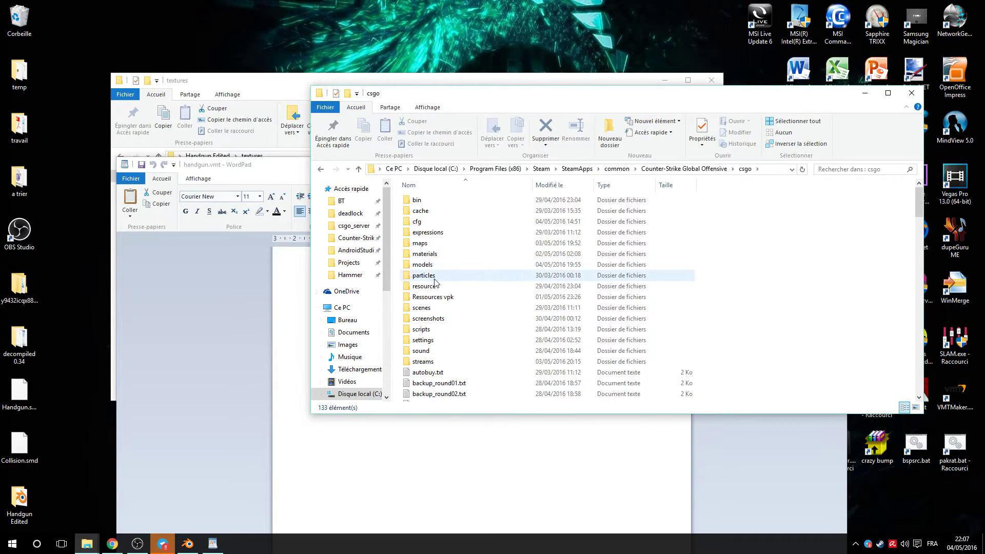
pyautogui.doubleClick(433, 269)
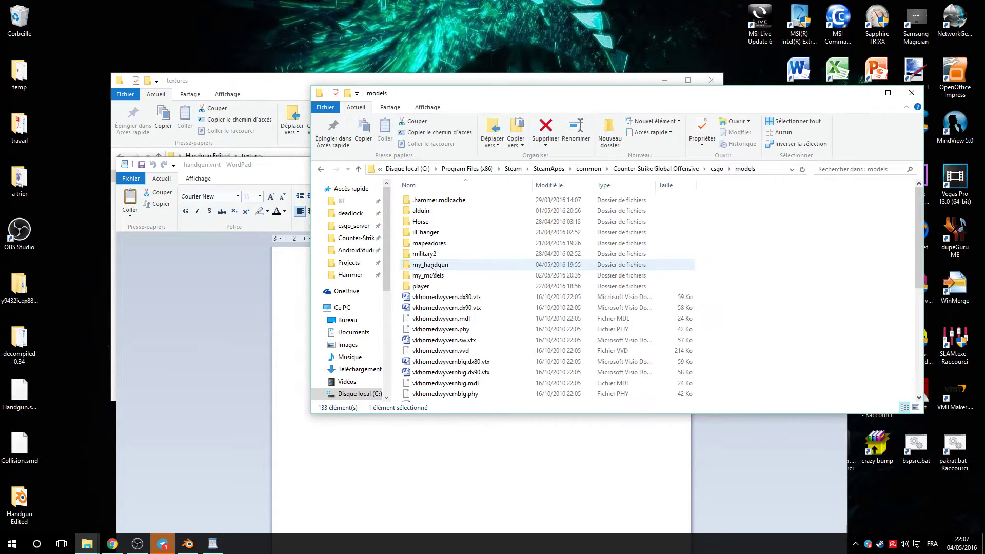
pyautogui.press('BackSpace')
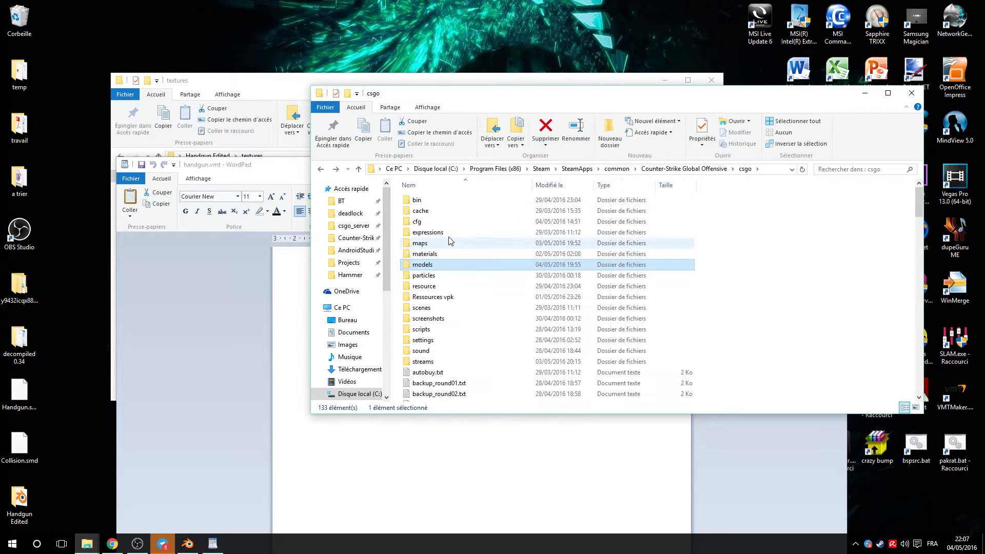
# Go from the Counter-Strike Global Offensive folder to csgo\materials\models\my_handgun.
pyautogui.click(356, 237)
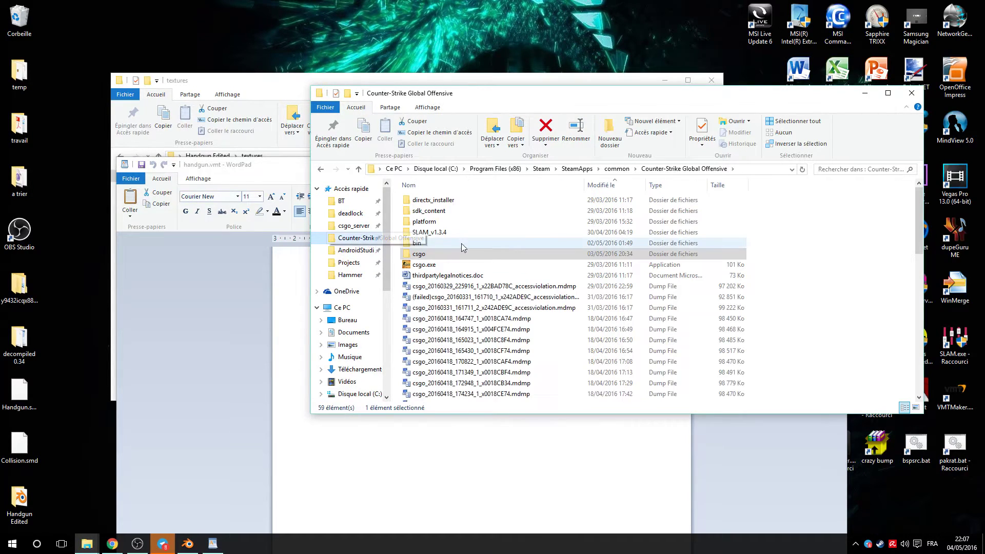
pyautogui.doubleClick(419, 253)
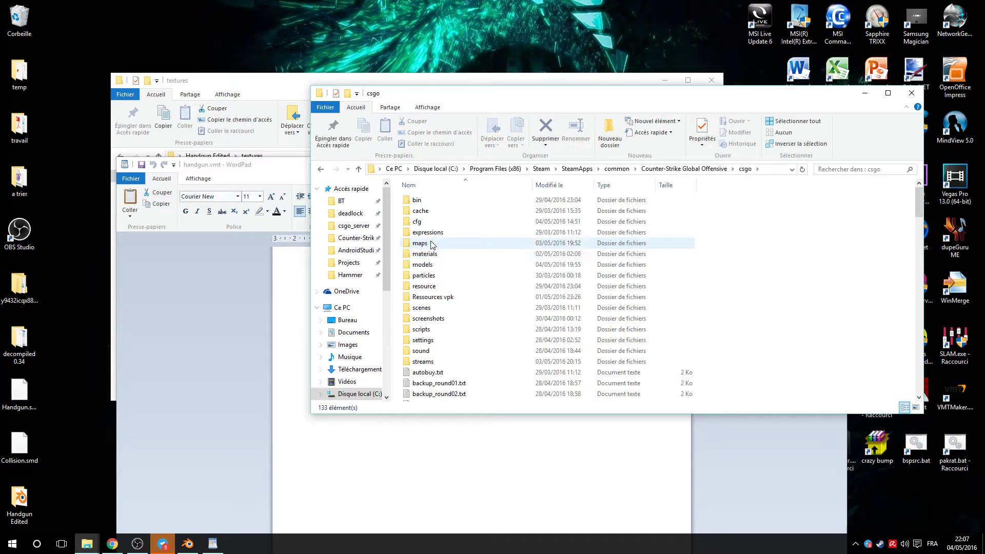
pyautogui.doubleClick(426, 255)
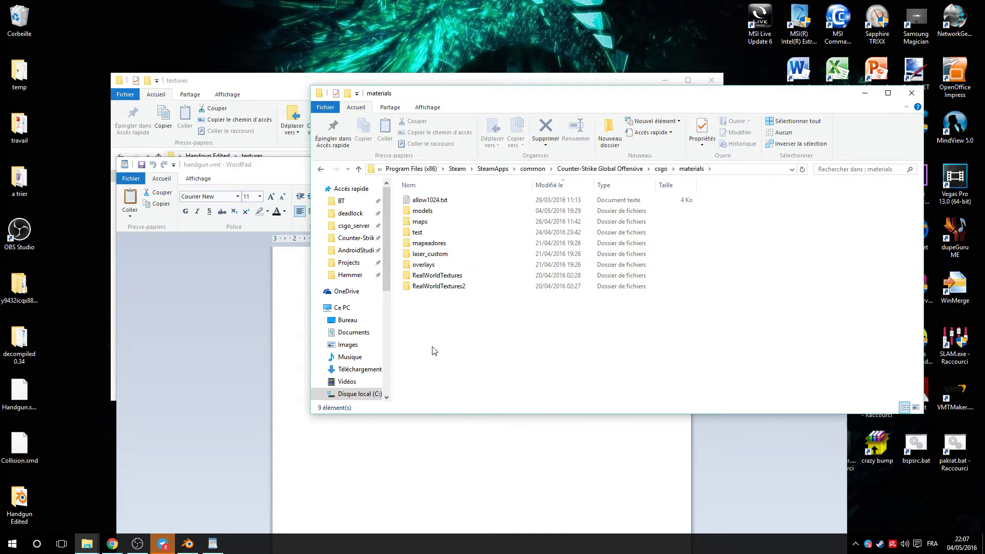
pyautogui.doubleClick(438, 212)
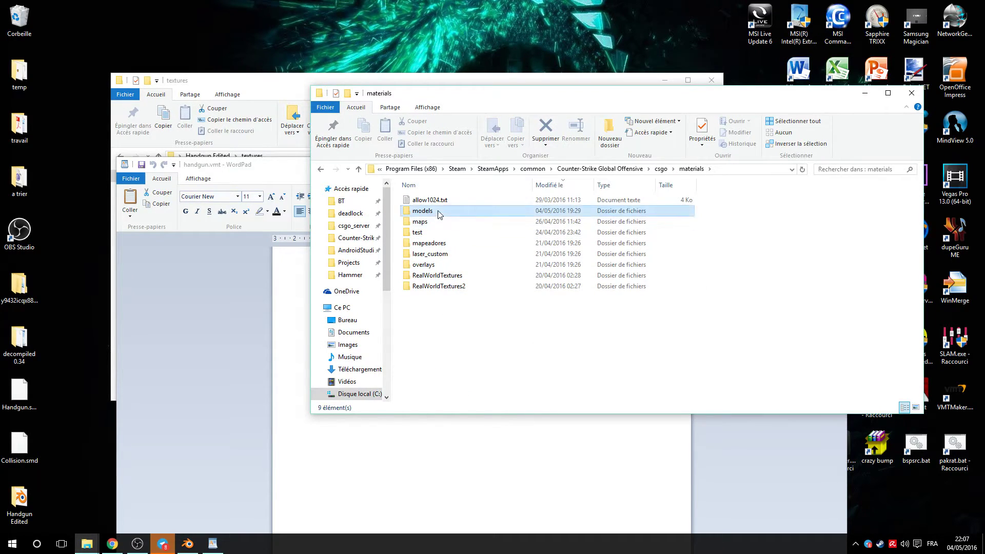
pyautogui.doubleClick(429, 254)
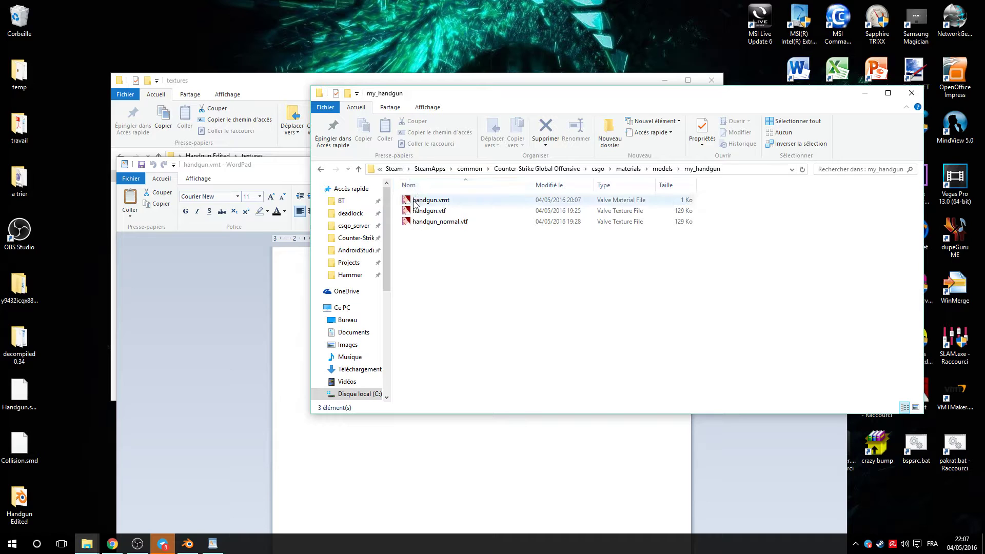
# Open the handgun.vmt from my_handgun in WordPad and arrange it beside the new handgun.vmt to compare their texture paths.
pyautogui.moveTo(269, 169); pyautogui.dragTo(214, 156)
pyautogui.moveTo(478, 95); pyautogui.dragTo(705, 108)
pyautogui.rightClick(647, 214)
pyautogui.moveTo(678, 244)
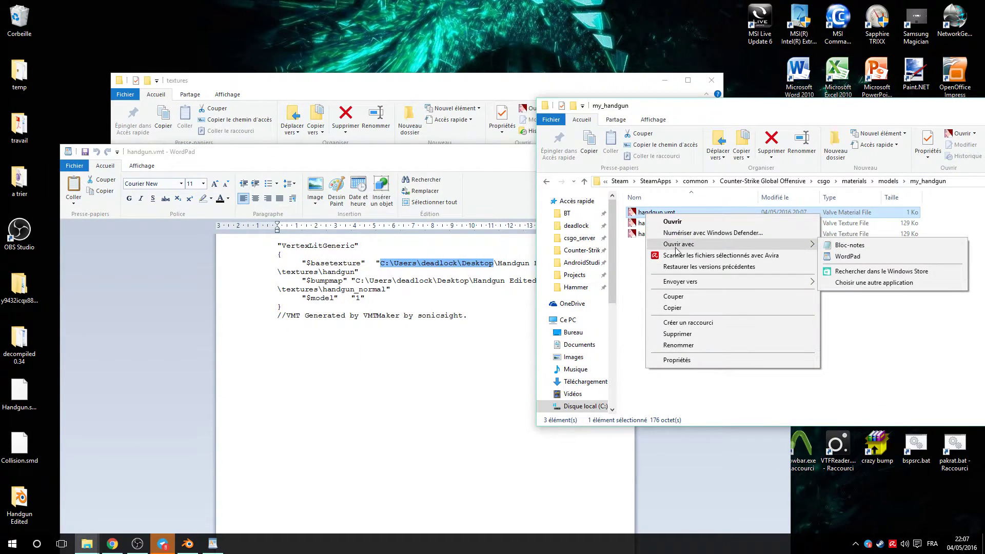
pyautogui.click(852, 256)
pyautogui.moveTo(445, 28); pyautogui.dragTo(742, 148)
pyautogui.moveTo(249, 162); pyautogui.dragTo(229, 140)
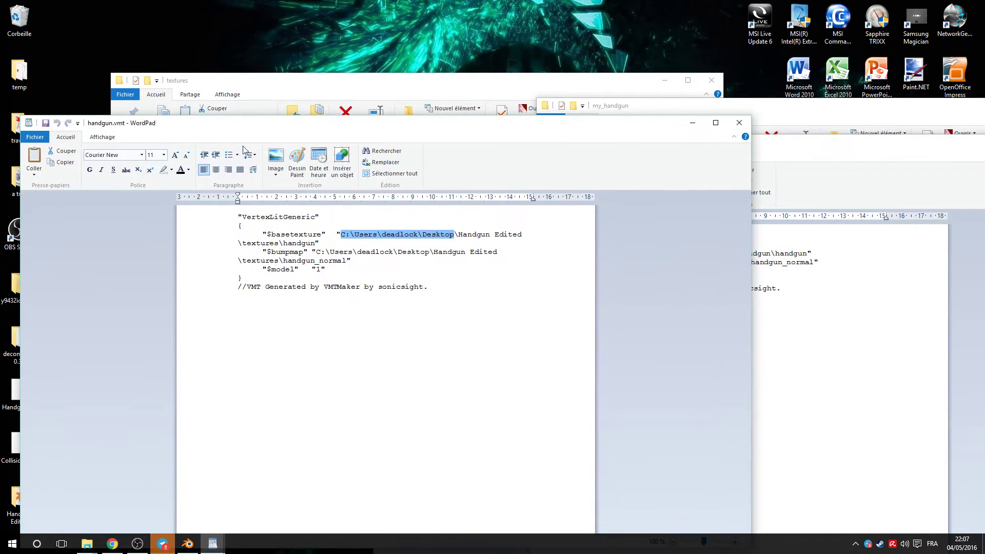
pyautogui.click(397, 246)
pyautogui.click(892, 298)
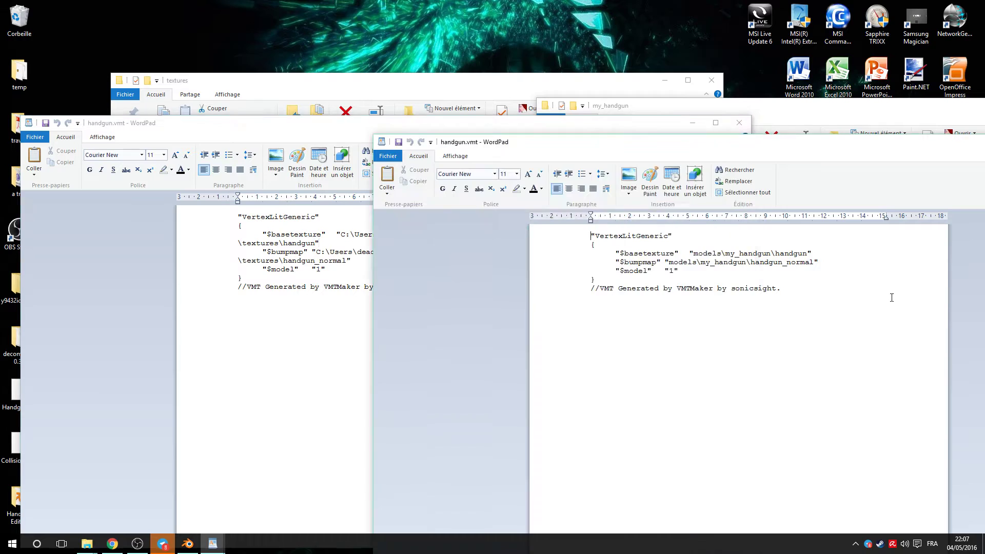
# Close the textures folder's handgun.vmt and compare the models\my_handgun path in the remaining VMT with the my_handgun folder's full path.
pyautogui.click(740, 122)
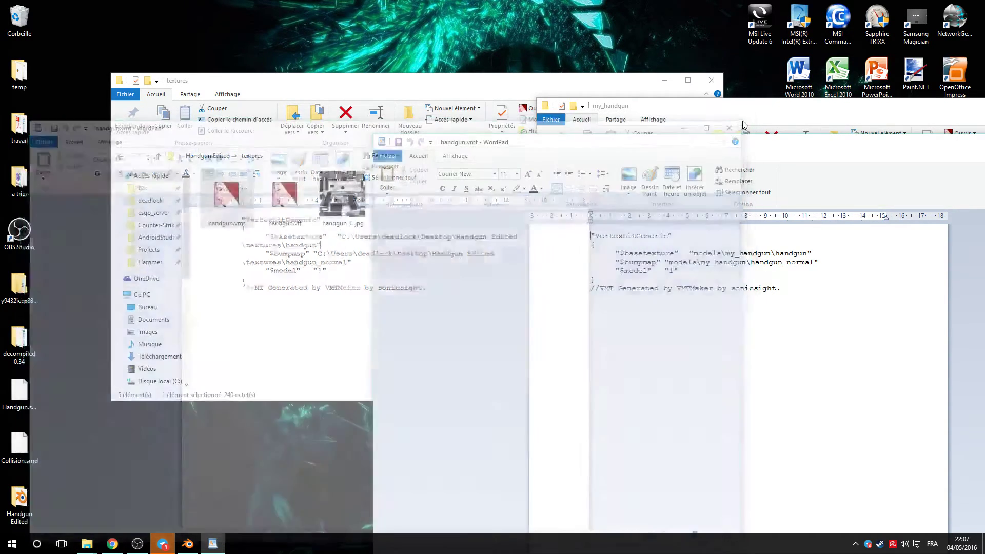
pyautogui.moveTo(757, 150); pyautogui.dragTo(415, 97)
pyautogui.moveTo(351, 198); pyautogui.dragTo(428, 199)
pyautogui.click(855, 296)
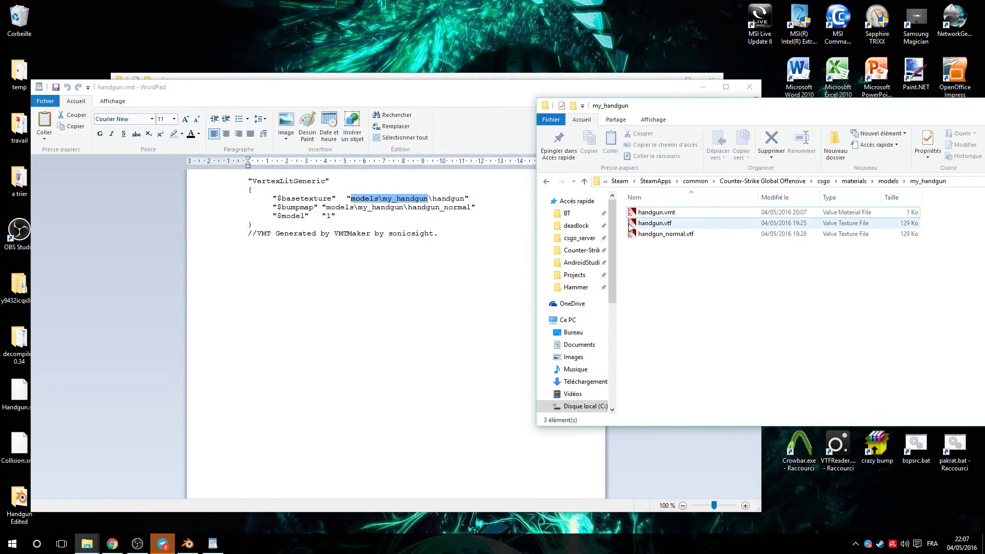
pyautogui.click(958, 180)
pyautogui.click(879, 183)
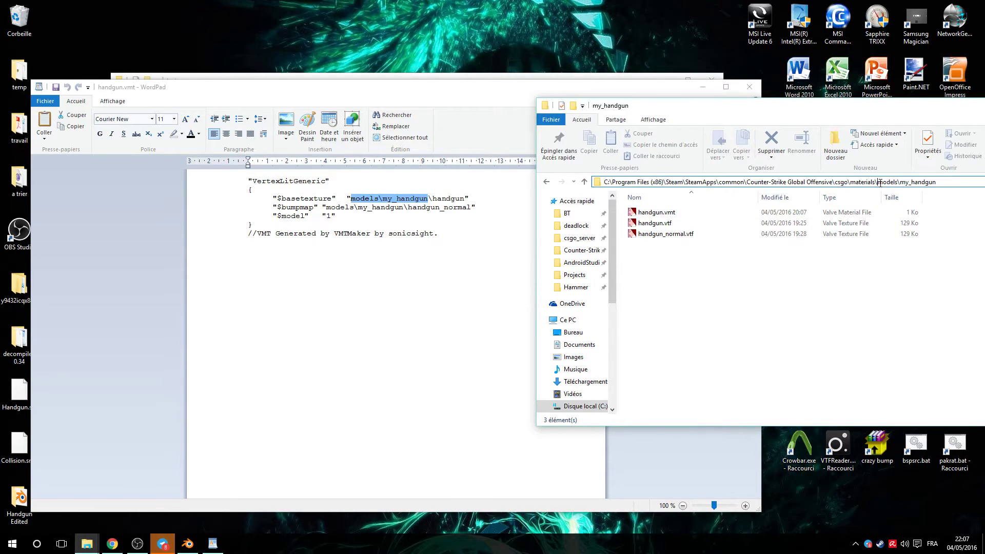
pyautogui.moveTo(878, 183); pyautogui.dragTo(937, 185)
pyautogui.click(844, 317)
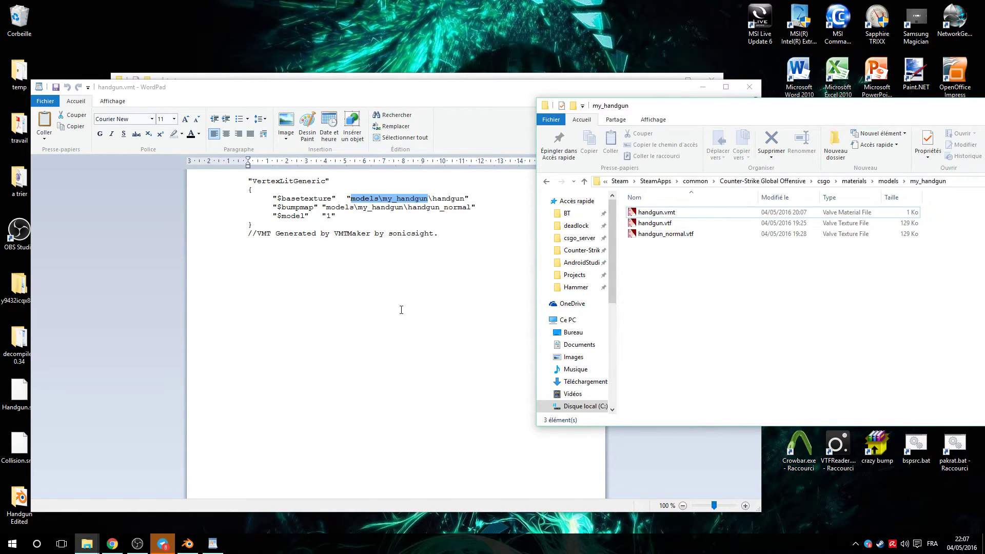
# Close the remaining handgun.vmt and the textures folder window, keeping the my_handgun folder open.
pyautogui.click(401, 310)
pyautogui.click(750, 87)
pyautogui.moveTo(776, 109); pyautogui.dragTo(346, 172)
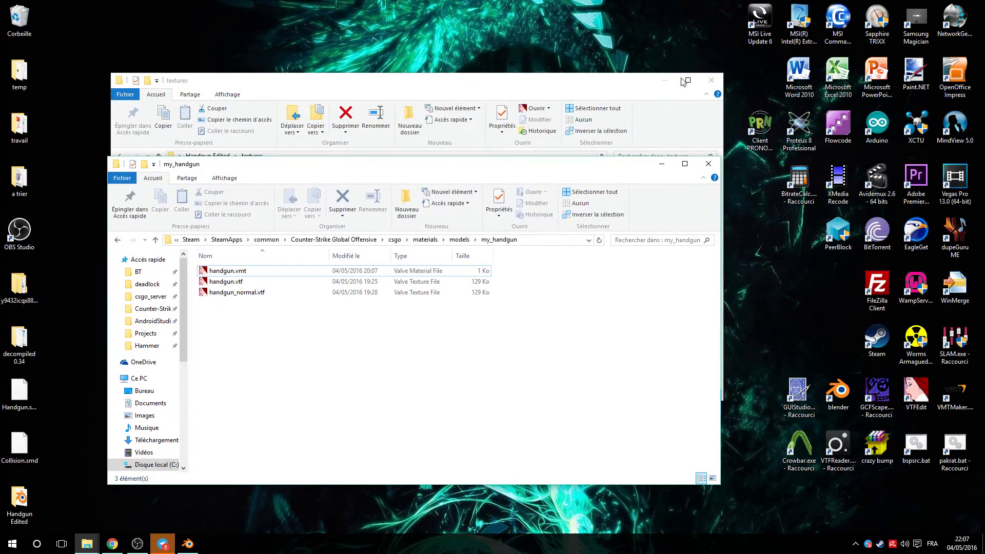
pyautogui.click(712, 80)
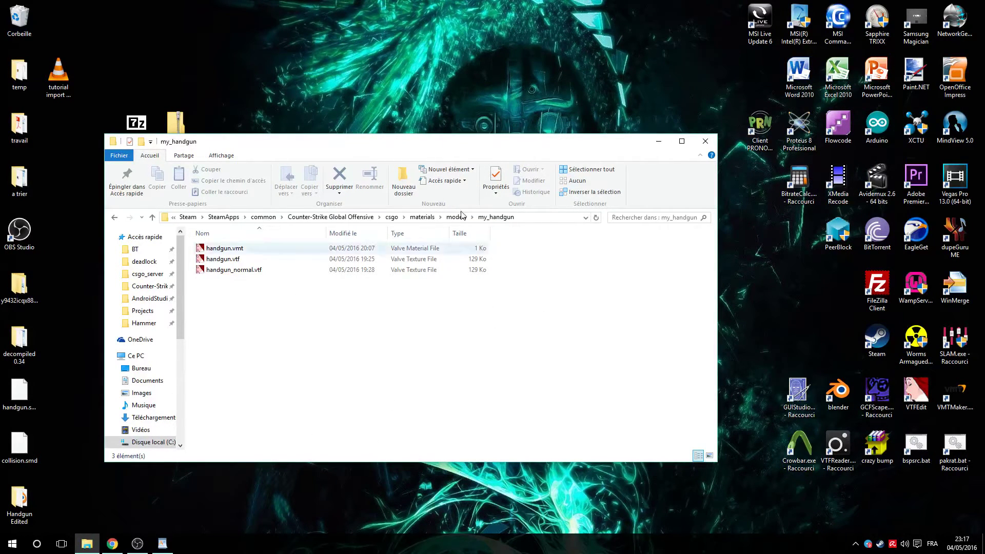
# Create a new text document on the desktop and name it handgun.qc, accepting the extension change.
pyautogui.rightClick(109, 47)
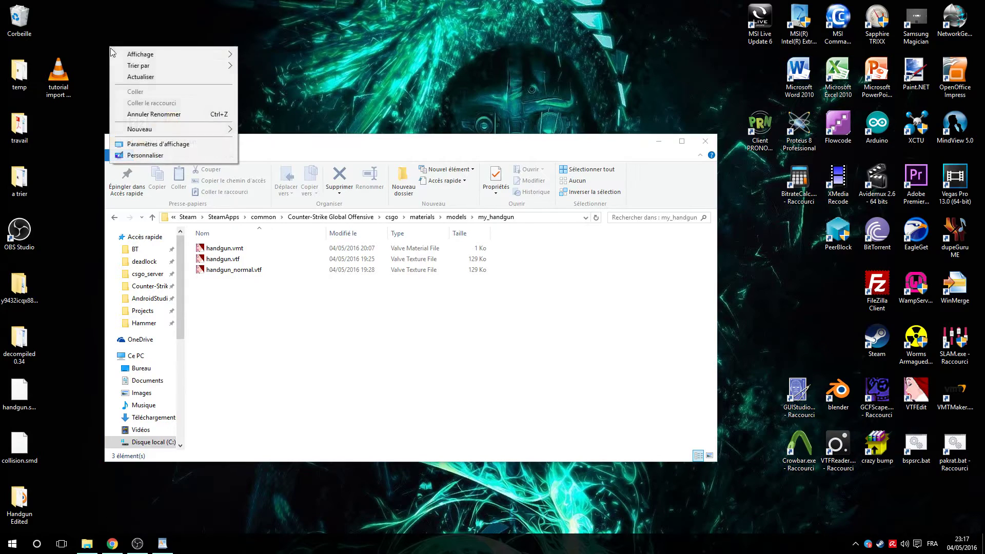
pyautogui.moveTo(161, 129)
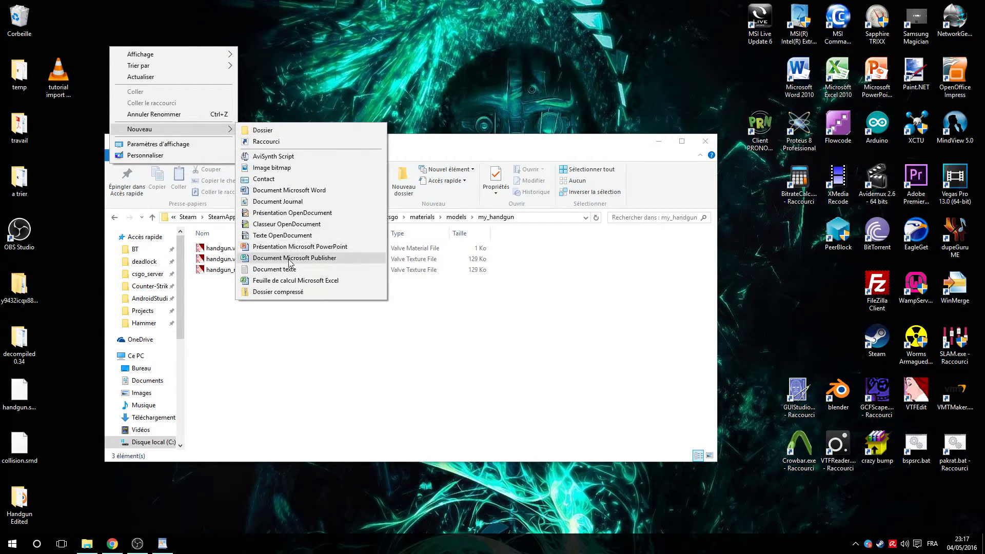
pyautogui.click(274, 269)
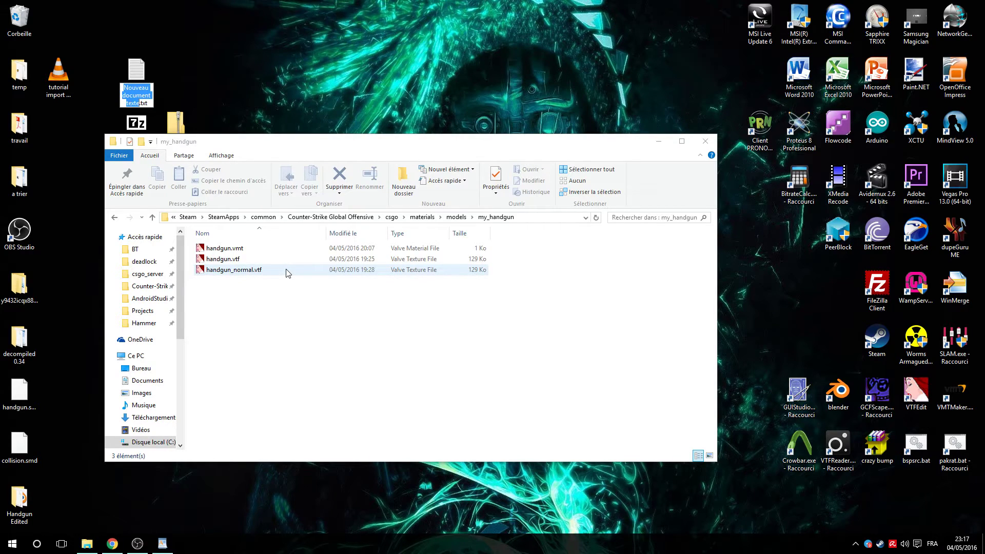
pyautogui.write('handgun')
pyautogui.press('BackSpace')
pyautogui.press('BackSpace')
pyautogui.press('BackSpace')
pyautogui.write('qc')
pyautogui.press('Return')
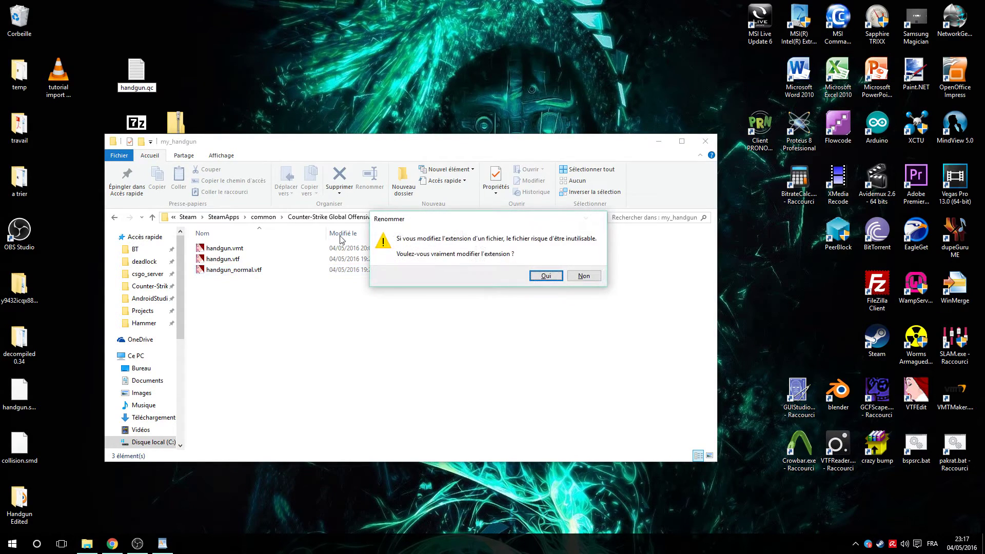
pyautogui.click(545, 276)
# Open handgun.qc from the desktop in WordPad and look over its complete script.
pyautogui.rightClick(141, 75)
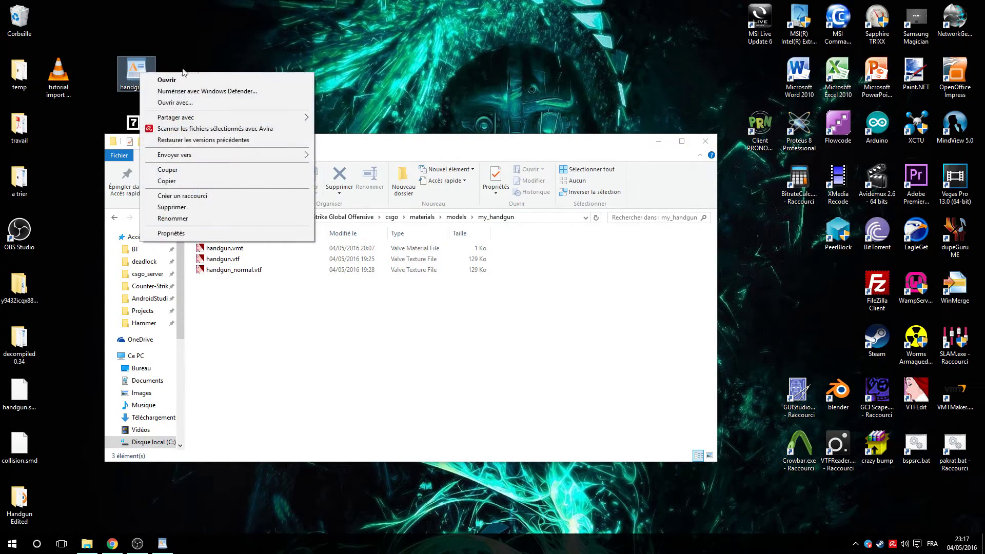
pyautogui.click(167, 80)
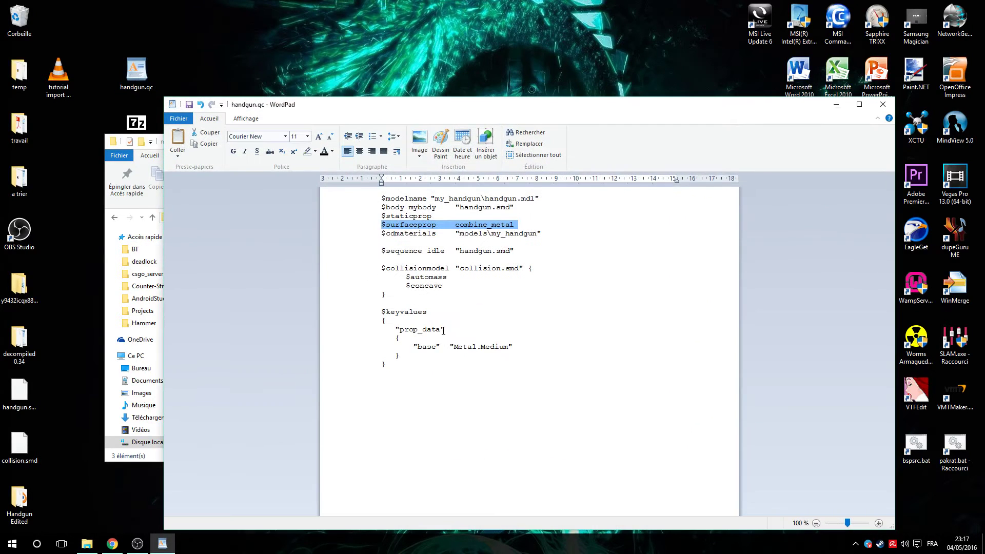
pyautogui.moveTo(484, 385); pyautogui.dragTo(383, 199)
pyautogui.click(542, 359)
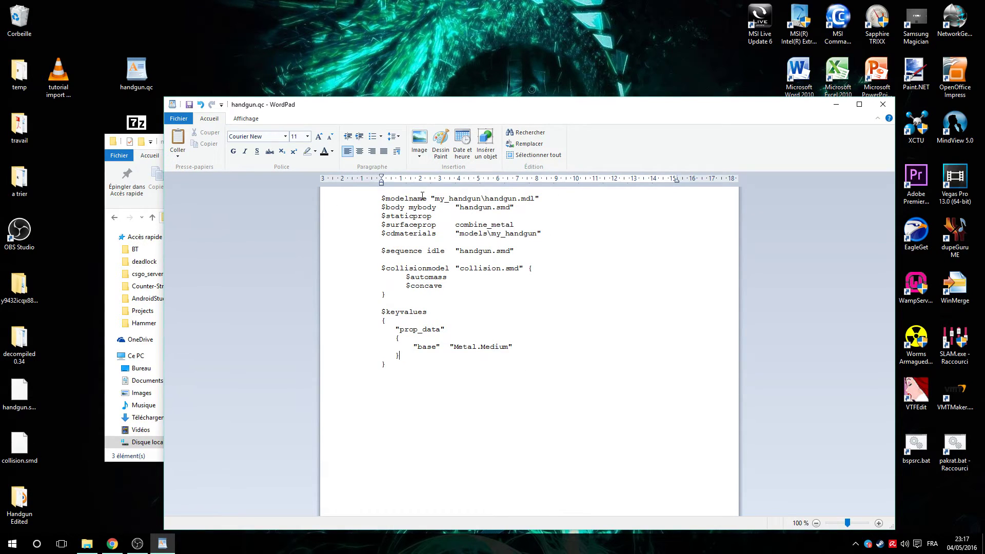
# Examine the $modelname path and the $body line, matching the latter to the handgun.smd file on the desktop.
pyautogui.moveTo(448, 198); pyautogui.dragTo(509, 200)
pyautogui.click(508, 198)
pyautogui.moveTo(382, 207); pyautogui.dragTo(535, 208)
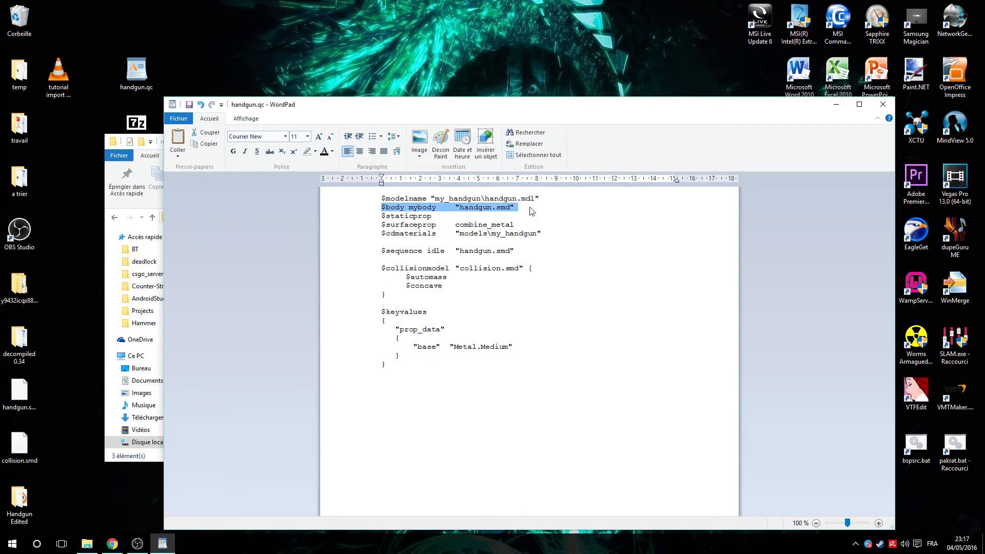
pyautogui.click(19, 390)
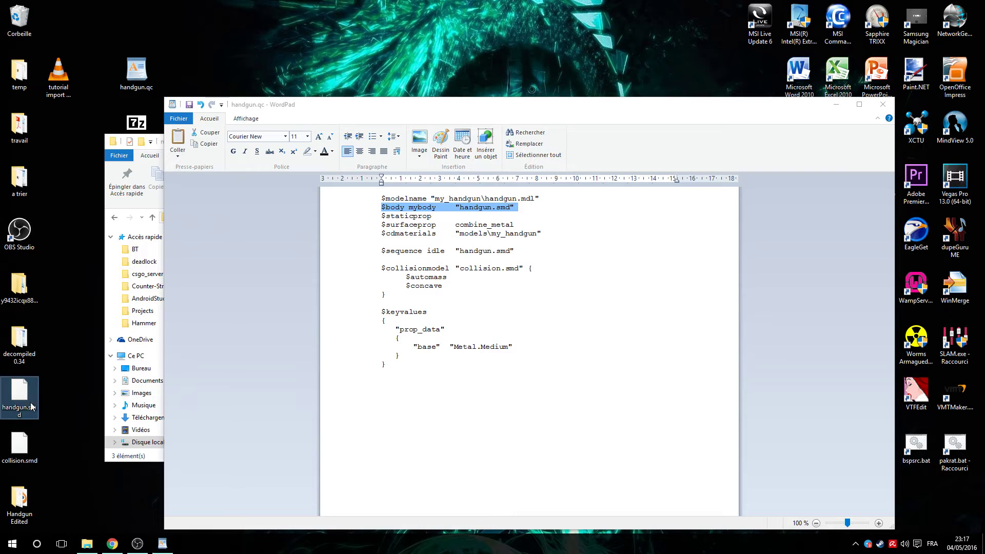
pyautogui.click(419, 207)
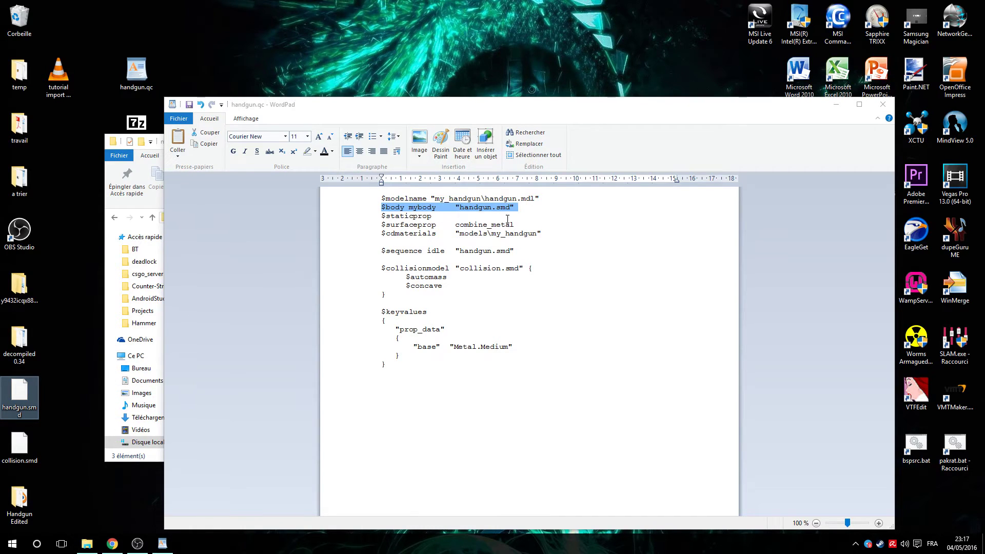
# Examine the $staticprop and $surfaceprop lines of handgun.qc.
pyautogui.click(450, 216)
pyautogui.moveTo(450, 216); pyautogui.dragTo(381, 217)
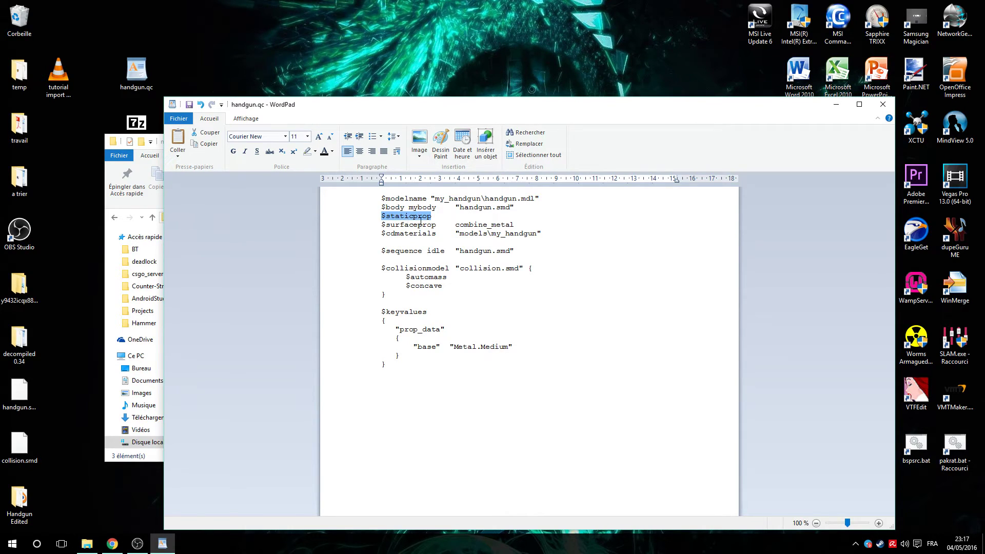
pyautogui.click(520, 224)
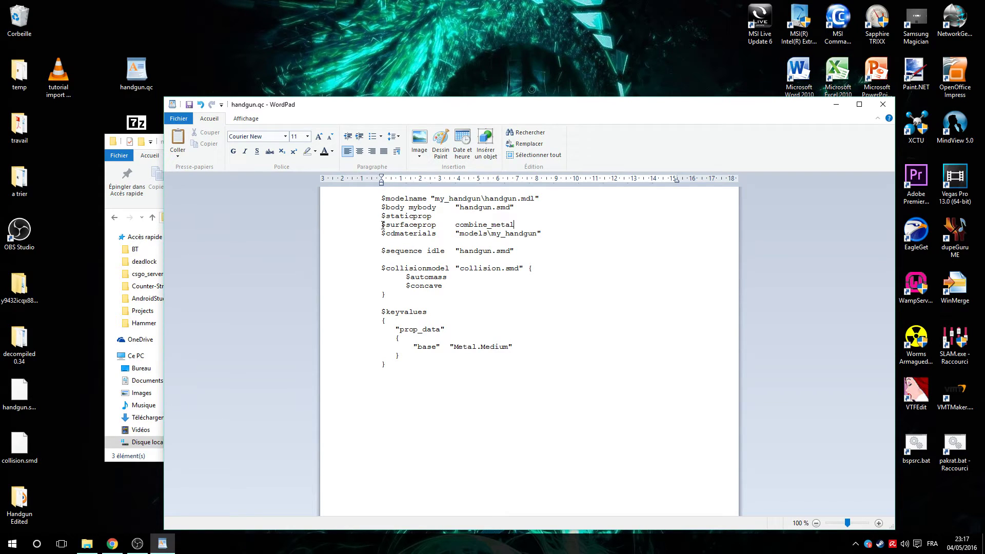
pyautogui.moveTo(382, 224); pyautogui.dragTo(512, 224)
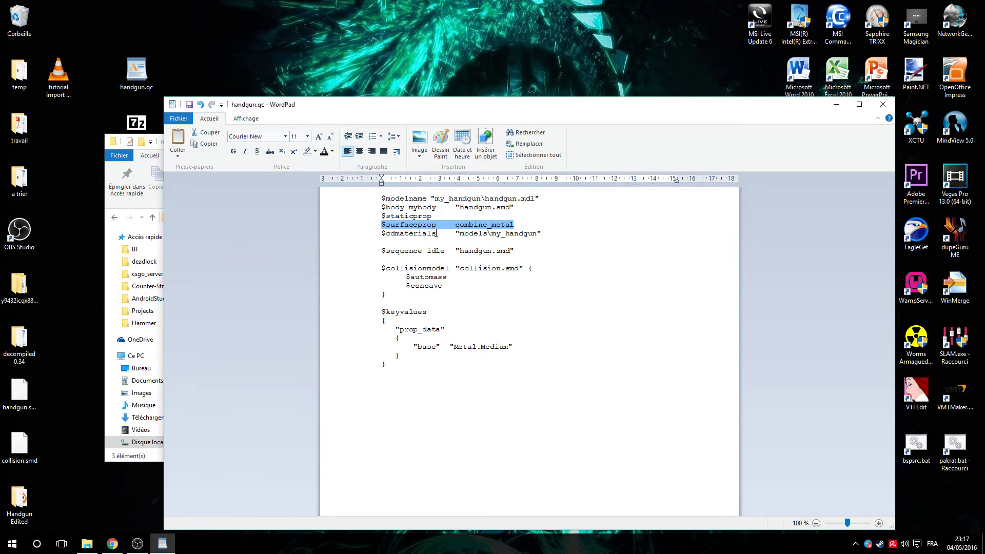
# Switch to Chrome and open the Surface properties article on the Valve Developer Community wiki.
pyautogui.moveTo(109, 547)
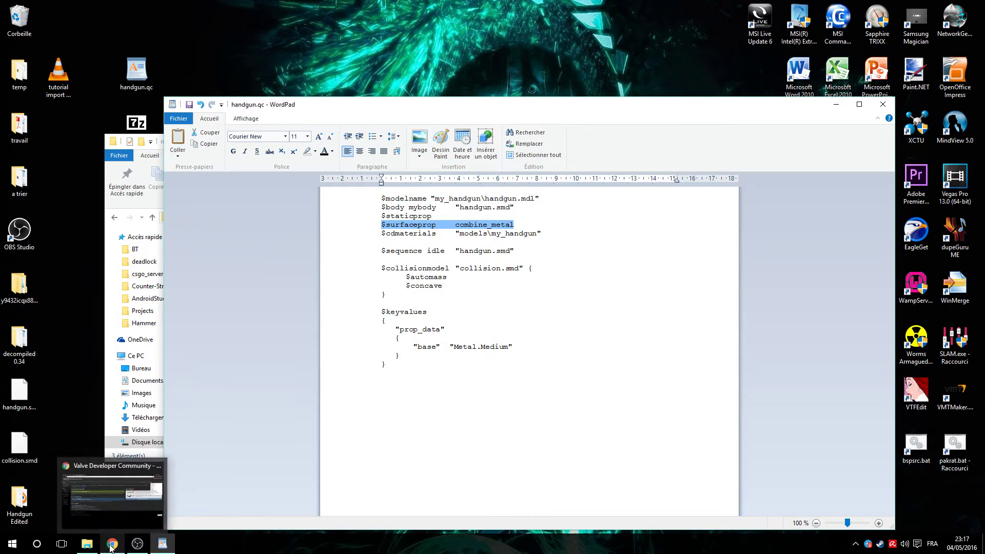
pyautogui.click(128, 521)
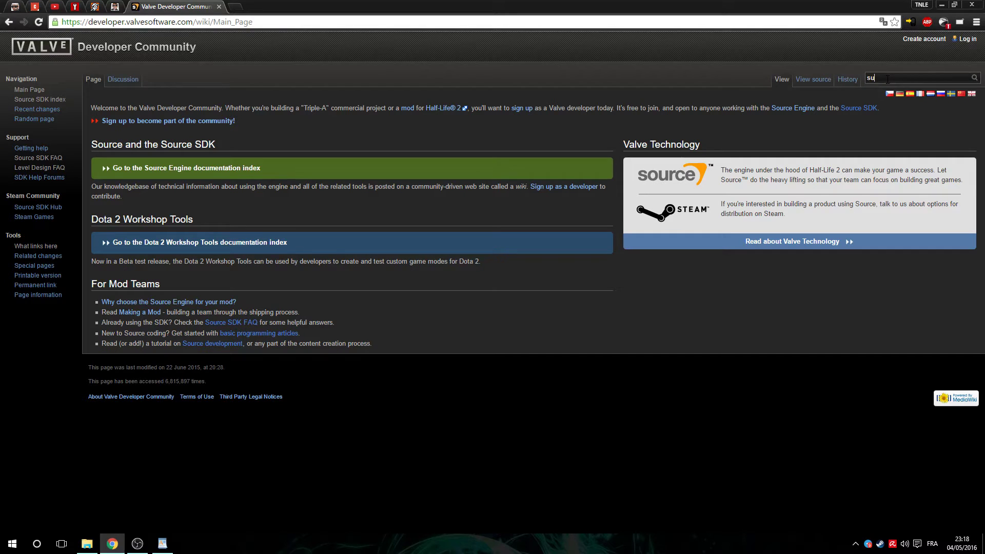
pyautogui.click(887, 78)
pyautogui.write('surface')
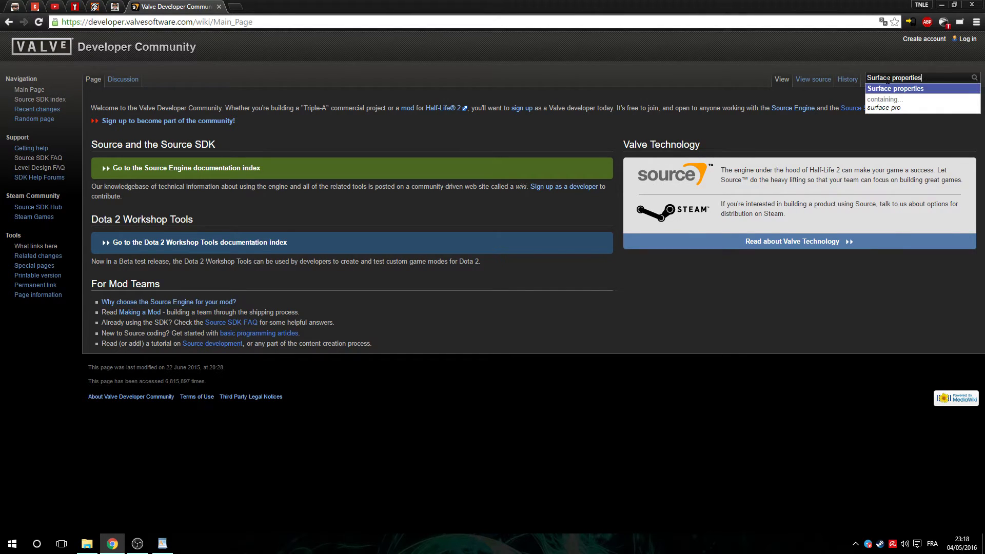
pyautogui.click(887, 88)
# Look through the article's list of surface types and locate combine_metal in the Metal section.
pyautogui.scroll(-2, 219, 272)
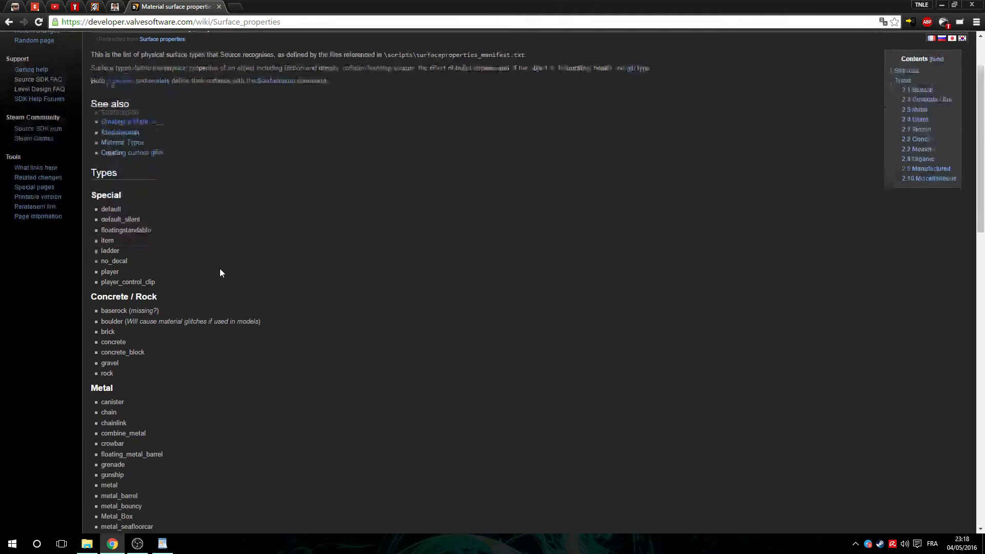
pyautogui.moveTo(119, 169); pyautogui.dragTo(116, 308)
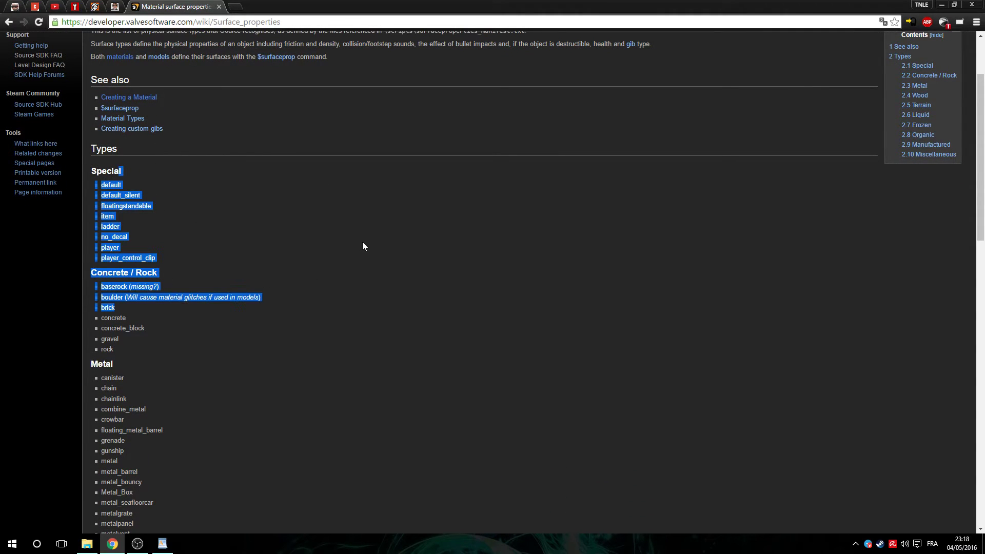
pyautogui.scroll(-2, 362, 243)
pyautogui.scroll(-1, 241, 158)
pyautogui.doubleClick(193, 255)
pyautogui.scroll(-1, 301, 246)
pyautogui.click(156, 208)
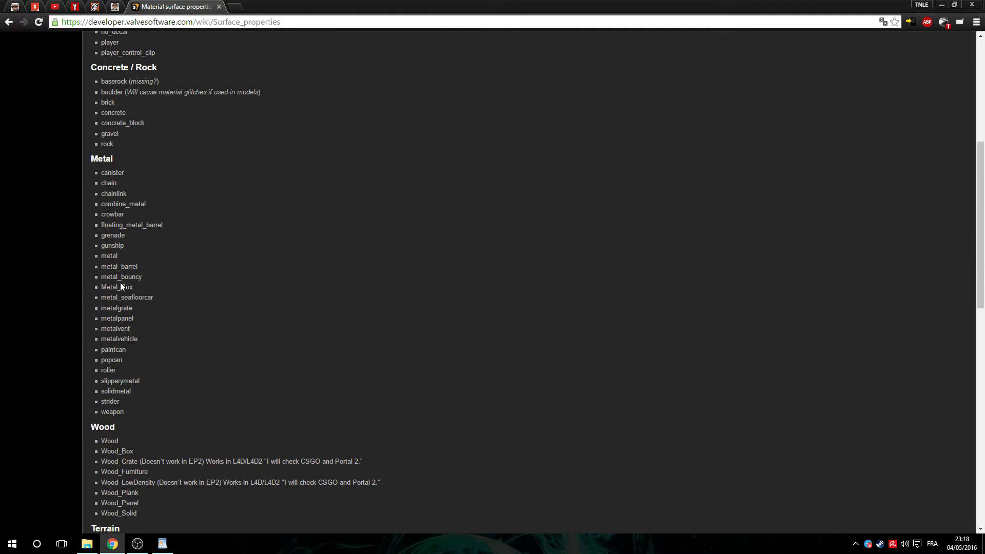
pyautogui.scroll(-1, 146, 223)
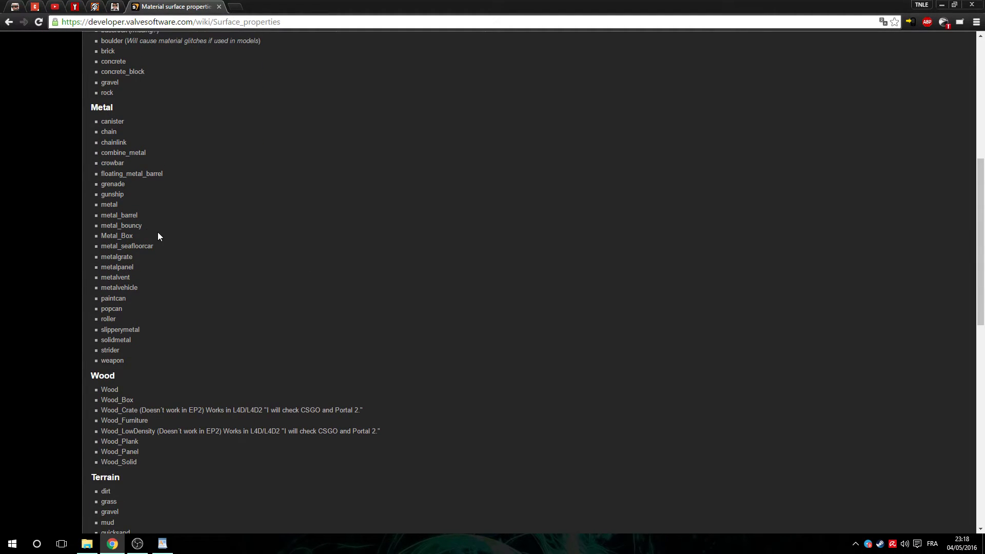
pyautogui.doubleClick(146, 153)
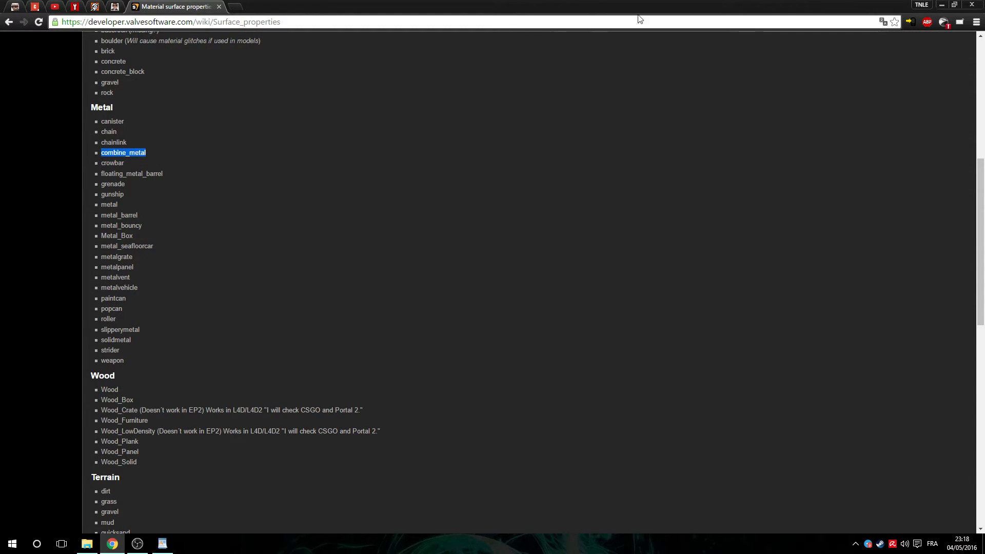
# Minimize the browser to return to handgun.qc in WordPad, and examine the $cdmaterials line.
pyautogui.click(941, 4)
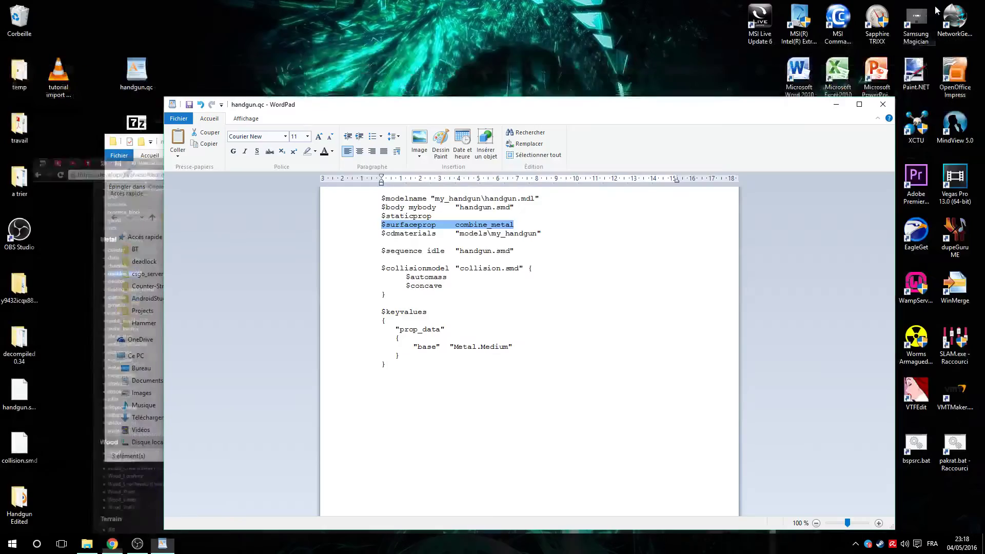
pyautogui.click(487, 225)
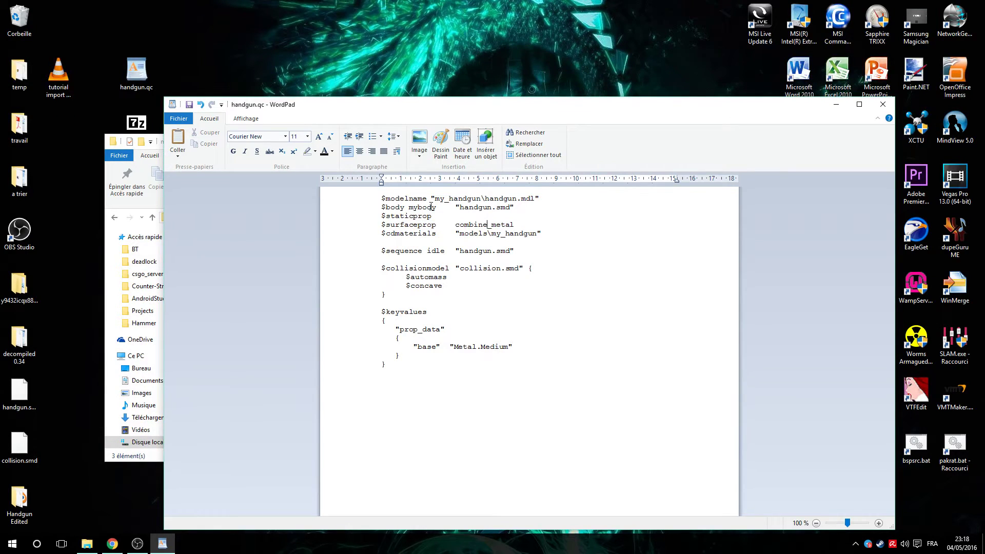
pyautogui.moveTo(392, 235); pyautogui.dragTo(540, 234)
pyautogui.click(391, 239)
pyautogui.click(377, 236)
pyautogui.click(553, 228)
# Bring up the my_handgun folder in File Explorer and compare the models\my_handgun part of its path with the $cdmaterials value.
pyautogui.click(109, 525)
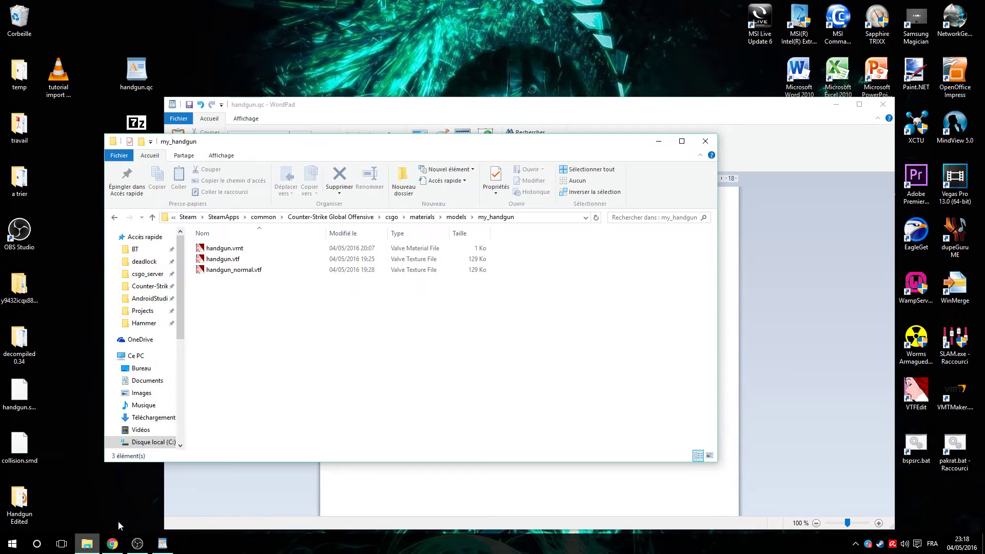
pyautogui.click(541, 218)
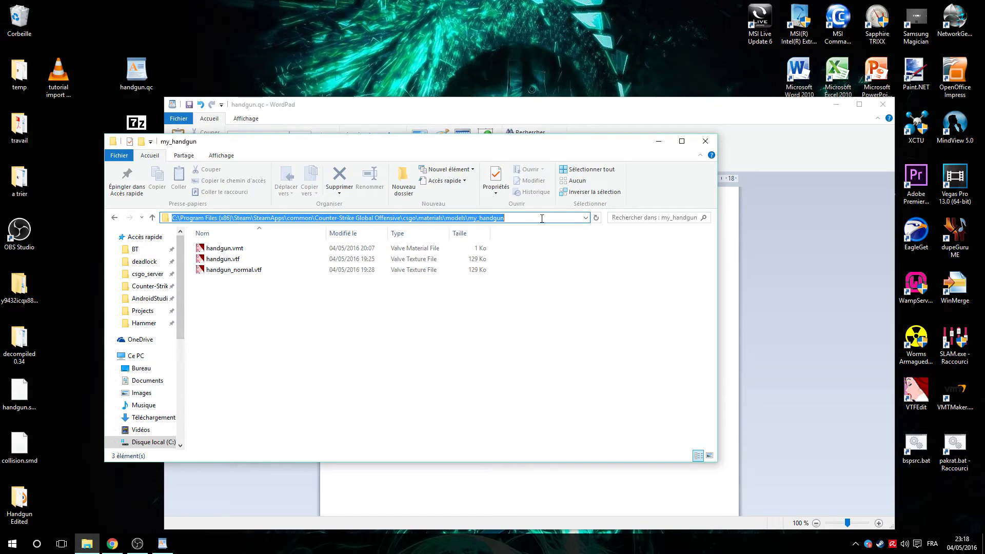
pyautogui.click(446, 218)
pyautogui.moveTo(446, 218); pyautogui.dragTo(525, 217)
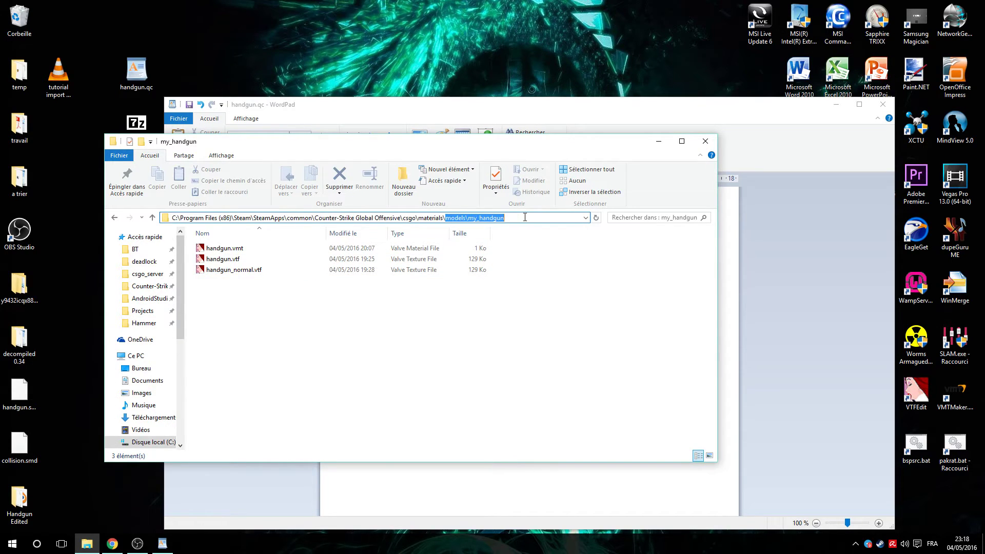
pyautogui.moveTo(518, 144); pyautogui.dragTo(638, 357)
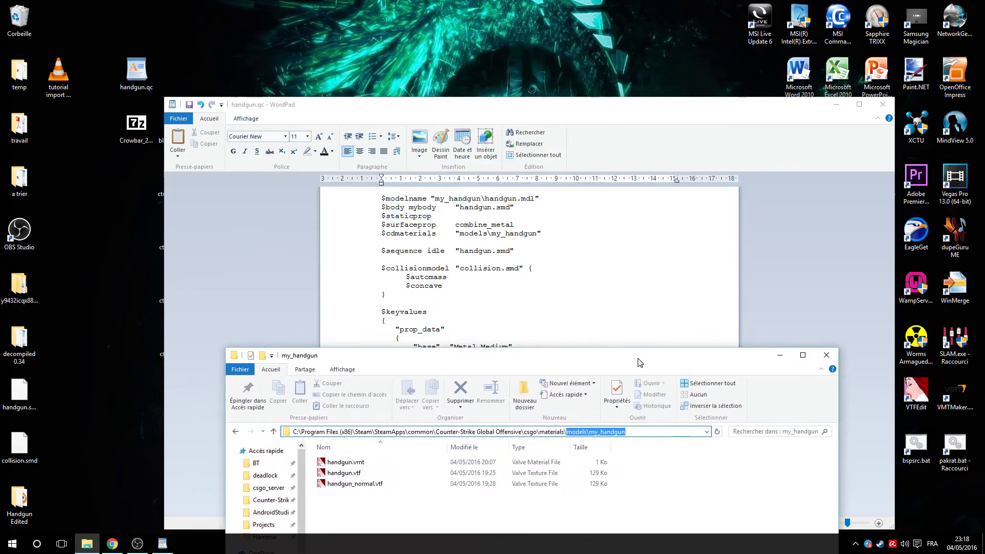
# Return to handgun.qc and examine the $sequence idle line that references handgun.smd.
pyautogui.click(539, 228)
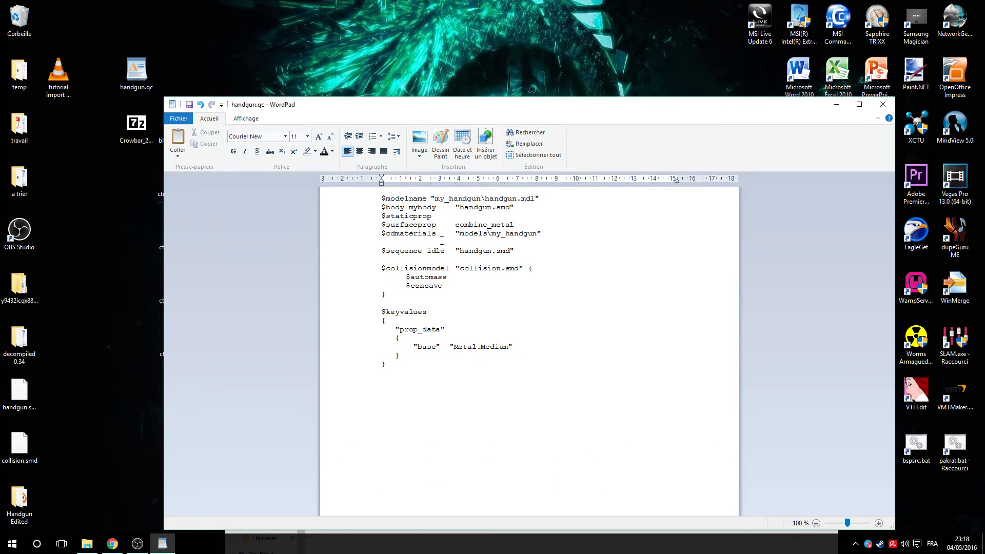
pyautogui.tripleClick(391, 250)
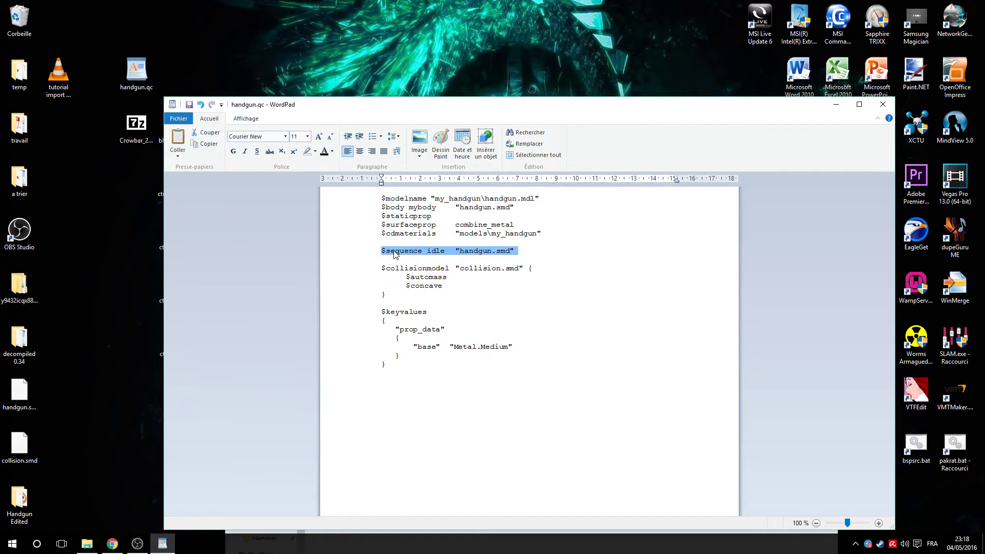
# Examine the $sequence idle line and the start of the $collisionmodel block in handgun.qc.
pyautogui.click(513, 250)
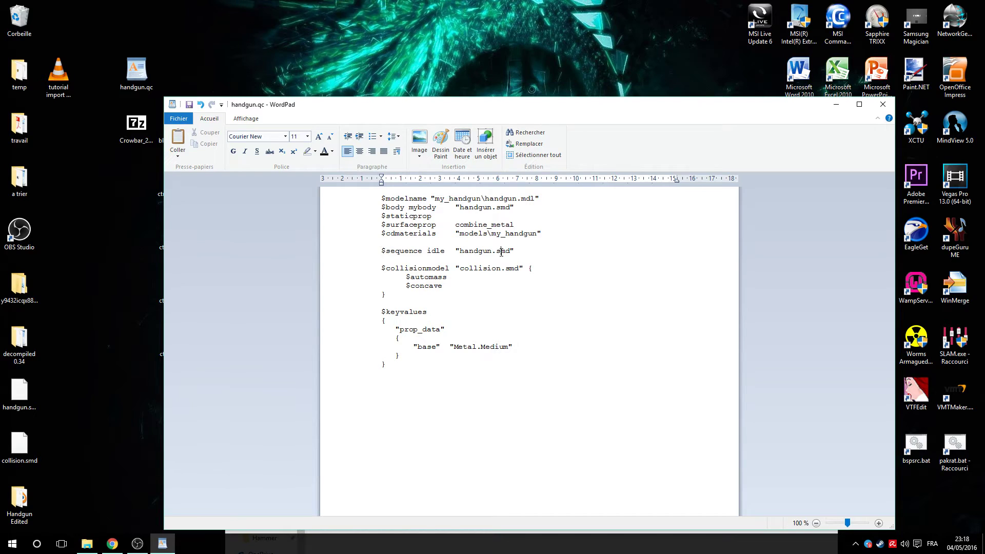
pyautogui.moveTo(545, 251); pyautogui.dragTo(380, 252)
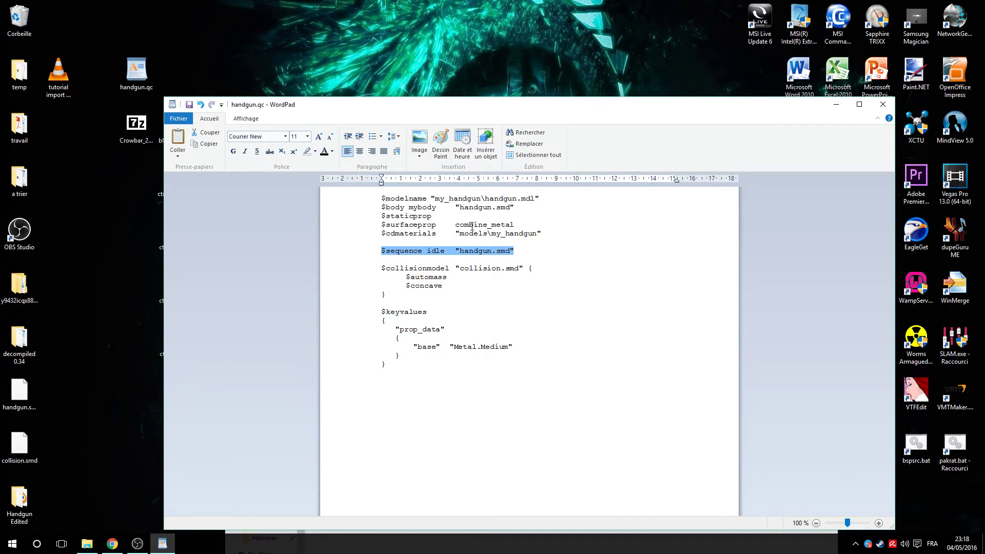
pyautogui.click(376, 267)
pyautogui.click(385, 268)
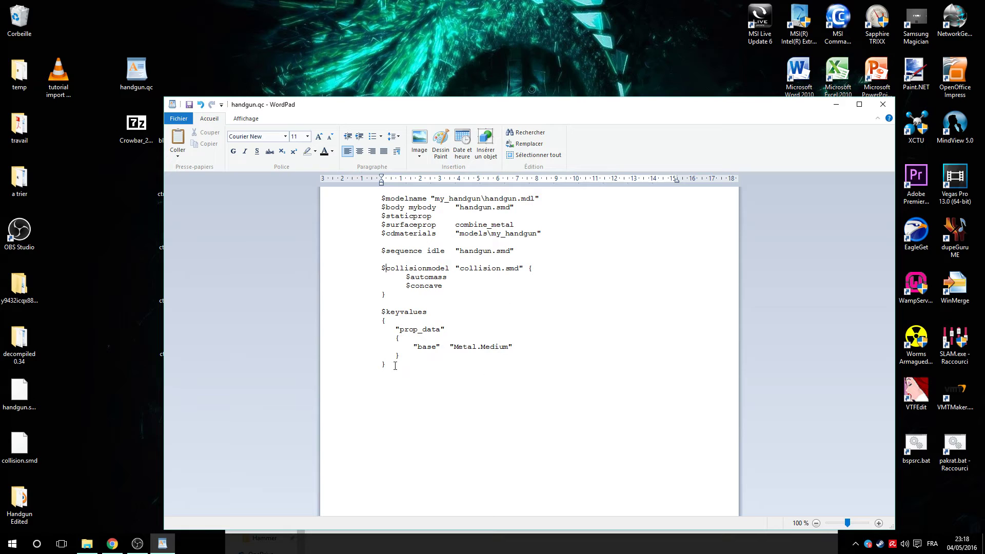
# Delete the whole $keyvalues block from handgun.qc and save the file in plain text format.
pyautogui.click(382, 311)
pyautogui.click(411, 320)
pyautogui.moveTo(454, 362); pyautogui.dragTo(428, 314)
pyautogui.click(488, 327)
pyautogui.moveTo(419, 367); pyautogui.dragTo(366, 311)
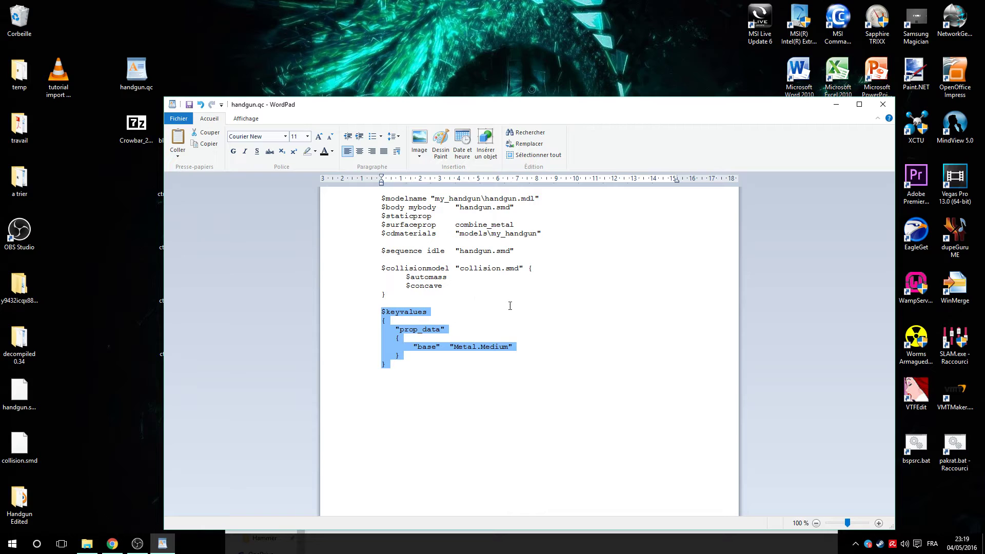
pyautogui.press('Delete')
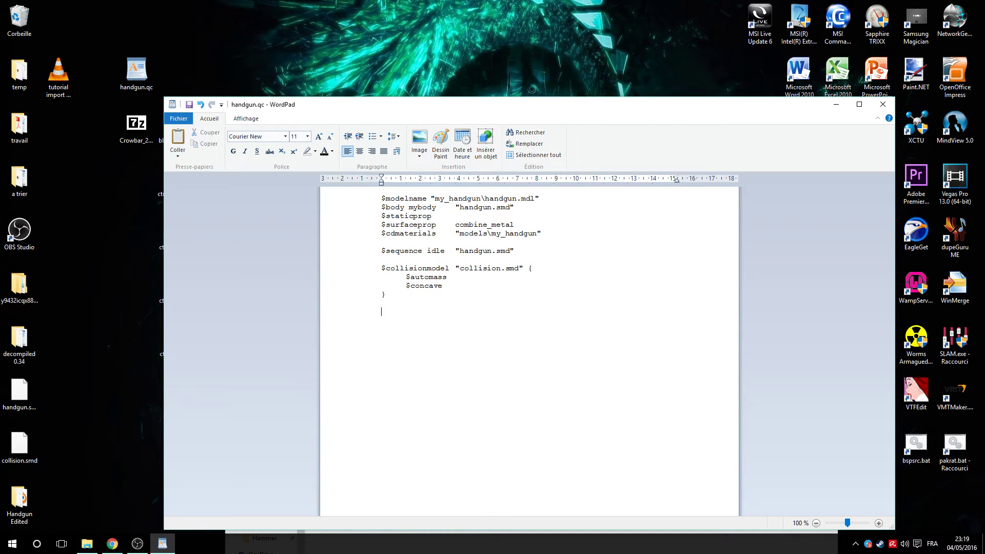
pyautogui.hotkey('ctrl', 's')
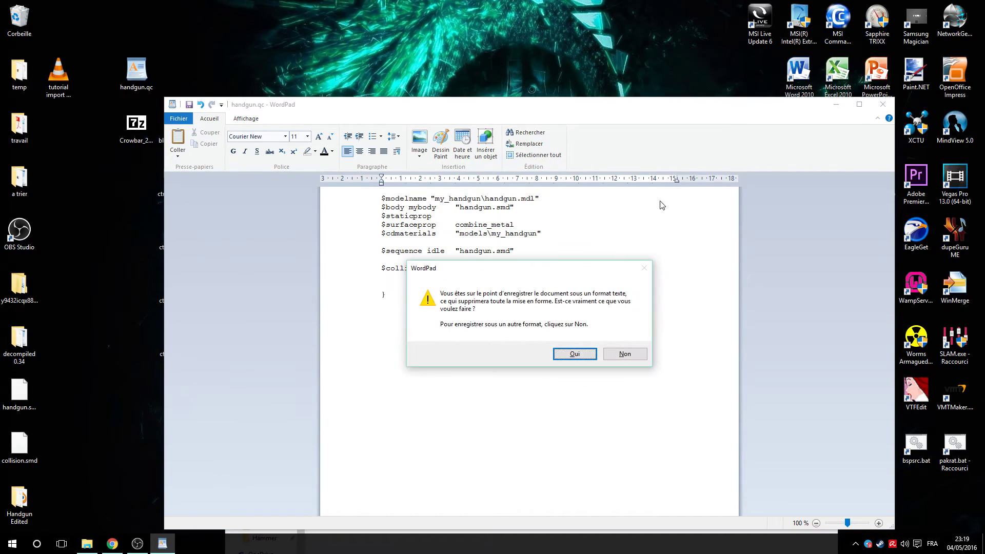
pyautogui.click(574, 354)
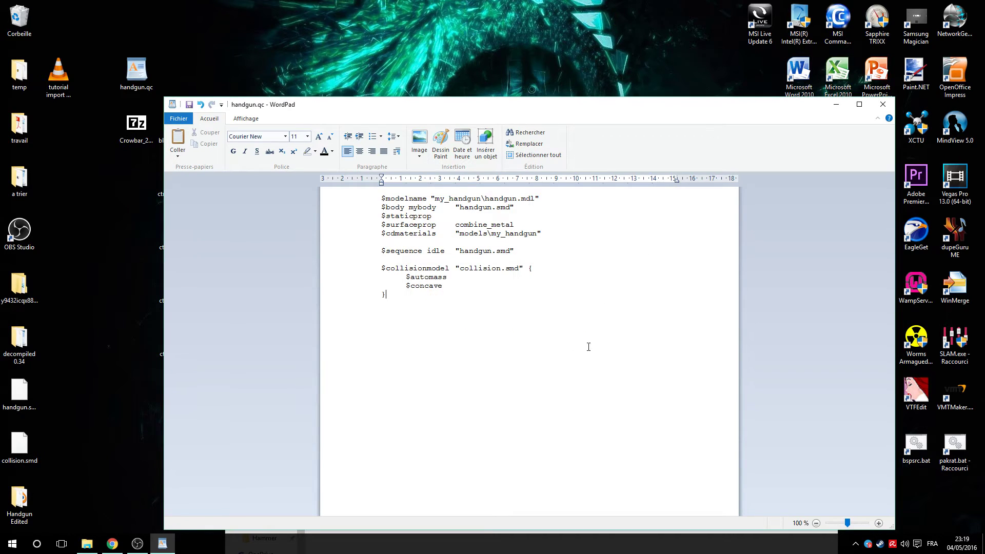
# Close handgun.qc, reopen it for a brief check, close it again, and minimize the my_handgun folder window.
pyautogui.click(881, 105)
pyautogui.doubleClick(136, 72)
pyautogui.click(882, 104)
pyautogui.moveTo(690, 355); pyautogui.dragTo(500, 164)
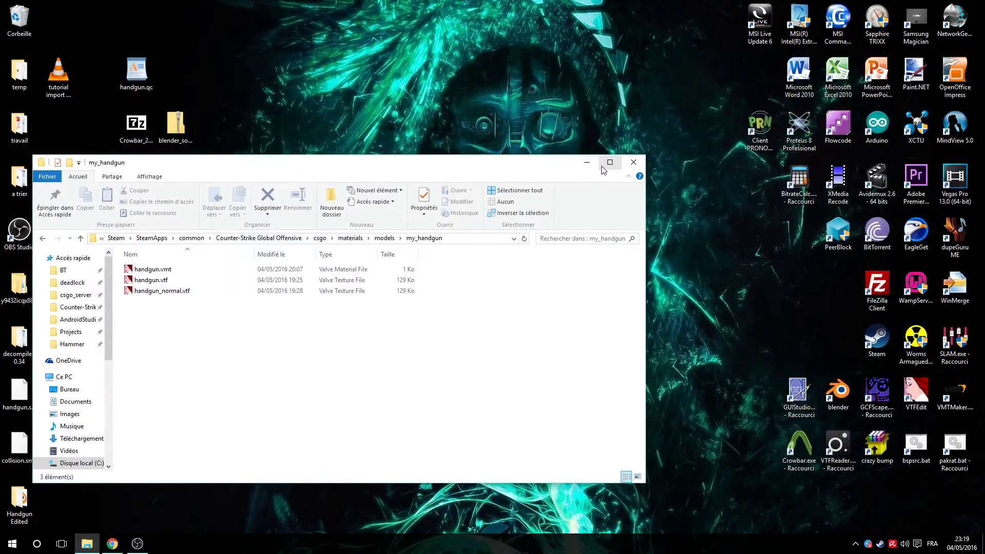
pyautogui.click(586, 162)
# Launch Crowbar and choose handgun.qc on the desktop as the QC file to compile.
pyautogui.doubleClick(795, 448)
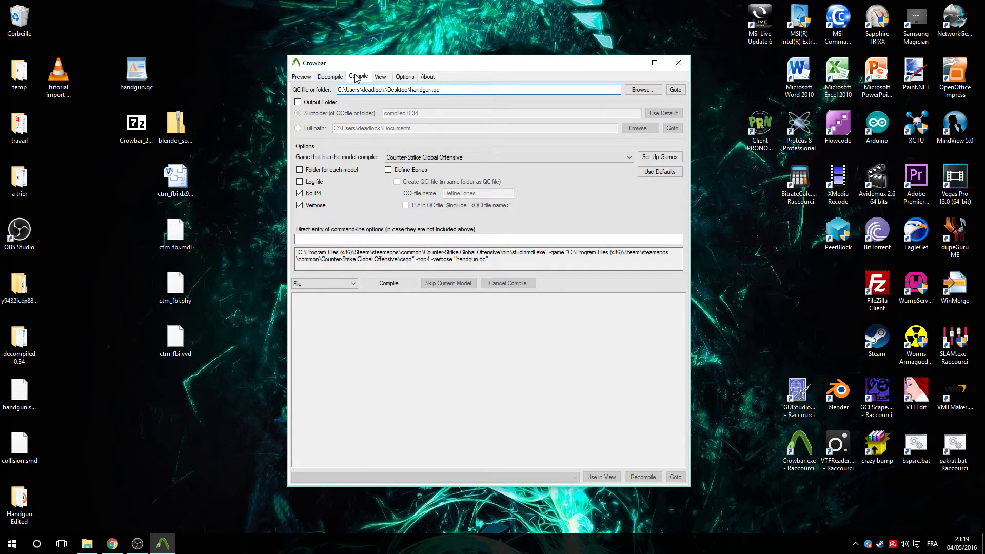
pyautogui.click(632, 91)
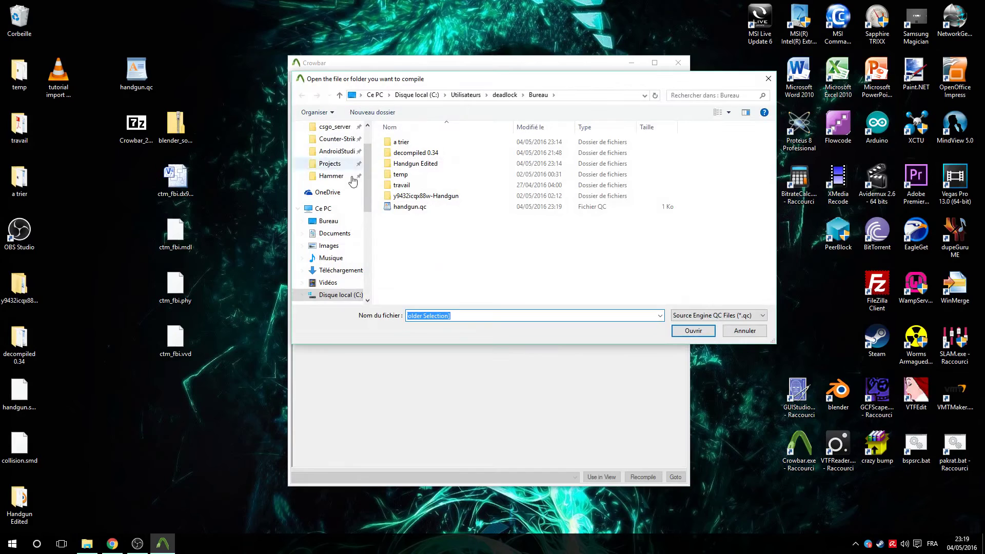
pyautogui.doubleClick(409, 207)
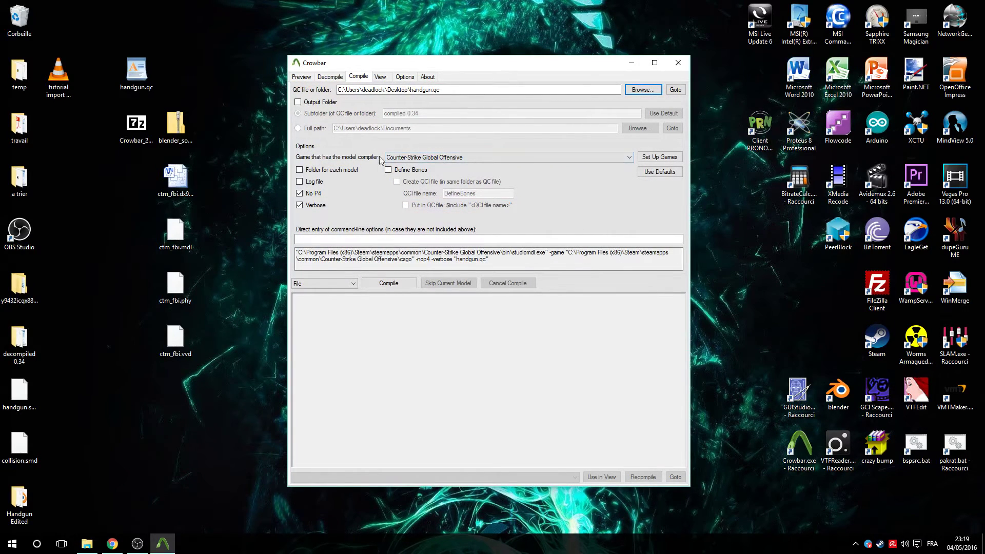
# Select Counter-Strike Global Offensive as the game with the model compiler, check the studiomdl.exe path, and compile handgun.qc.
pyautogui.click(484, 157)
pyautogui.scroll(1, 477, 236)
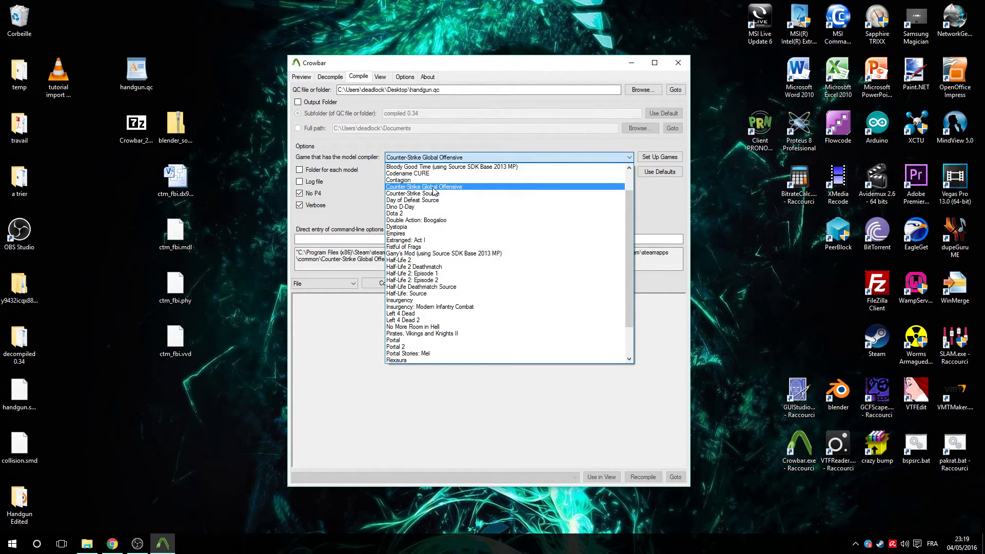
pyautogui.click(433, 188)
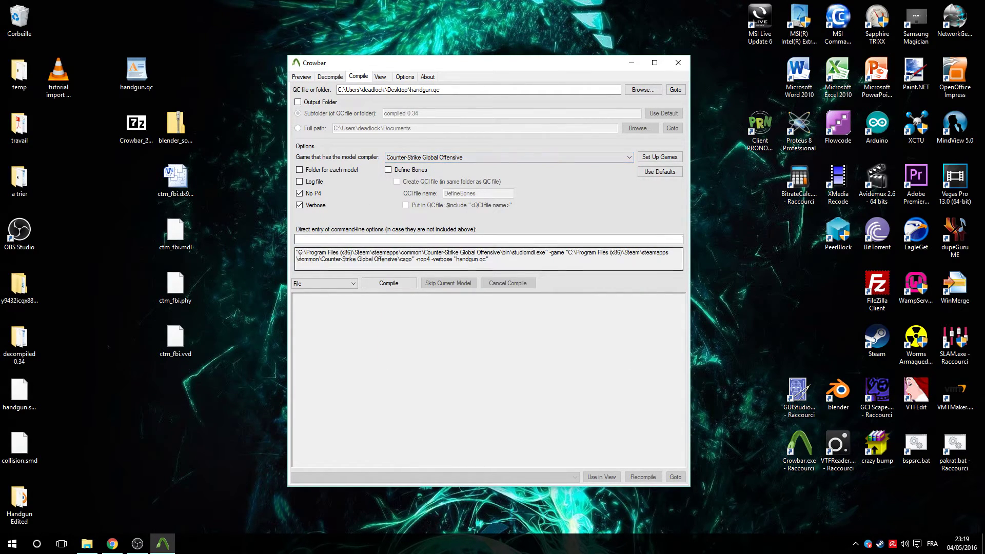
pyautogui.moveTo(297, 253); pyautogui.dragTo(546, 252)
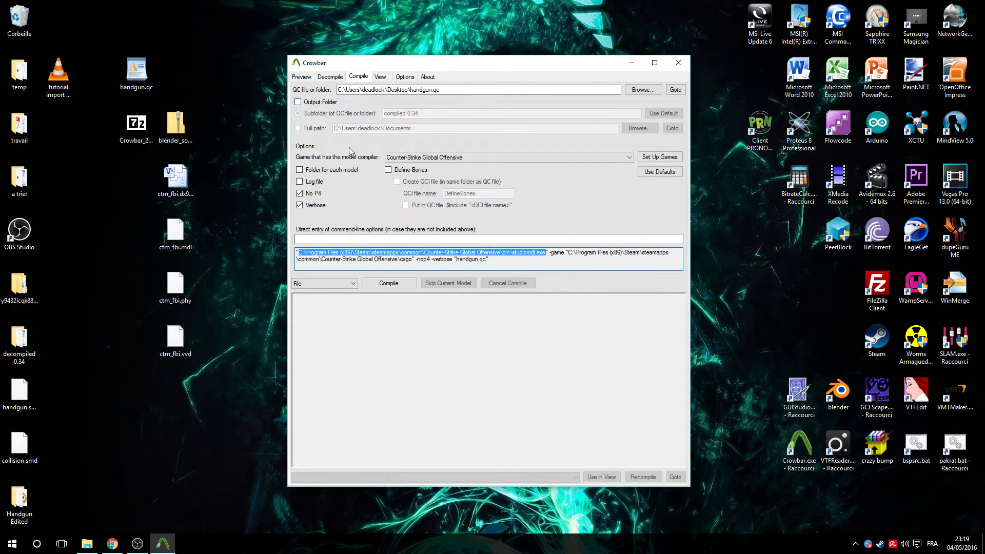
pyautogui.click(390, 283)
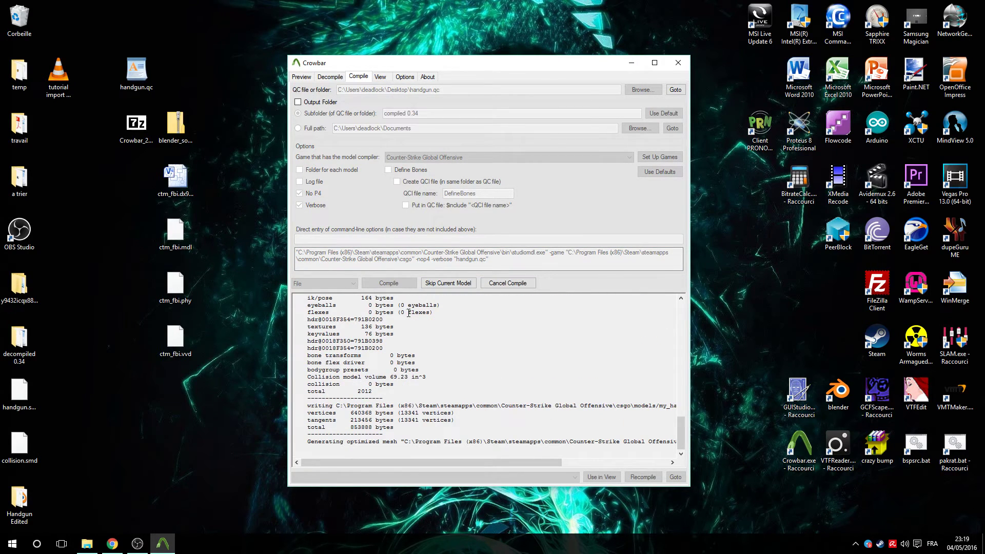
# Examine the 2-dimensional geometry warnings in the compile log.
pyautogui.moveTo(679, 430); pyautogui.dragTo(670, 384)
pyautogui.moveTo(307, 314); pyautogui.dragTo(544, 335)
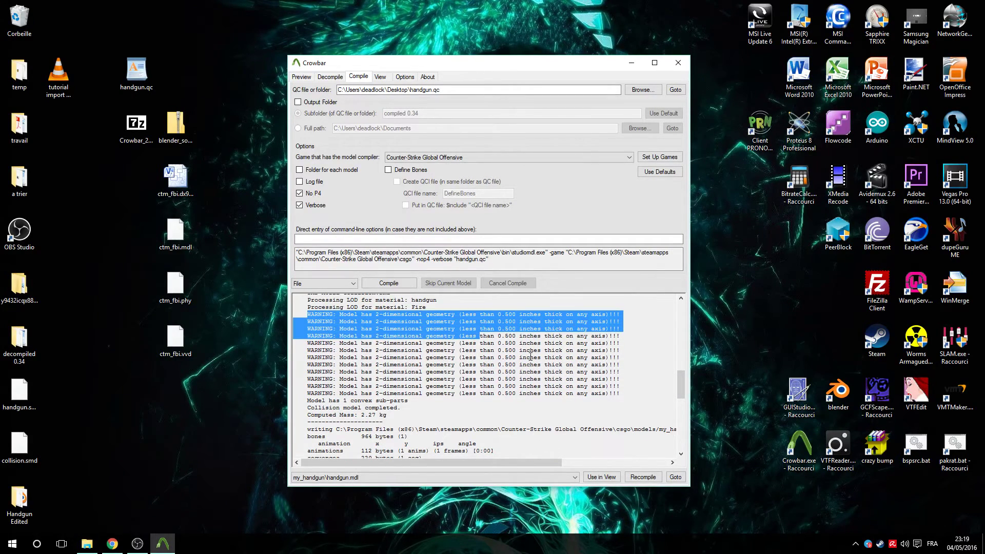
pyautogui.click(545, 357)
pyautogui.moveTo(376, 313); pyautogui.dragTo(515, 321)
pyautogui.click(515, 321)
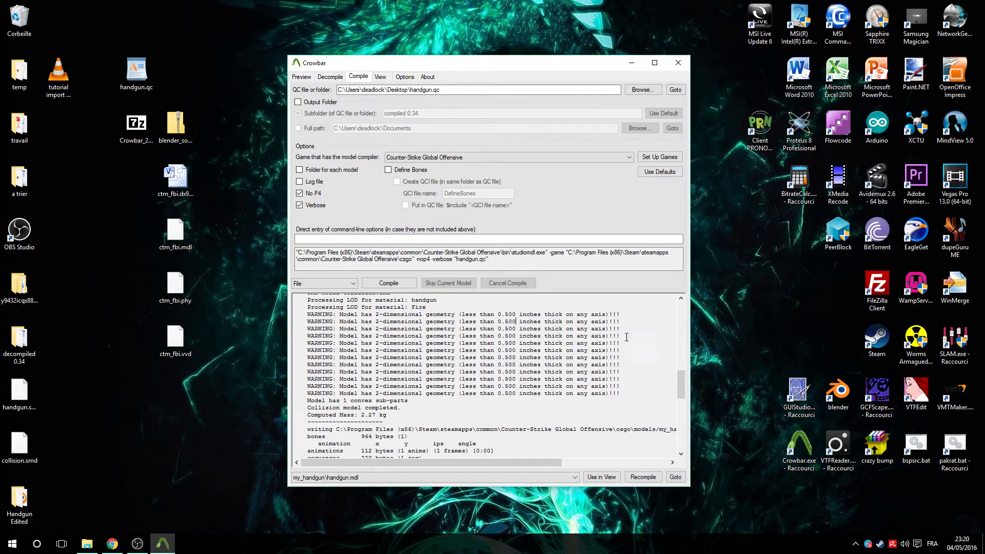
# Examine the collision model and computed mass lines in the compile log, and read on to its end.
pyautogui.moveTo(684, 382); pyautogui.dragTo(679, 392)
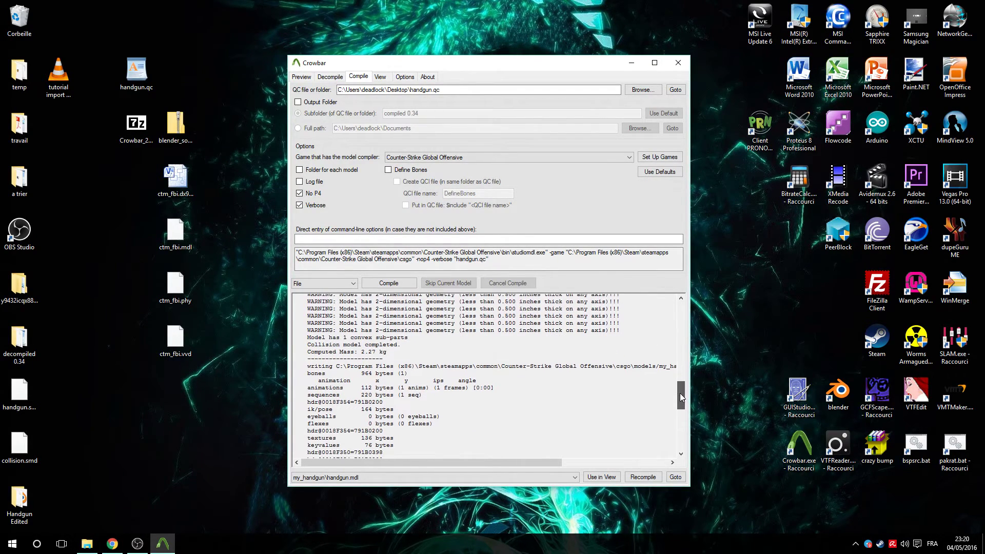
pyautogui.moveTo(387, 352); pyautogui.dragTo(308, 338)
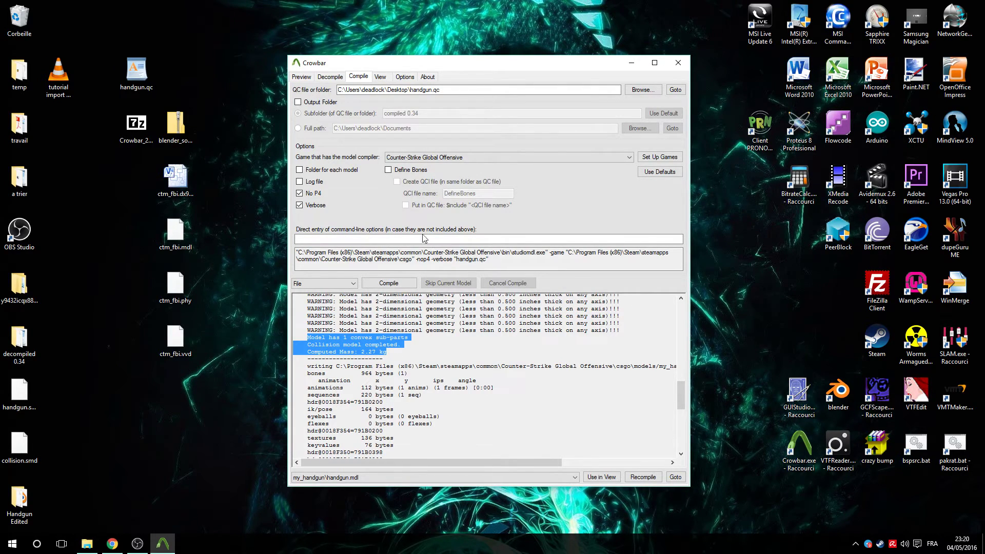
pyautogui.click(415, 346)
pyautogui.moveTo(400, 356); pyautogui.dragTo(402, 345)
pyautogui.click(399, 352)
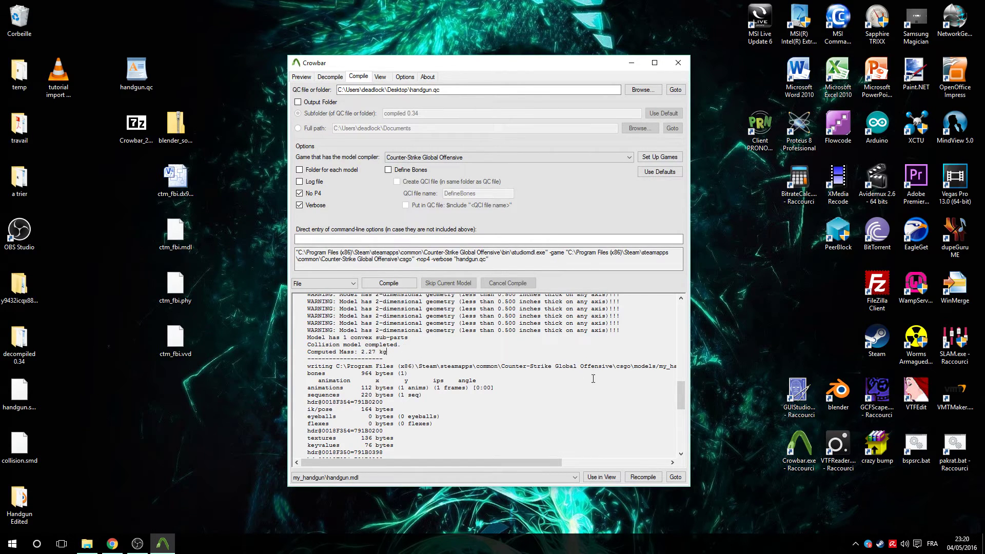
pyautogui.moveTo(678, 391); pyautogui.dragTo(679, 396)
pyautogui.moveTo(678, 400); pyautogui.dragTo(679, 432)
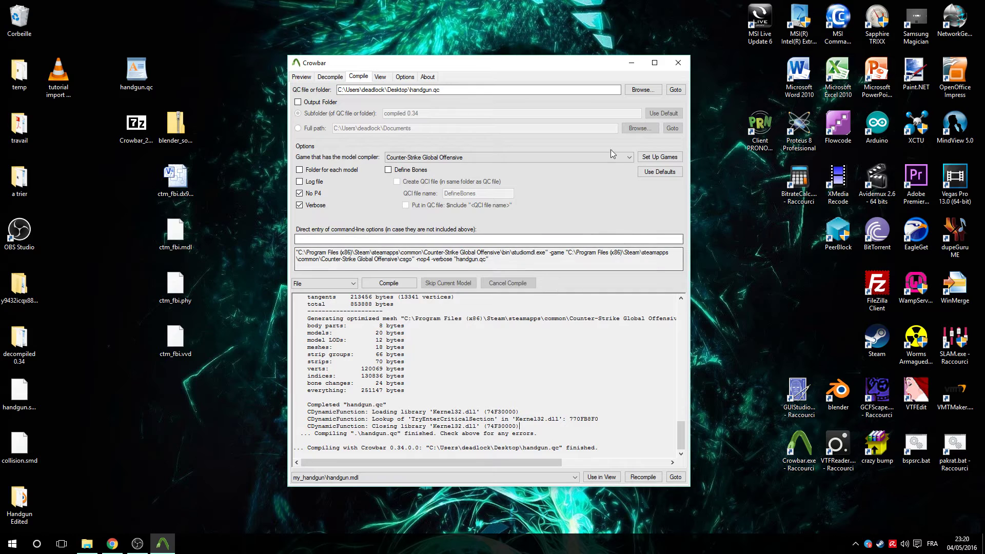
# Minimize Crowbar, open Steam and start the Hammer editor from the Counter-Strike: Global Offensive SDK.
pyautogui.click(637, 68)
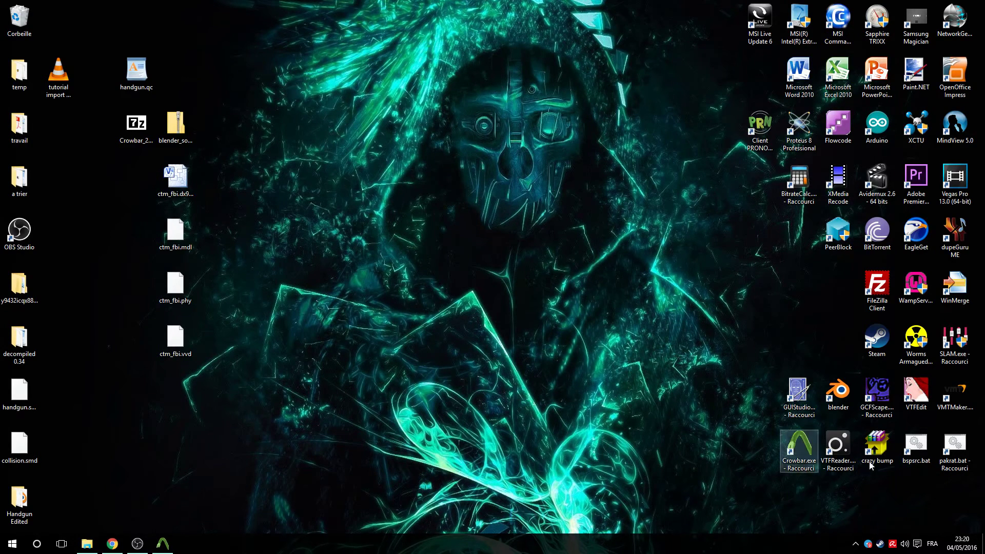
pyautogui.doubleClick(871, 348)
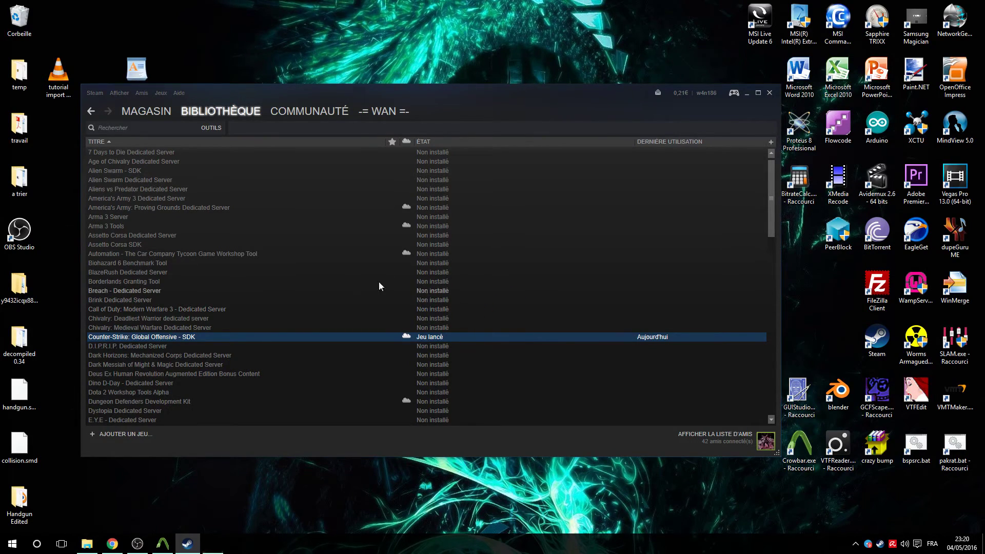
pyautogui.doubleClick(458, 211)
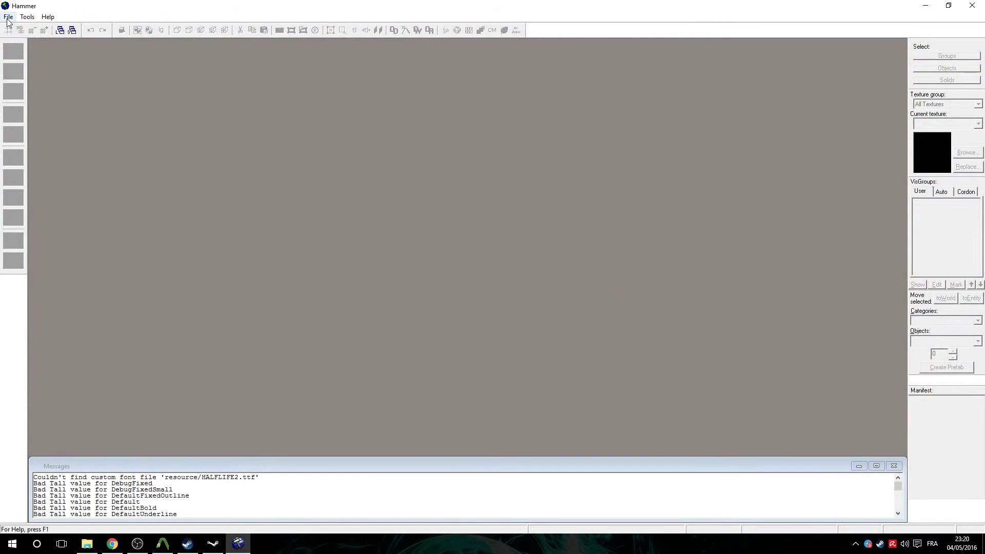
# Create a new map in Hammer and place a prop_static entity in the top view.
pyautogui.click(9, 18)
pyautogui.click(21, 29)
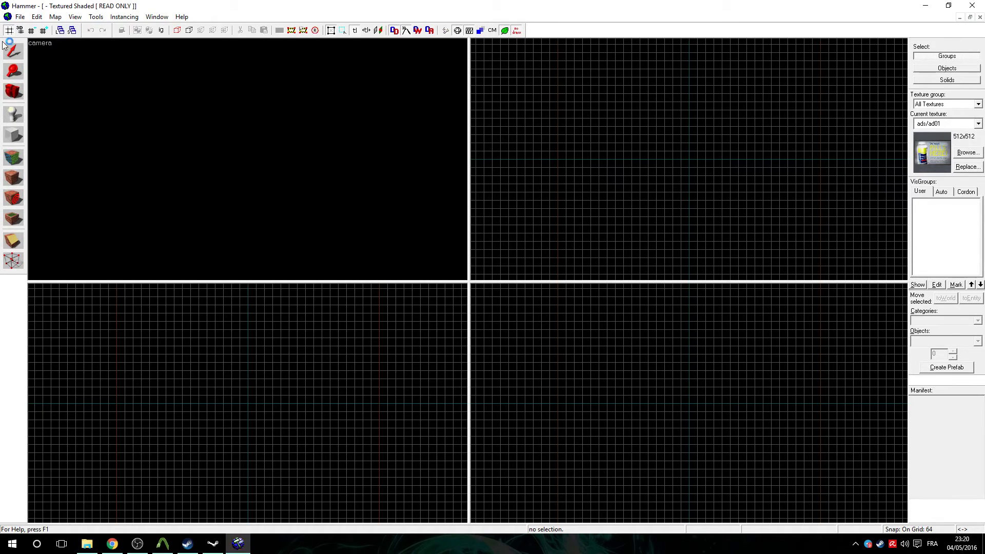
pyautogui.click(14, 114)
pyautogui.click(632, 200)
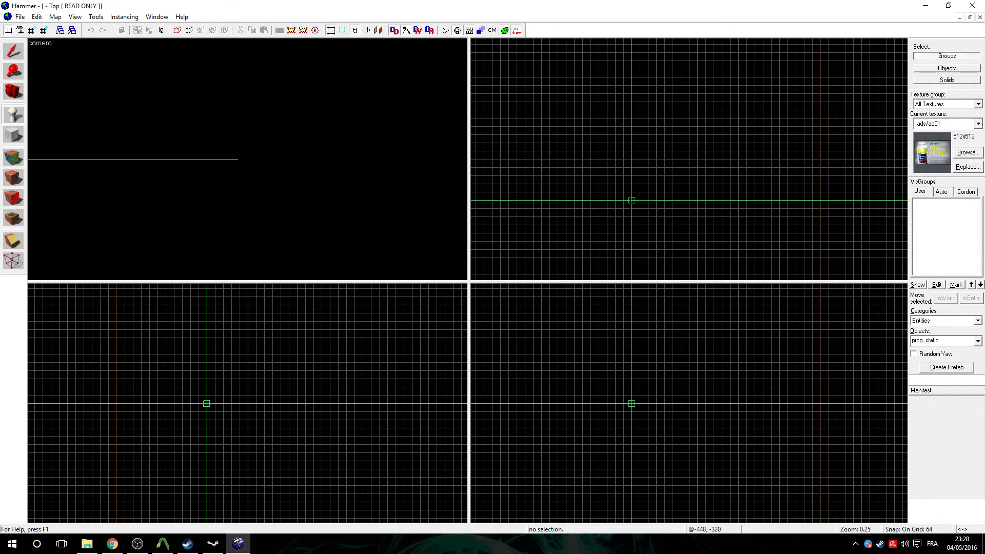
pyautogui.press('Return')
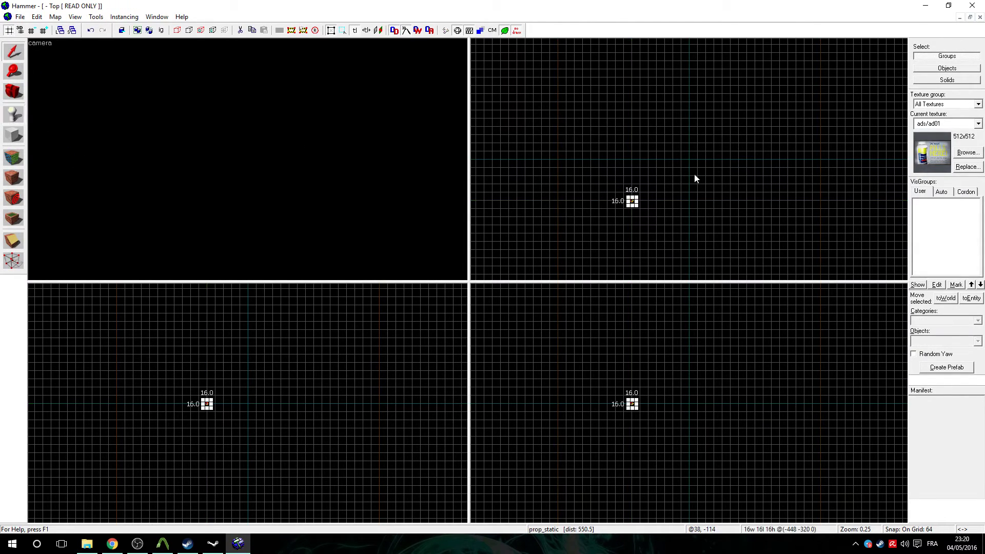
# Open the prop_static's properties and browse its World Model to my_handgun\handgun.mdl.
pyautogui.hotkey('alt', 'Return')
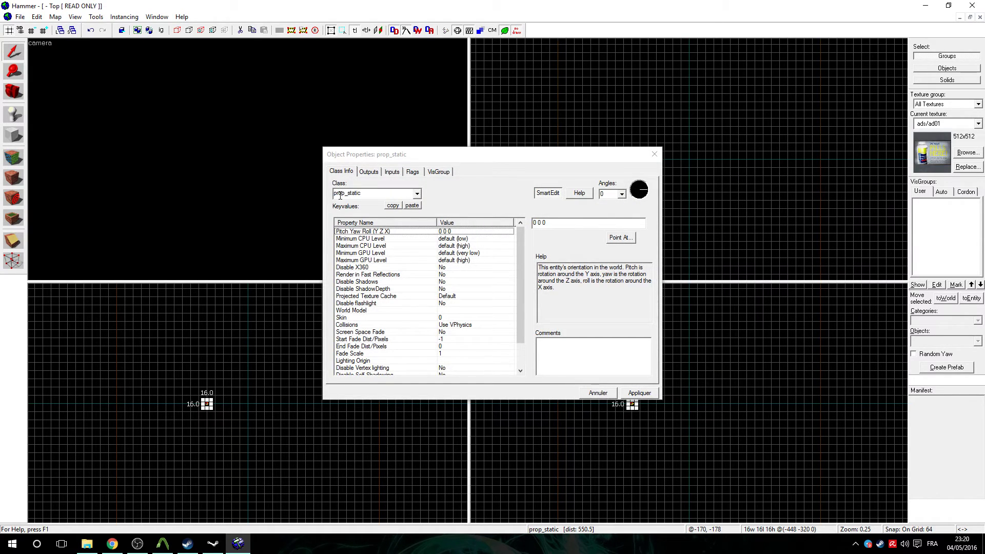
pyautogui.click(444, 311)
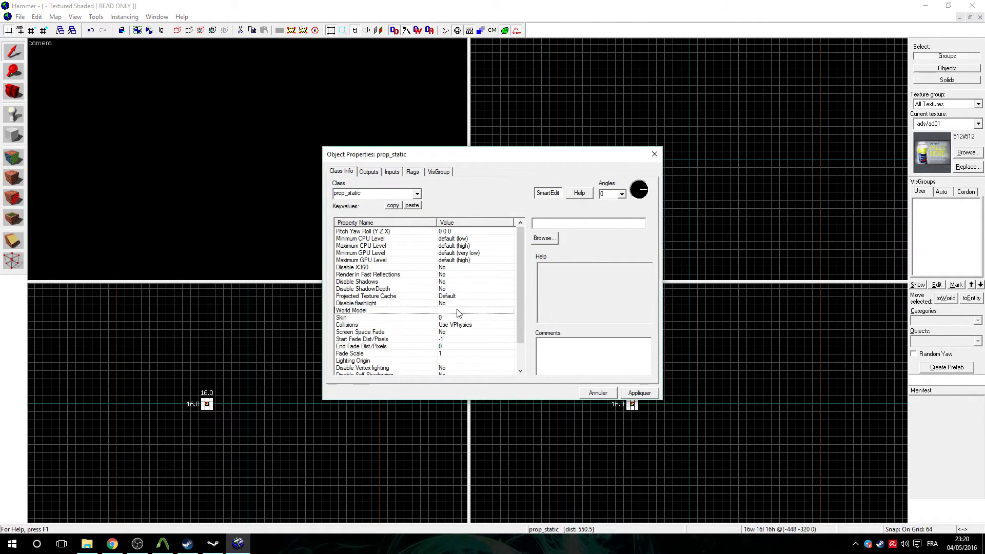
pyautogui.click(545, 239)
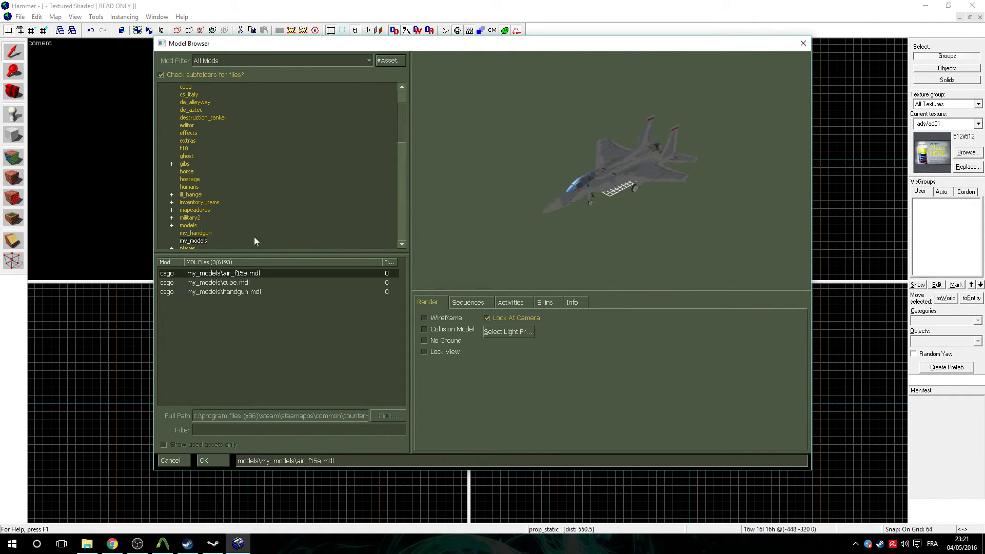
pyautogui.click(195, 233)
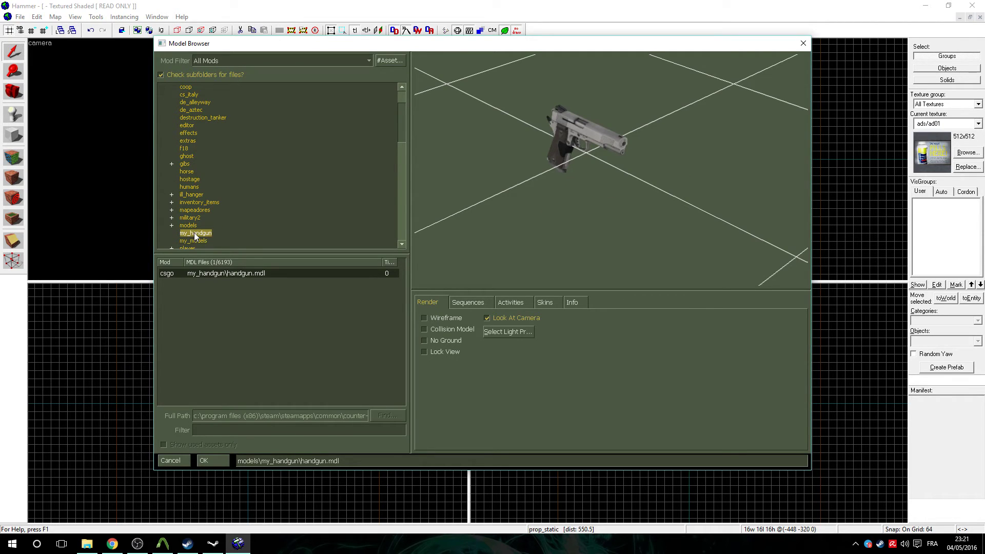
# Inspect the handgun preview from several angles, first textured, then in wireframe, and finally with only the collision model overlay enabled.
pyautogui.moveTo(560, 167); pyautogui.dragTo(464, 215)
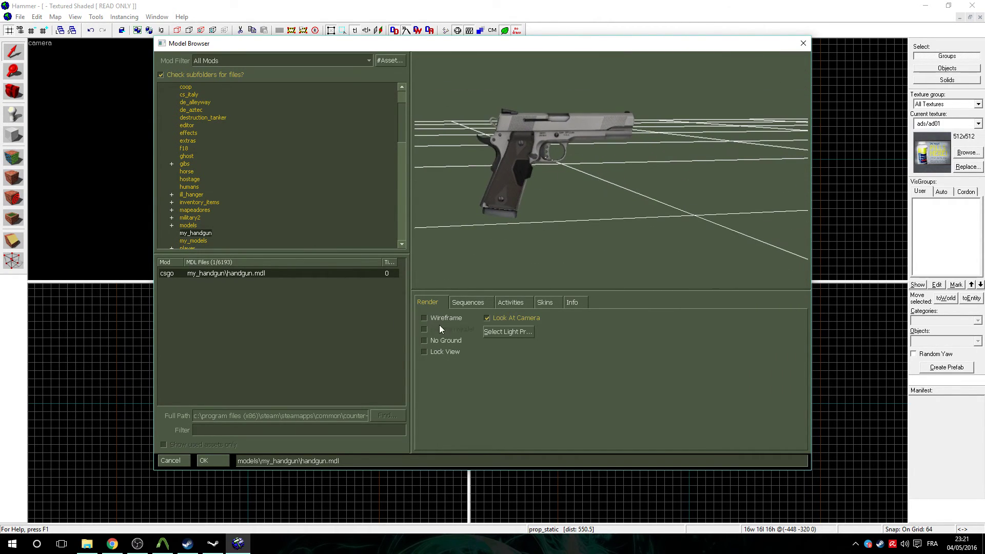
pyautogui.click(431, 319)
pyautogui.moveTo(591, 229); pyautogui.dragTo(637, 187)
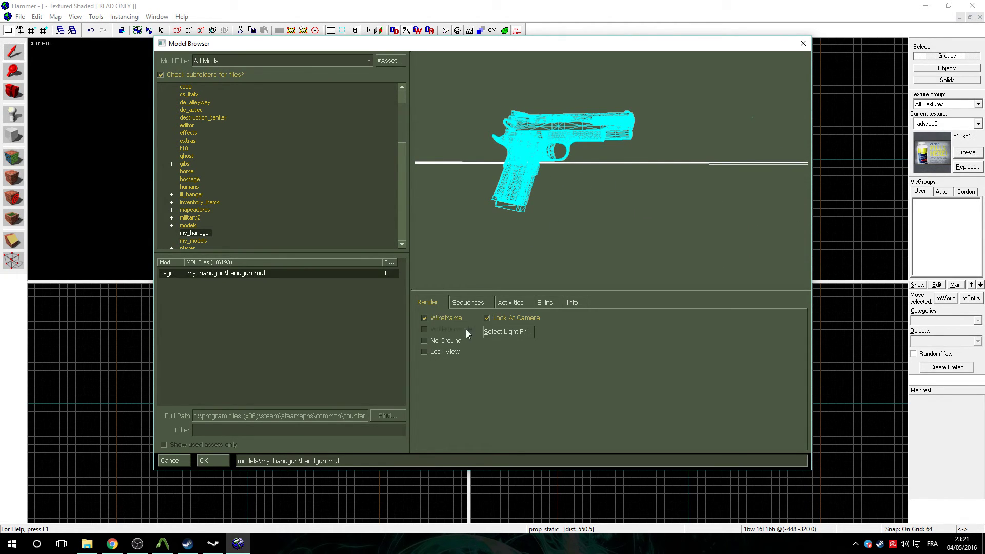
pyautogui.click(424, 318)
pyautogui.click(424, 329)
pyautogui.moveTo(518, 244); pyautogui.dragTo(562, 241)
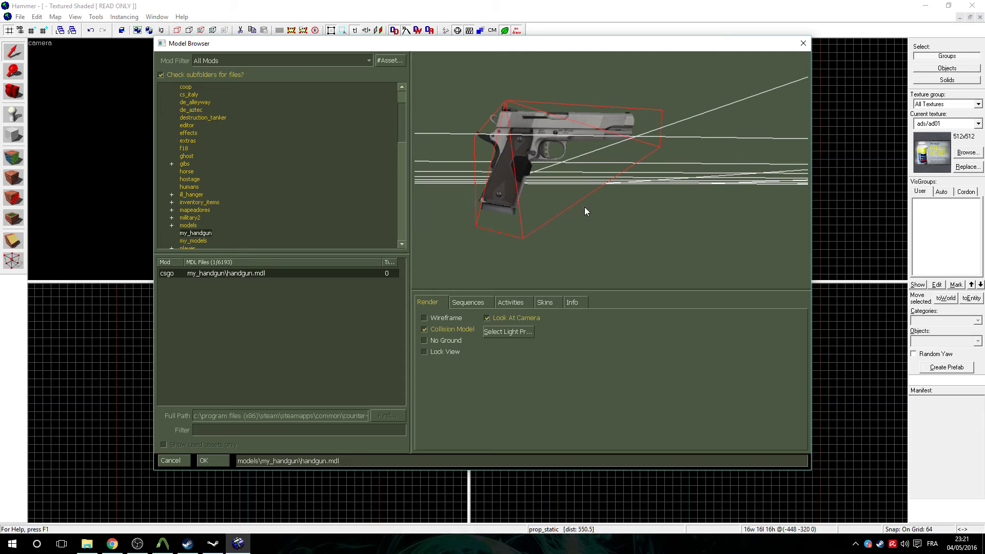
pyautogui.moveTo(506, 206); pyautogui.dragTo(505, 206)
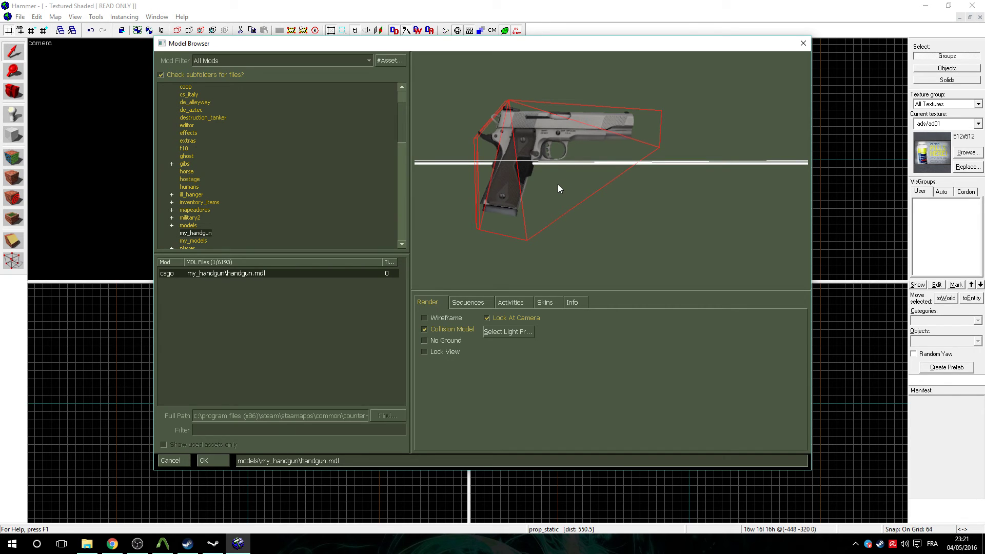
# Confirm my_handgun/handgun.mdl as the prop_static's World Model, apply the change and close the object properties.
pyautogui.moveTo(626, 186)
pyautogui.mouseDown()
pyautogui.moveTo(629, 208)
pyautogui.moveTo(627, 198)
pyautogui.moveTo(594, 194)
pyautogui.moveTo(628, 194)
pyautogui.mouseUp()
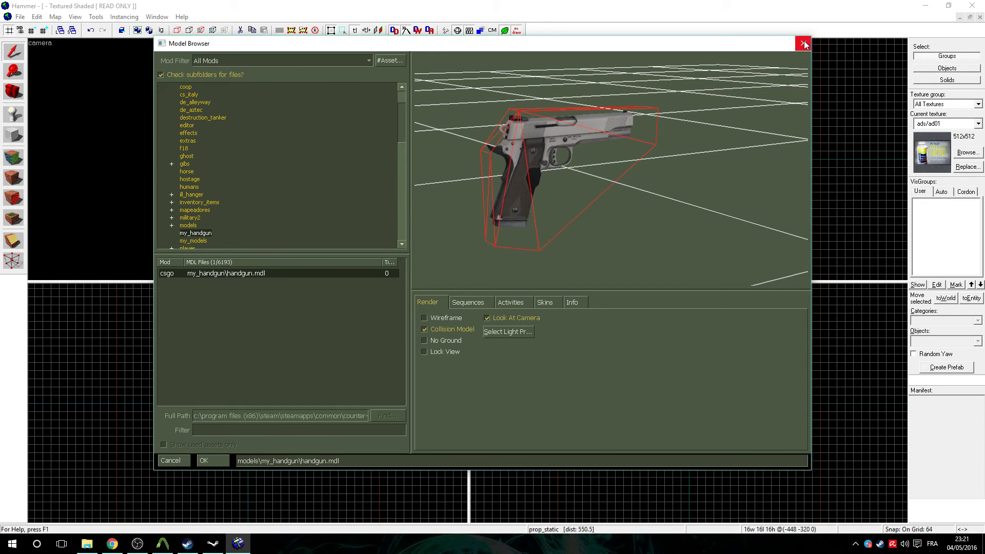
pyautogui.click(210, 460)
pyautogui.click(644, 396)
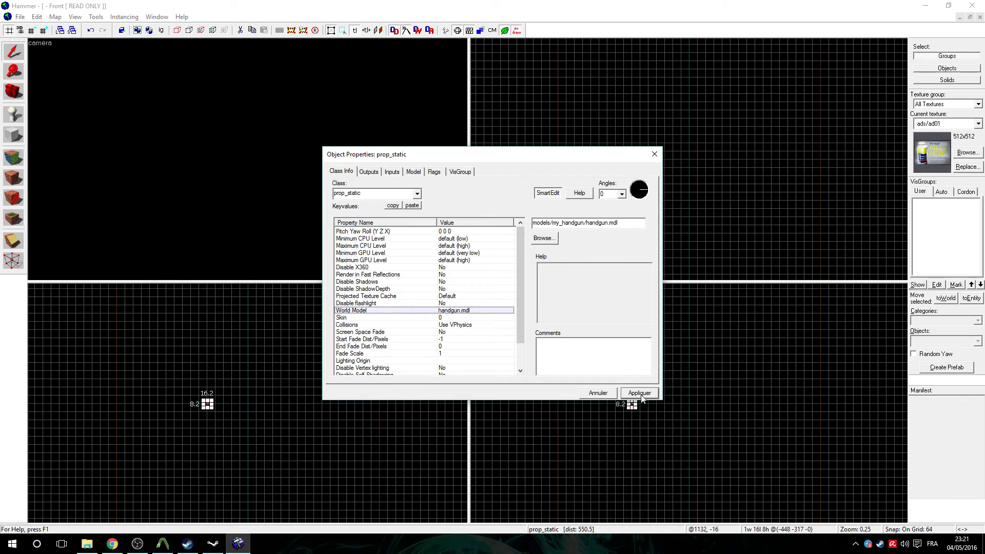
pyautogui.click(654, 154)
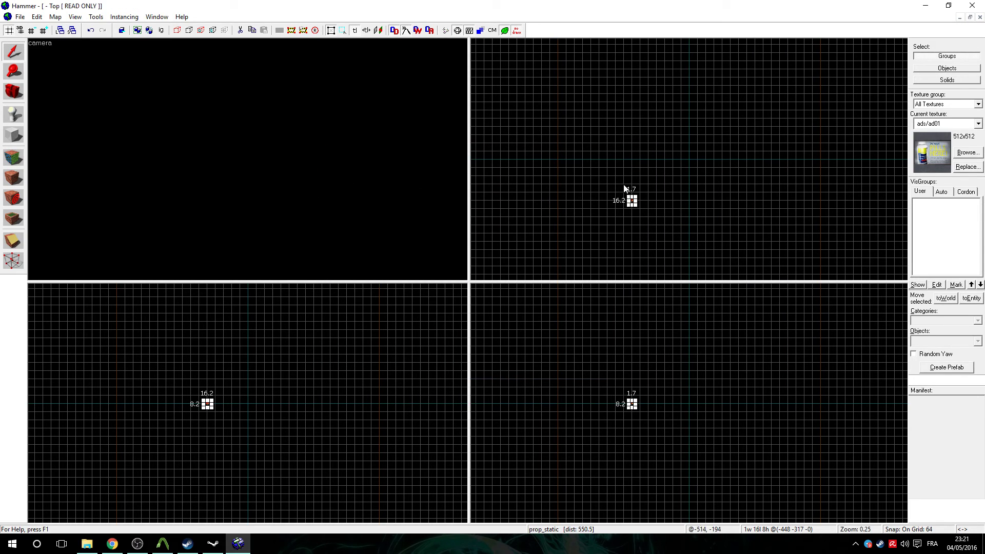
# Center the 3D view on the selected prop_static and deselect it.
pyautogui.click(75, 16)
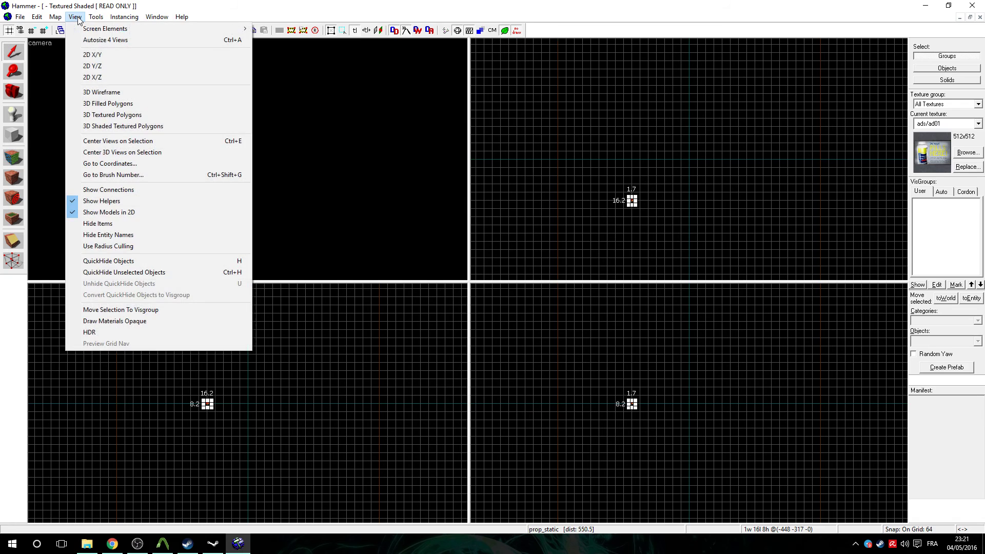
pyautogui.click(142, 155)
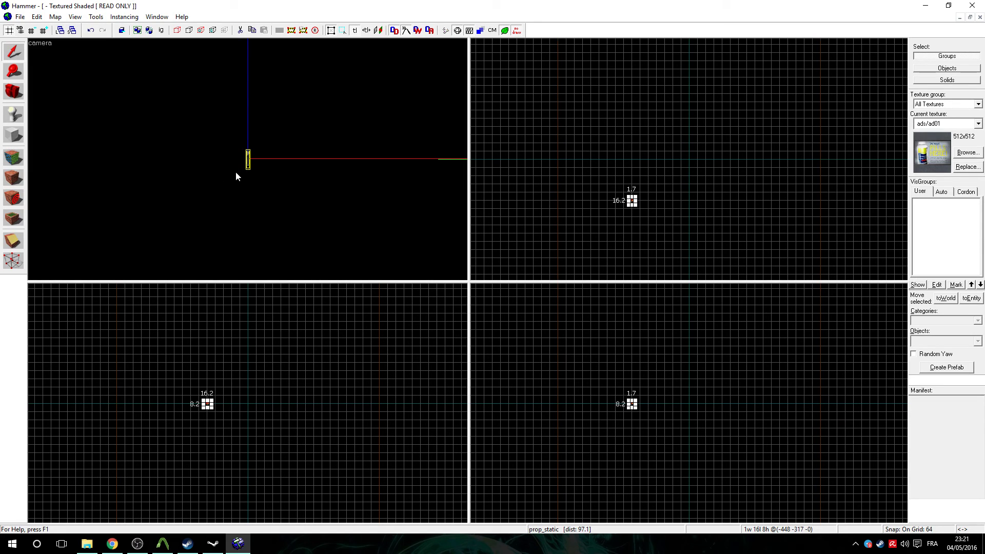
pyautogui.click(277, 194)
# Fly the 3D camera around the placed handgun to examine it from the back and from the side.
pyautogui.press('z')
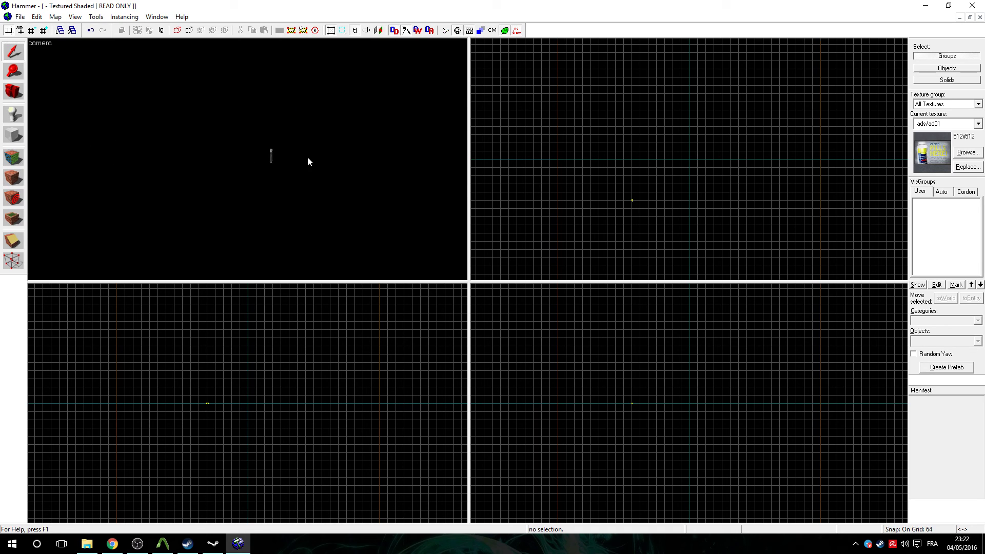
pyautogui.scroll(1, 308, 162)
pyautogui.press('z')
pyautogui.press('z')
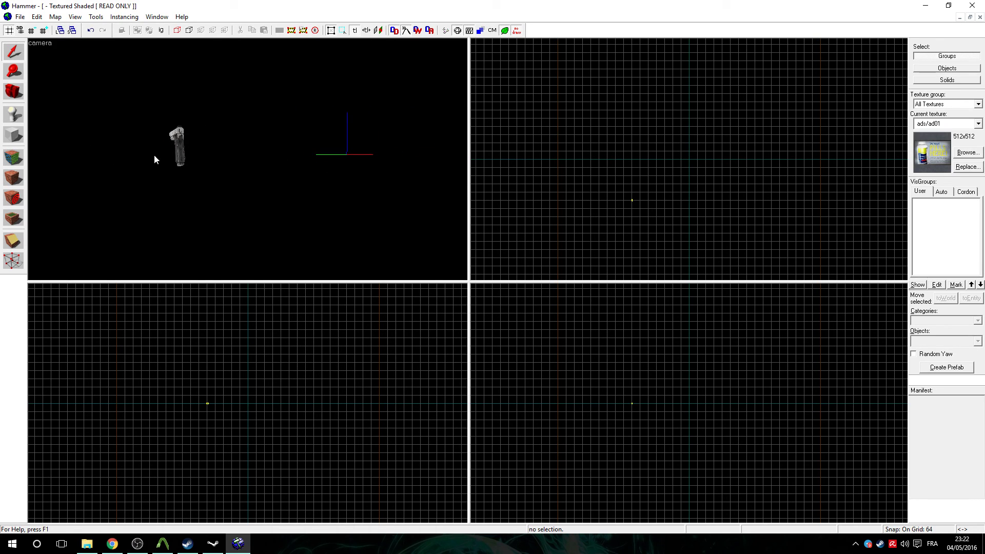
pyautogui.press('z')
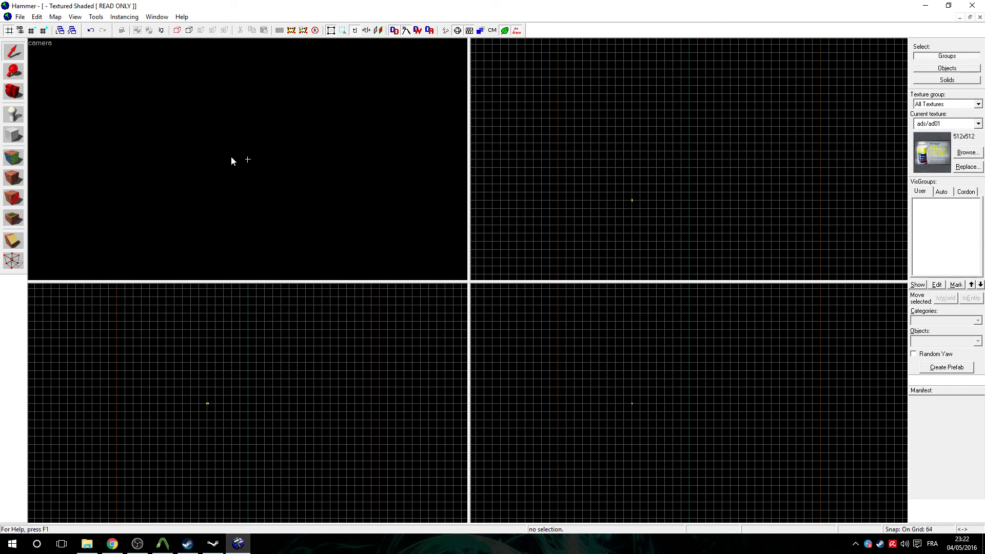
pyautogui.press('z')
pyautogui.press('z')
pyautogui.press('z')
pyautogui.press('z')
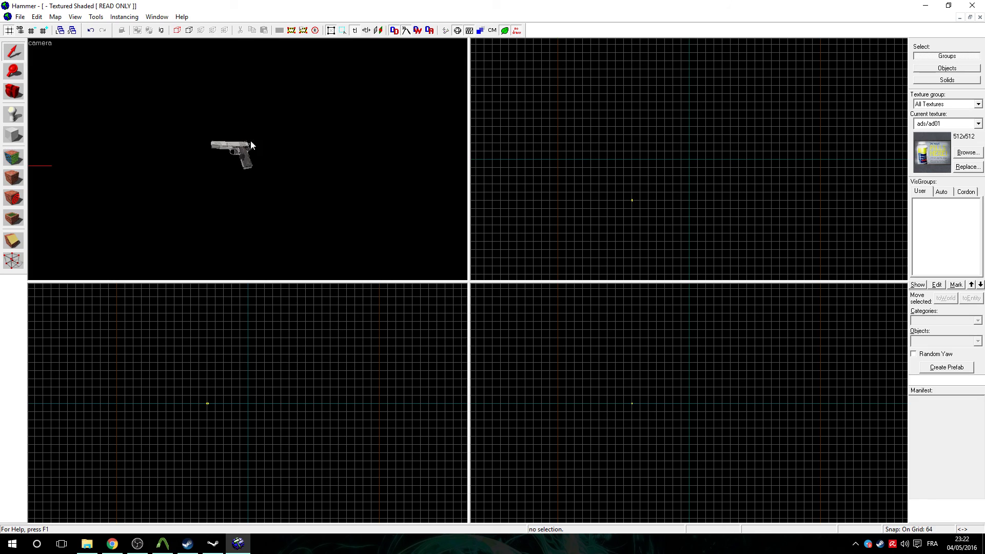